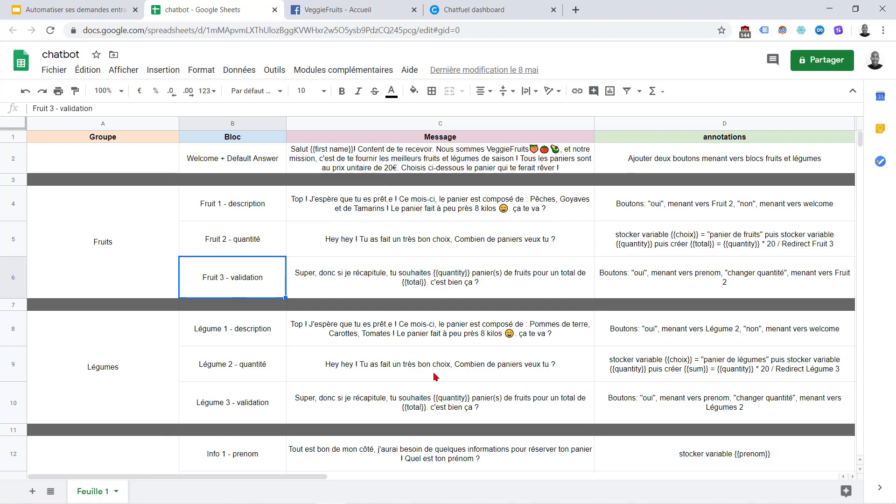
Create a new Blank Bot from the Chatfuel dashboard
scroll(441, 152, "down", 5)
scroll(442, 152, "up", 5)
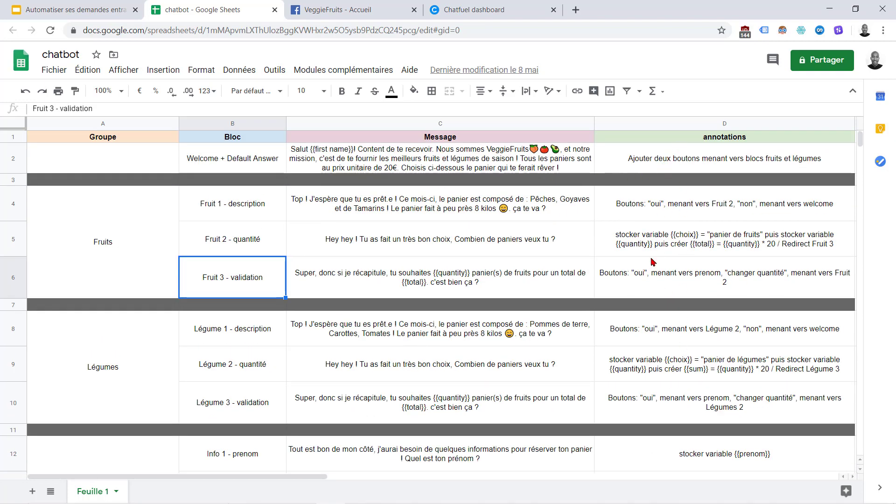
left_click(494, 7)
left_click(479, 280)
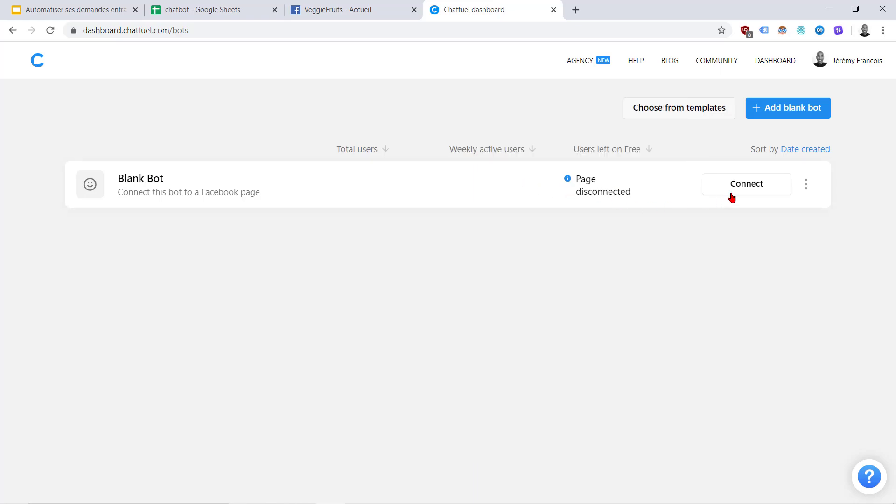
Link the Blank Bot to the VeggieFruits page and show its Welcome Message and Default Answer blocks
left_click(745, 184)
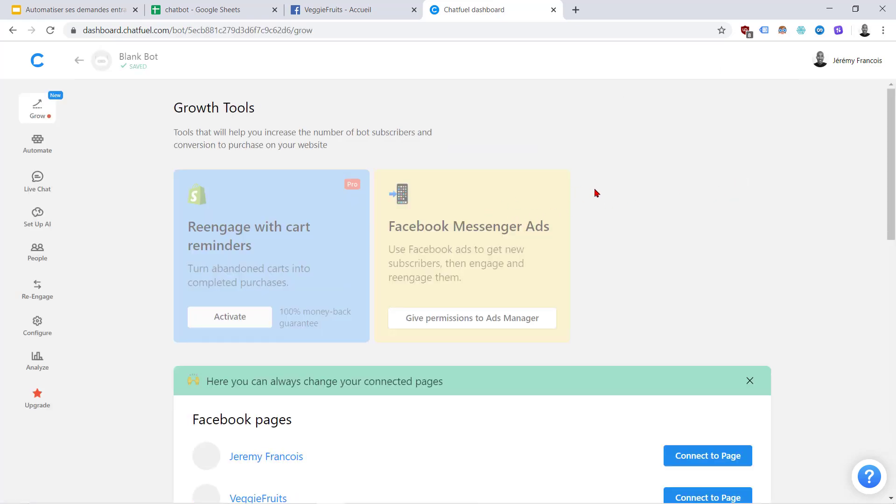
scroll(756, 187, "down", 5)
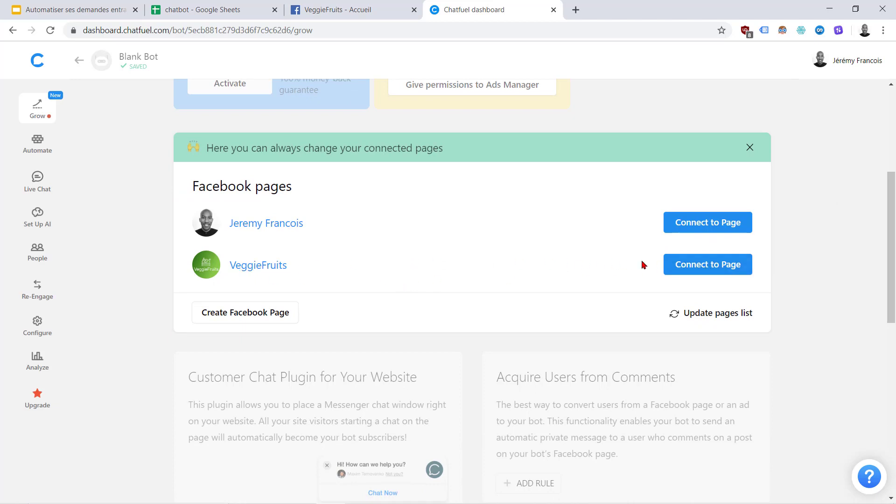
left_click(693, 265)
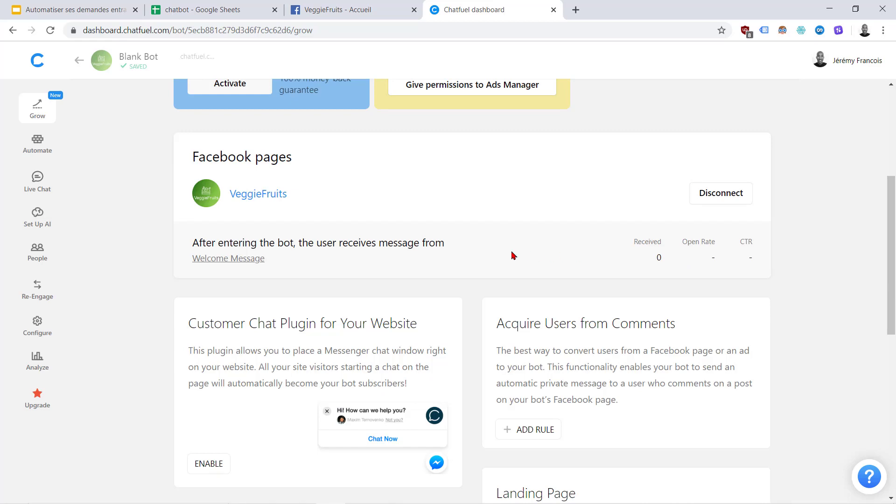
scroll(507, 255, "up", 2)
scroll(467, 243, "up", 3)
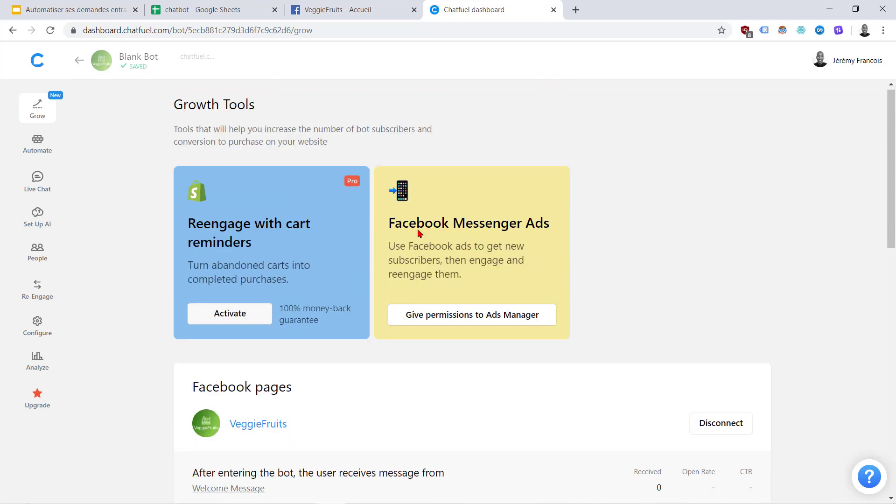
left_click(36, 147)
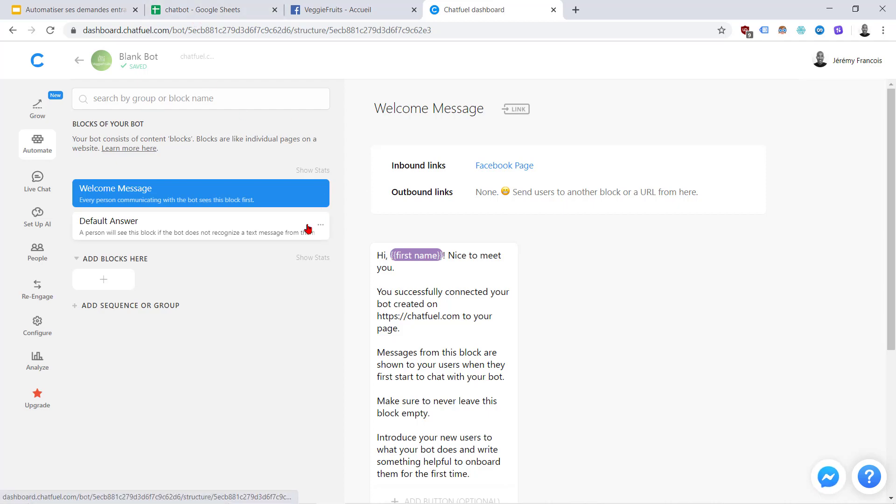
Copy the French welcome message from cell C2 of the planning spreadsheet
left_click(232, 12)
left_click(395, 162)
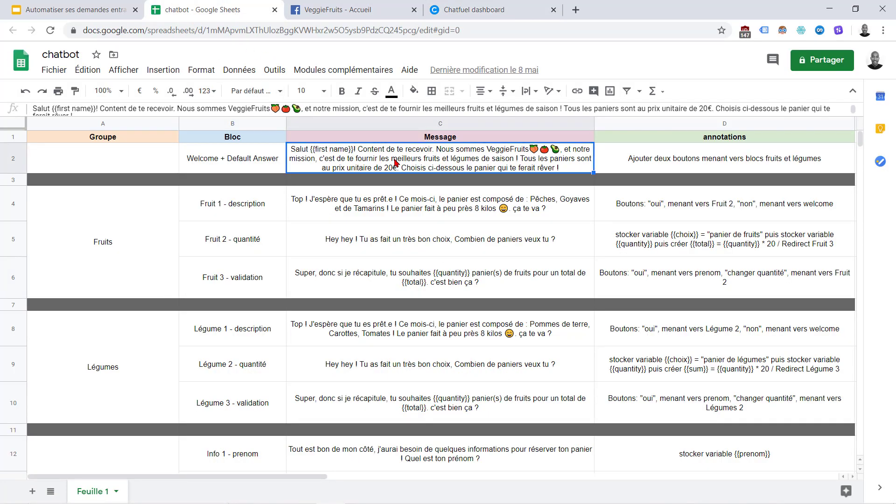
key("ctrl+c")
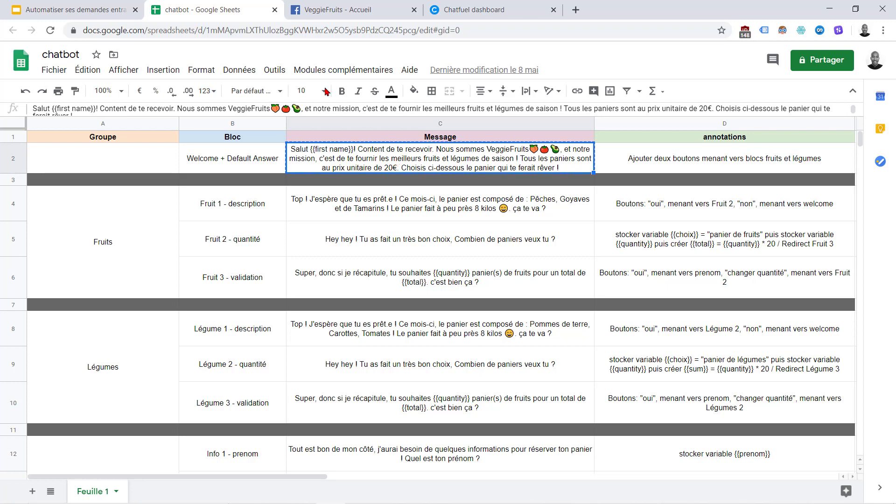
Return to the Chatfuel editor, then bring up the VeggieFruits Facebook page
left_click(470, 14)
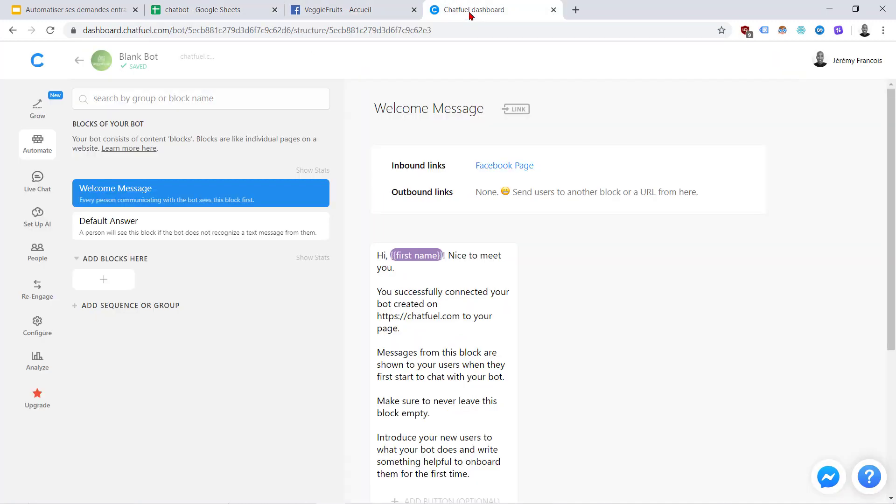
scroll(420, 303, "down", 3)
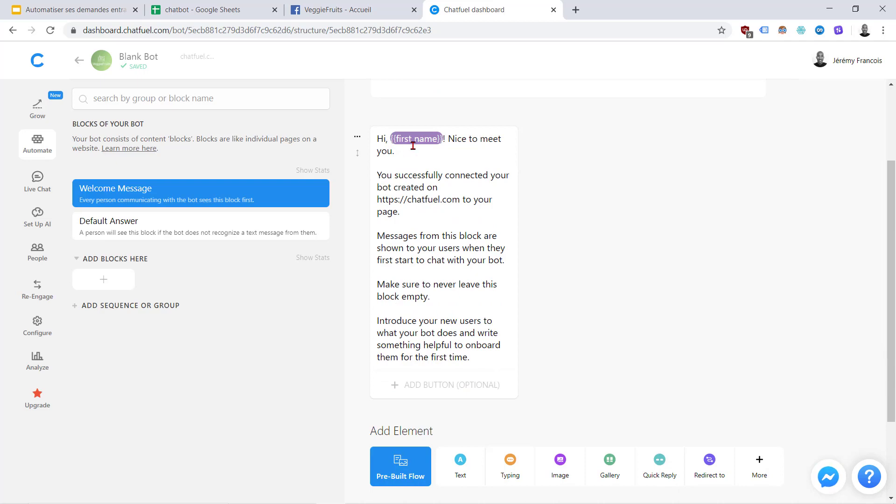
left_click(346, 5)
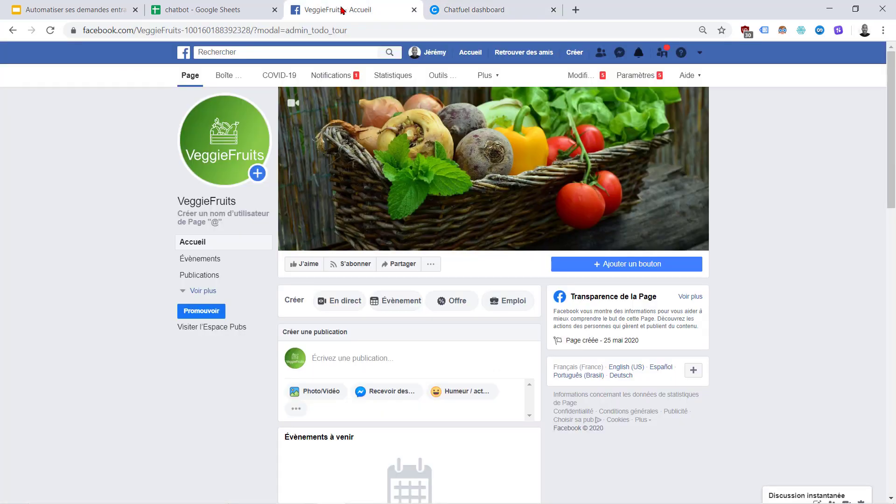
Search Messenger for 'veggiefruits' and open the VeggieFruits business conversation
left_click(468, 59)
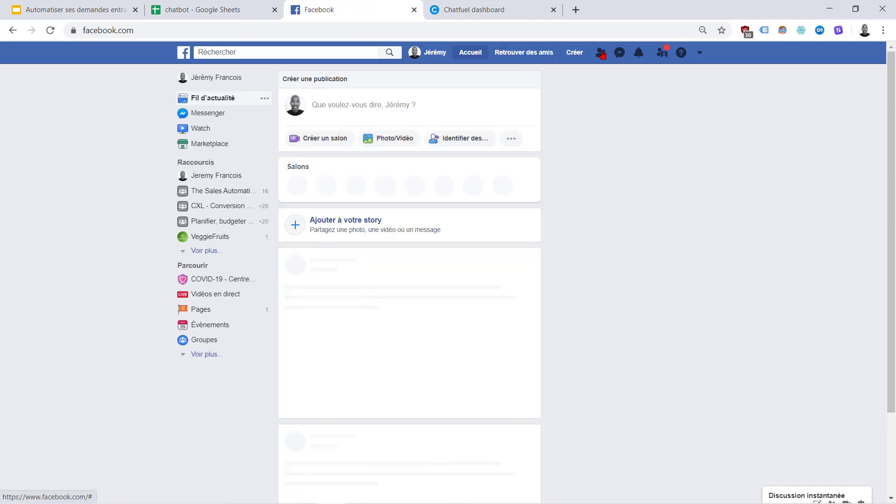
left_click(215, 113)
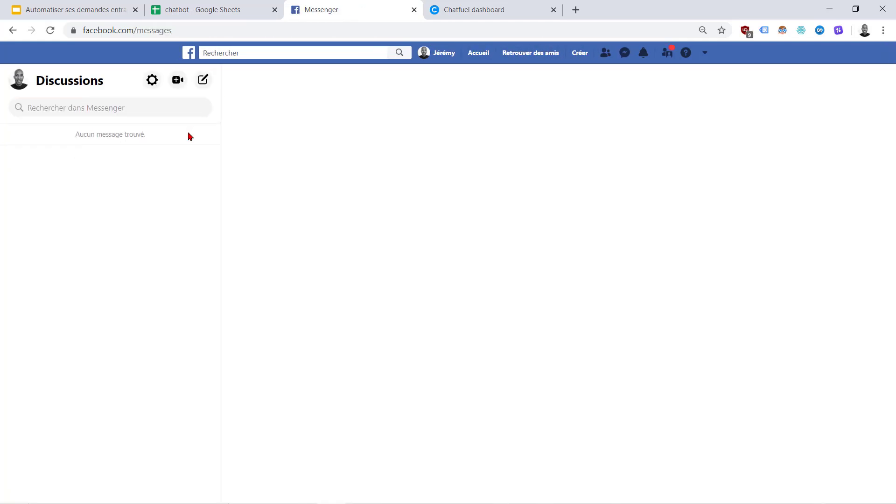
left_click(137, 104)
type("veggie")
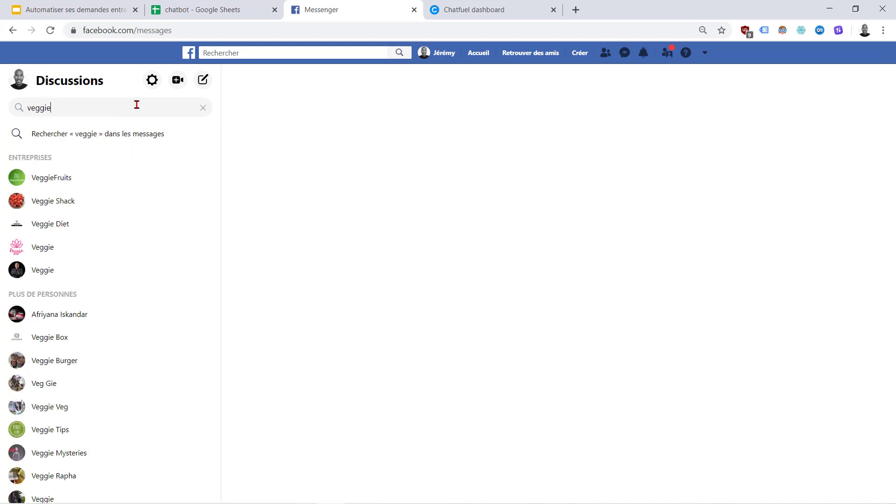
type("fruits")
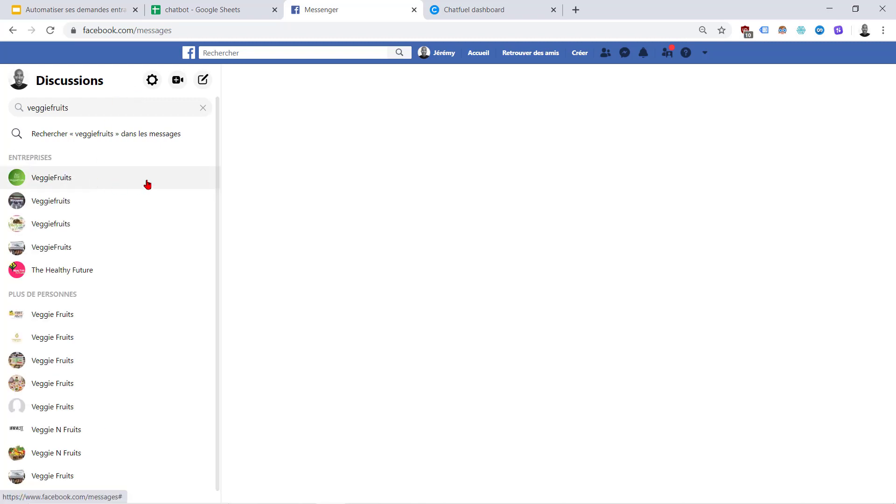
left_click(147, 183)
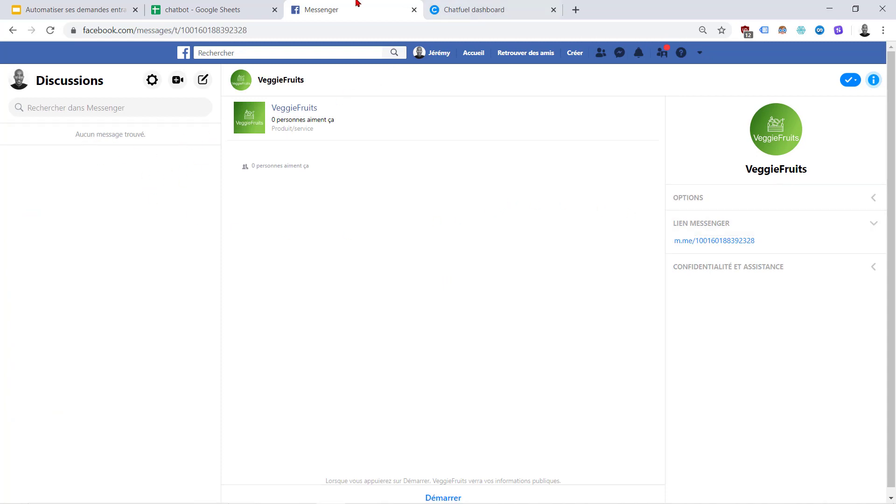
Replace the Welcome Message text with the pasted French greeting, then return to the spreadsheet
left_click(477, 5)
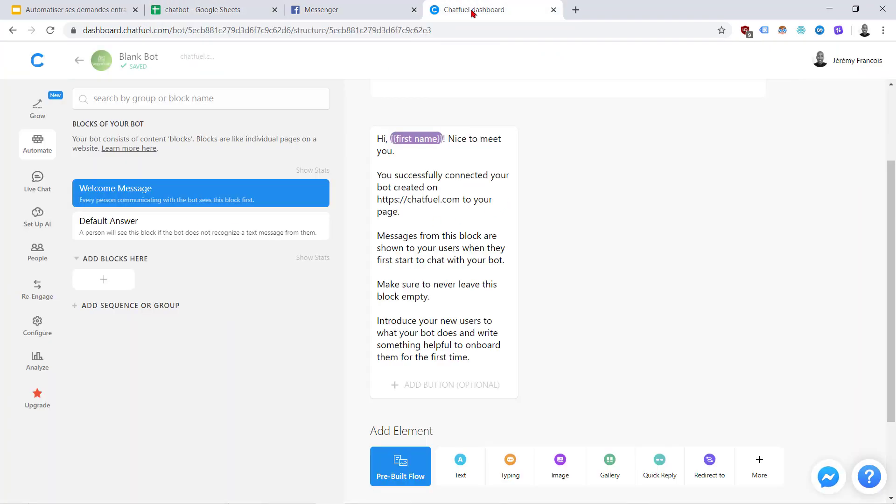
triple_click(446, 262)
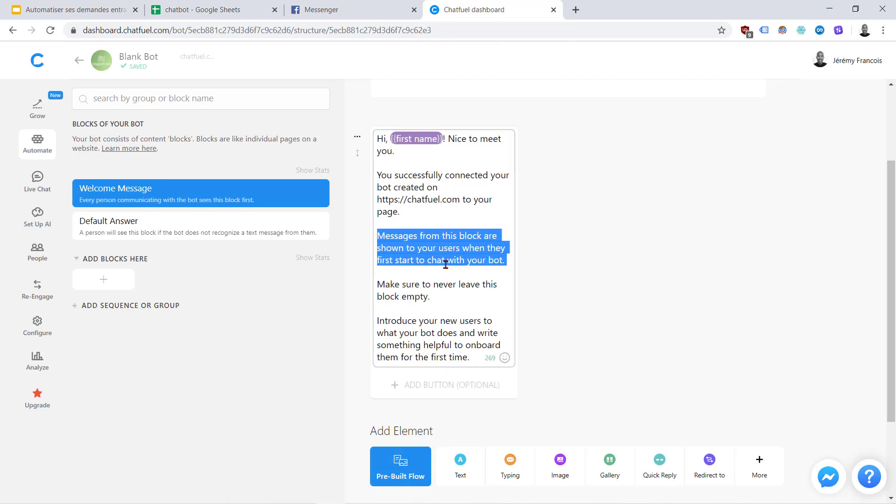
left_click_drag(466, 354, 379, 138)
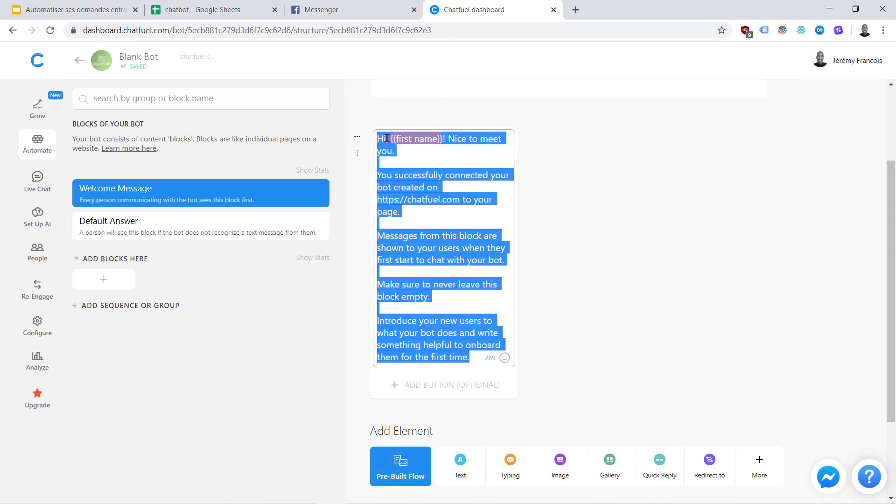
key("ctrl+v")
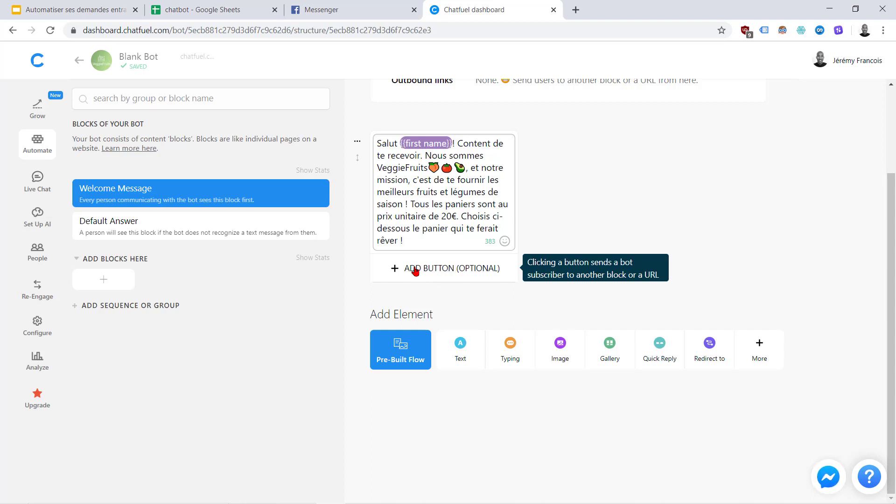
left_click(231, 10)
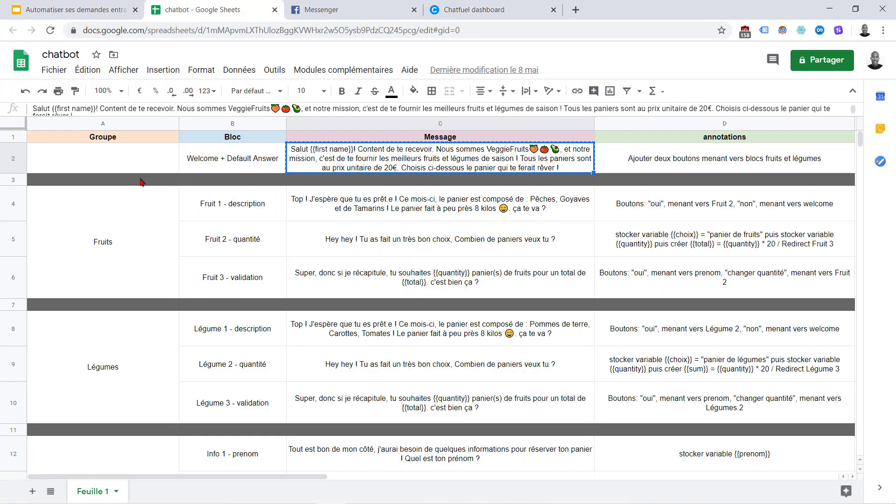
Review the Fruits and Légumes rows, the D2 welcome annotation, and the B4:B6 block names
left_click(117, 225)
left_click(117, 359)
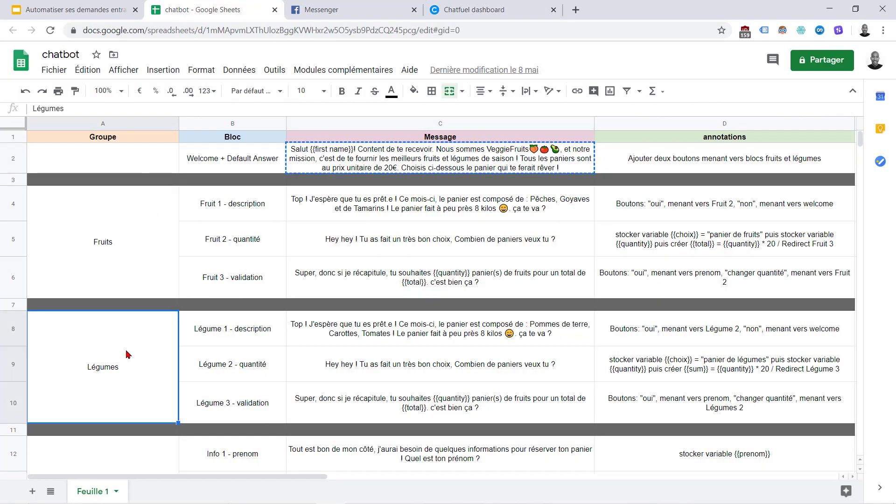
left_click(652, 161)
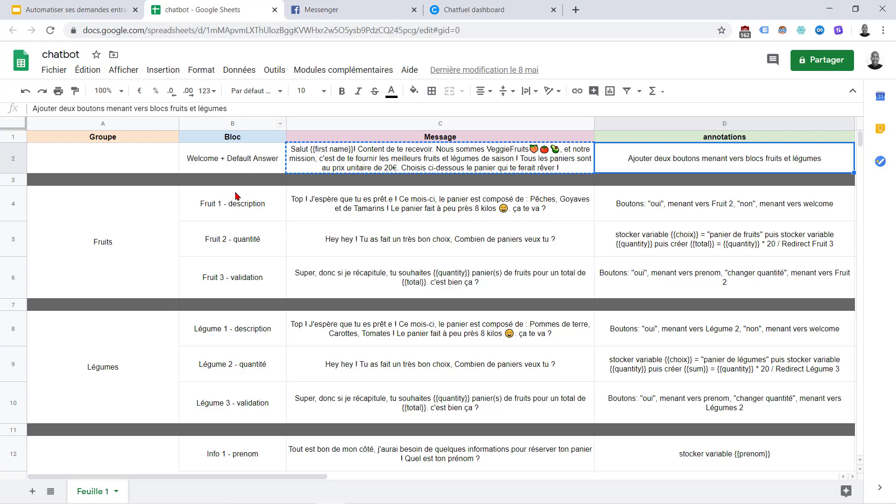
left_click_drag(235, 198, 234, 289)
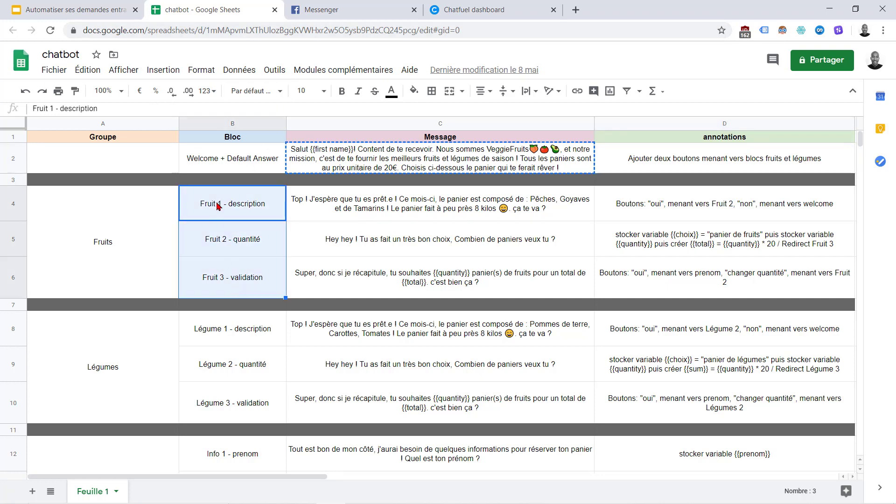
left_click(473, 9)
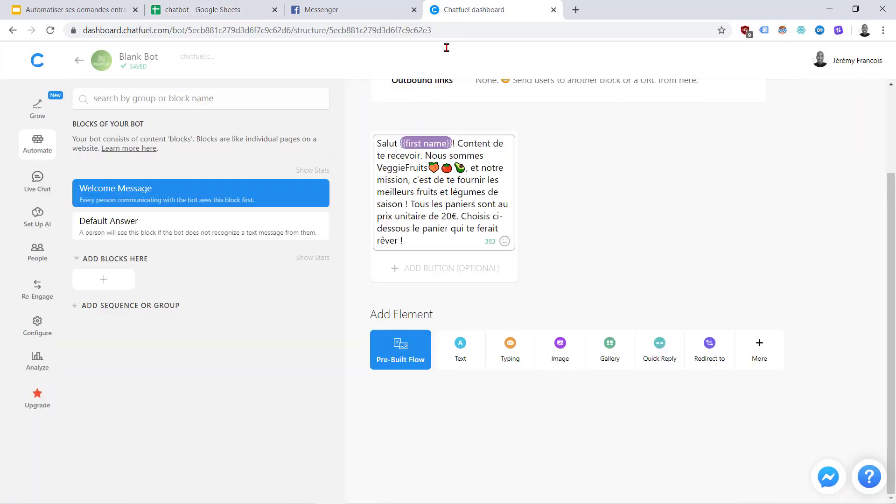
Replace the Default Answer block's help text with the pasted French VeggieFruits greeting
left_click(130, 226)
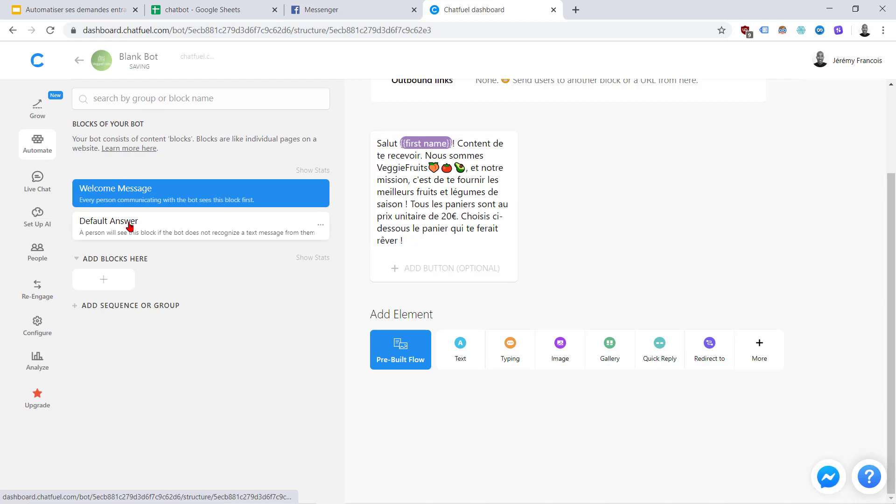
left_click(431, 292)
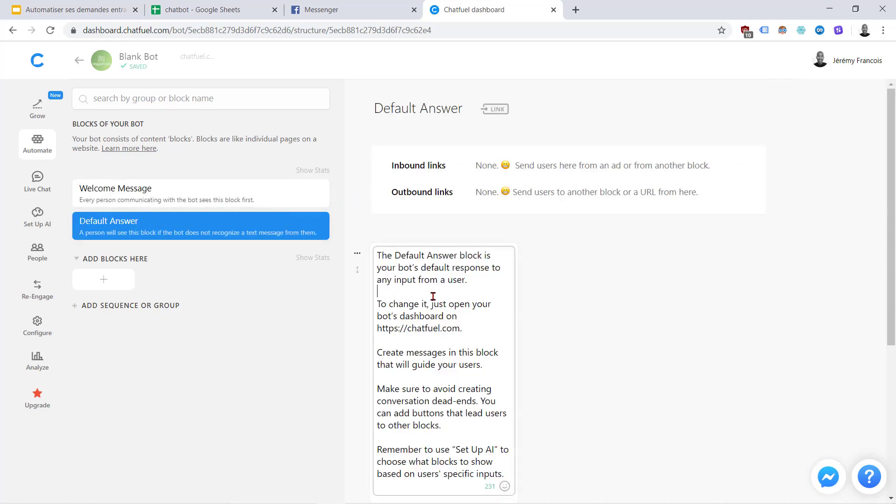
scroll(439, 297, "down", 4)
left_click_drag(505, 297, 397, 160)
key("BackSpace")
key("BackSpace")
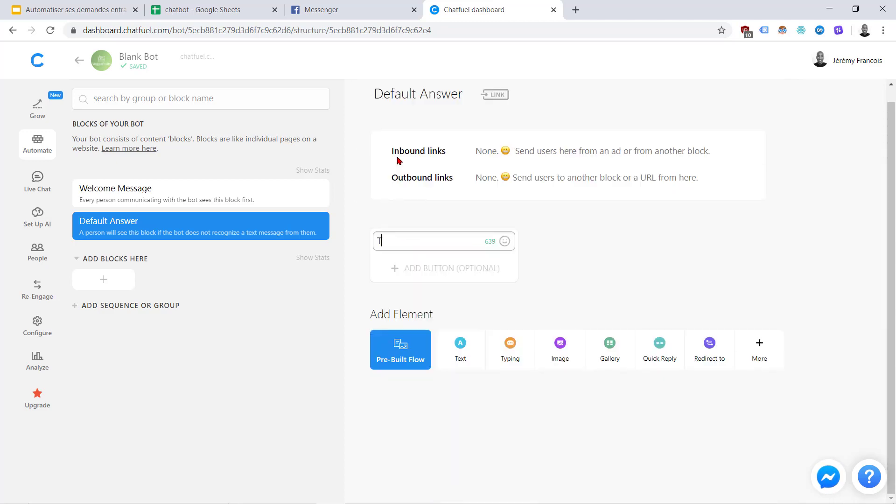
key("BackSpace")
type("Salut {{first name}}! Content de te recevoir. Nous sommes VeggieFruits🍑🍅🥑, et notre mission, c'est de te fournir les meilleurs fruits et légumes de saison ! Tous les paniers sont au prix unitaire de 20€. Choisis ci-dessous le panier qui te ferait rêver !")
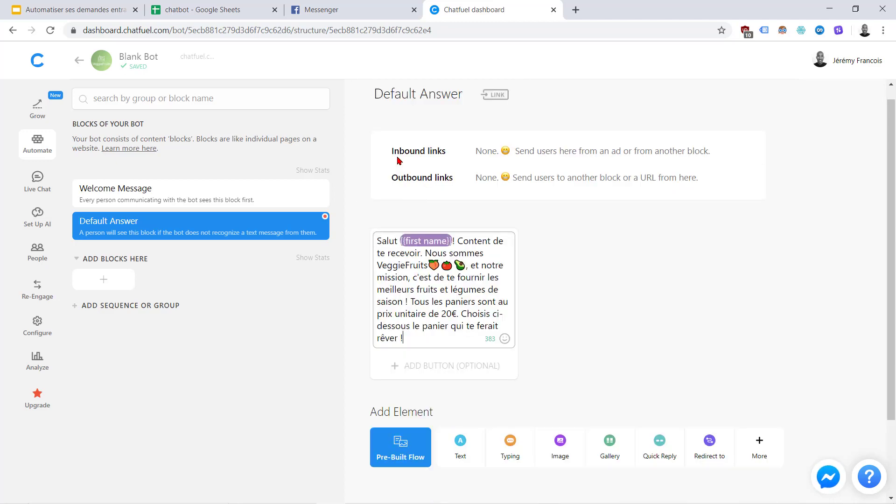
left_click(578, 327)
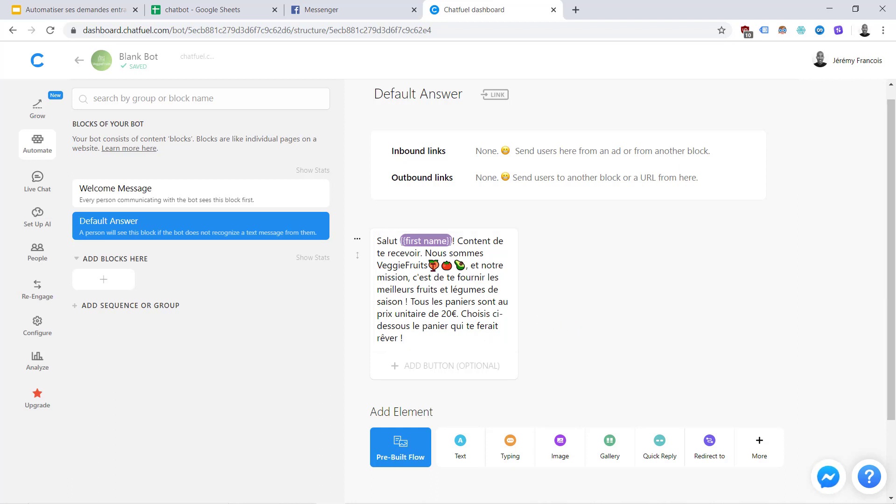
Rename the empty block group to FRUITS
left_click(111, 262)
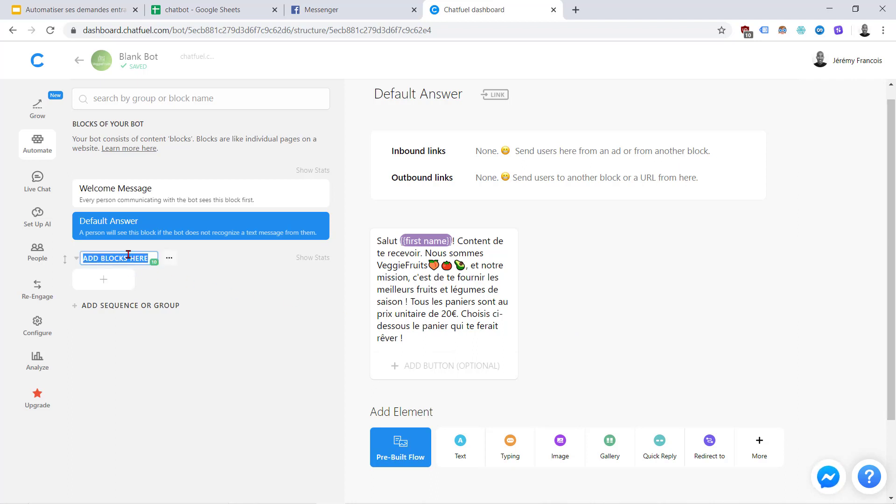
type("Fruits")
key("Return")
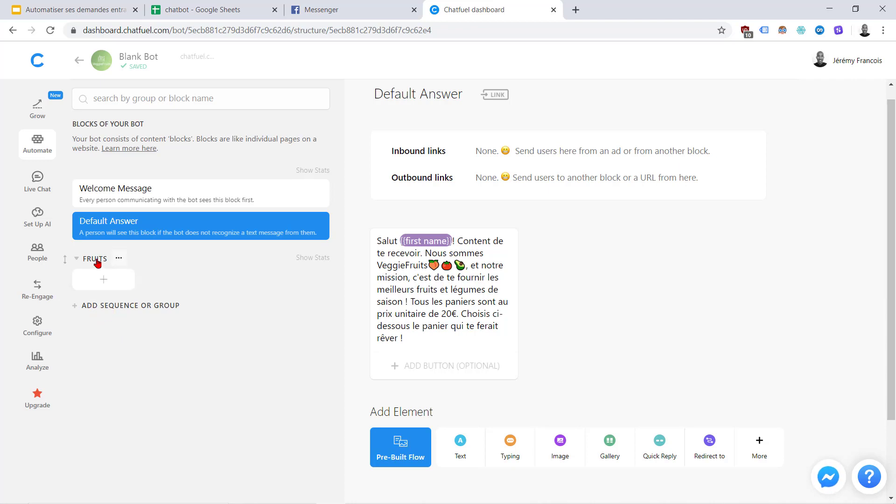
Add a second block group named LEGUMES, then bring up the planning spreadsheet
left_click(167, 307)
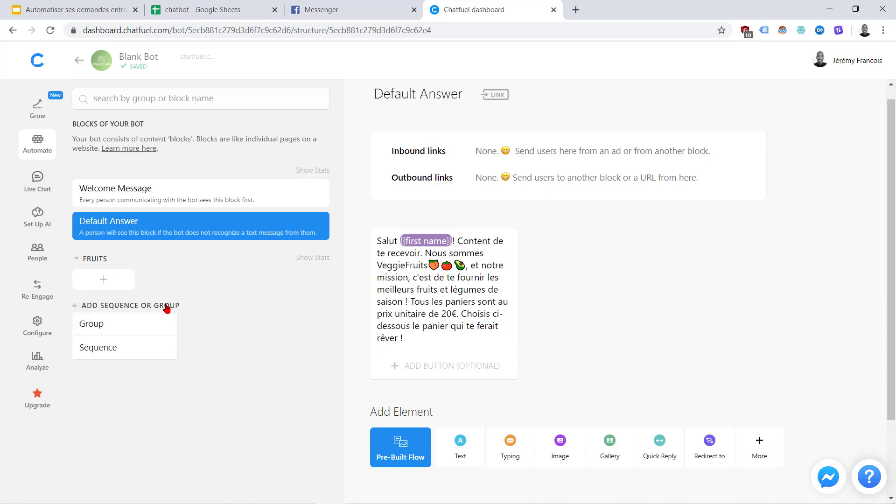
left_click(90, 329)
left_click(104, 311)
type("LEGUMES")
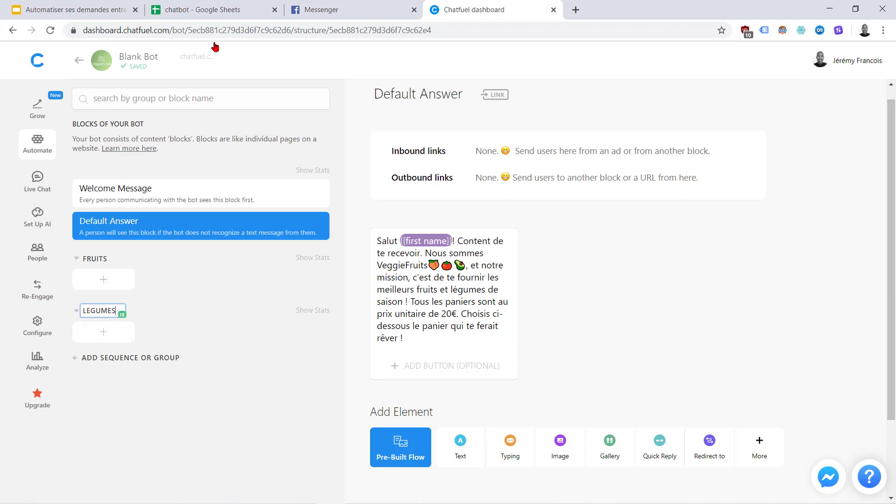
left_click(193, 413)
left_click(224, 9)
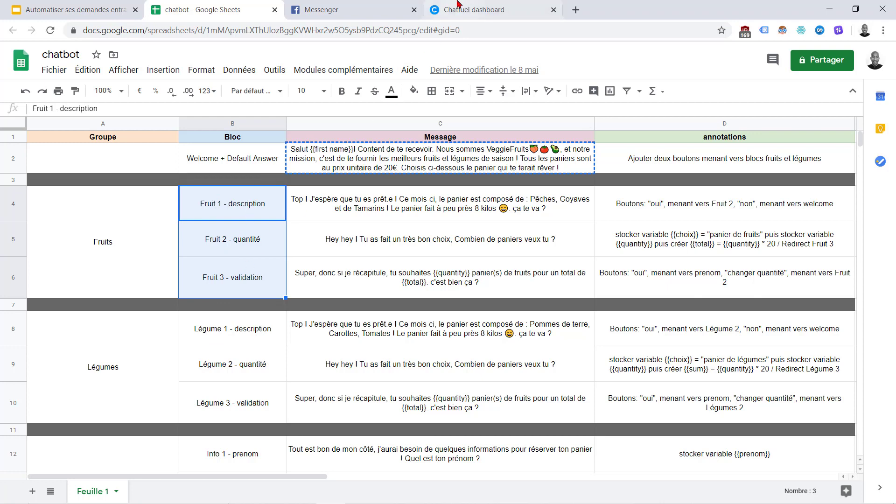
Add a FRUITS block titled 'Fruits 1 - description'
left_click(481, 9)
left_click(103, 280)
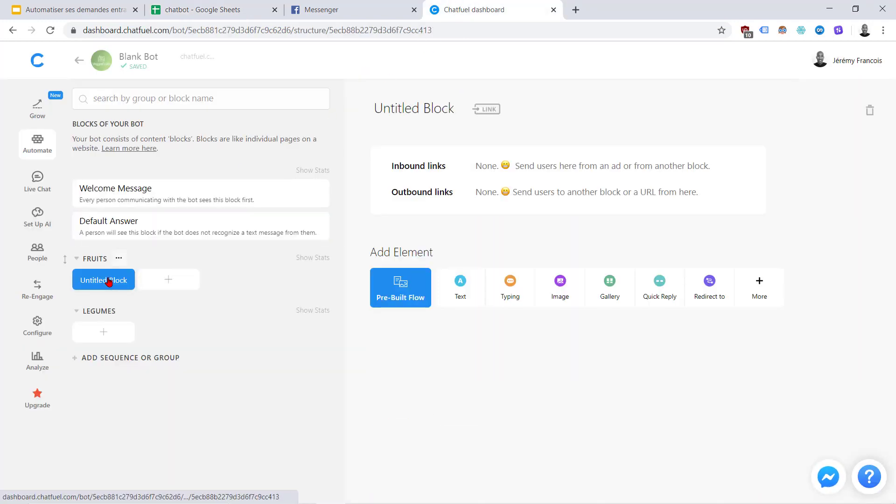
left_click(434, 112)
double_click(434, 112)
triple_click(434, 112)
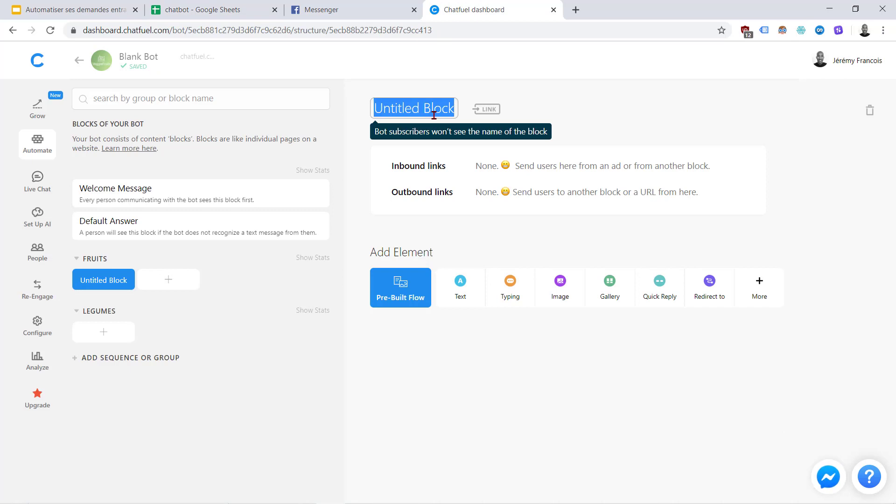
type("FRUITS 1")
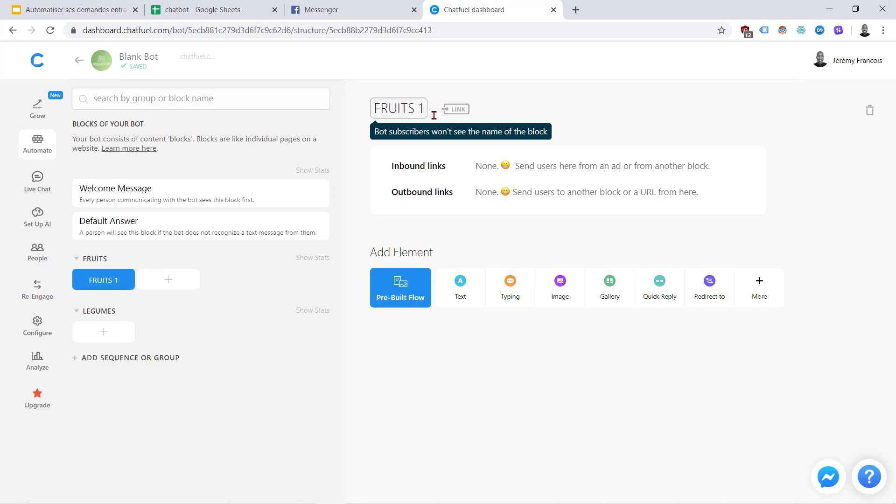
type(" -")
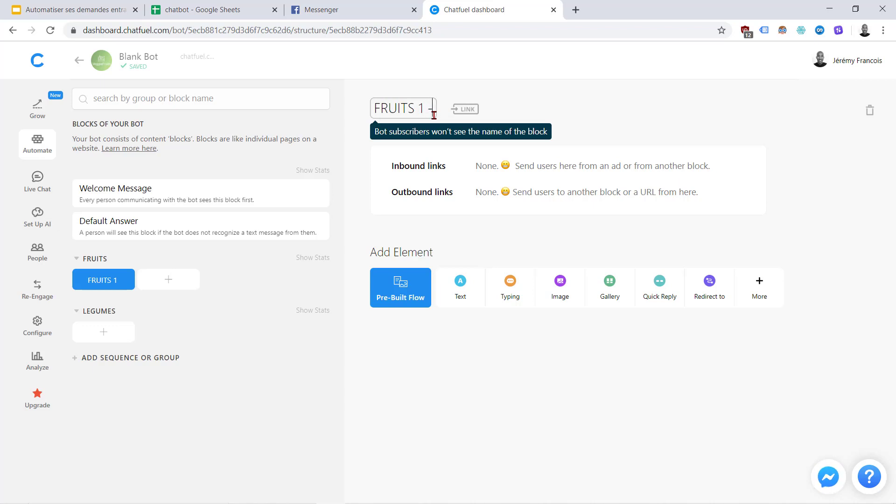
type(" description")
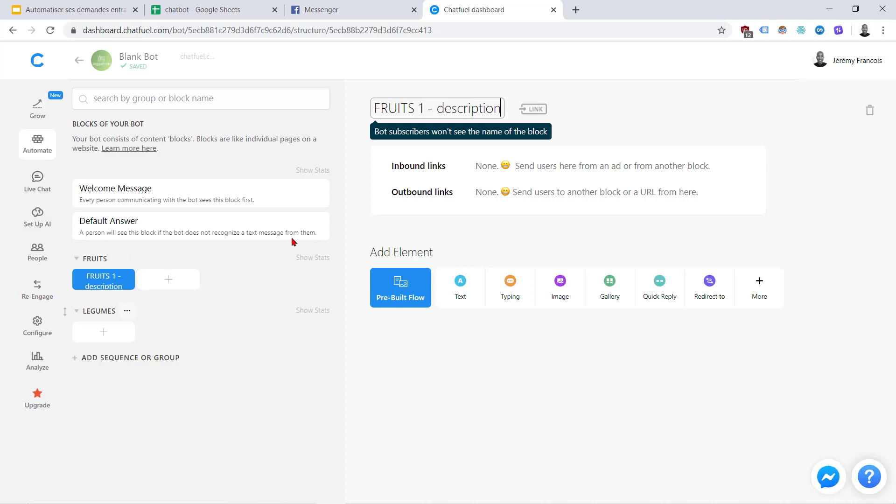
left_click_drag(414, 106, 352, 109)
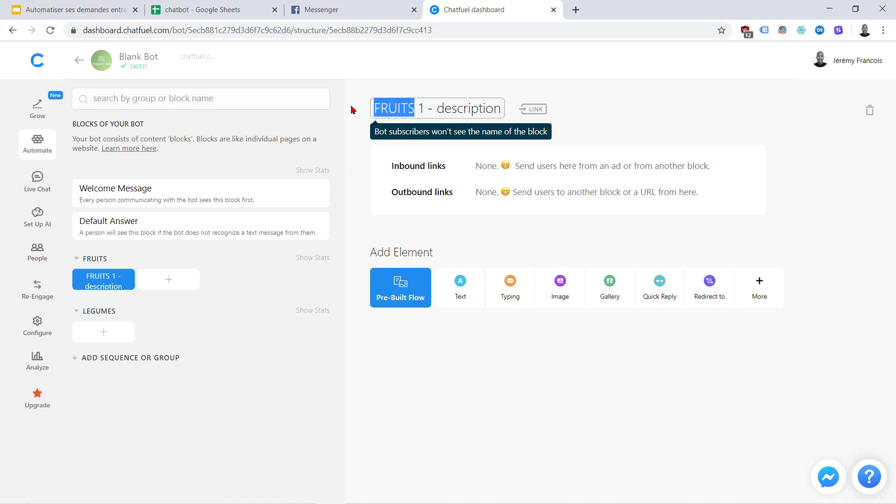
type("Fruits")
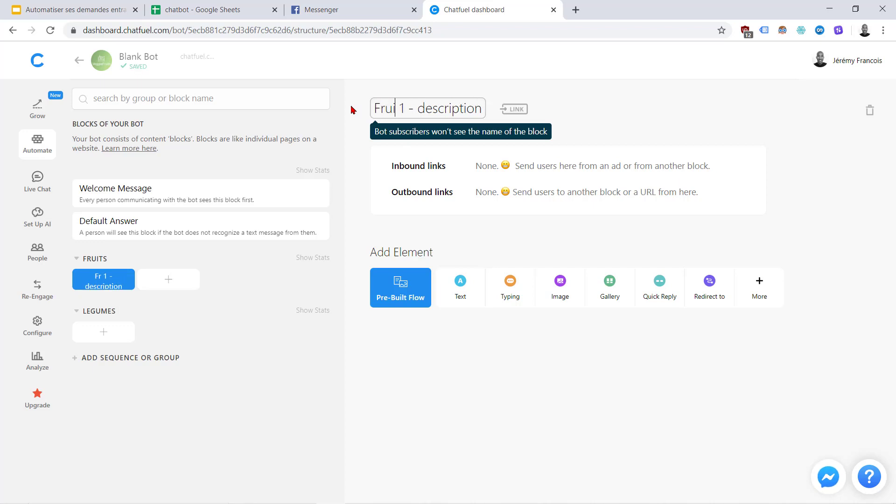
left_click_drag(376, 105, 495, 99)
key("ctrl+c")
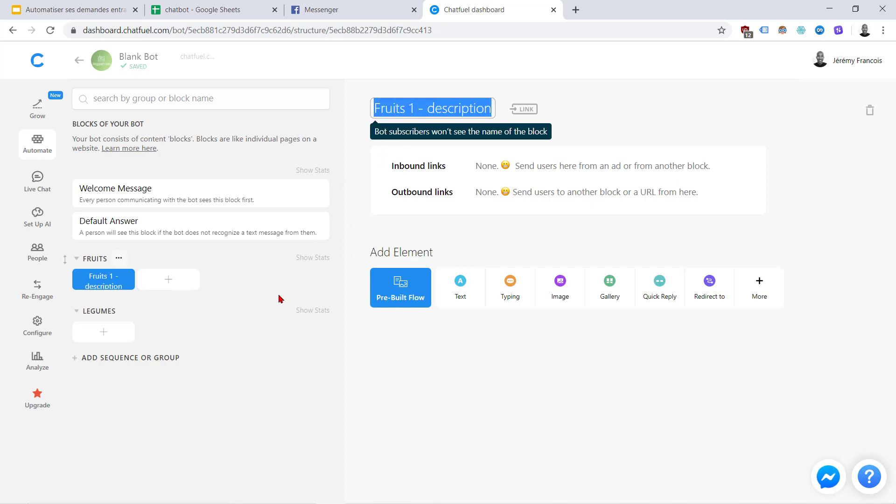
Add a second FRUITS block titled 'Fruits 2 - quantité'
left_click(168, 280)
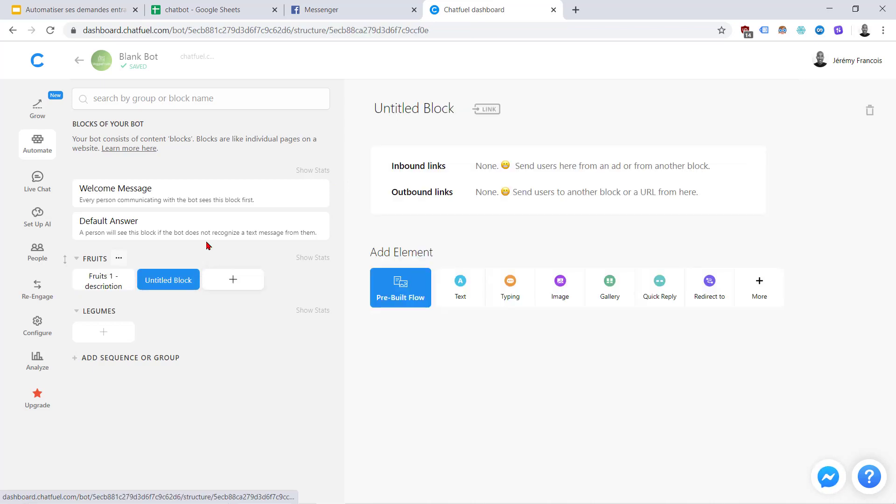
left_click(415, 106)
key("ctrl+v")
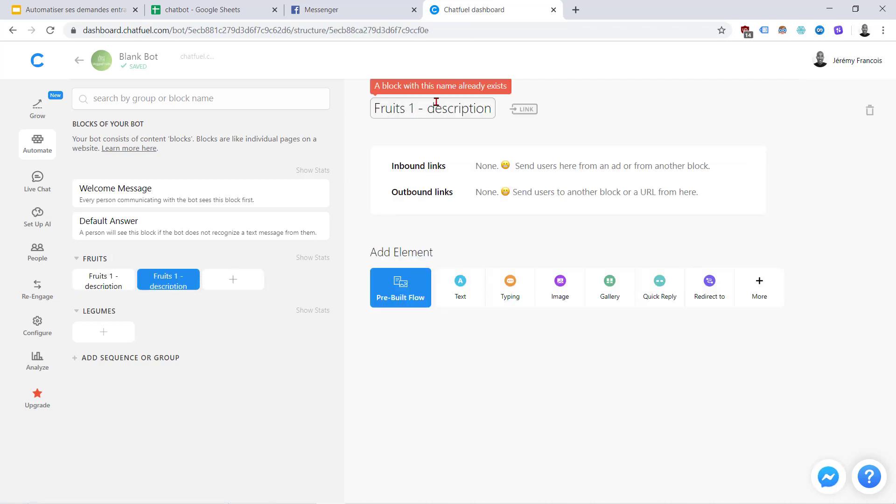
left_click_drag(435, 104, 497, 107)
key("BackSpace")
key("BackSpace")
type("quantité")
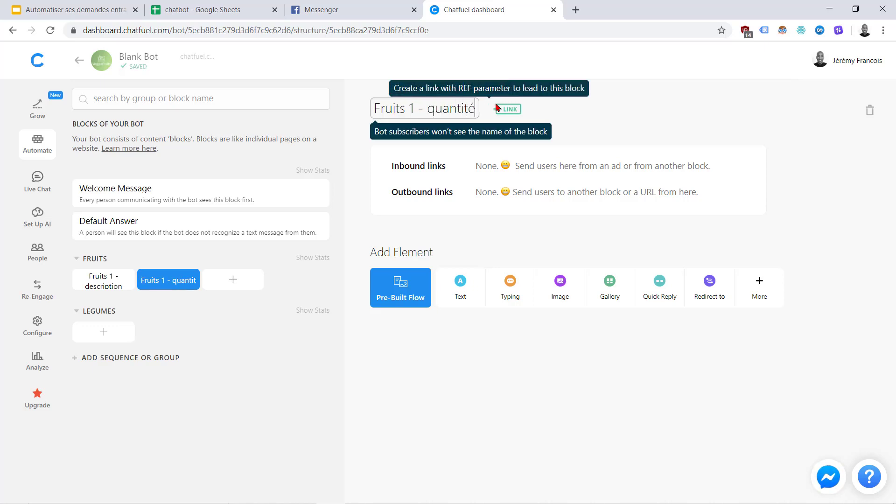
left_click(354, 135)
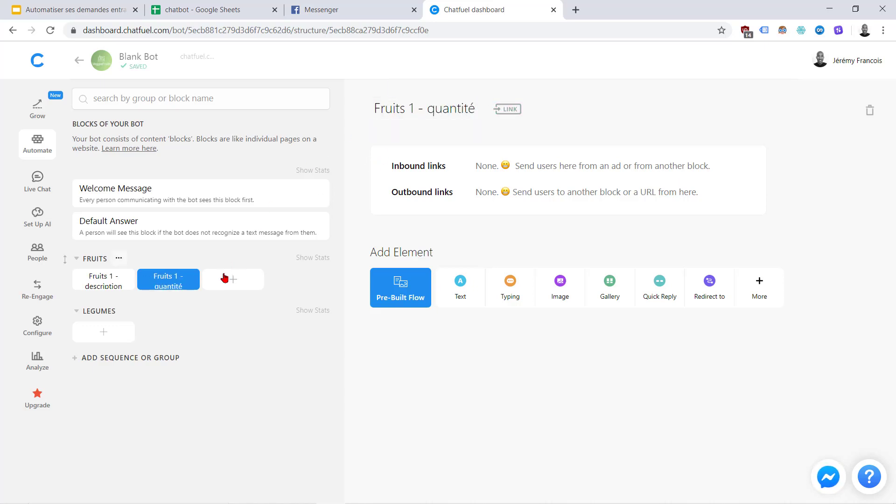
left_click(414, 108)
double_click(414, 107)
type("é")
double_click(414, 108)
type("2")
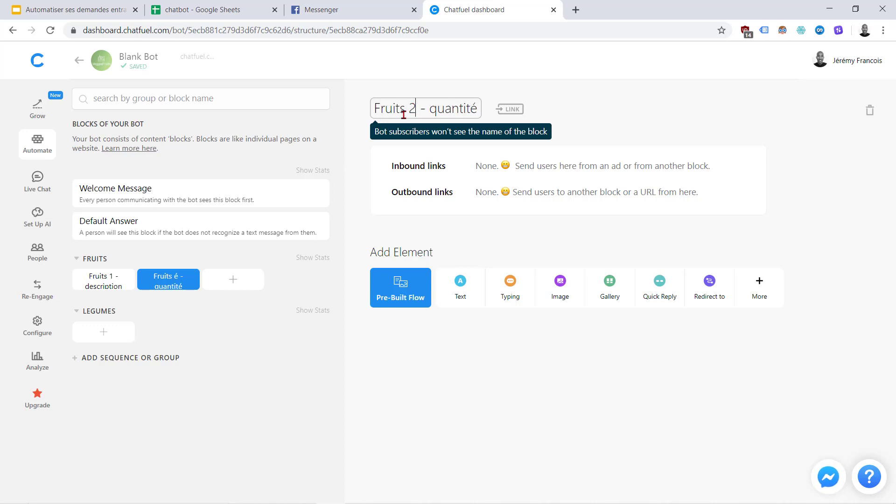
left_click(366, 155)
Add a third FRUITS block titled 'Fruits 3 - validation'
left_click(233, 280)
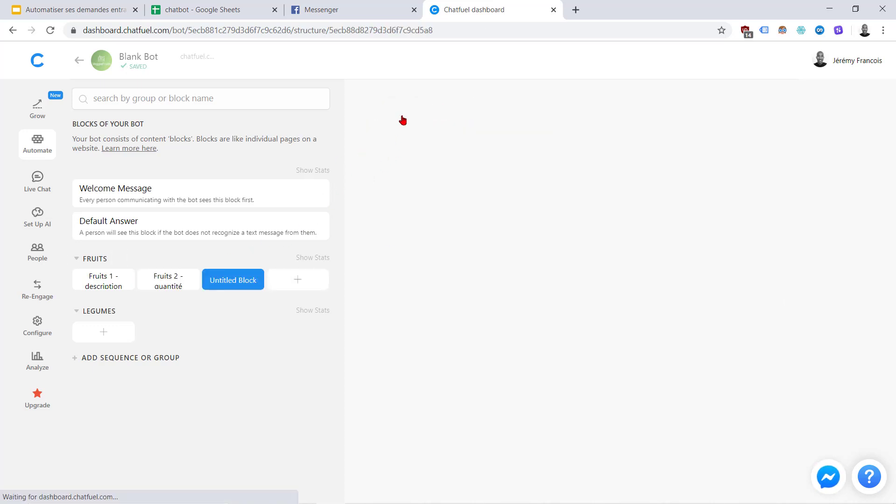
left_click(402, 114)
triple_click(402, 114)
key("ctrl+v")
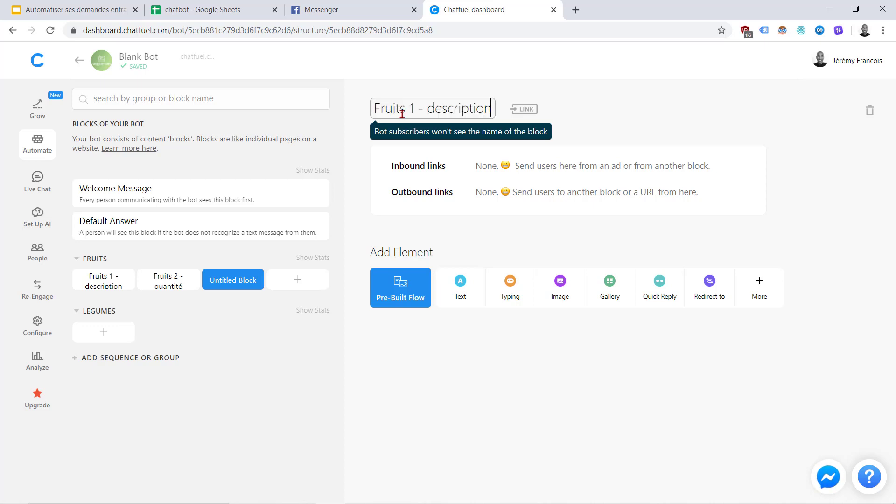
left_click(412, 109)
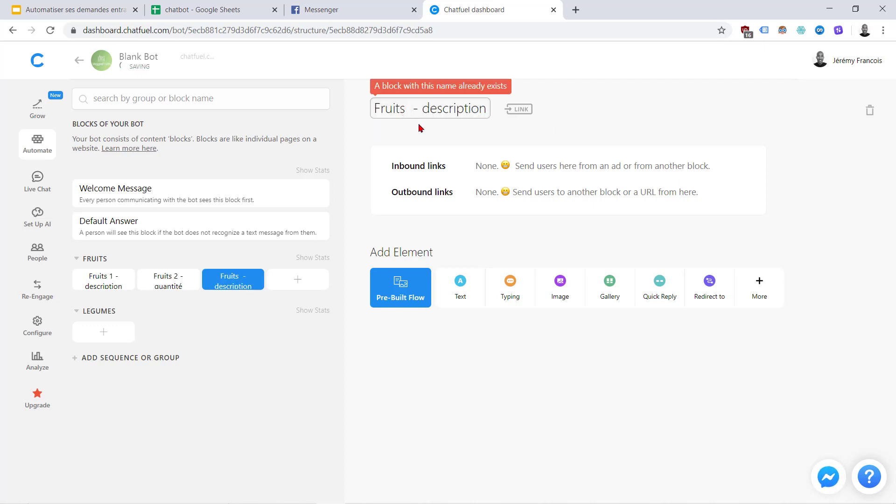
type("3")
key("Delete")
key("Delete")
key("Delete")
key("Delete")
key("Delete")
key("Delete")
key("Delete")
key("Delete")
key("Delete")
key("Delete")
key("Delete")
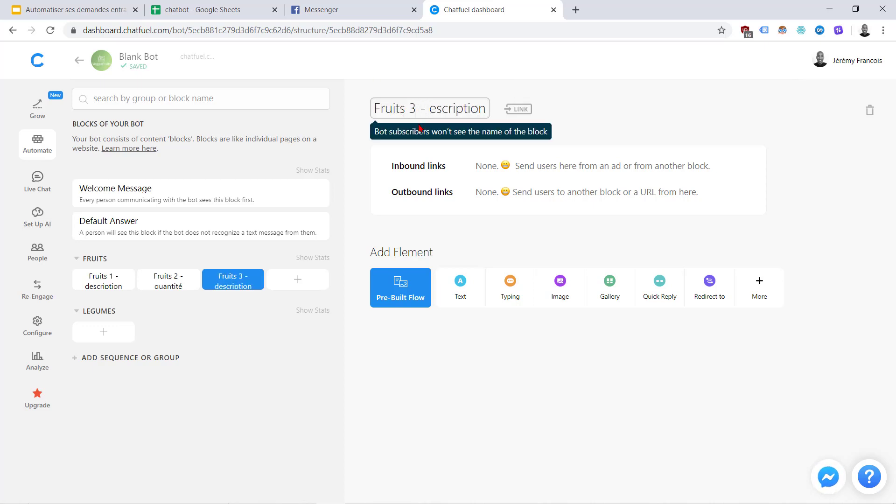
type("va")
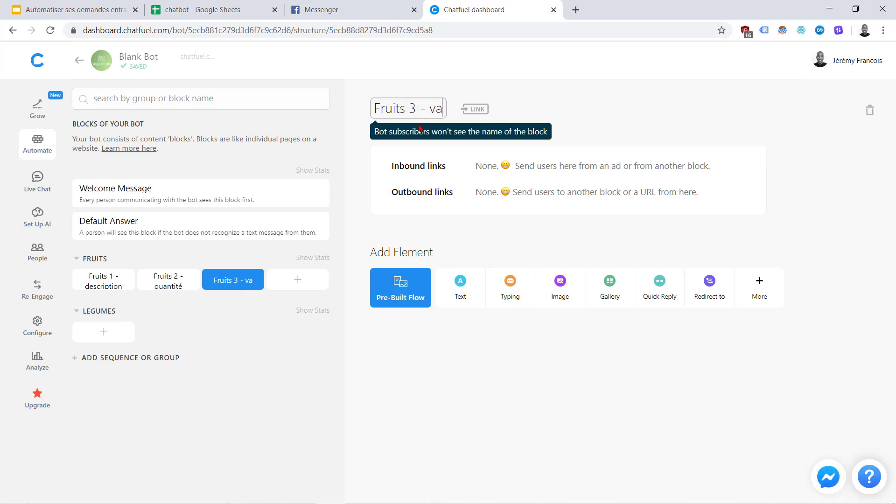
type("lidation")
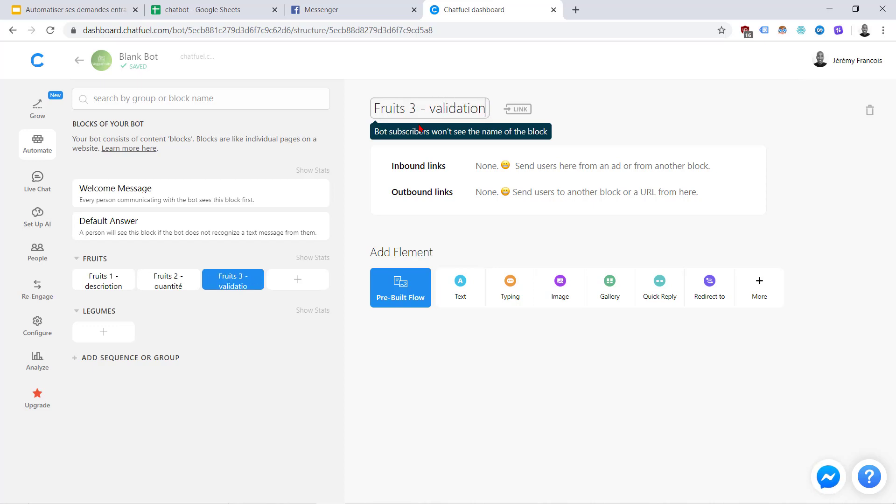
left_click(359, 148)
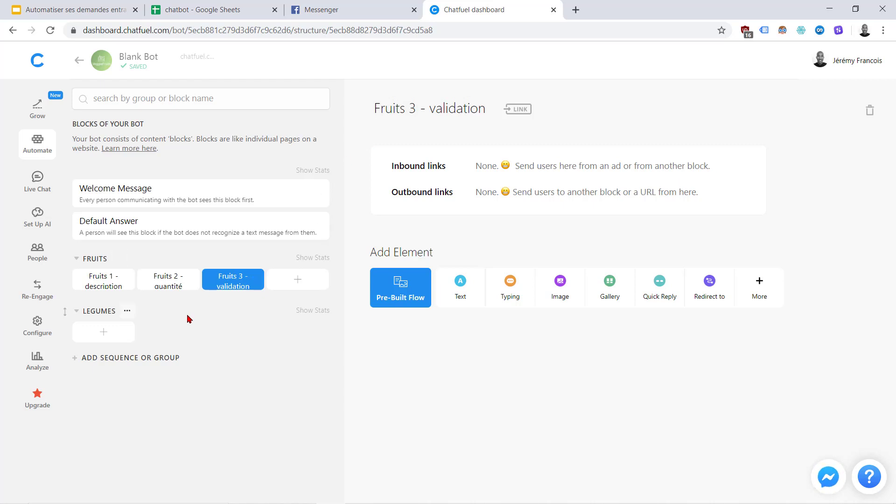
Add a LEGUMES block titled 'Légumes 1 - description' and copy its name
left_click(101, 338)
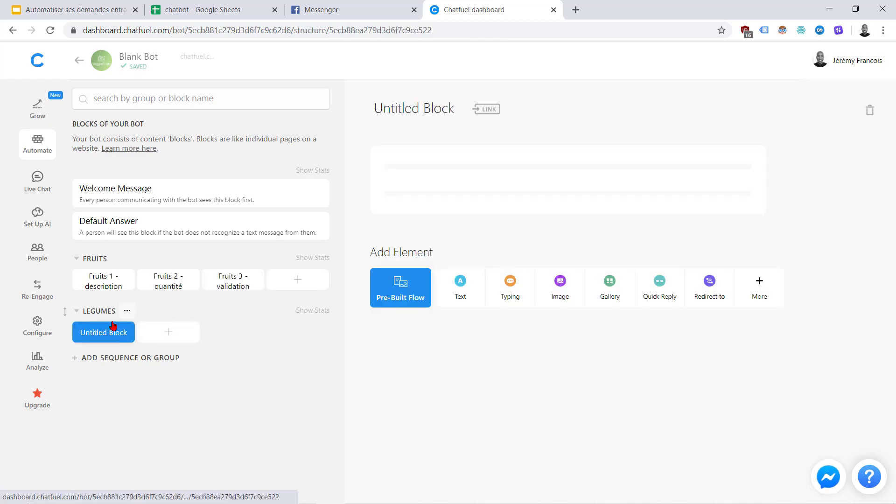
left_click(415, 102)
left_click(257, 6)
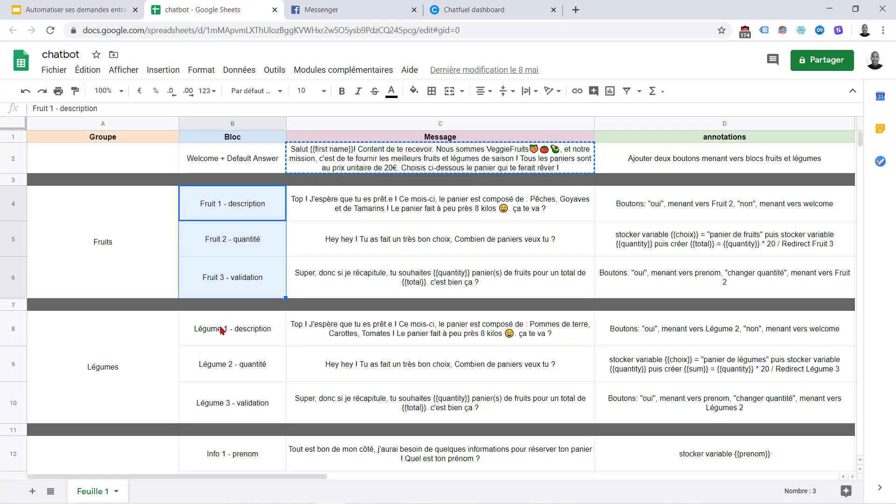
left_click(462, 8)
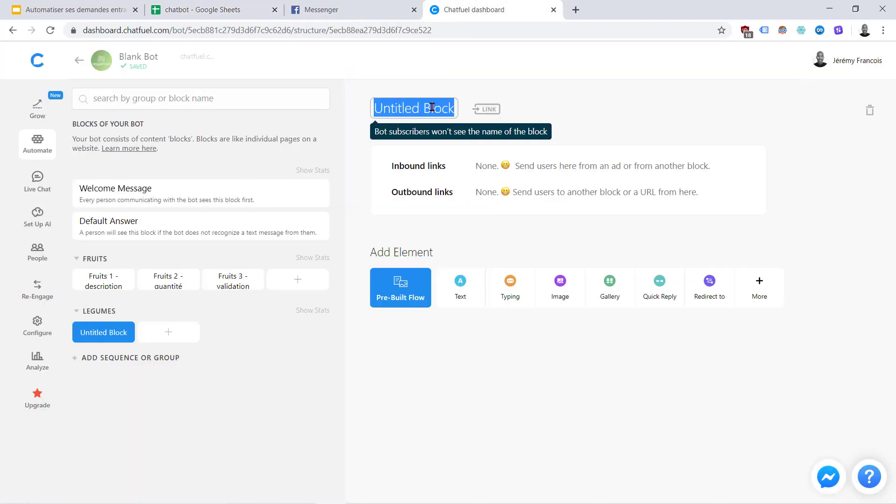
type("Légumes 1 - description")
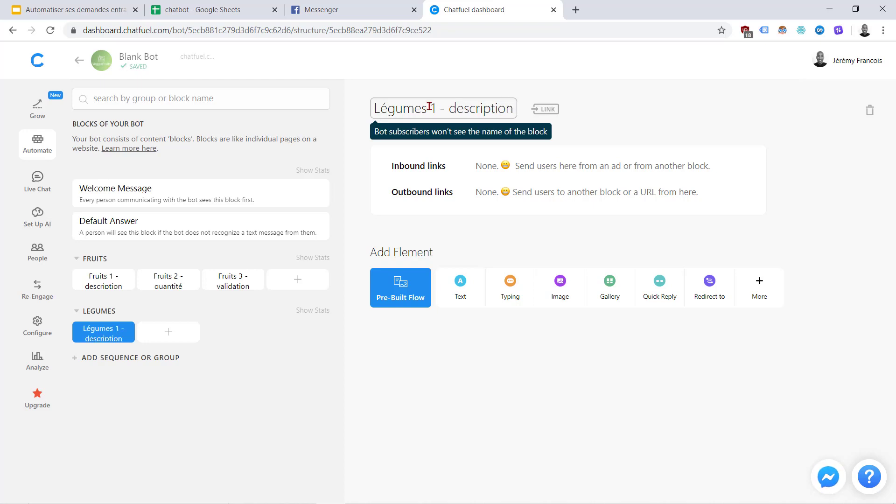
triple_click(430, 107)
key("ctrl+c")
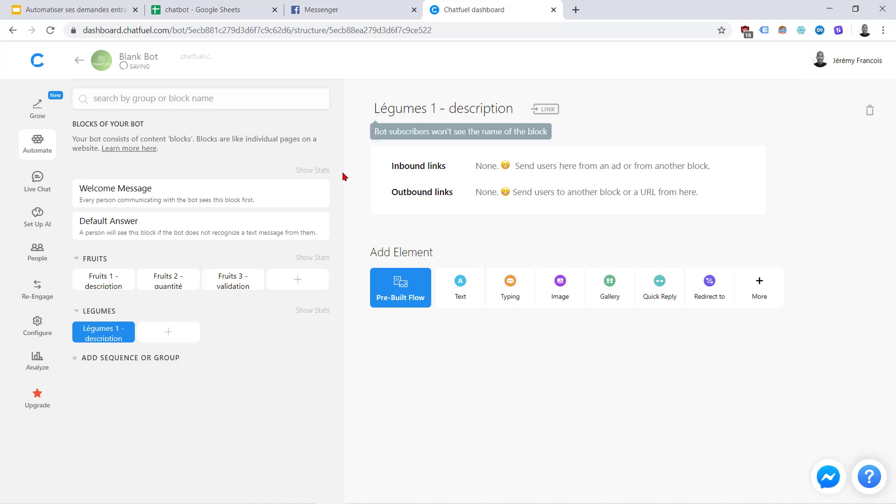
Add a second LEGUMES block titled 'Légumes 2 - quantité'
left_click(158, 340)
left_click(418, 106)
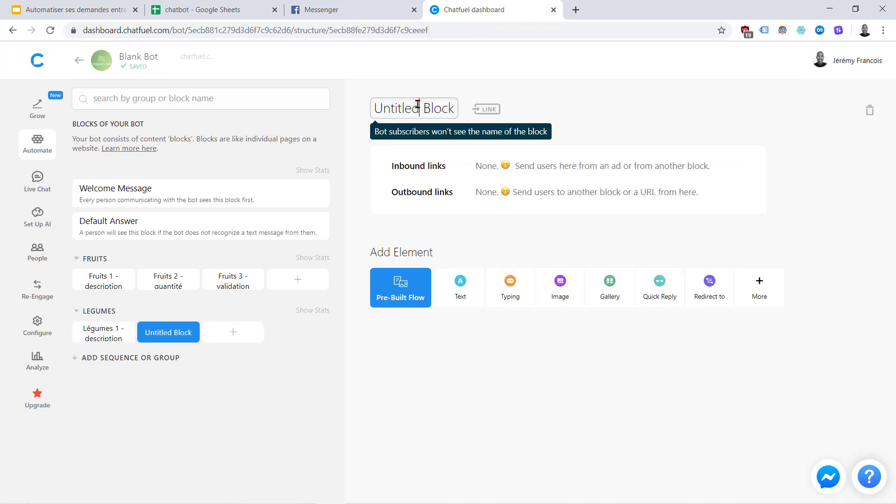
triple_click(417, 105)
key("ctrl+v")
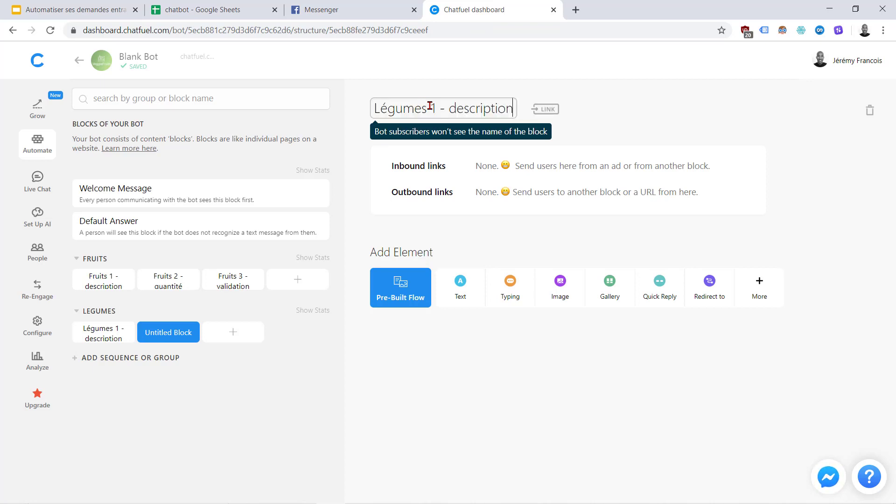
left_click(440, 109)
key("BackSpace")
type("2")
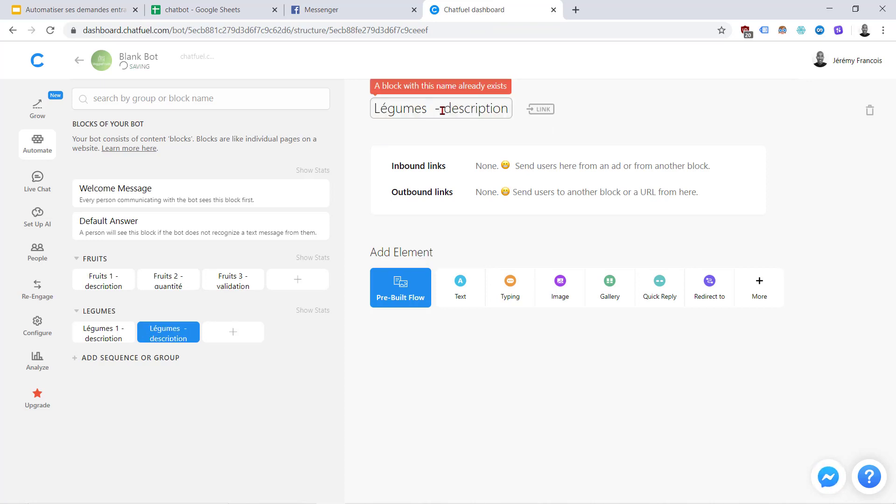
left_click_drag(448, 109, 562, 98)
type("quantité")
left_click(367, 211)
Add a third LEGUMES block titled 'Légumes 3 - validation'
left_click(232, 331)
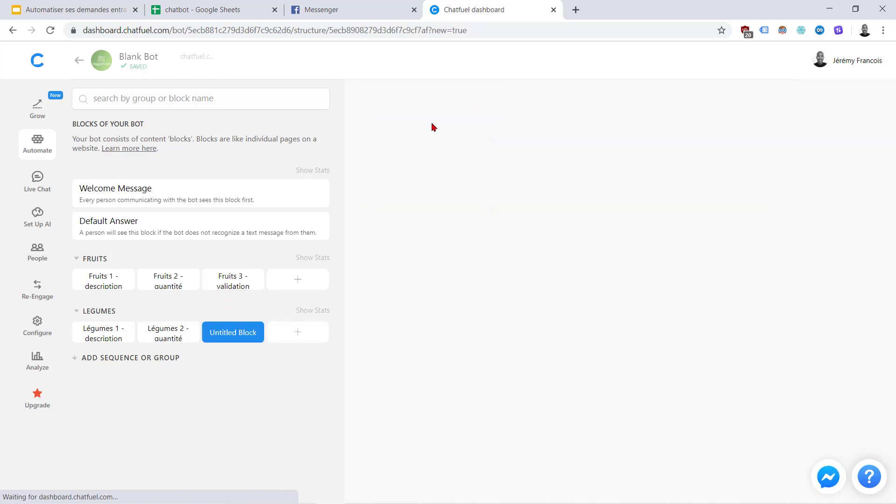
key("ctrl+v")
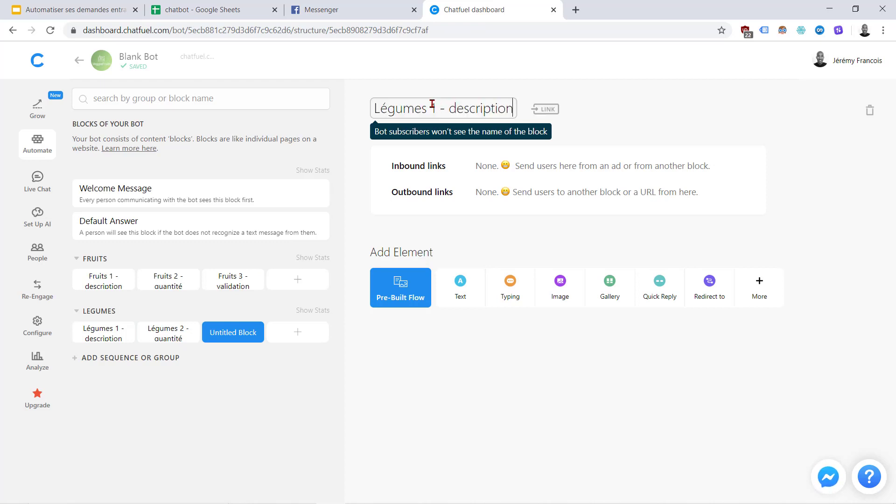
left_click(430, 108)
key("BackSpace")
type("3")
key("Right")
key("Right")
key("BackSpace")
key("BackSpace")
key("BackSpace")
key("BackSpace")
key("BackSpace")
key("BackSpace")
key("BackSpace")
key("BackSpace")
key("BackSpace")
key("BackSpace")
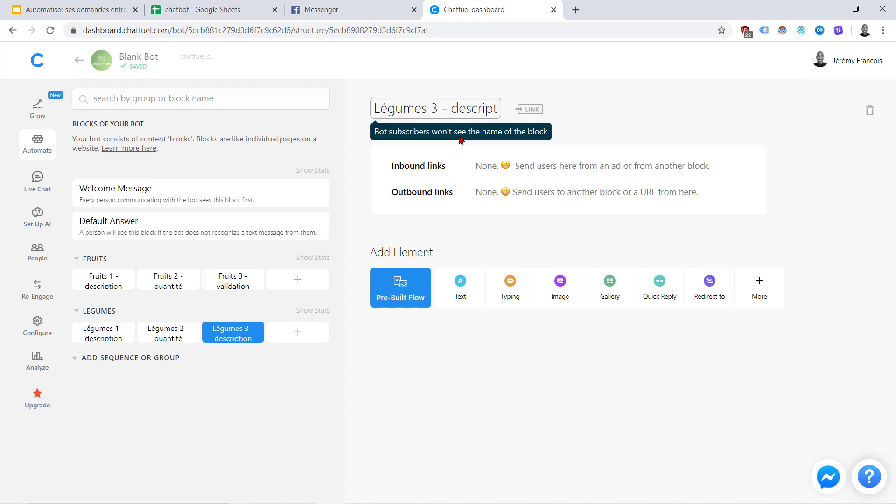
key("BackSpace")
type("validation")
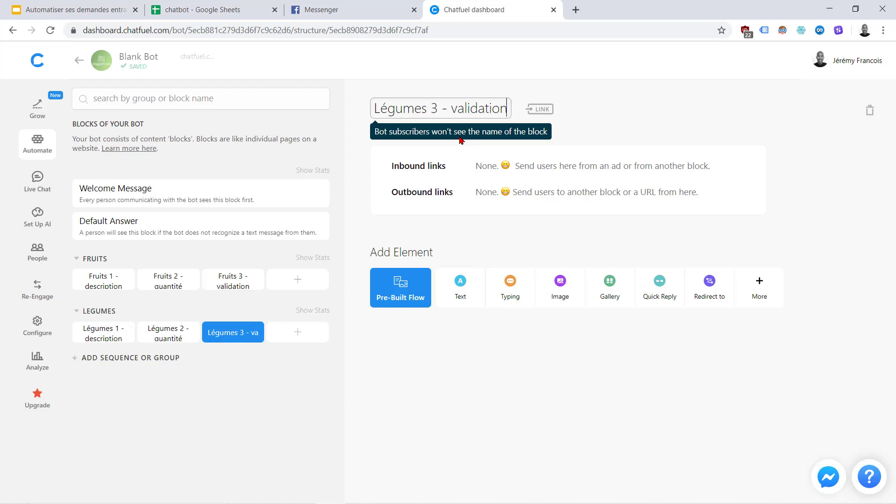
left_click(290, 387)
Detach the chatbot spreadsheet into its own window snapped left, with Chatfuel snapped right
left_click(210, 10)
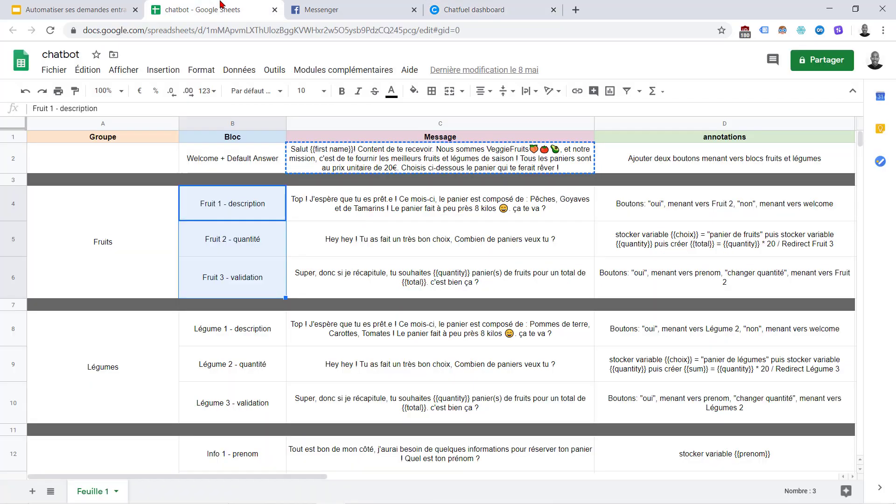
scroll(164, 313, "down", 8)
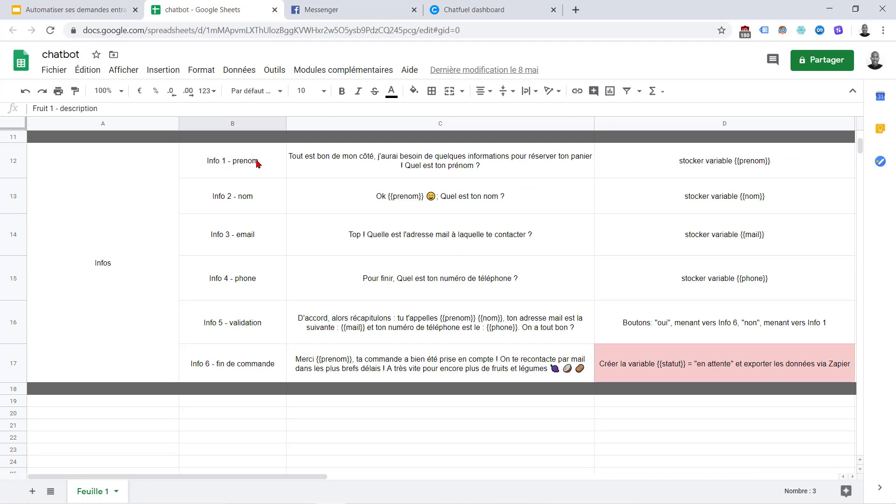
left_click(465, 7)
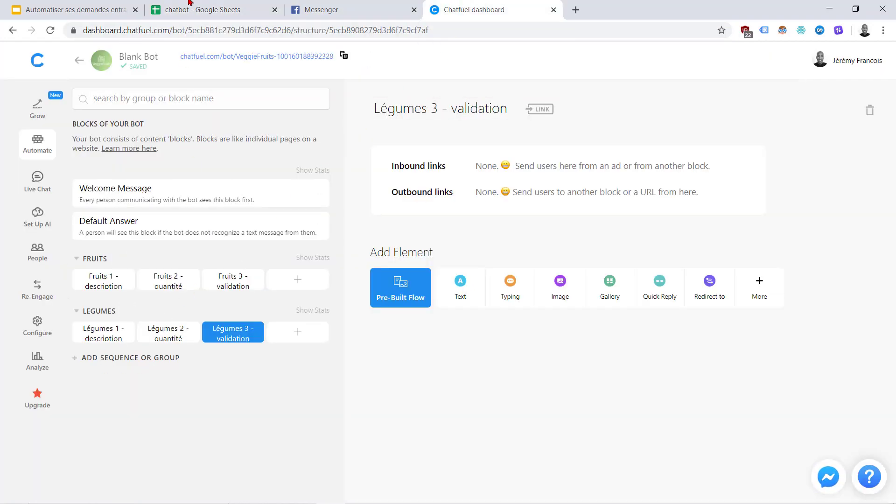
left_click(219, 6)
left_click_drag(225, 23, 214, 58)
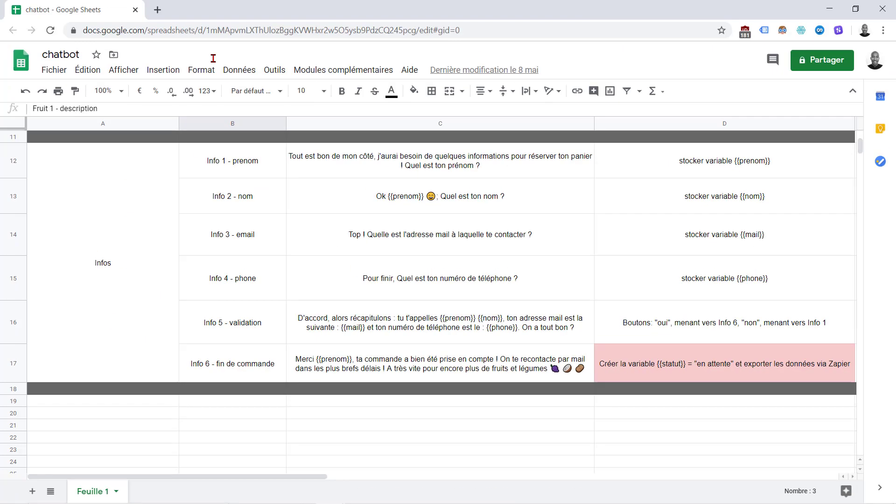
key("super+Left")
key("alt+Tab")
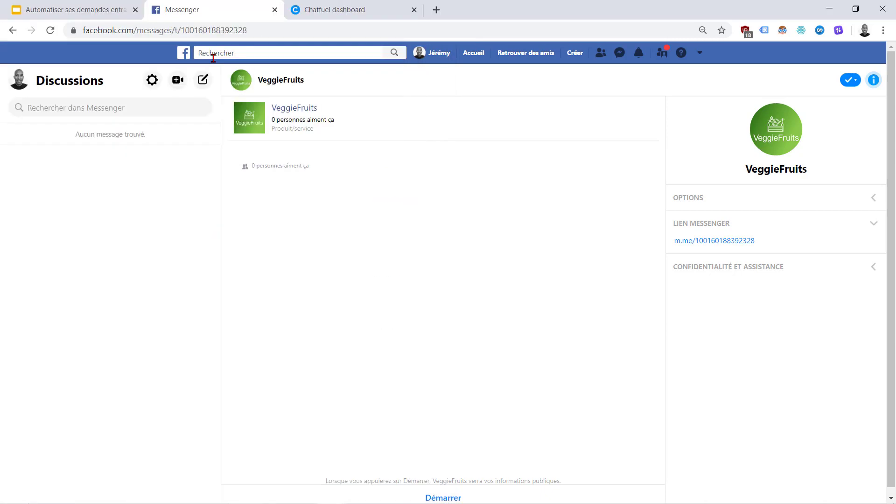
left_click(326, 7)
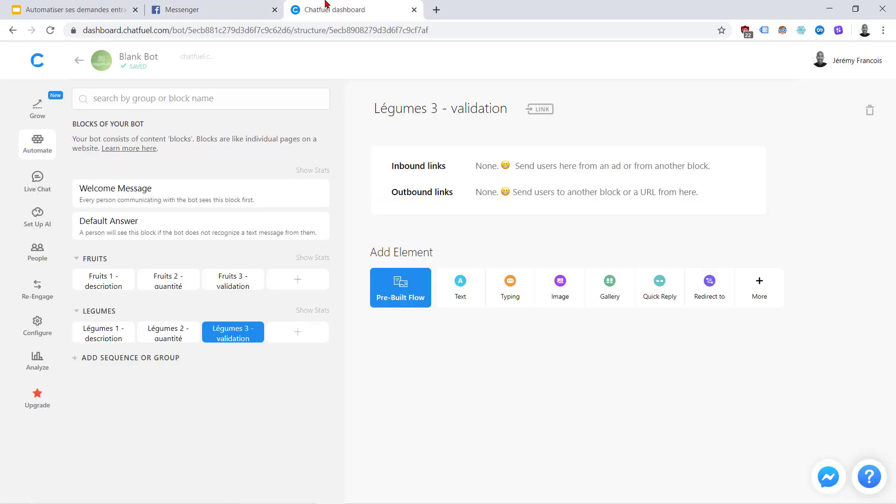
key("super+Right")
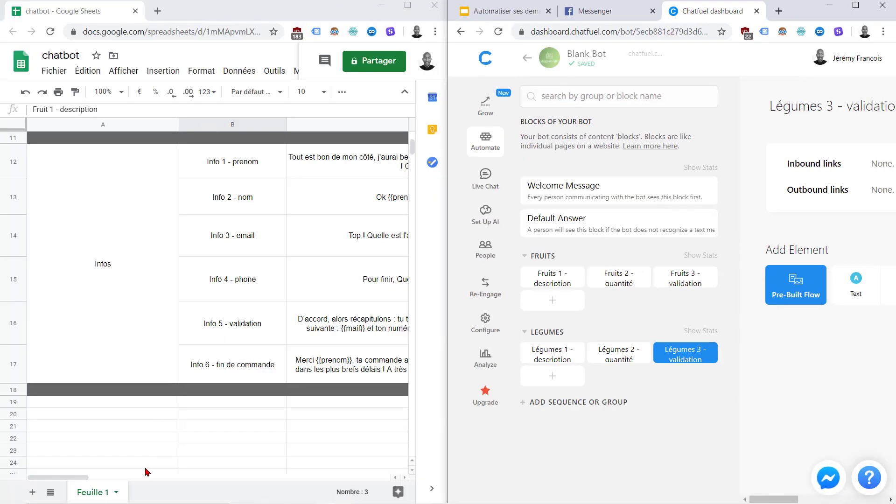
Create a new block group named INFOS
left_click_drag(88, 478, 120, 482)
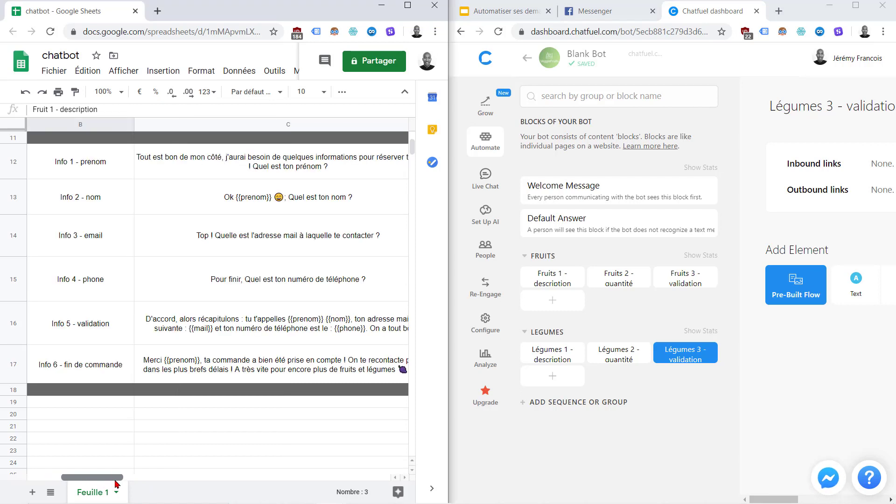
left_click(560, 402)
left_click(553, 425)
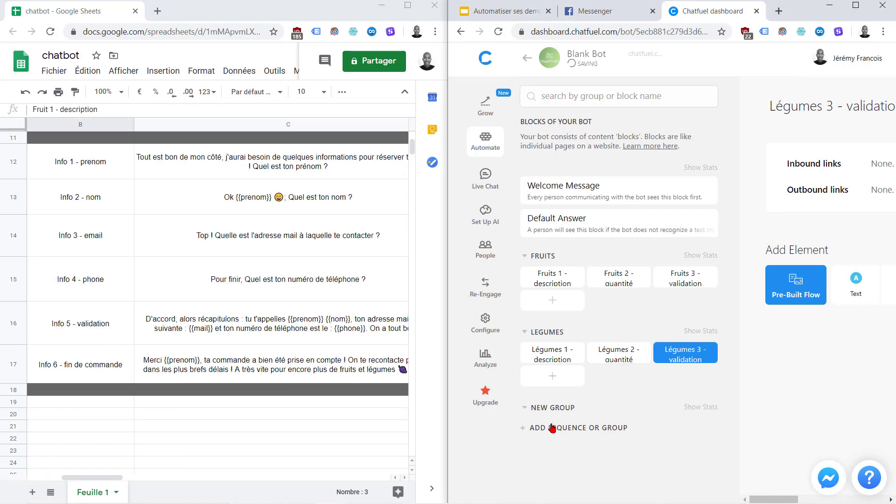
left_click(562, 407)
type("INFOS")
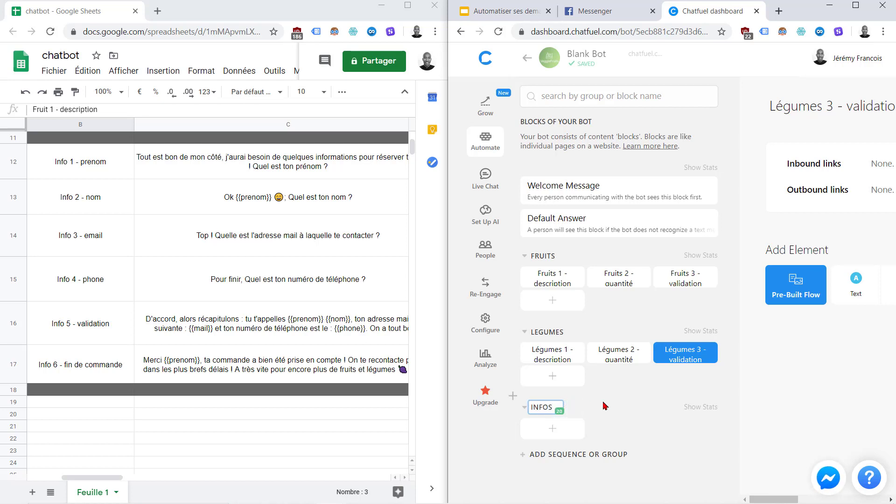
left_click(640, 433)
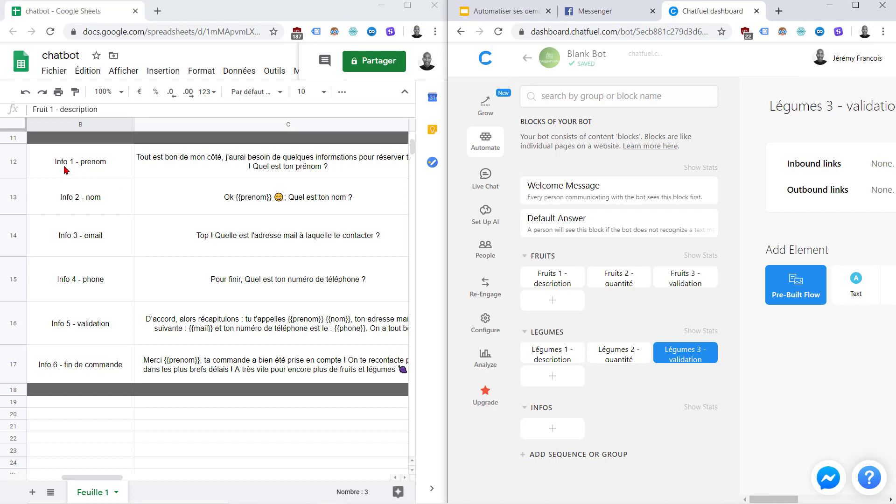
Add a first block named 'Info 1 - prenom' to the INFOS group
left_click(553, 428)
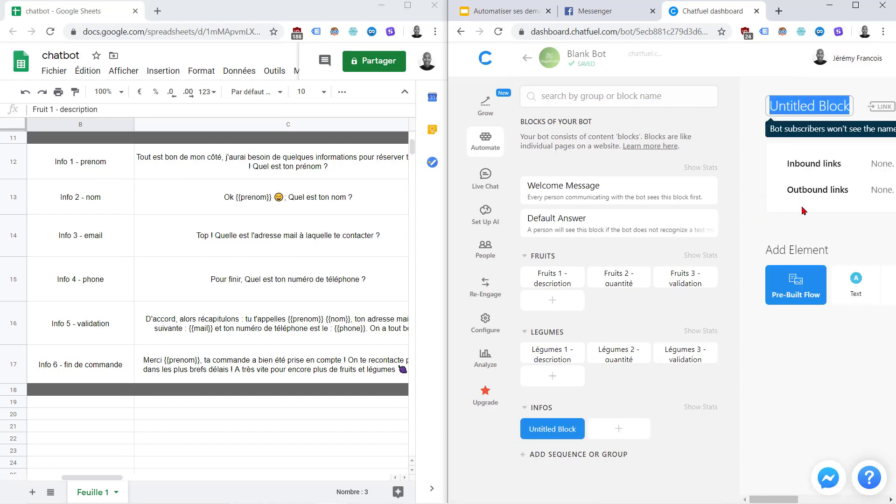
type("Info")
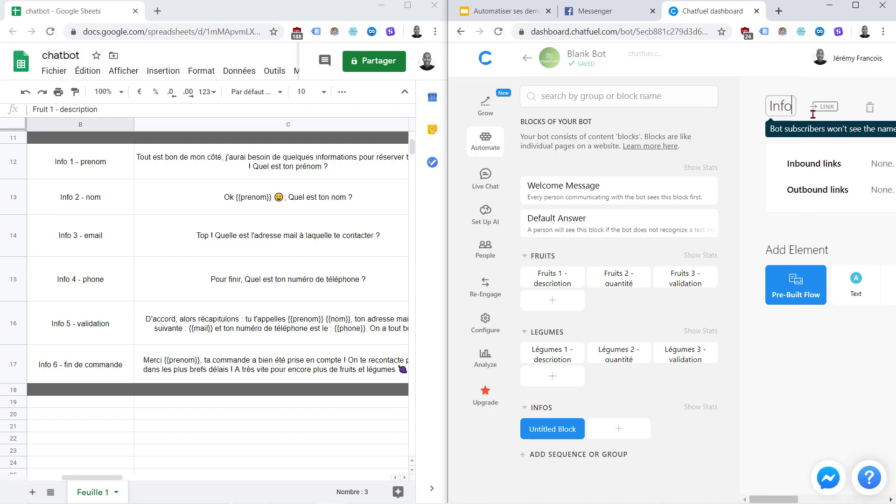
type(" 1")
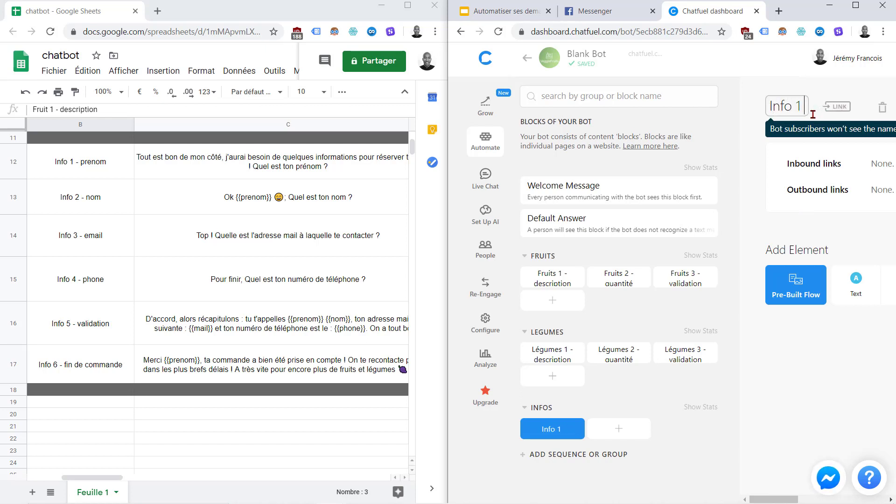
type(" -")
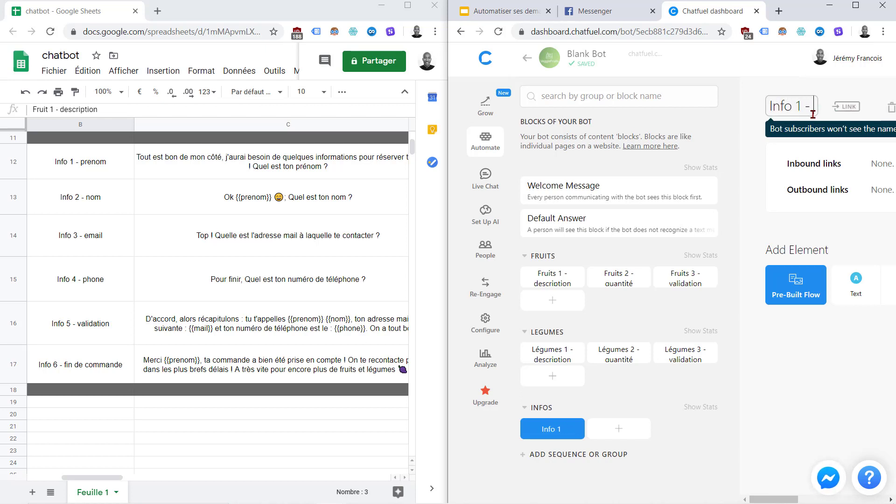
type(" prenom")
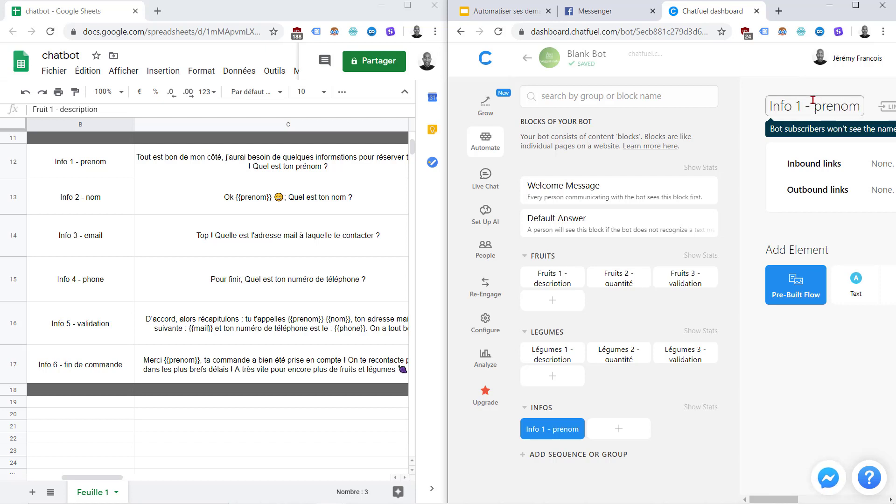
triple_click(813, 100)
key("ctrl+c")
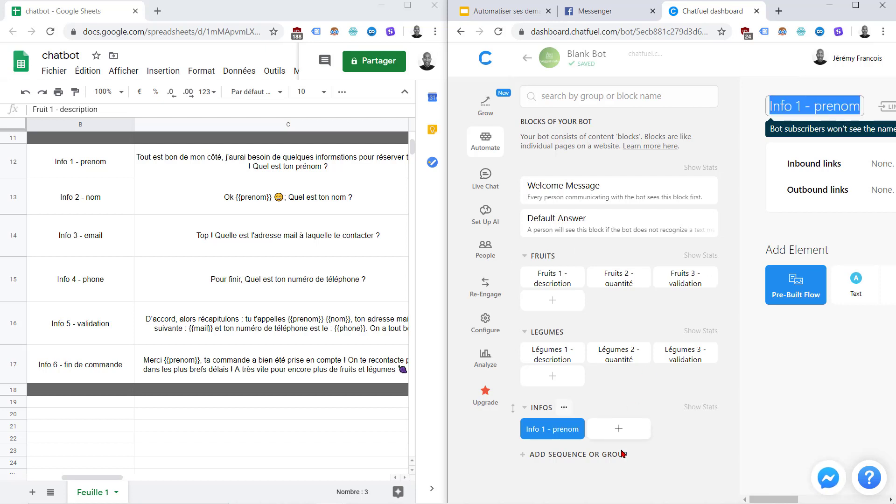
left_click(689, 444)
Add a second block named 'Info 2 - nom'
left_click(609, 431)
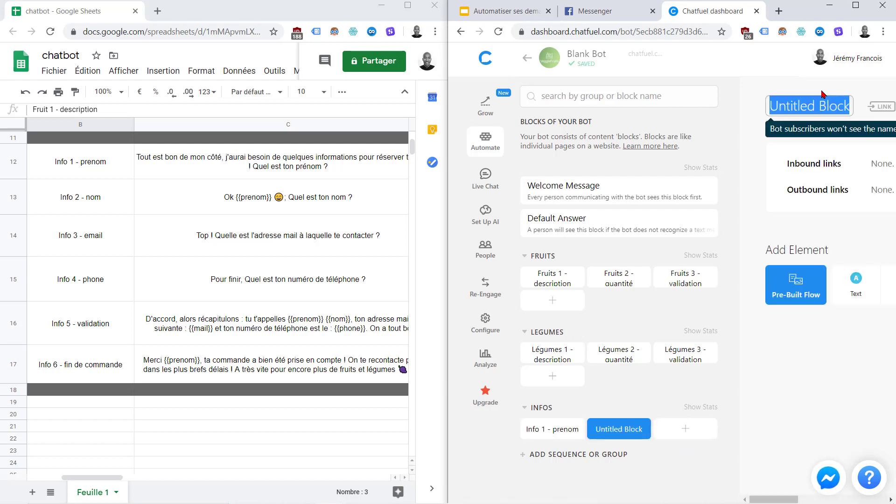
key("ctrl+v")
left_click_drag(813, 104, 835, 105)
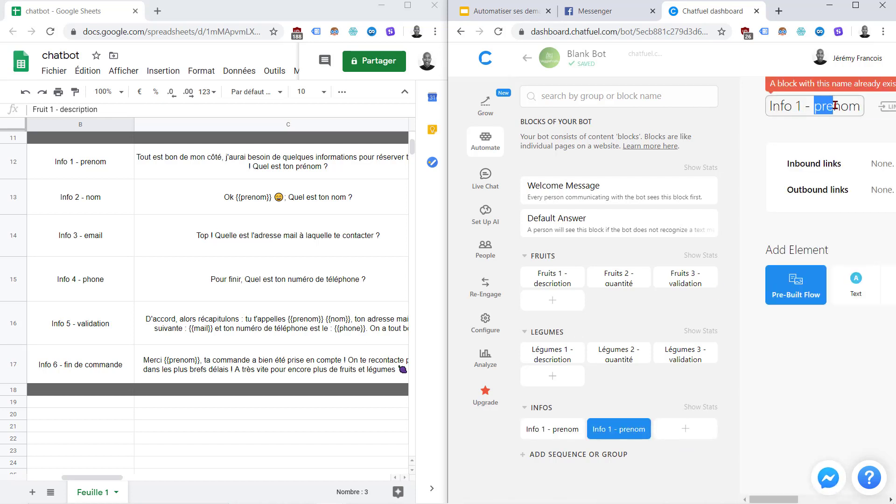
key("BackSpace")
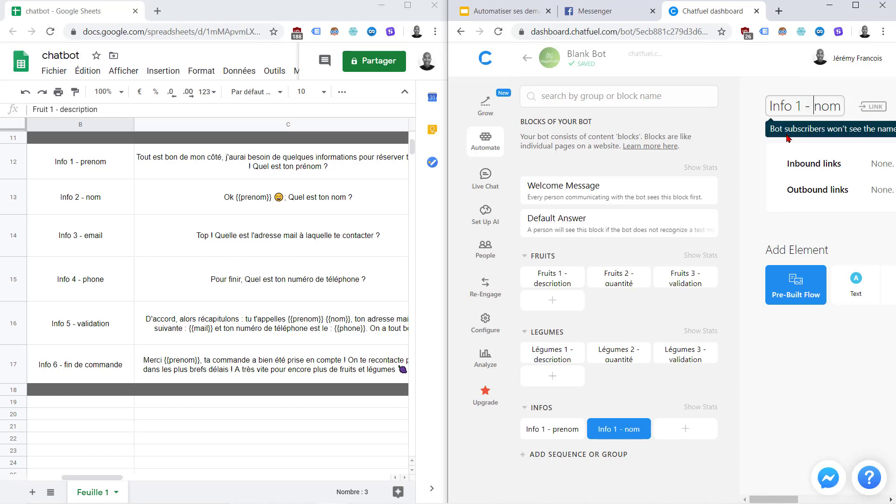
left_click(759, 161)
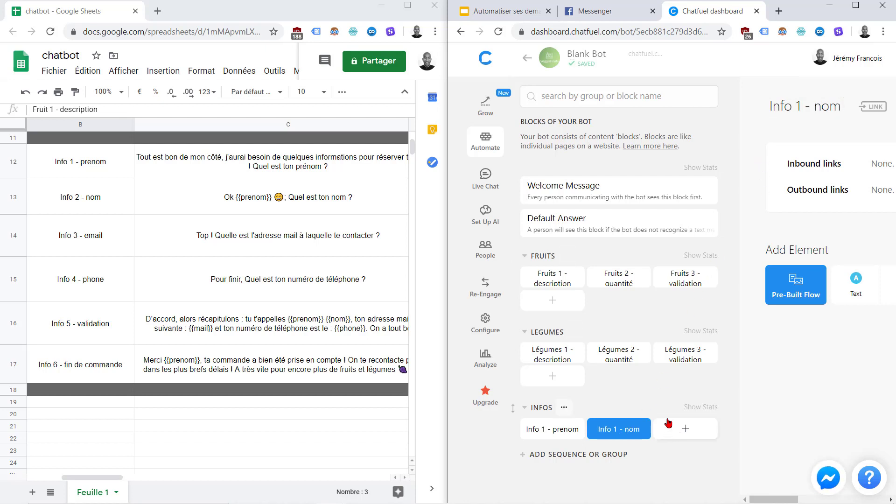
left_click(804, 99)
key("BackSpace")
type("2")
left_click(756, 155)
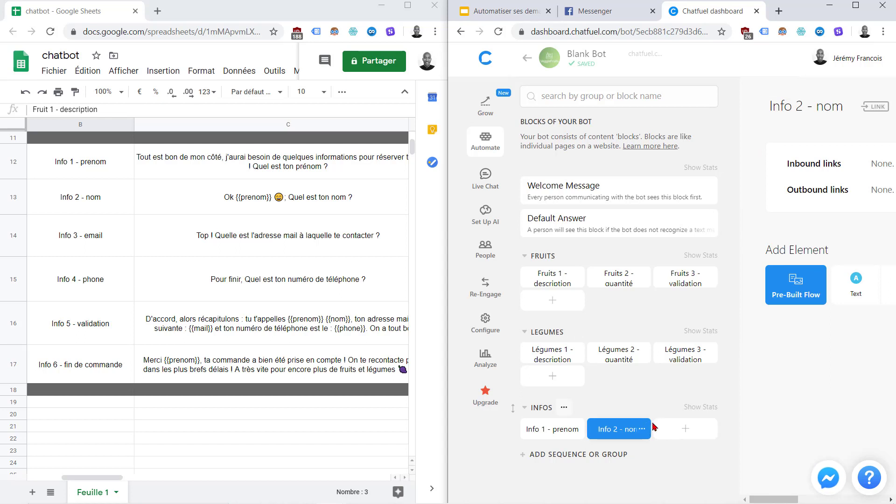
Add a block named 'Info 3 - email'
left_click(675, 428)
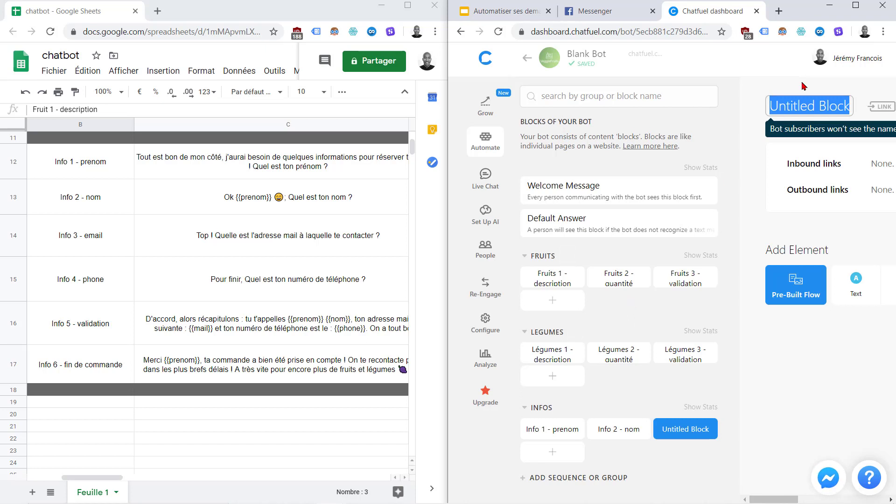
key("ctrl+v")
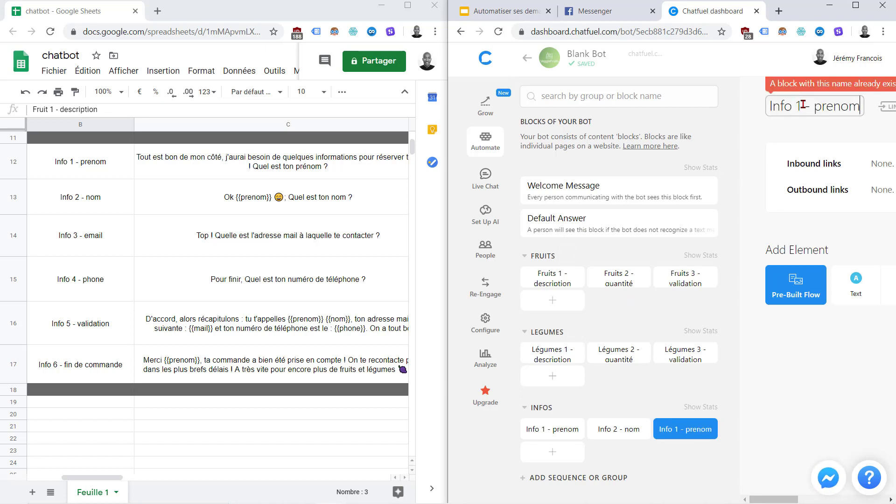
key("BackSpace")
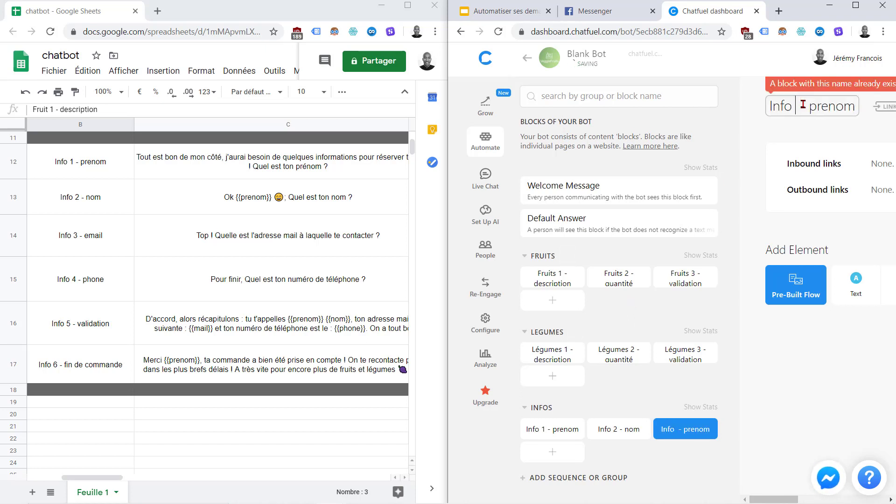
type("3")
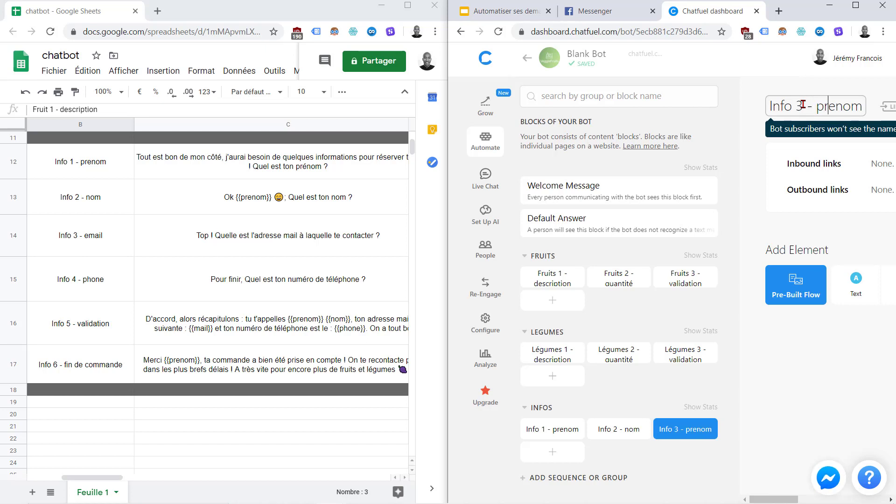
key("BackSpace")
key("BackSpace")
key("BackSpace")
key("BackSpace")
key("BackSpace")
key("BackSpace")
type("email")
left_click(751, 158)
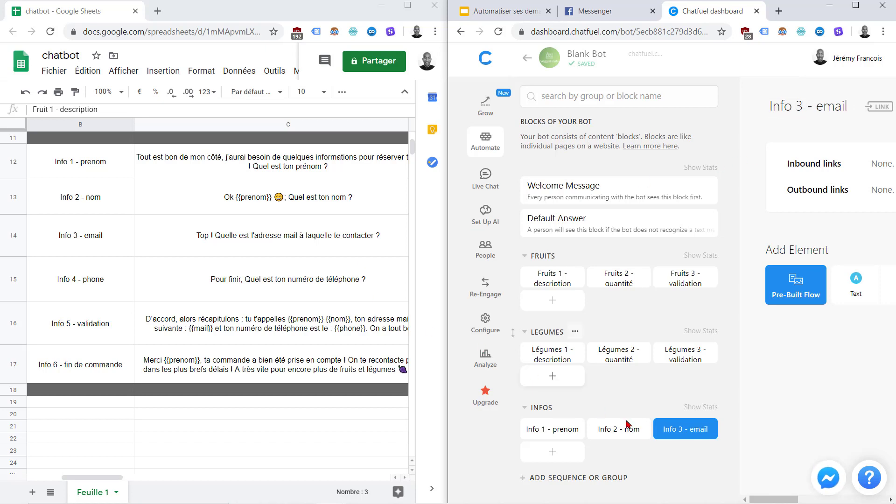
Add a block named 'Info 4 - phone'
left_click(561, 456)
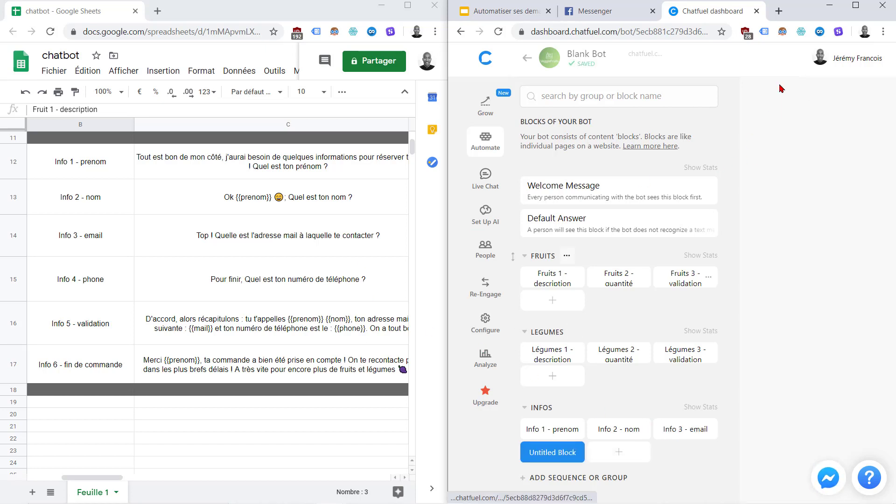
left_click(790, 107)
key("ctrl+v")
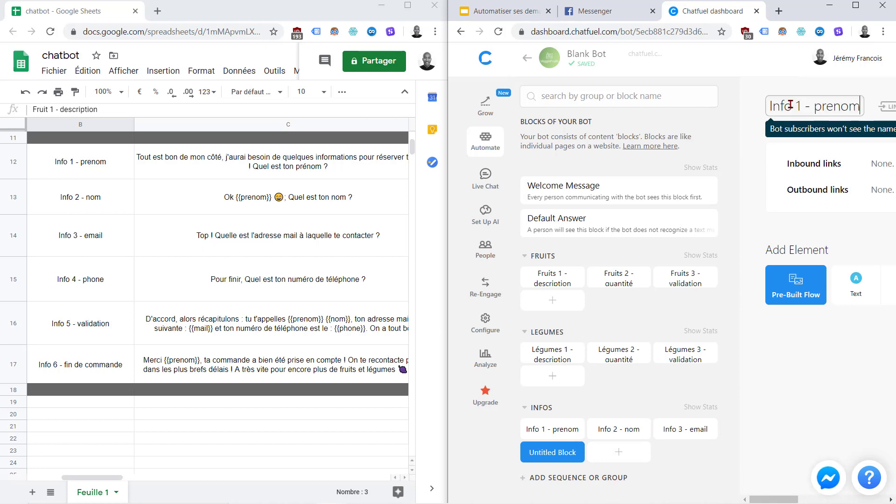
key("BackSpace")
type("4")
left_click_drag(816, 107, 846, 107)
type("phone")
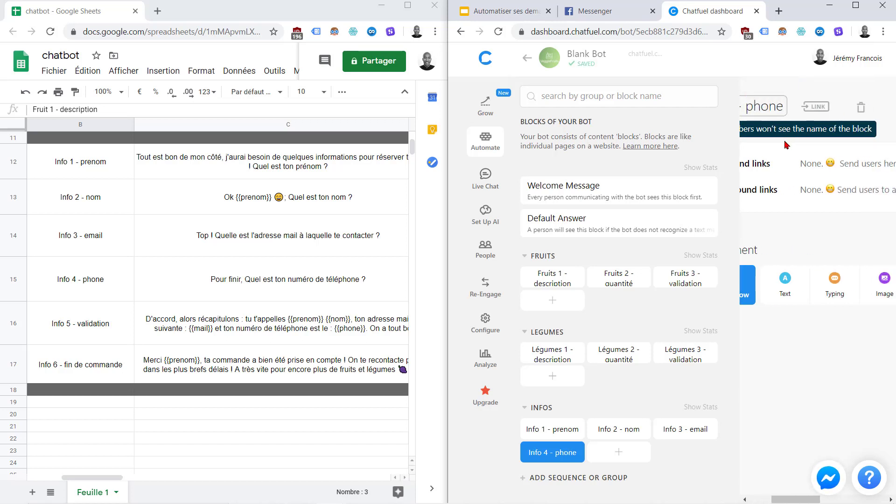
left_click(786, 145)
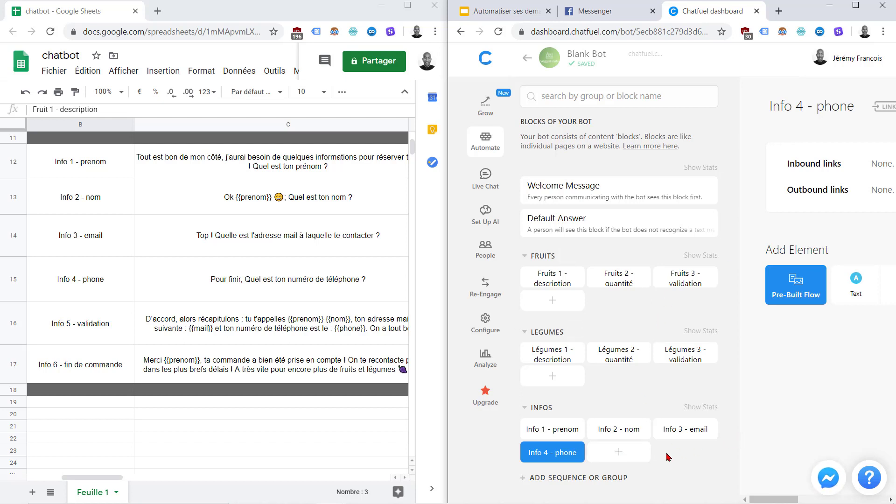
Add a block named 'Info 5- validation'
left_click(621, 458)
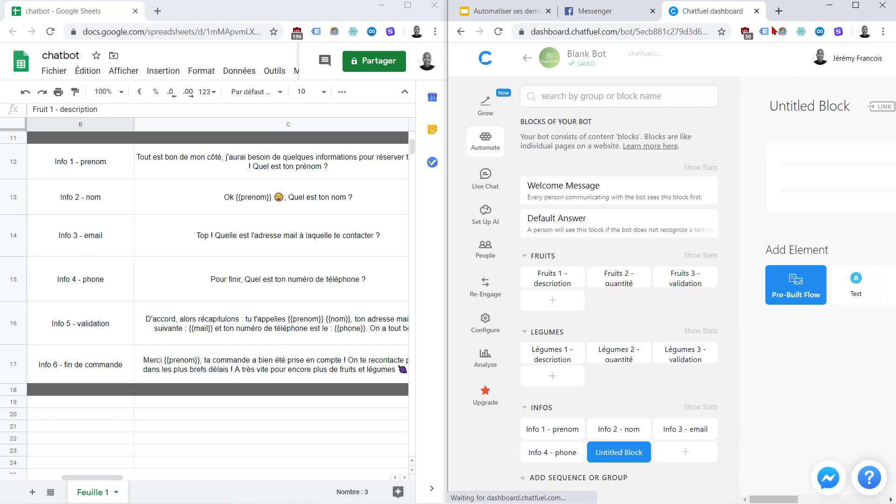
left_click(790, 112)
type("Info 1 - prenom")
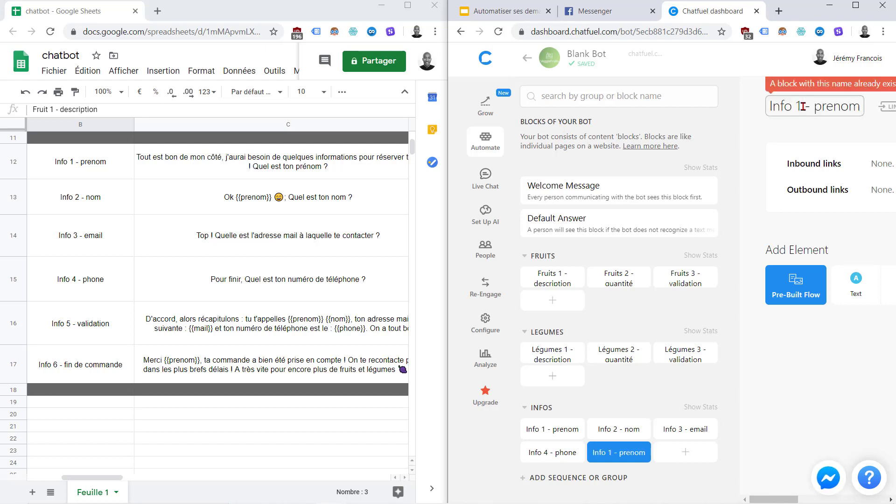
key("BackSpace")
type("5")
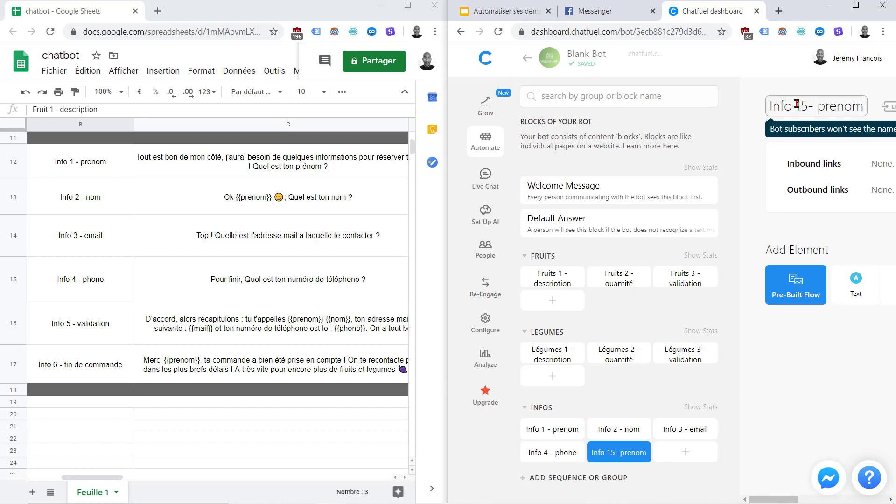
key("Left")
key("BackSpace")
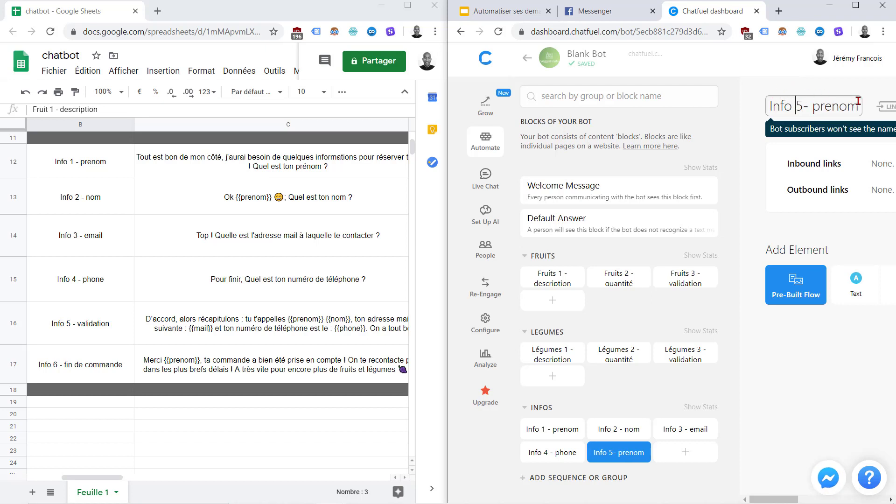
double_click(840, 103)
key("BackSpace")
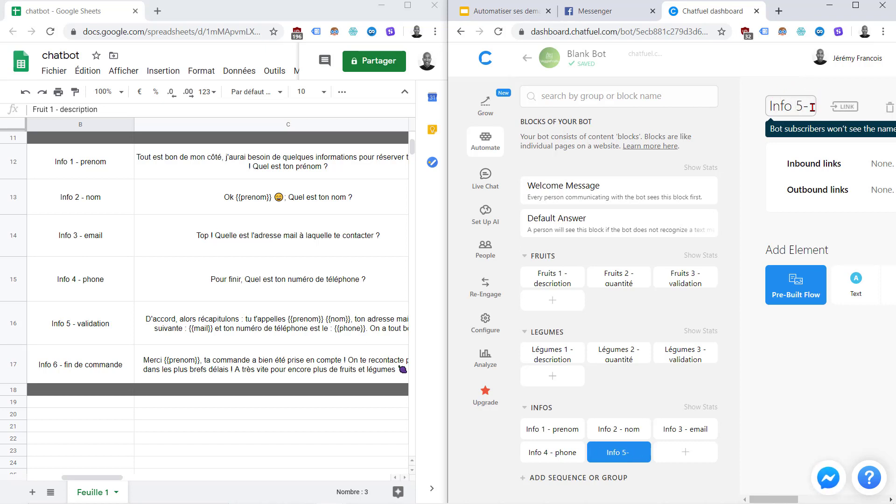
type("va")
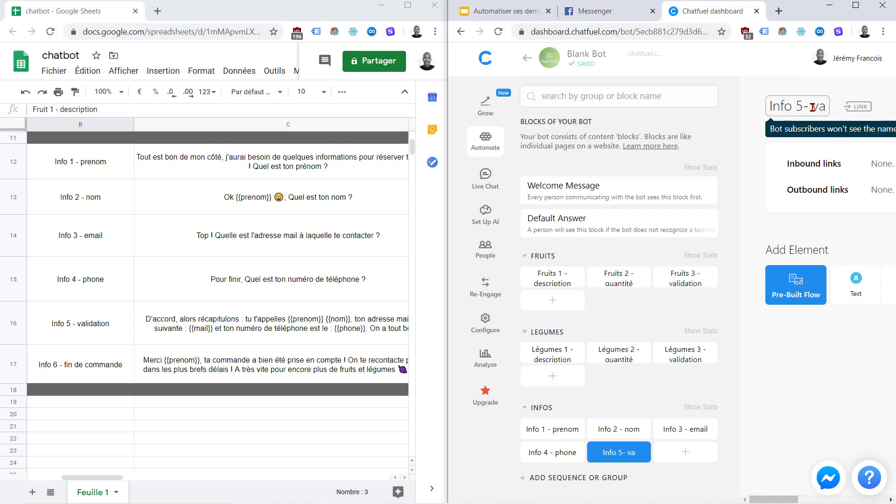
type("lidation")
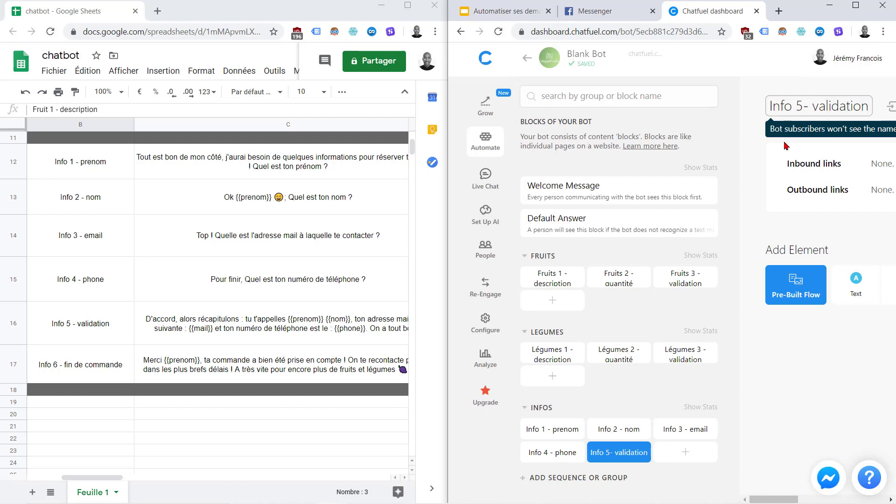
left_click(762, 178)
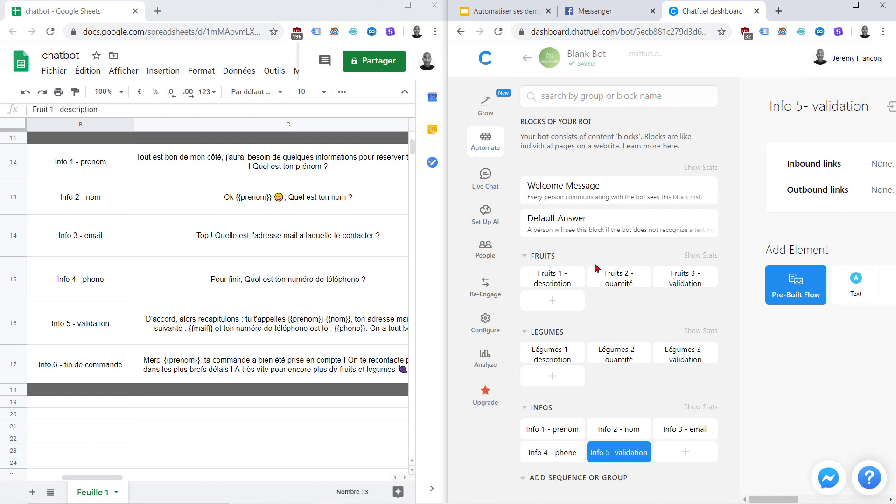
Add a block named 'Info 6 - fin de commande', copied from spreadsheet cell B17
left_click(675, 453)
left_click(120, 371)
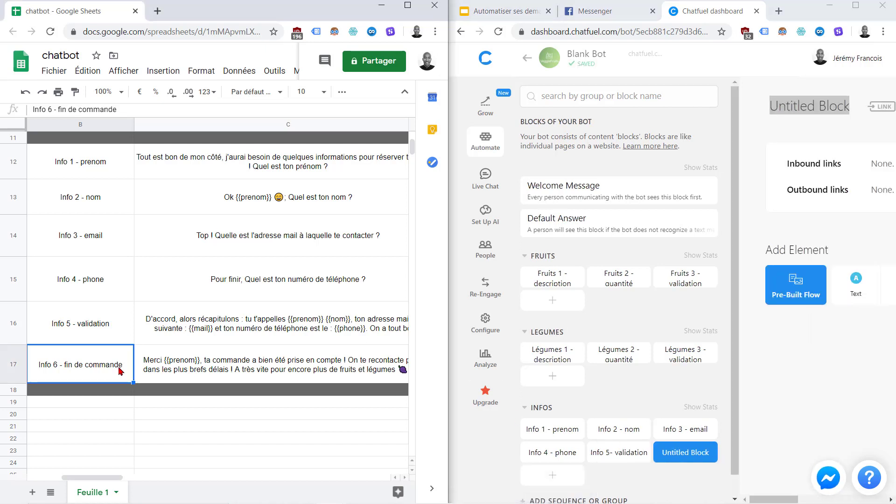
key("ctrl+c")
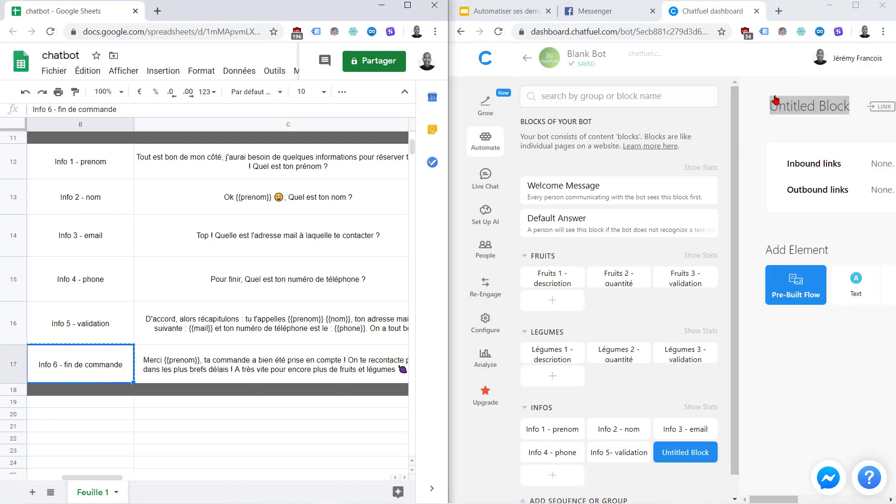
double_click(791, 100)
key("Delete")
key("Delete")
key("Delete")
key("Delete")
key("Delete")
key("Delete")
key("Delete")
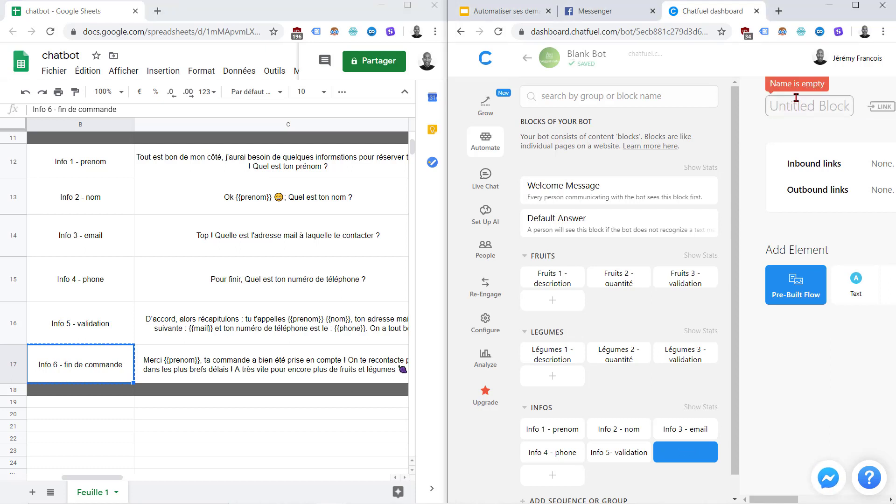
key("ctrl+v")
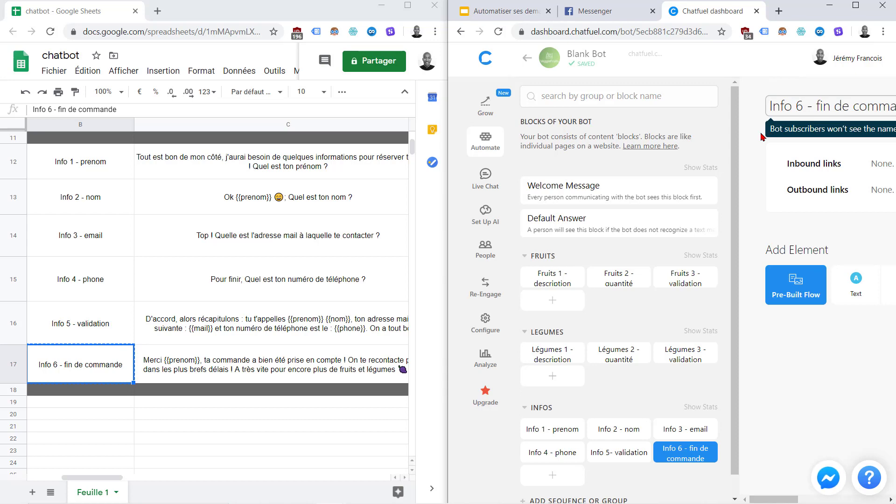
left_click(762, 137)
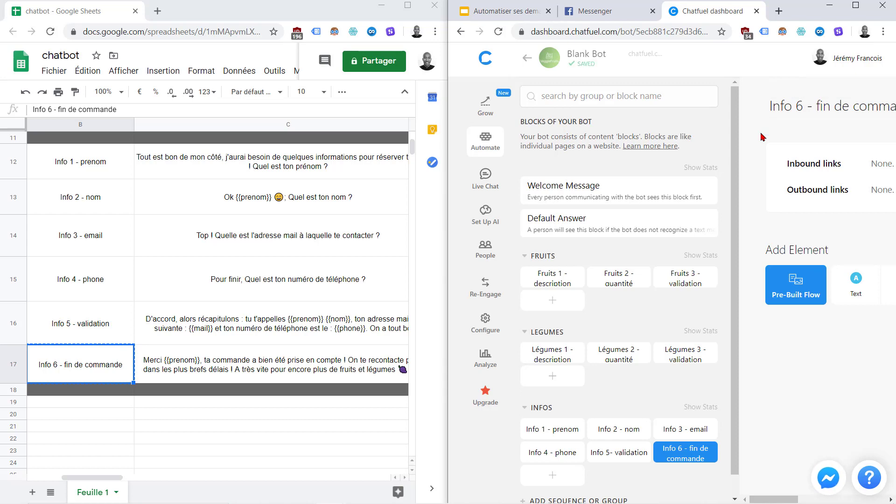
left_click(855, 6)
Merge the spreadsheet tab back into the Chatfuel browser window and maximize it
key("alt+Tab")
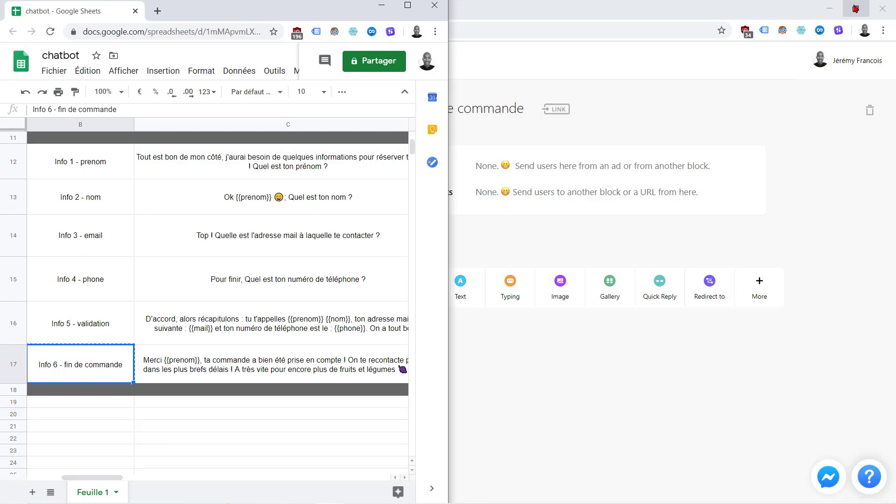
key("alt+Tab")
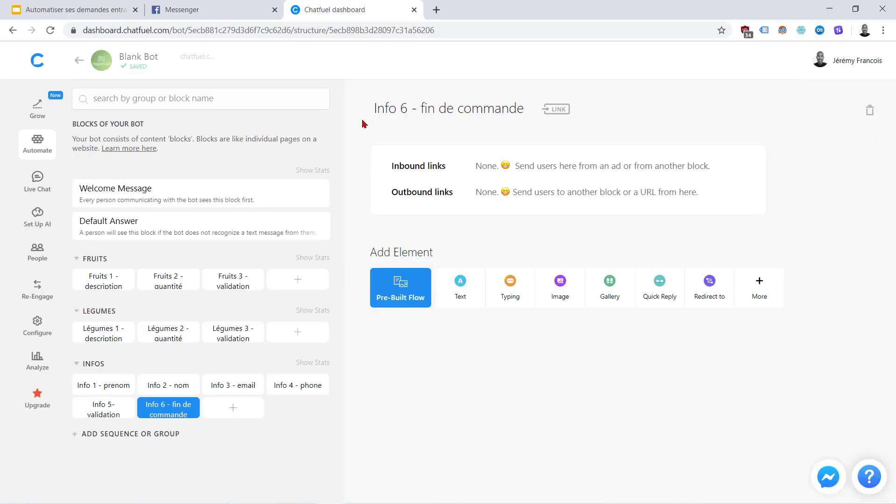
key("alt+Tab")
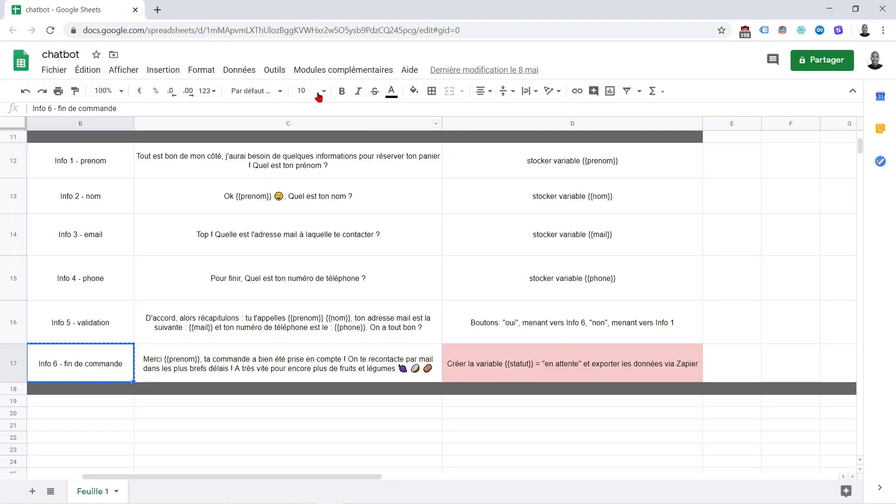
key("super+Left")
key("alt+Tab")
key("super+Right")
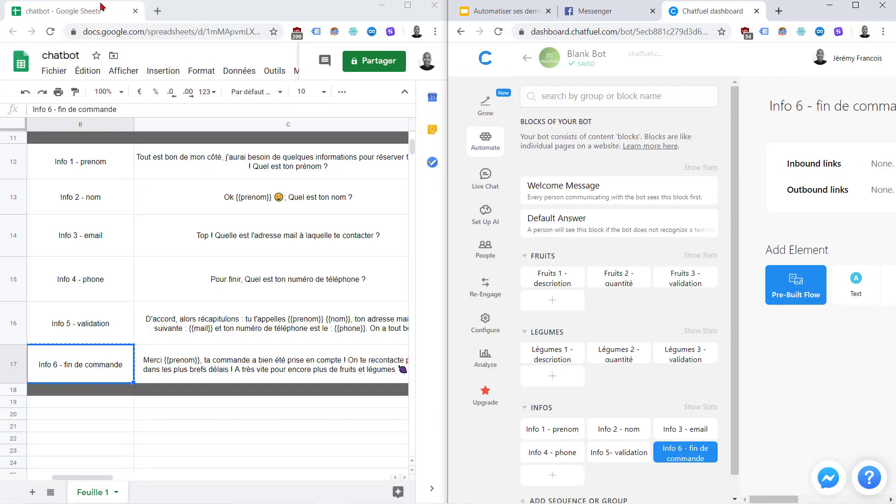
left_click_drag(105, 13, 688, 50)
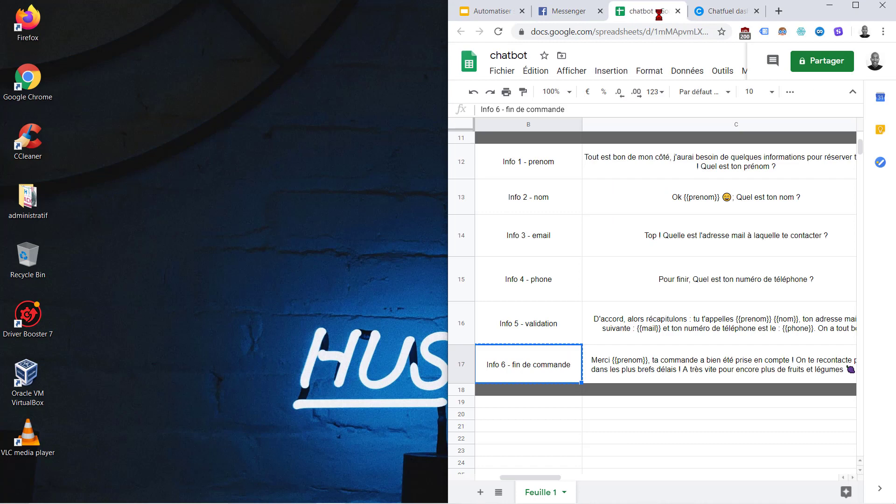
left_click(862, 5)
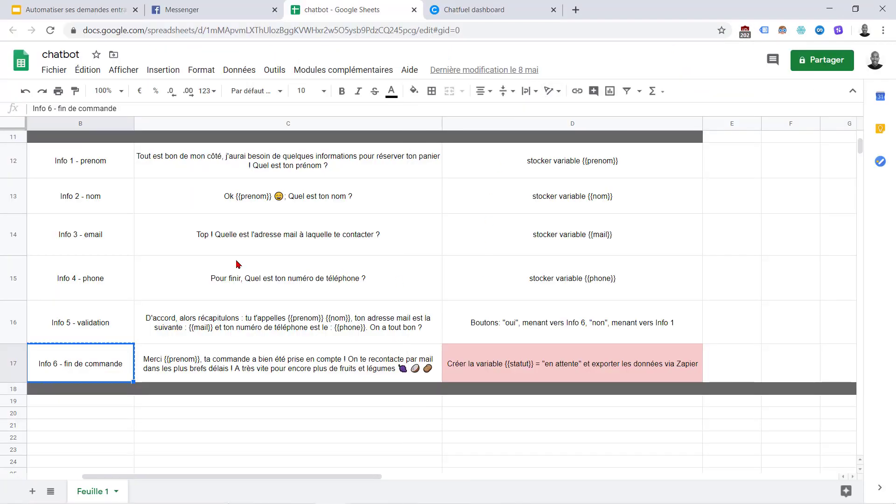
Read the welcome-block annotation in cell D2, then open the Welcome Message block
left_click(475, 7)
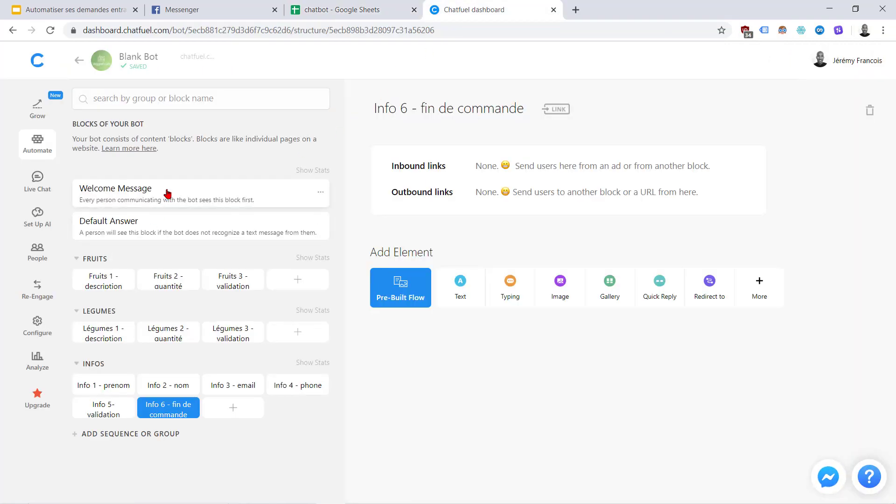
left_click(310, 9)
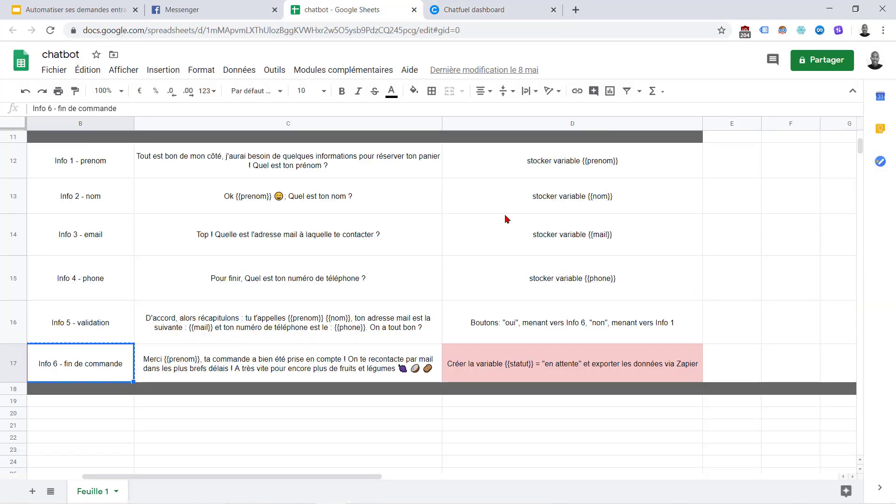
scroll(484, 194, "left", 2)
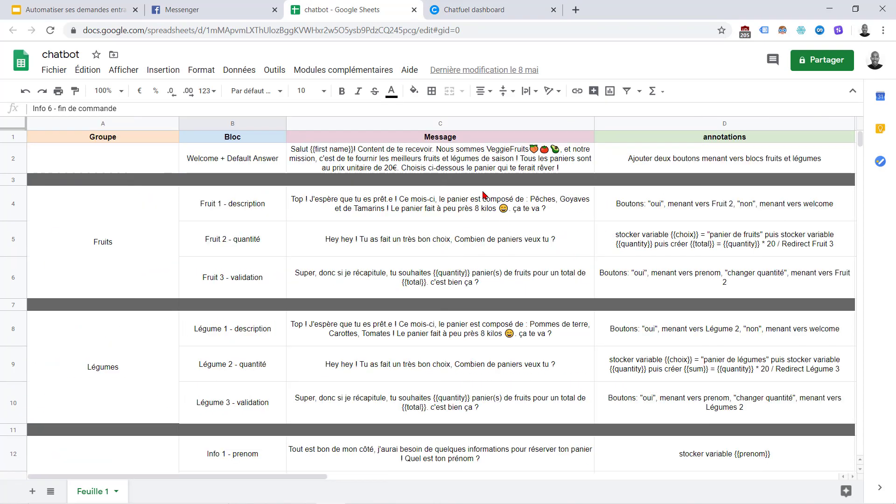
left_click(647, 156)
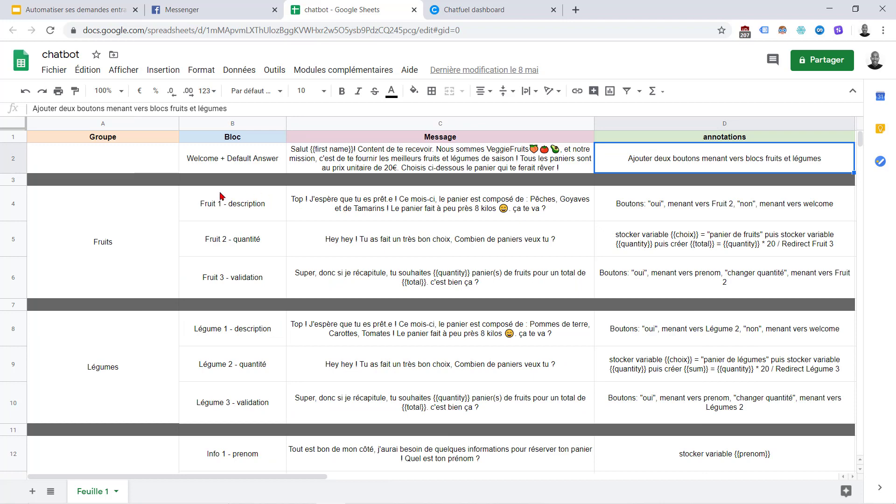
left_click(460, 4)
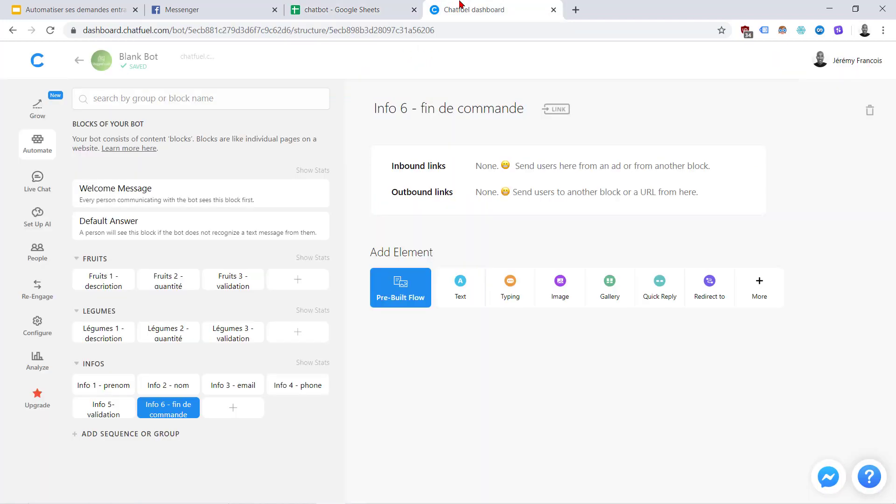
left_click(183, 192)
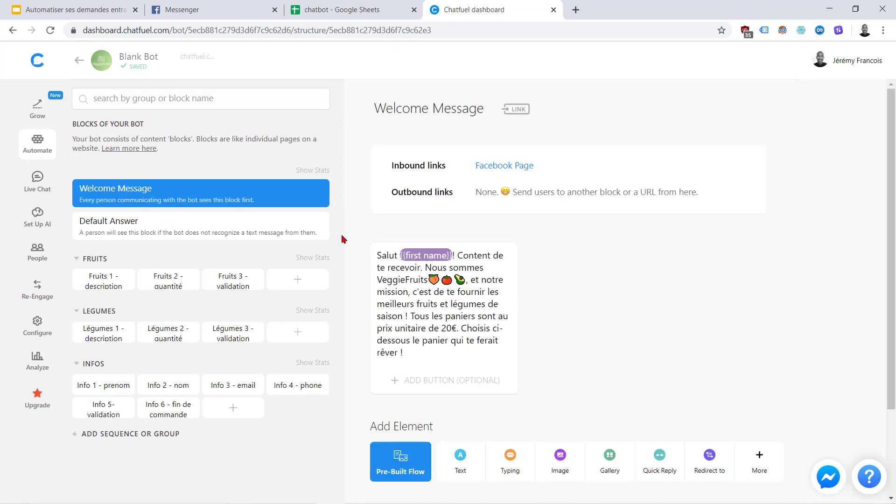
Add a 'panier de fruits' button redirecting to Fruits 1 - description
left_click(441, 381)
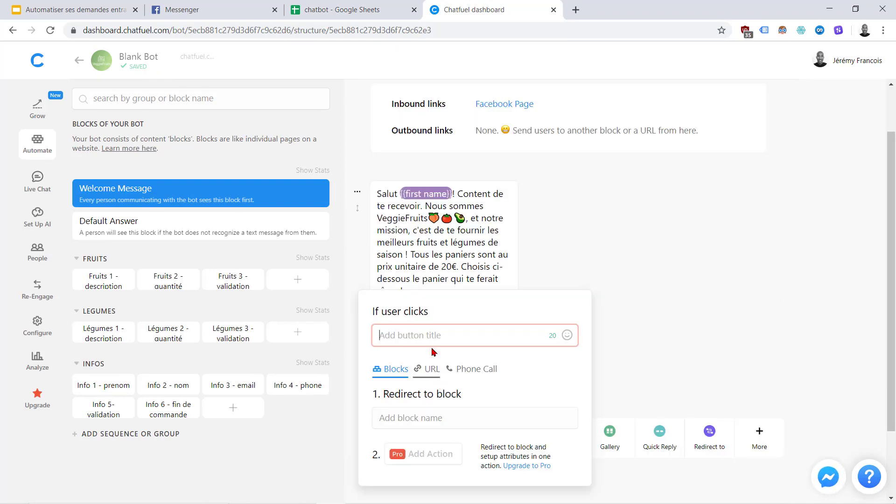
type("panier de fruits")
left_click(502, 393)
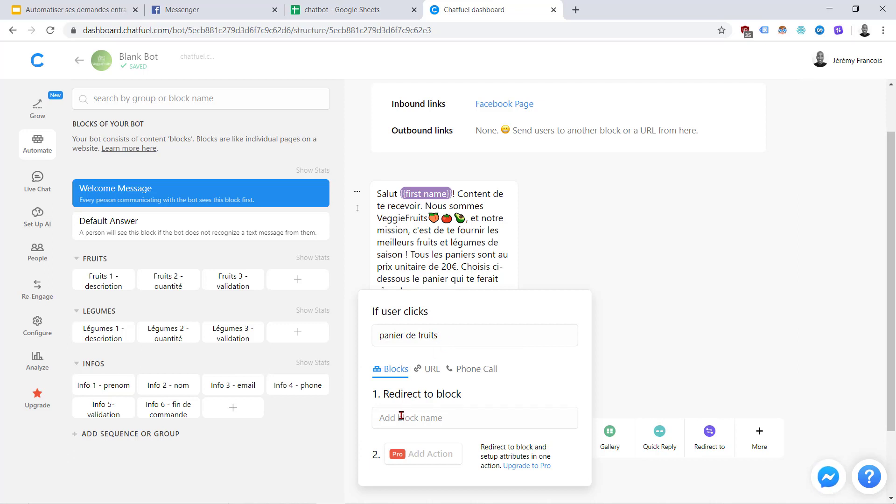
left_click(443, 417)
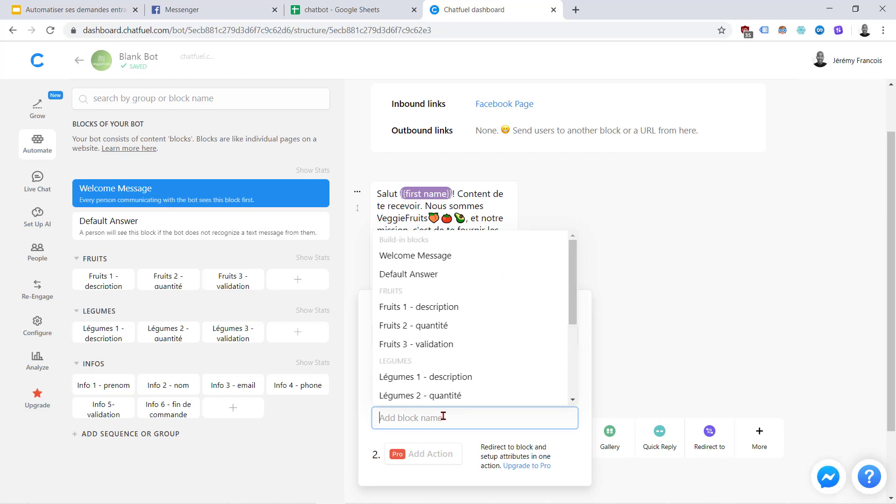
scroll(498, 355, "down", 3)
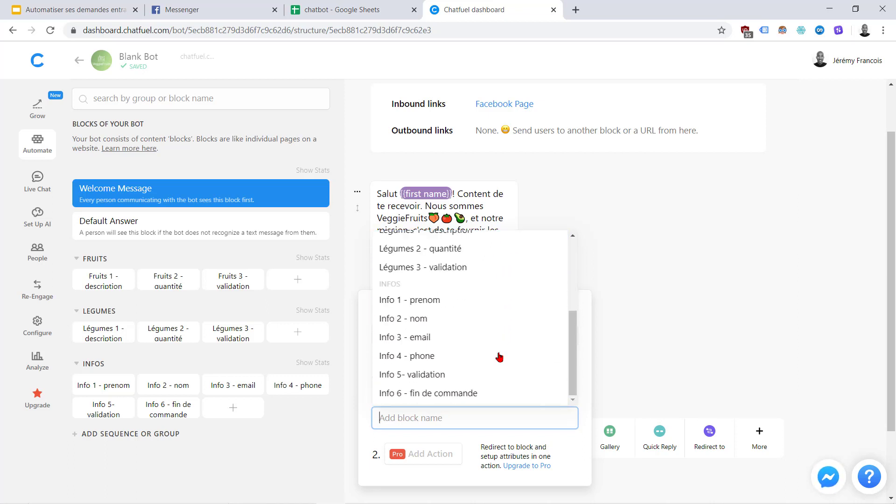
scroll(499, 358, "up", 5)
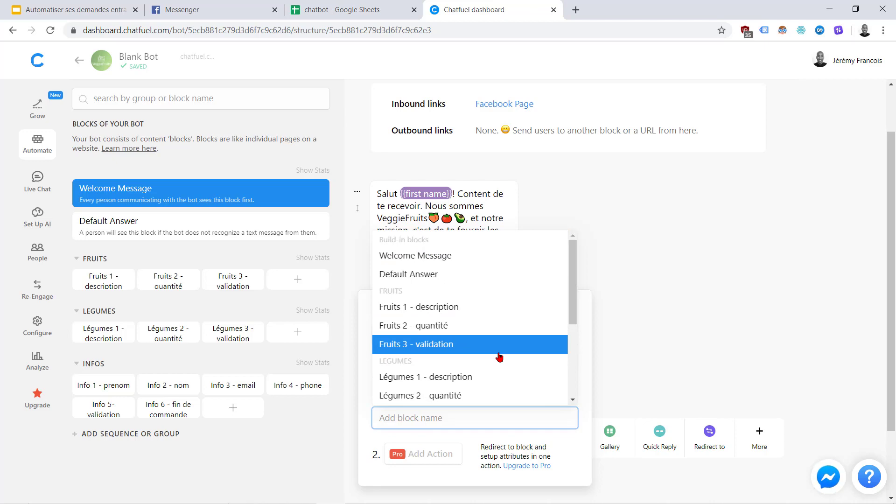
left_click(345, 11)
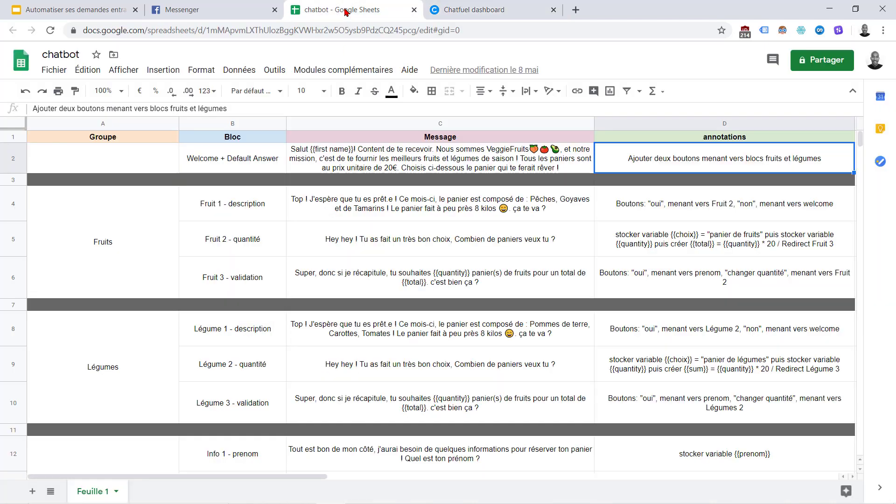
left_click(451, 9)
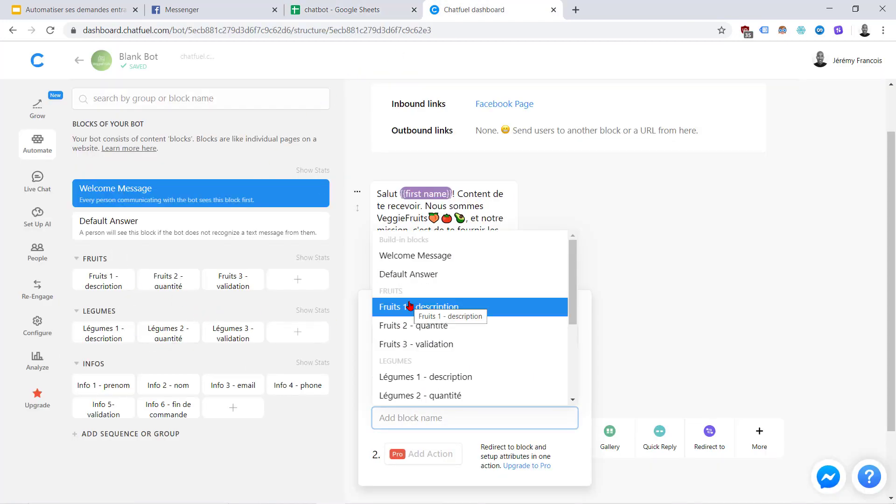
left_click(436, 307)
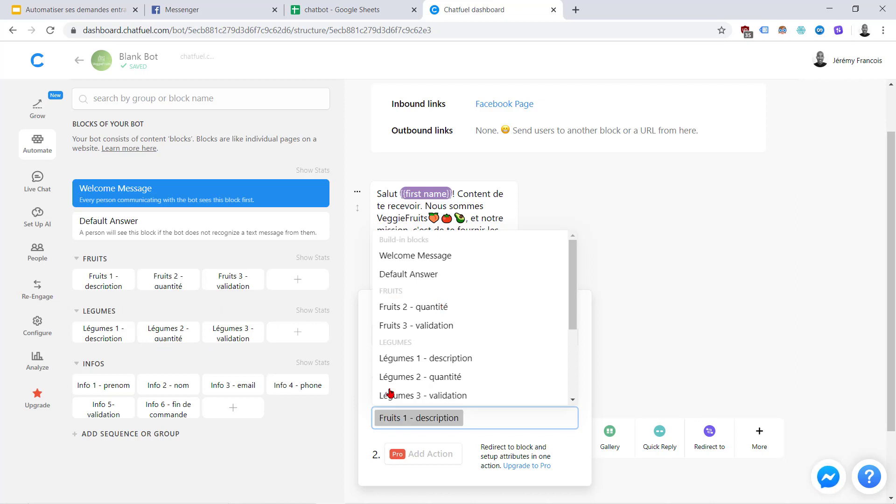
left_click(373, 442)
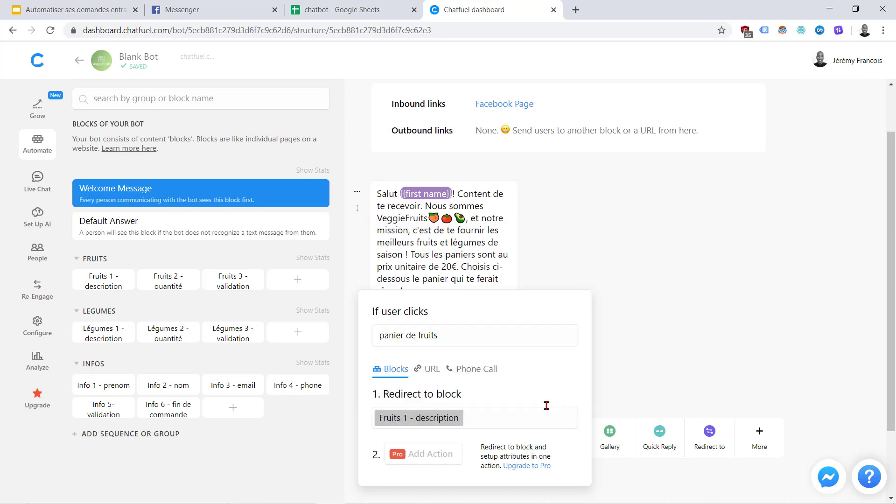
left_click(625, 360)
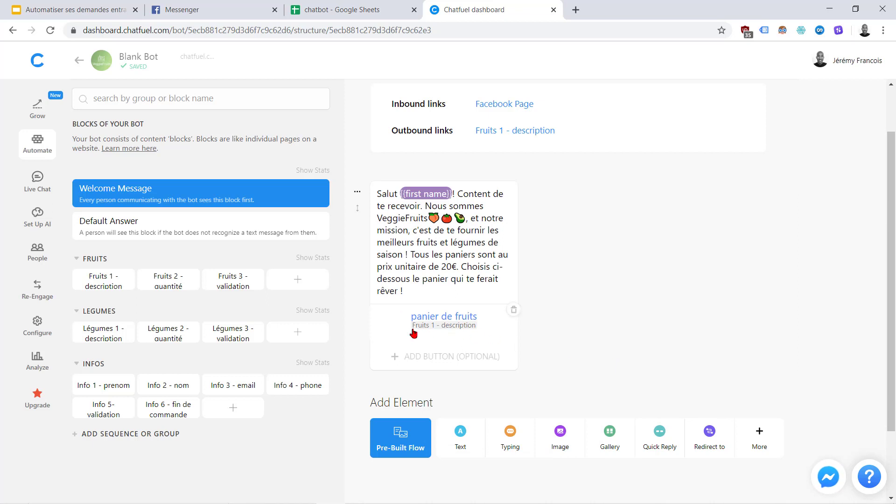
Add a 'panier de légumes' button redirecting to Légumes 1 - description, then open Default Answer
left_click(438, 357)
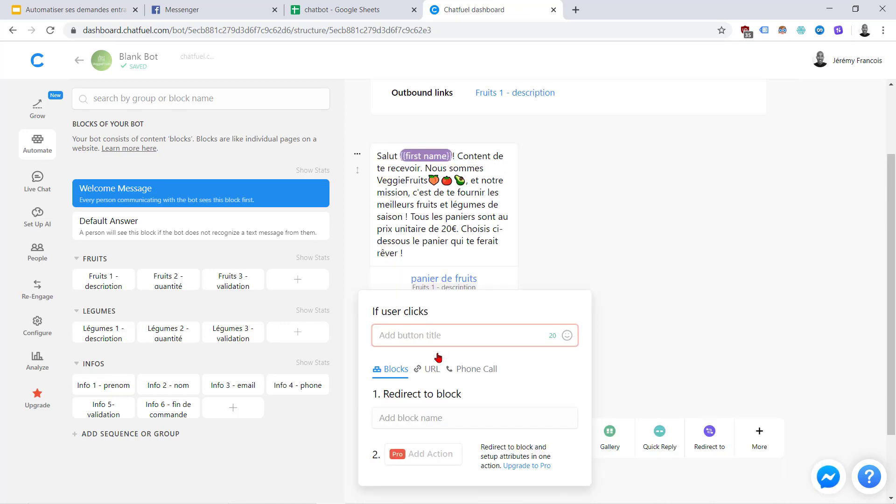
type("panier de légumes")
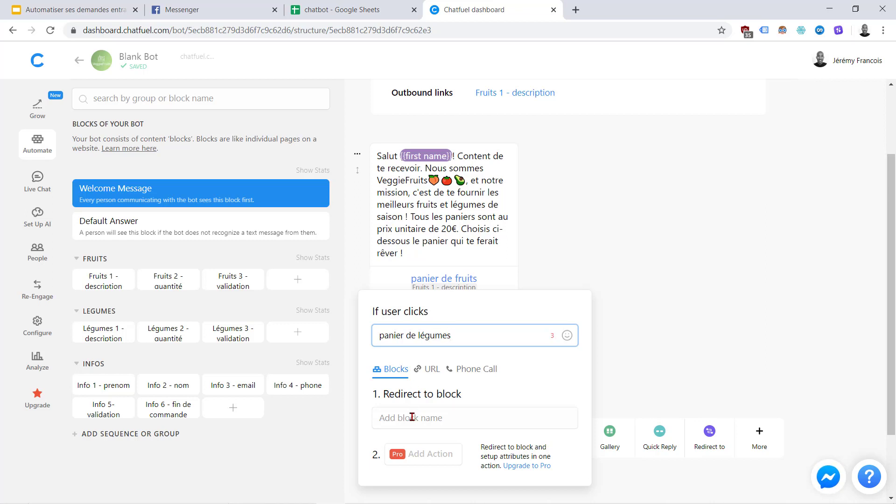
left_click(412, 417)
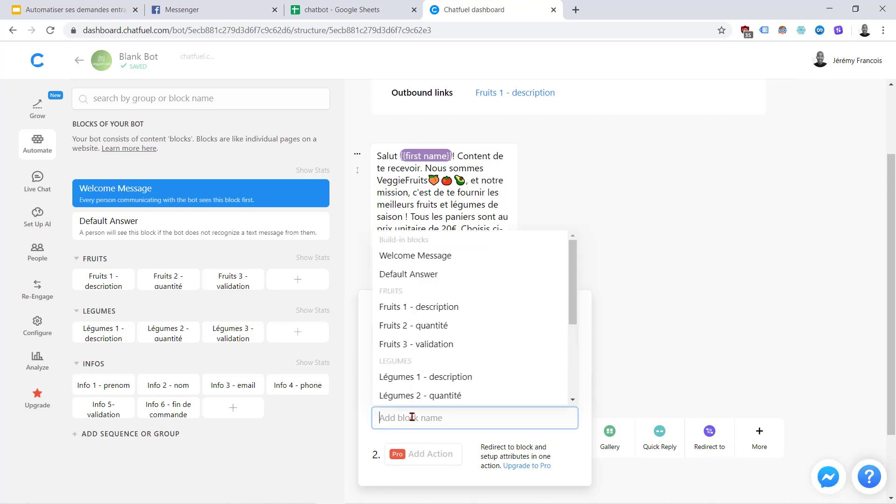
left_click(452, 377)
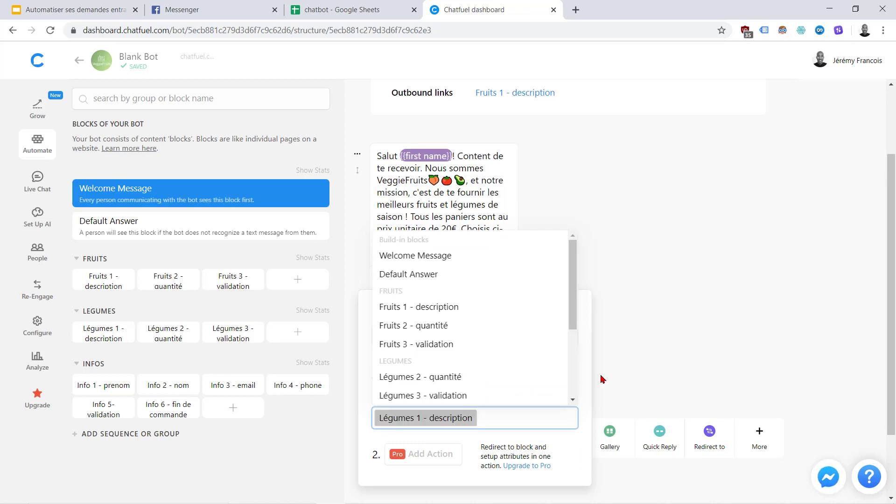
left_click(653, 365)
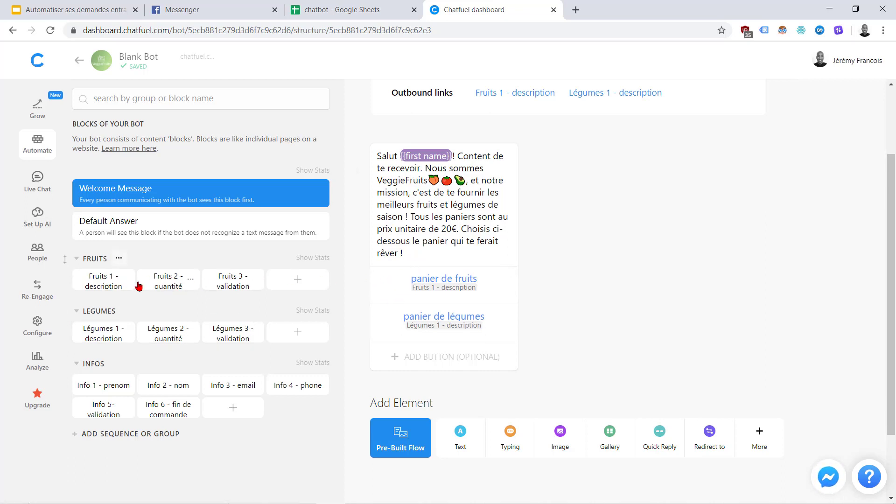
left_click(100, 284)
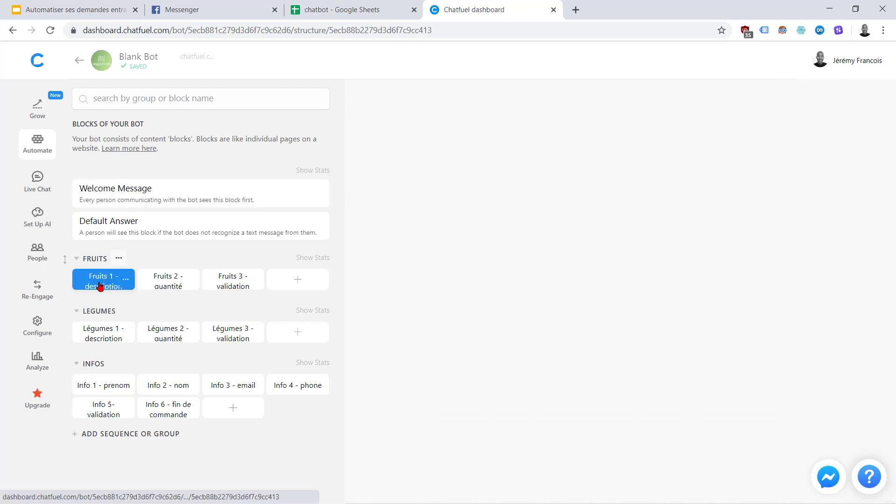
left_click(157, 196)
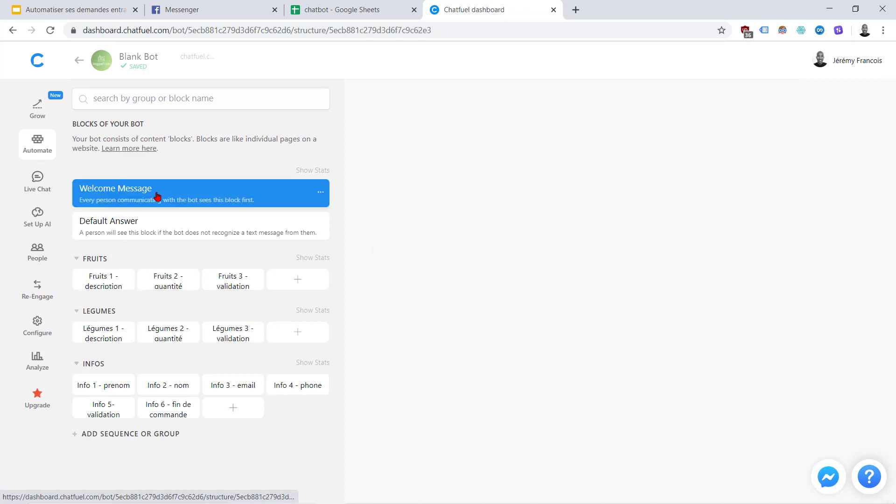
left_click(222, 227)
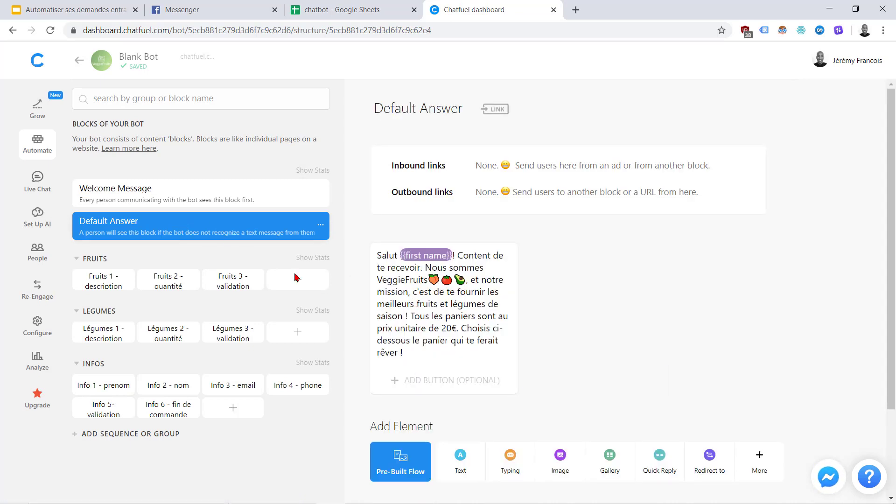
Add a 'panier de fruits' button to Default Answer, redirecting to Fruits 1 - description
left_click(445, 392)
type("panier de fruit")
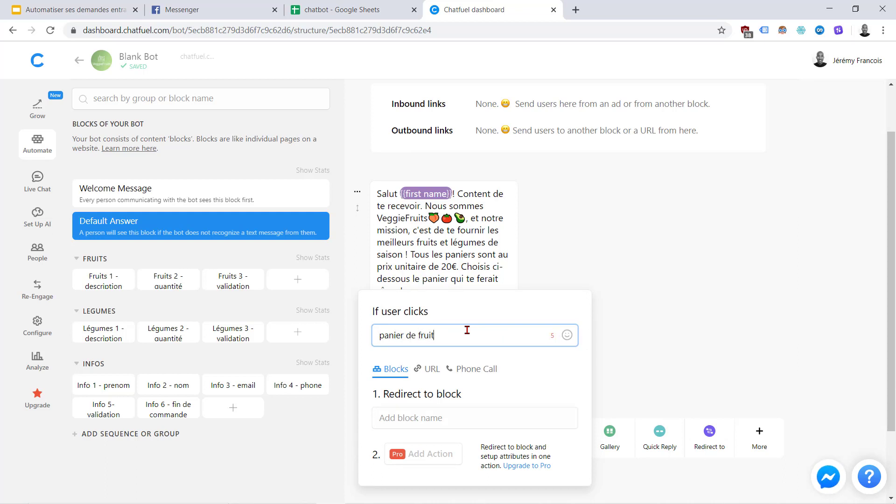
type("s")
left_click(414, 417)
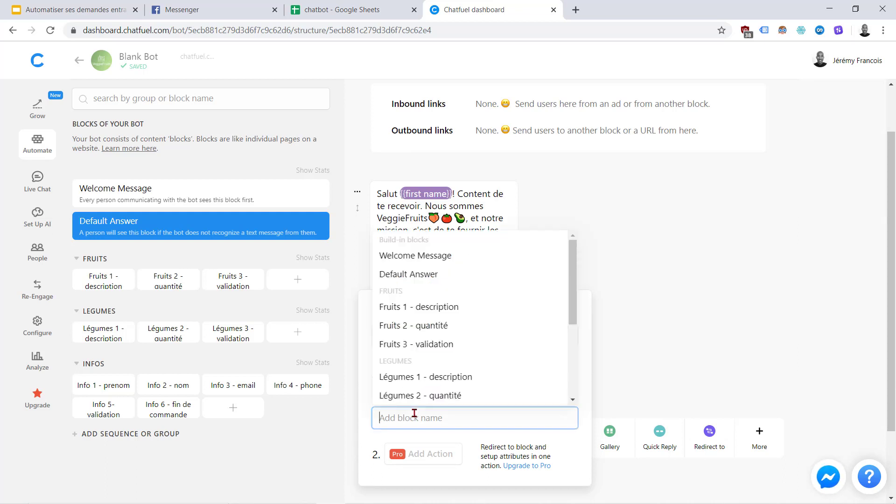
left_click(414, 306)
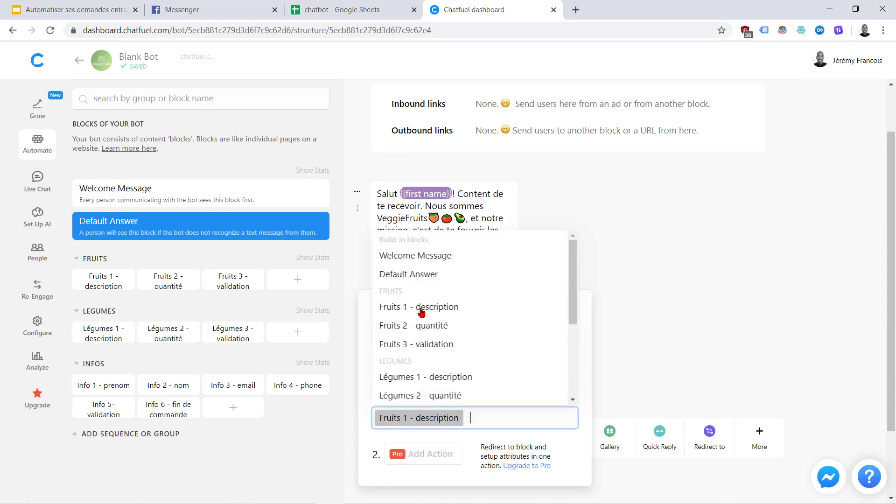
left_click(665, 338)
Add a 'panier de légumes' button redirecting to Légumes 1 - description
left_click(424, 367)
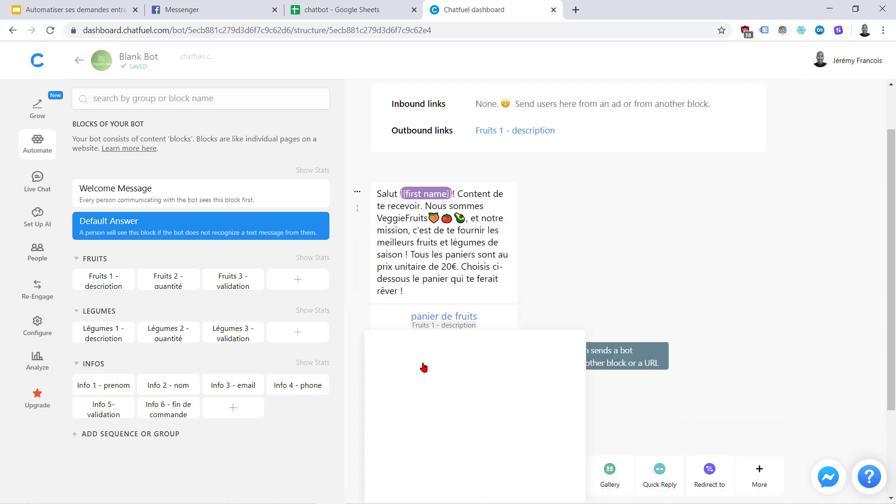
type("panier de légumes")
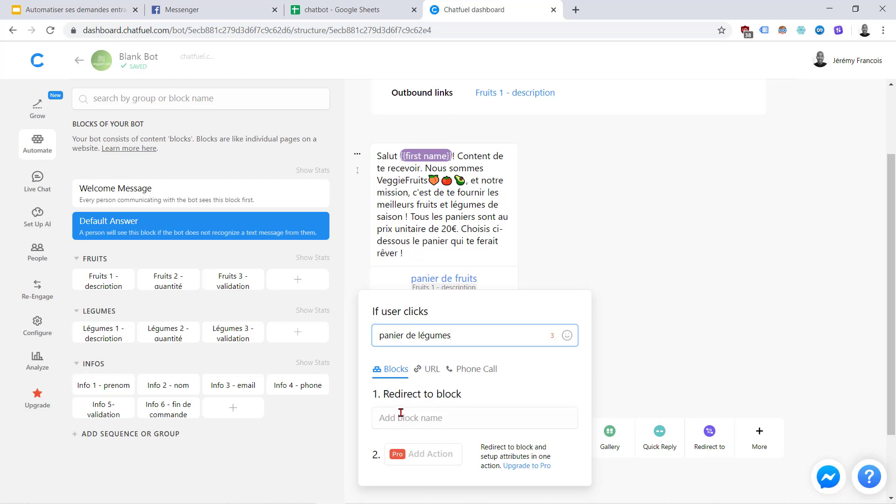
left_click(399, 418)
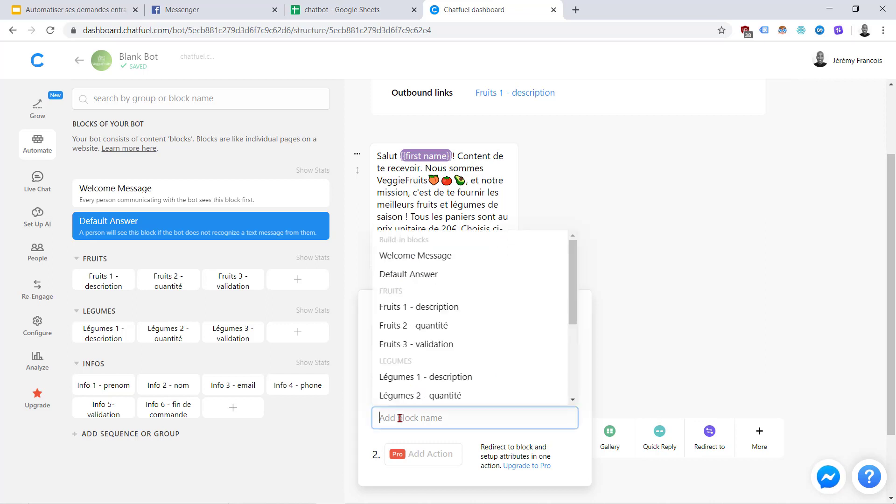
left_click(426, 378)
left_click(649, 365)
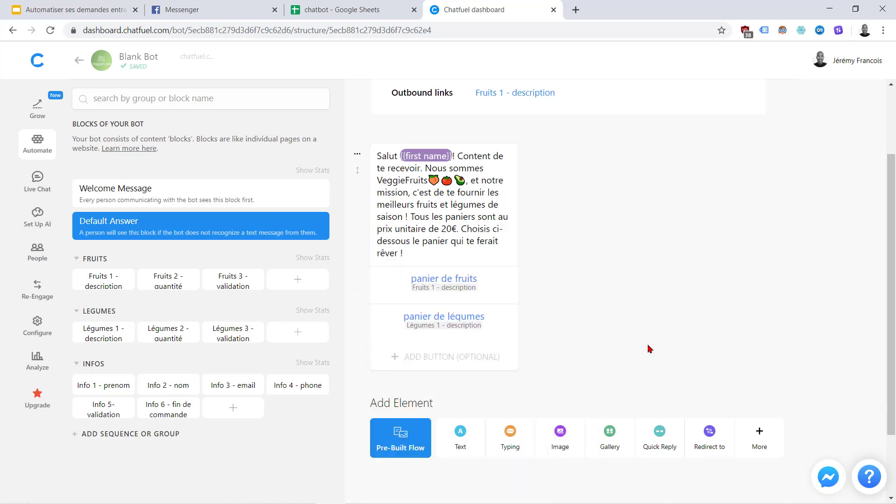
left_click(99, 282)
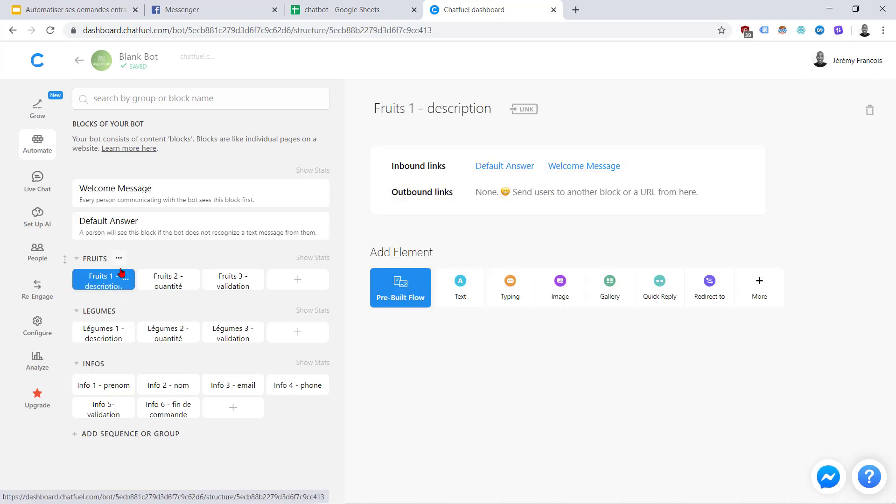
Paste the Fruit 1 message from cell C4 as a text card in Fruits 1 - description
left_click(358, 7)
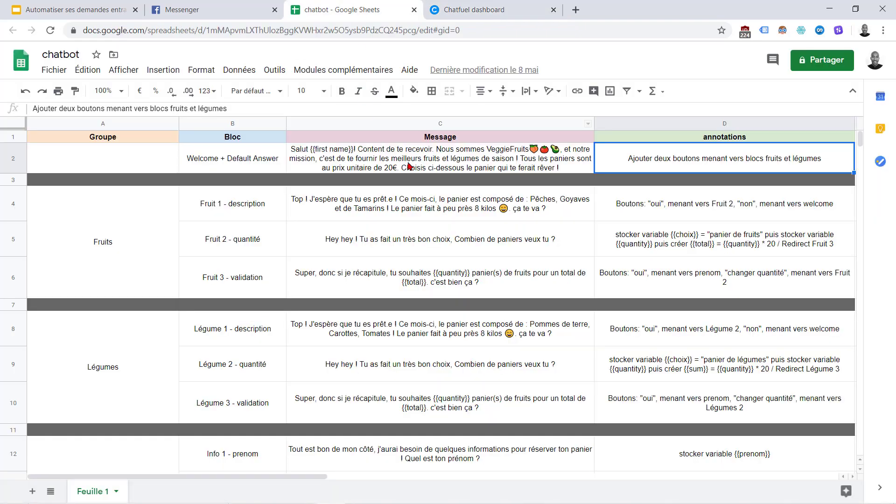
left_click(446, 201)
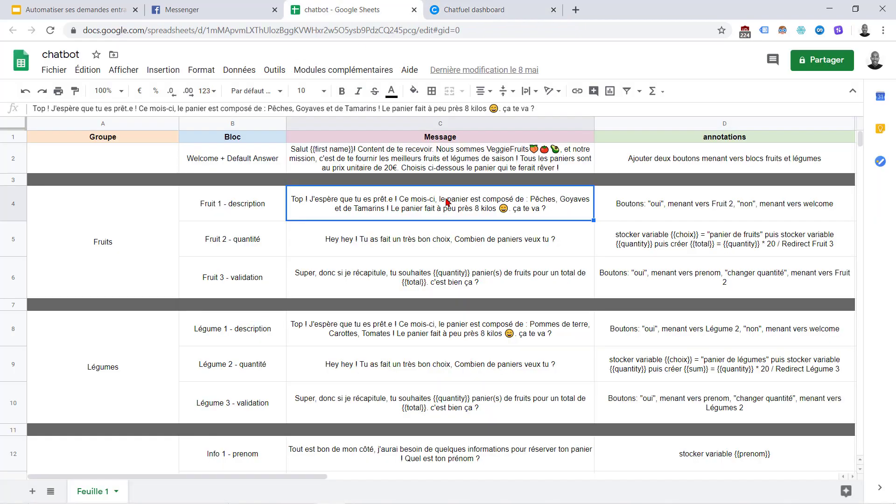
key("ctrl+c")
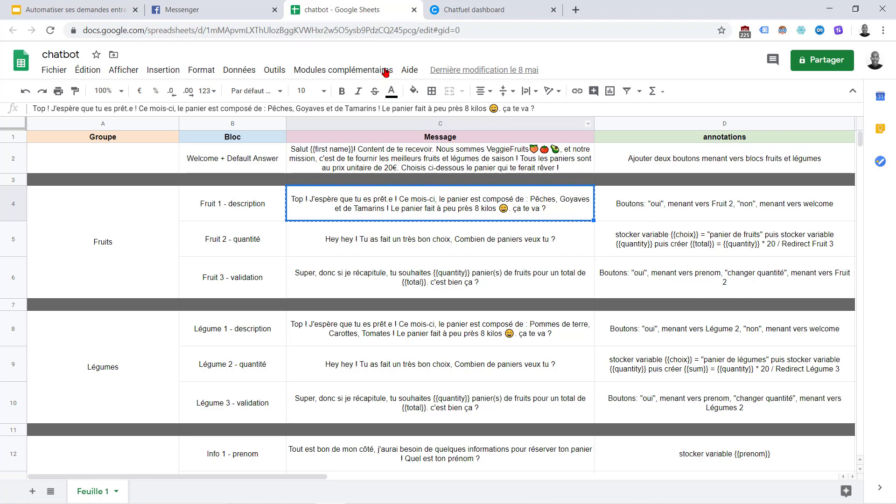
left_click(464, 6)
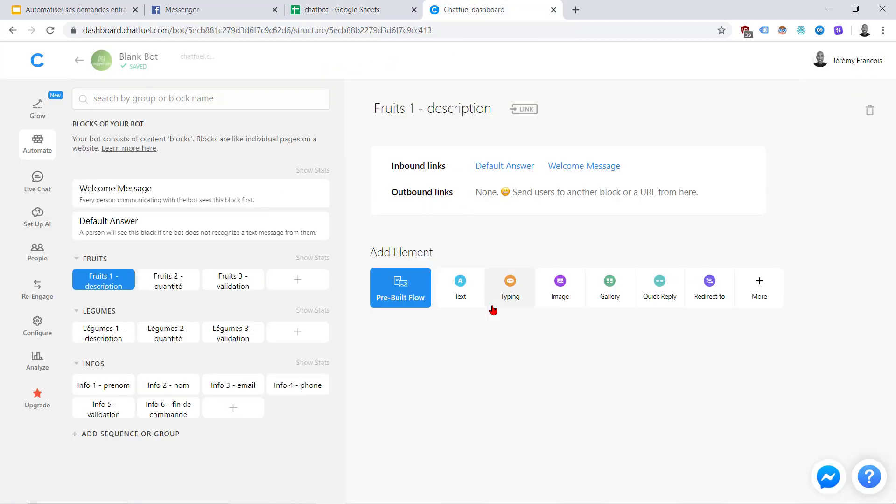
left_click(459, 290)
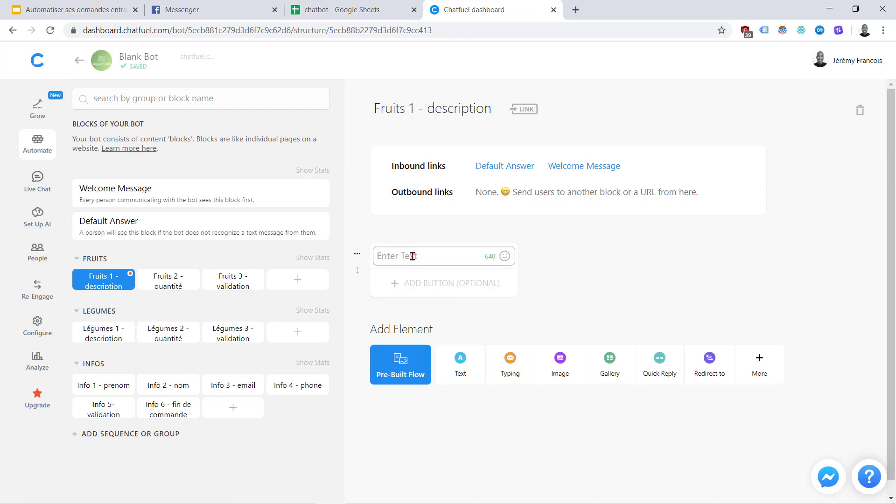
key("ctrl+v")
left_click(562, 331)
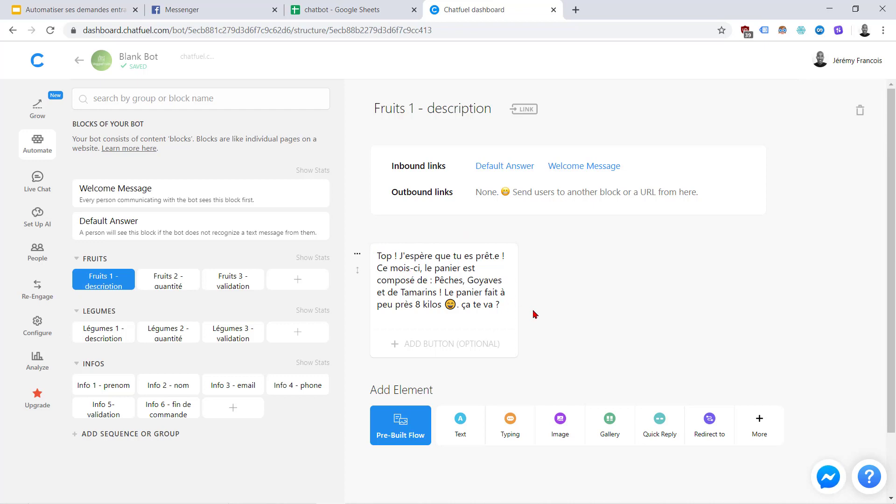
left_click(439, 346)
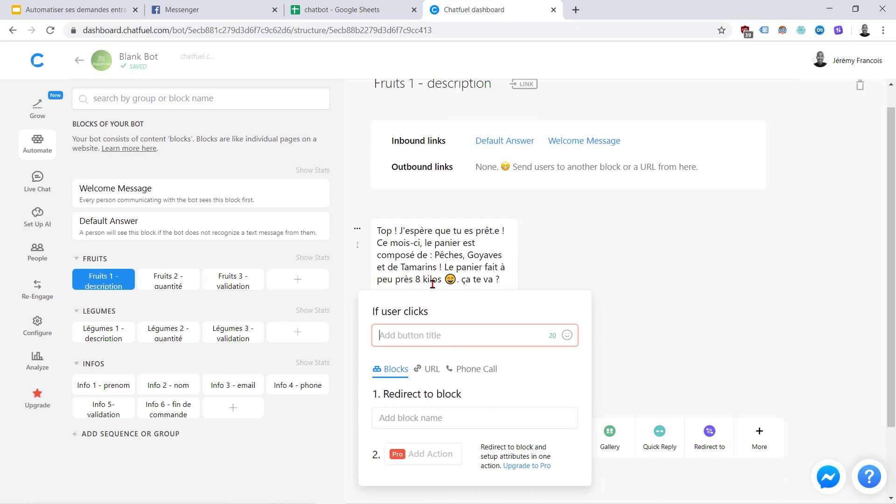
Add an 'oui' button redirecting to Fruits 2 - quantité
type("oui")
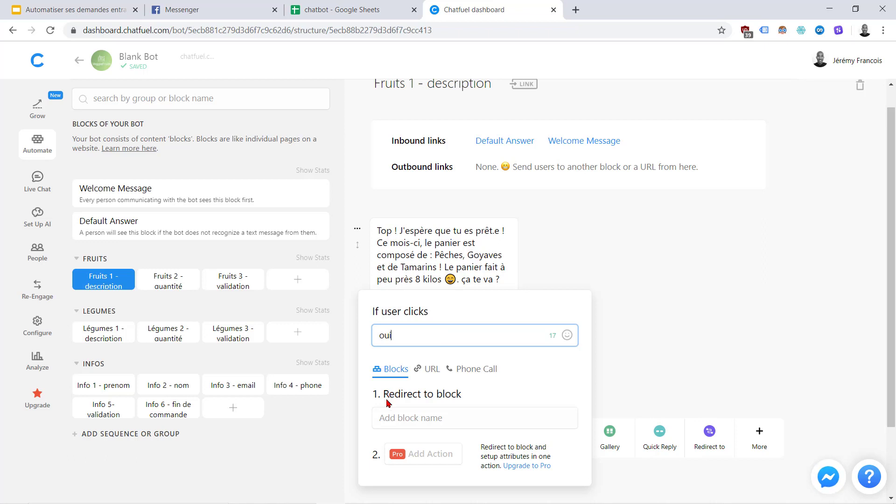
left_click(382, 419)
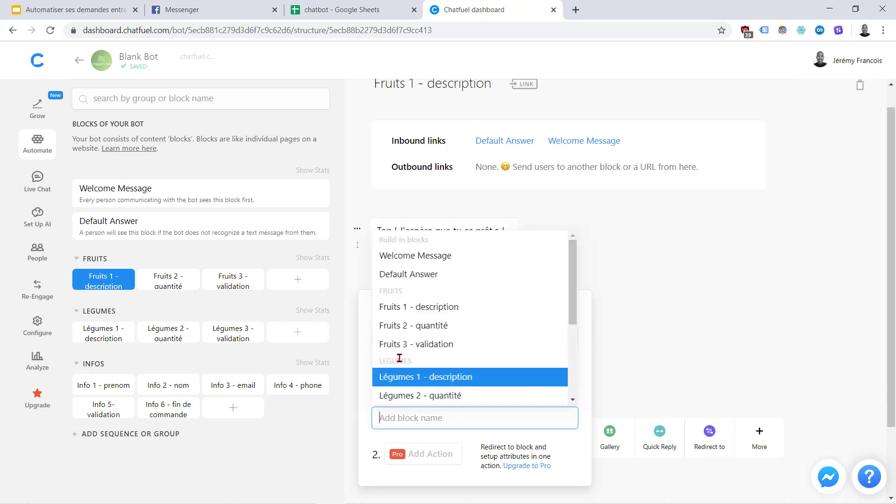
left_click(405, 329)
left_click(626, 283)
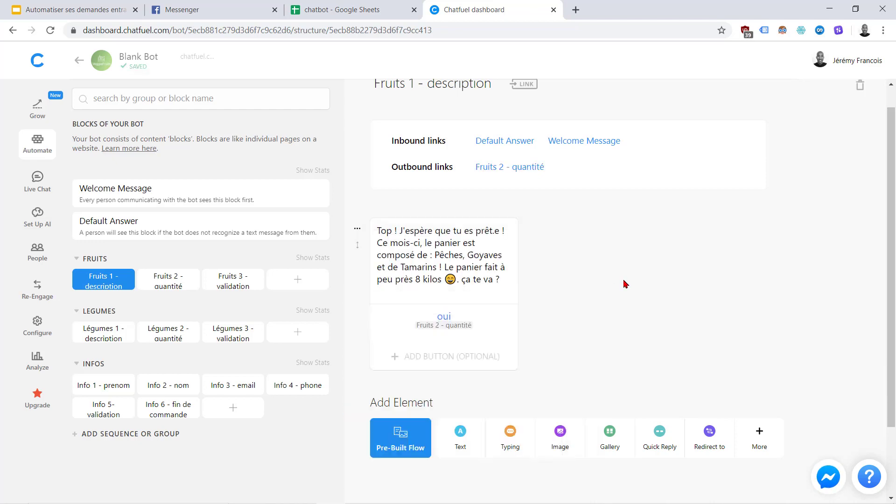
left_click(367, 7)
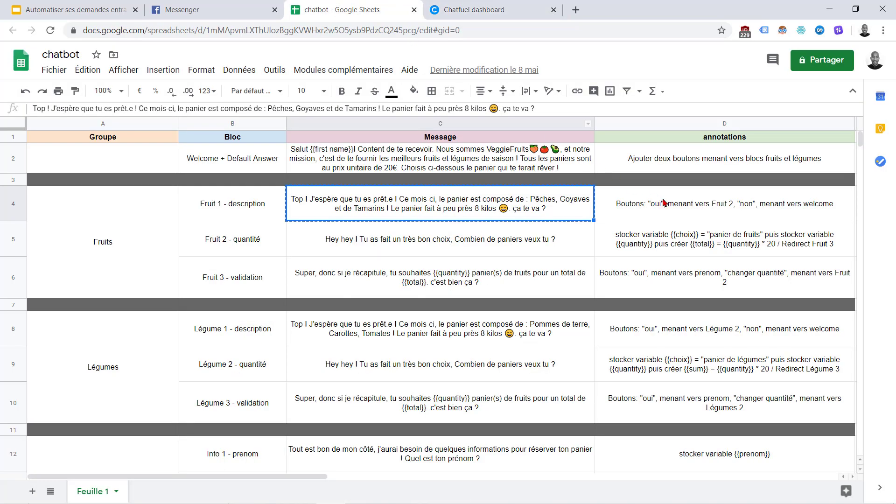
left_click(639, 211)
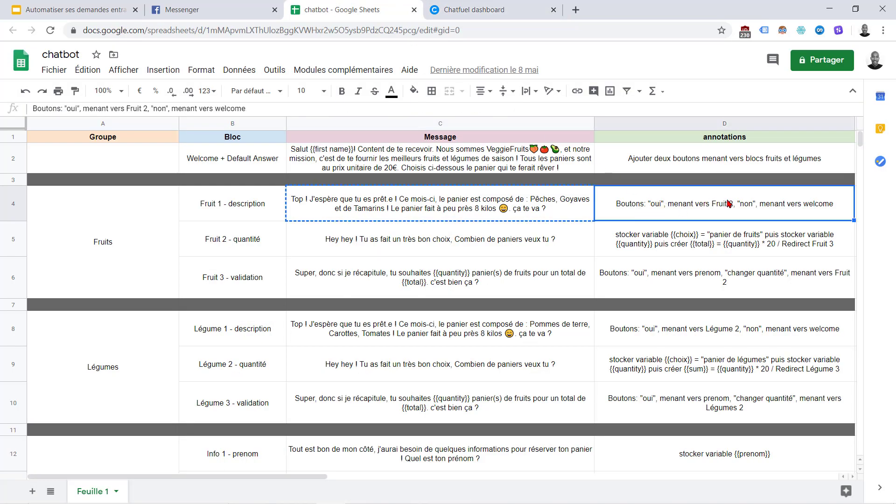
left_click(485, 6)
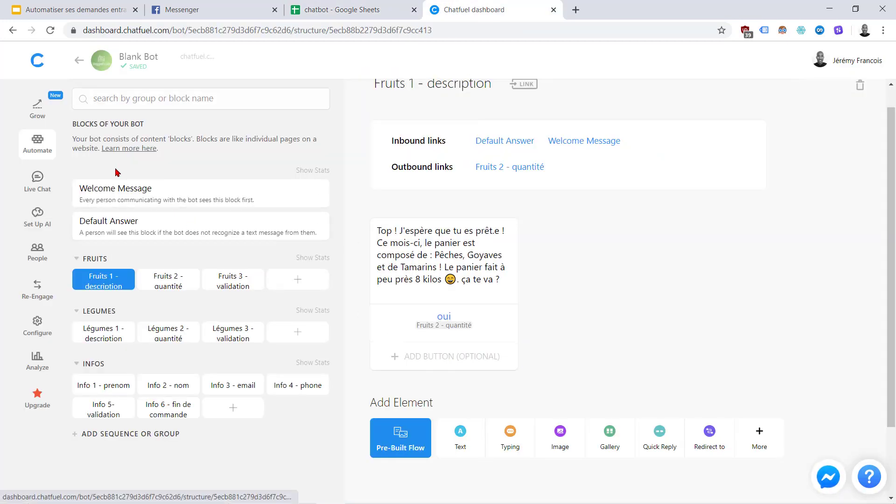
Add a 'non' button redirecting to Welcome Message
left_click(439, 356)
type("non")
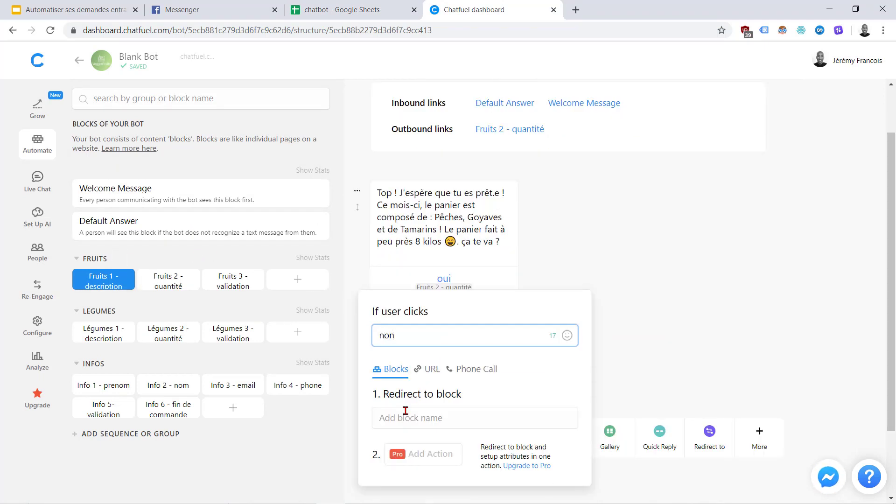
left_click(401, 418)
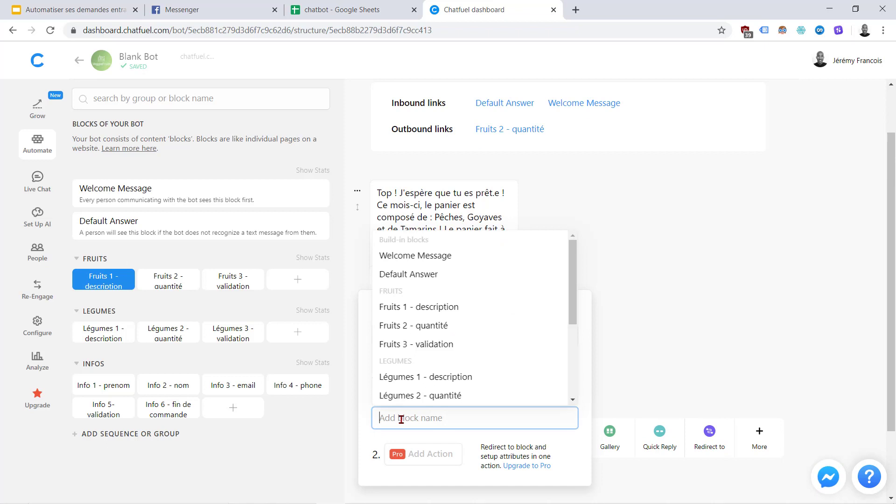
left_click(415, 264)
left_click(699, 293)
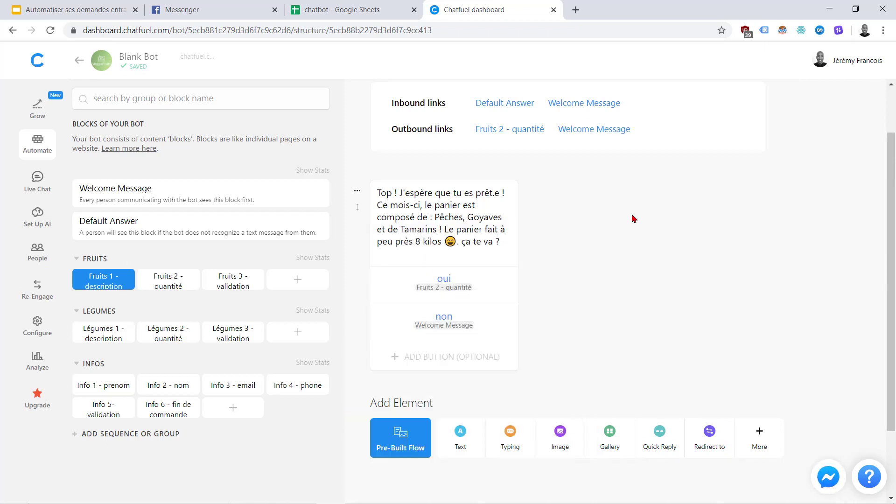
Copy the Fruit 2 quantity message from spreadsheet cell C5
left_click(358, 6)
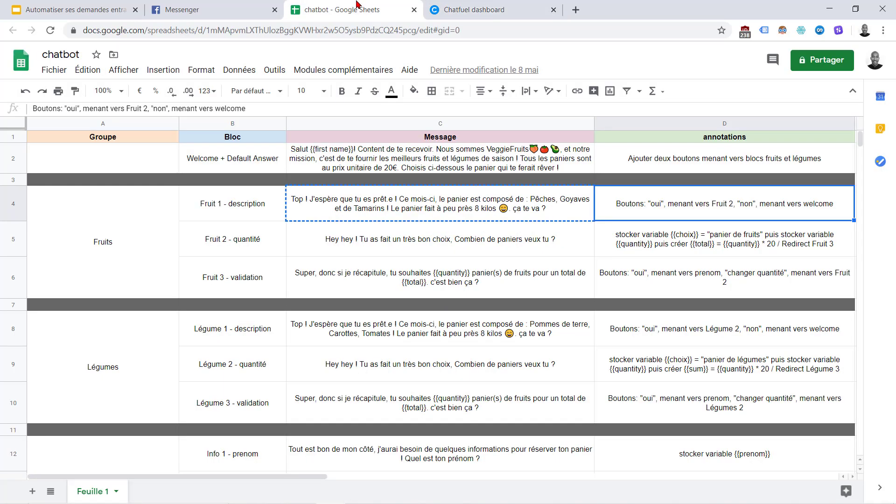
left_click(448, 6)
left_click(337, 5)
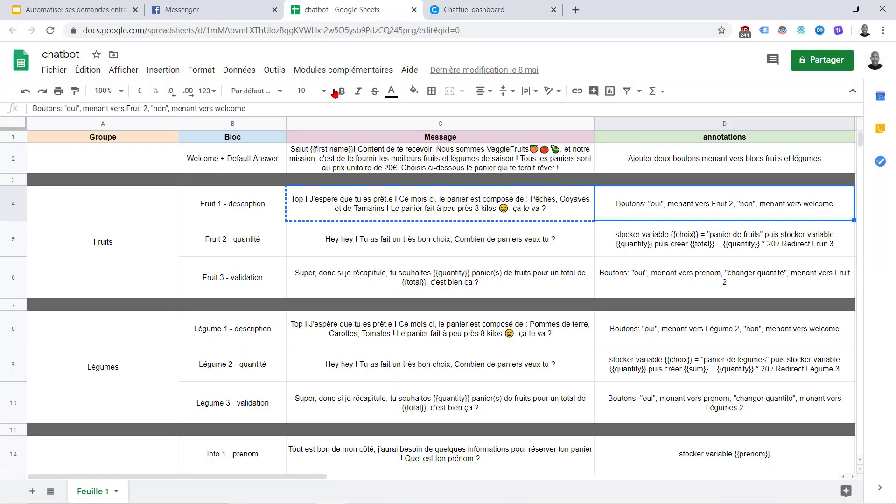
left_click(397, 239)
key("ctrl+c")
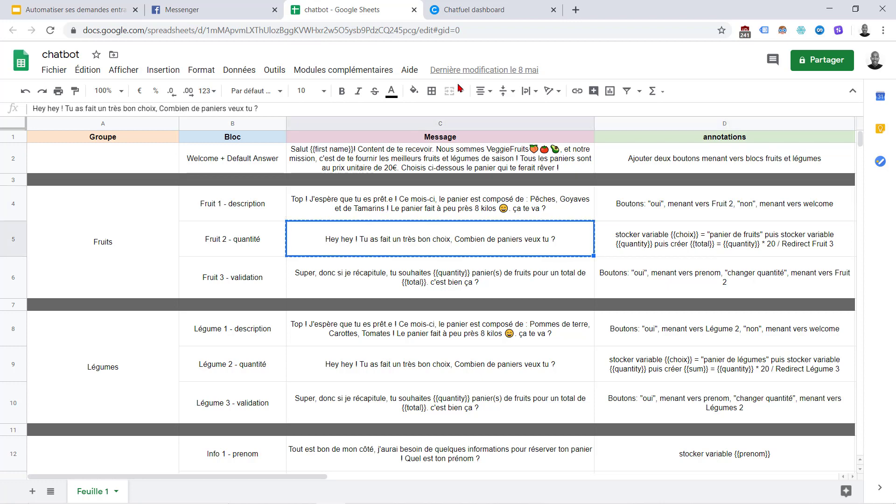
left_click(474, 6)
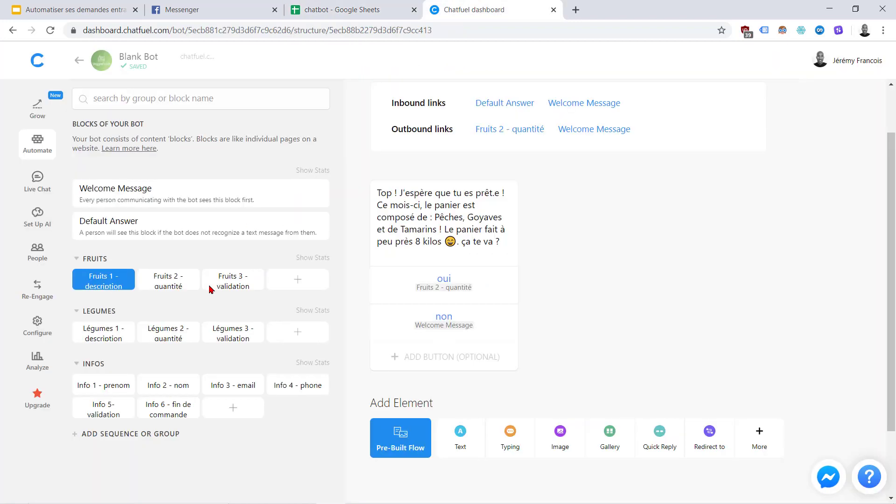
Open Fruits 2 - quantité and add a Save User Input plugin from the full plugin list
left_click(156, 281)
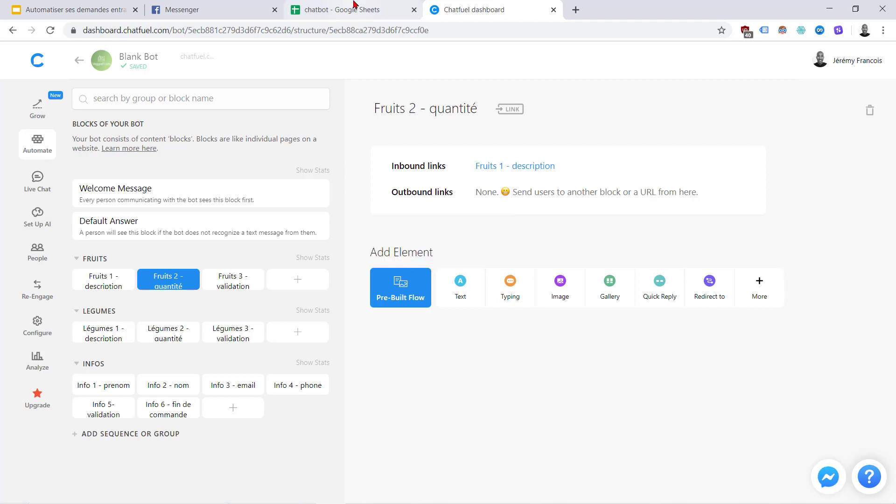
left_click(354, 7)
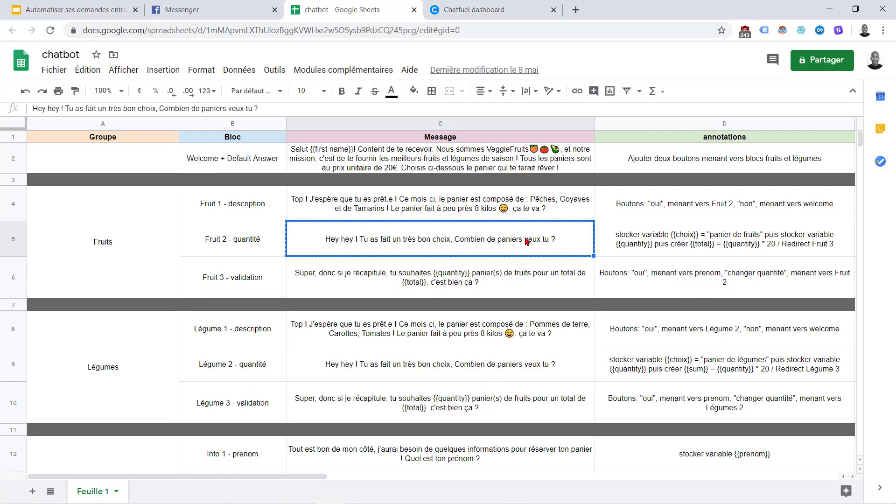
left_click(471, 10)
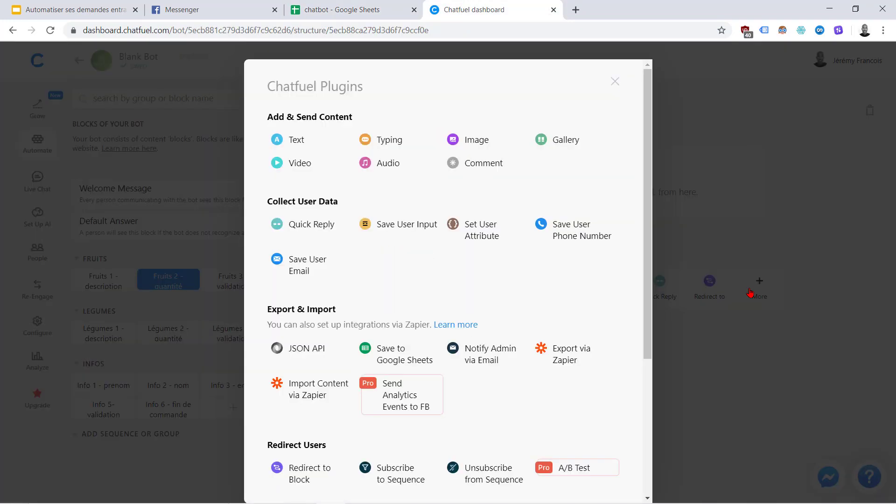
left_click(750, 293)
left_click(341, 10)
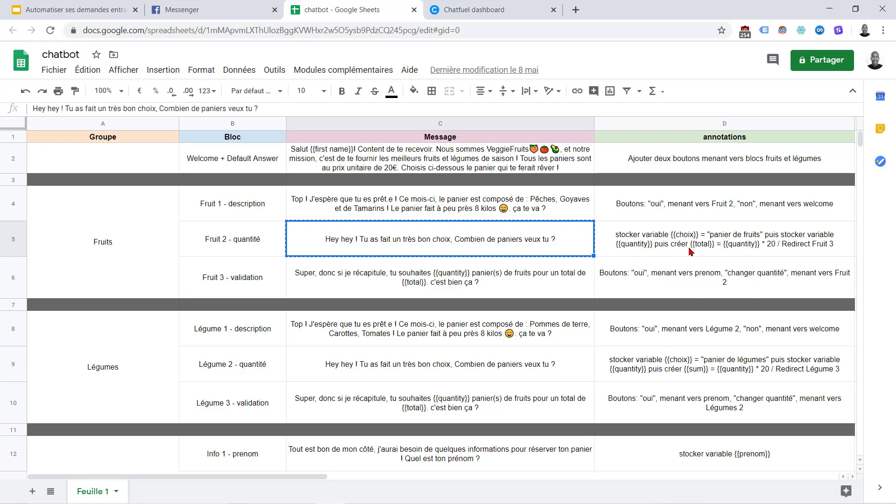
left_click(489, 5)
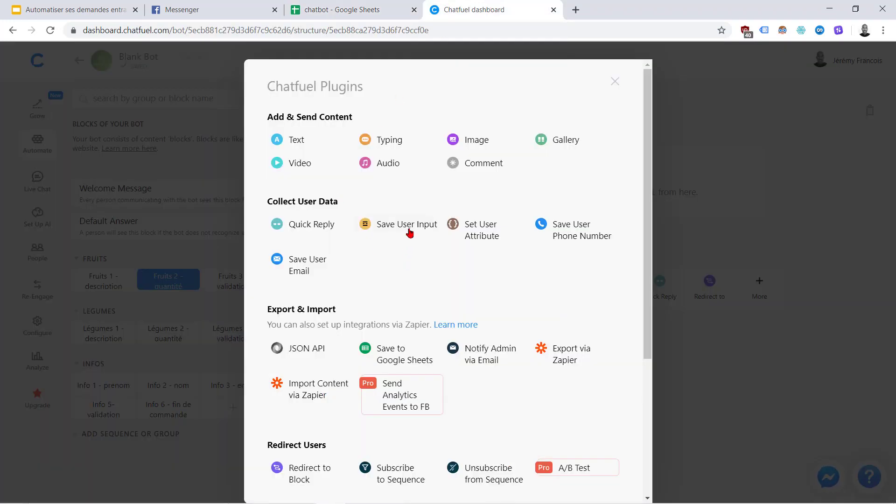
mouse_move(412, 230)
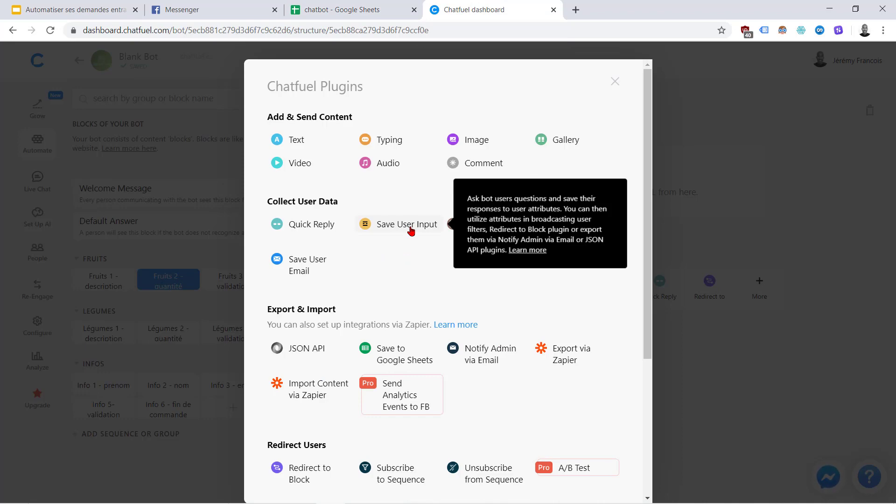
left_click(412, 231)
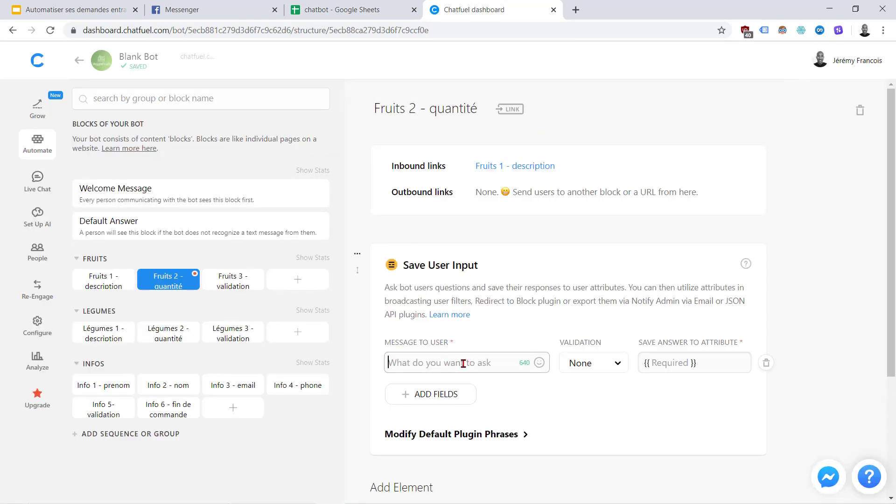
Paste the question 'Combien de paniers veux tu ?' and set answer validation to Number
key("ctrl+v")
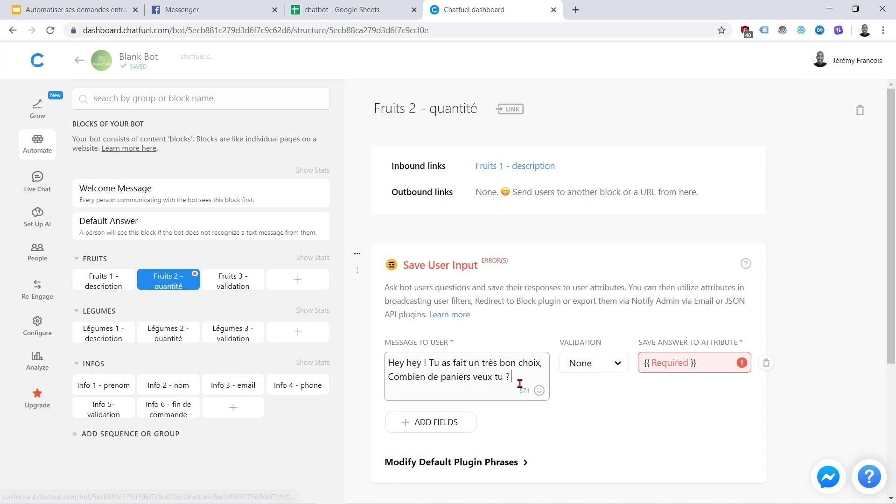
left_click(585, 386)
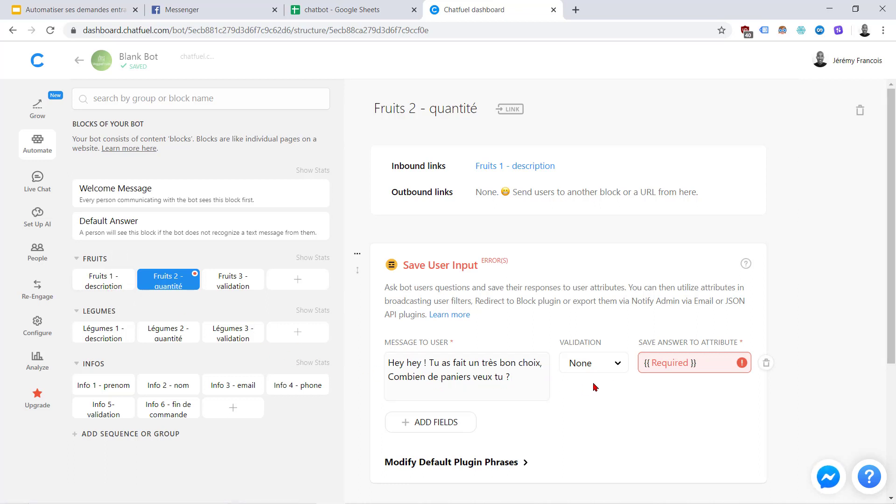
left_click(619, 365)
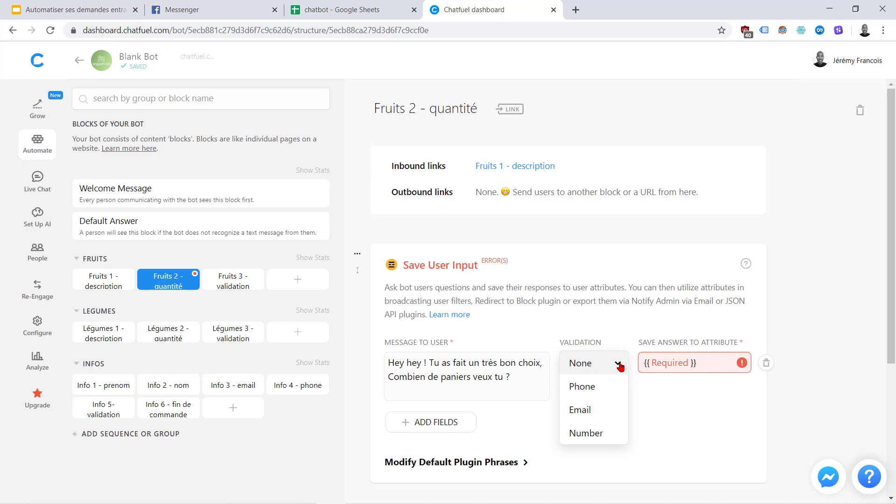
left_click(586, 433)
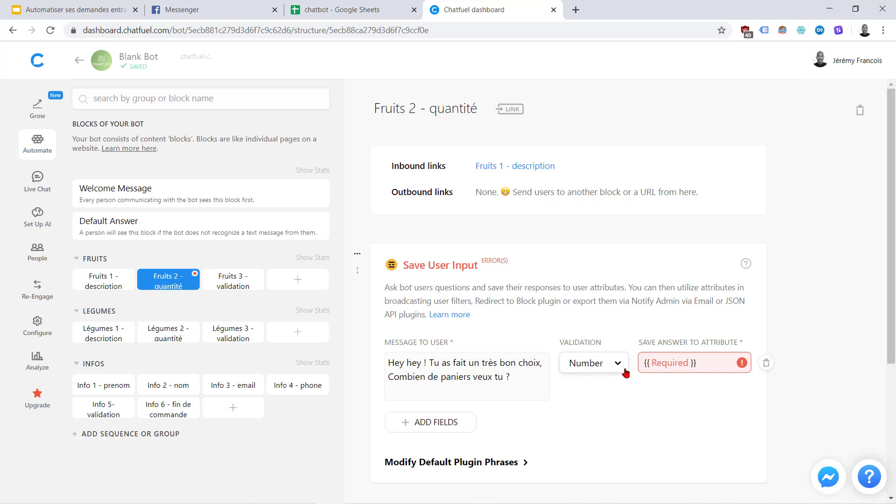
Save the user's answer into the quantity attribute, as planned in the spreadsheet
left_click(662, 362)
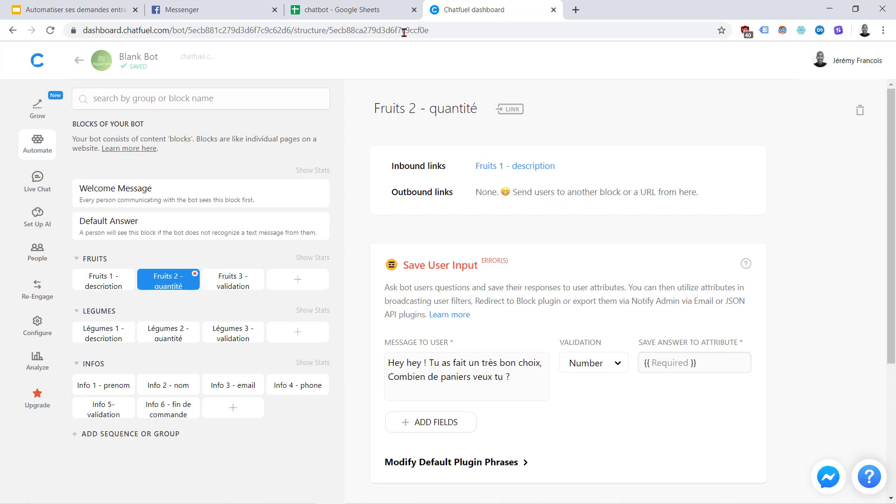
left_click(335, 10)
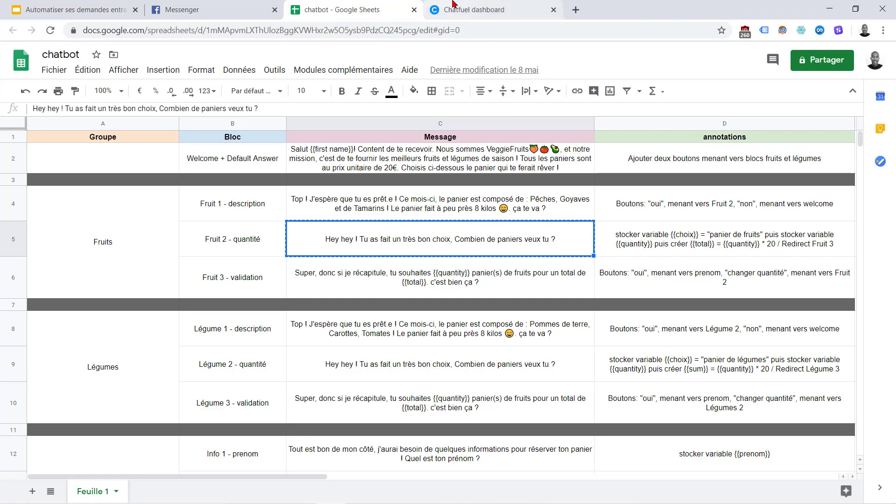
left_click(622, 244)
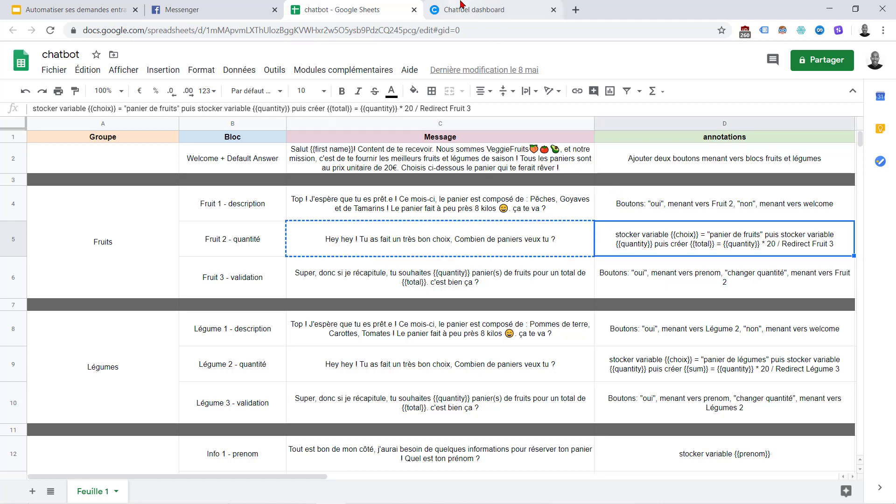
left_click(473, 9)
type("quantity")
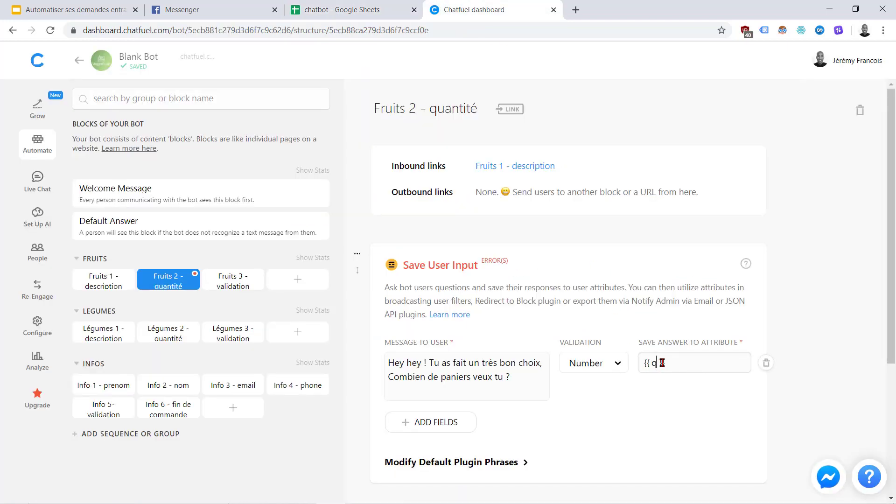
left_click(648, 409)
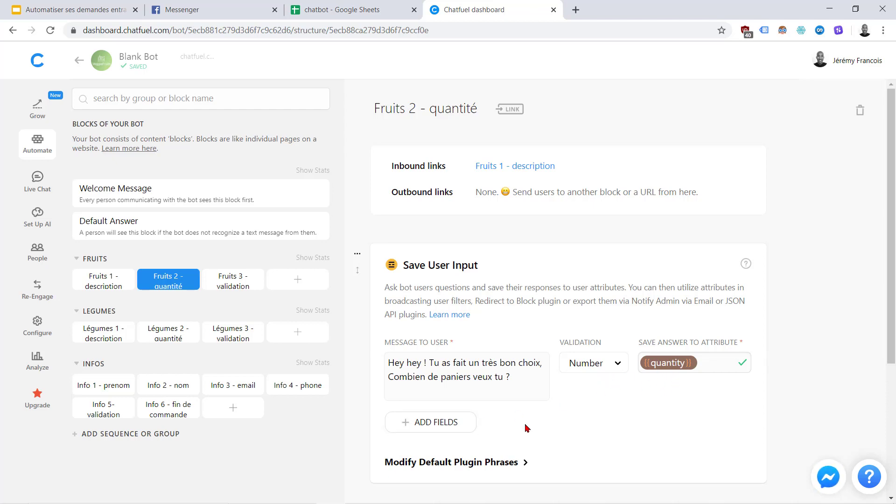
scroll(524, 425, "down", 4)
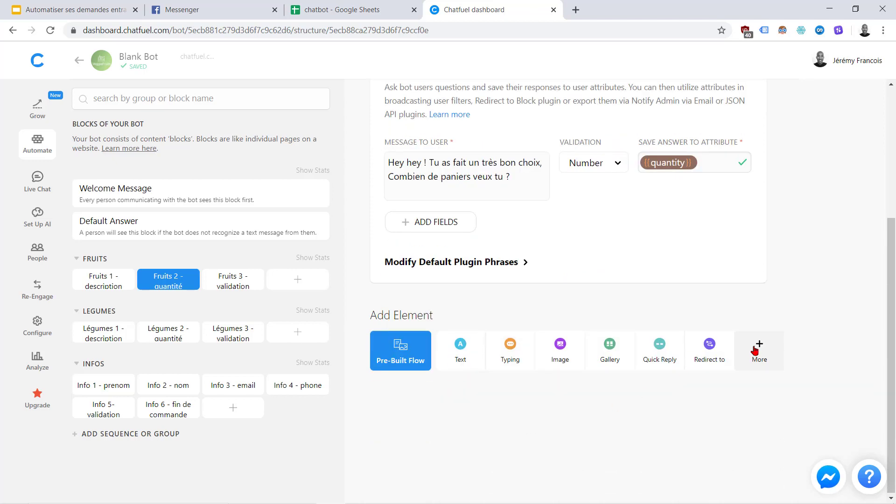
Bring up the full plugin catalogue for the Fruits 2 - quantité block
left_click(758, 350)
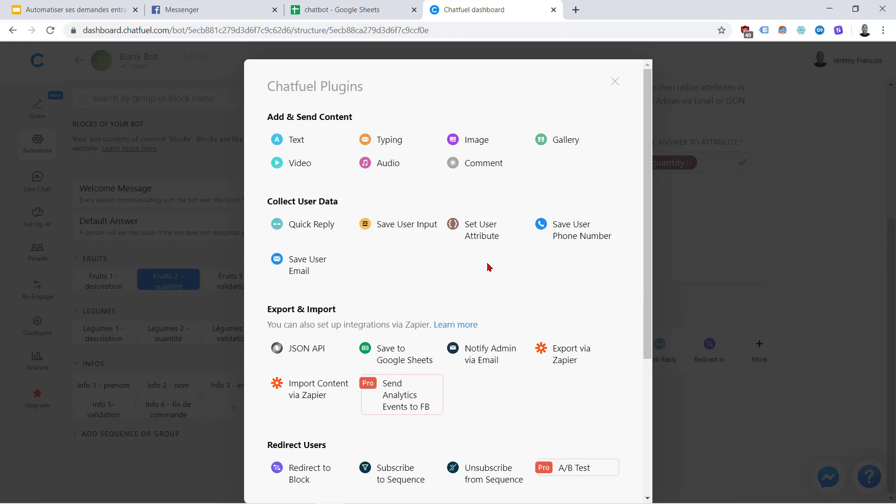
scroll(489, 267, "down", 3)
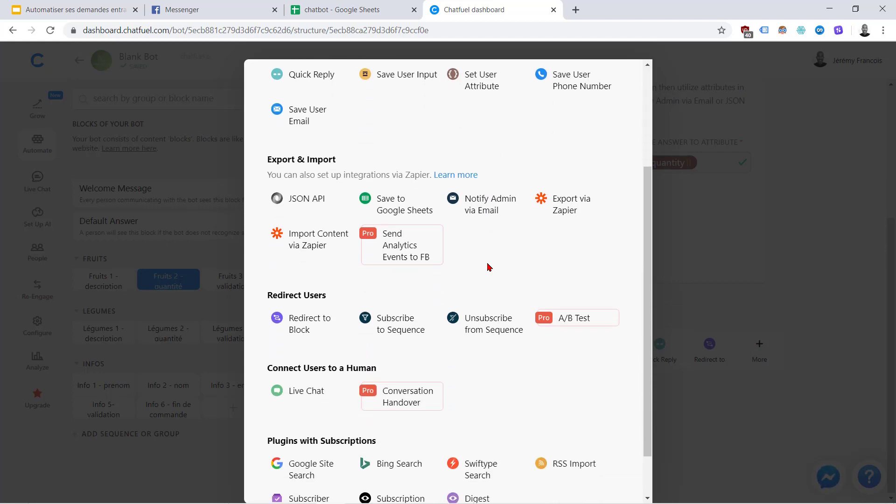
scroll(487, 262, "down", 1)
scroll(486, 265, "up", 4)
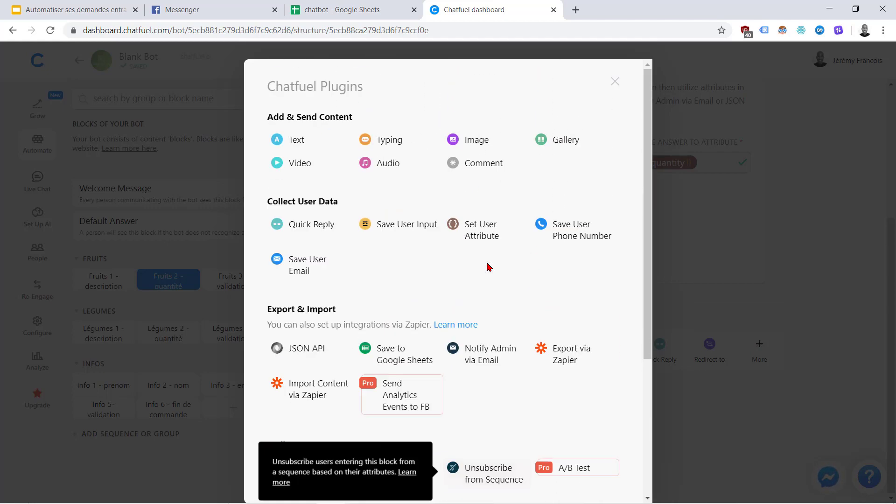
left_click(318, 4)
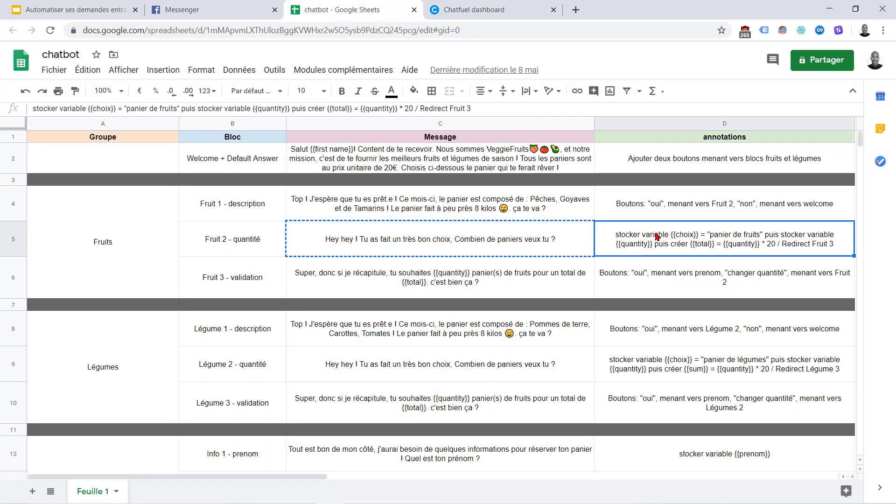
left_click(467, 6)
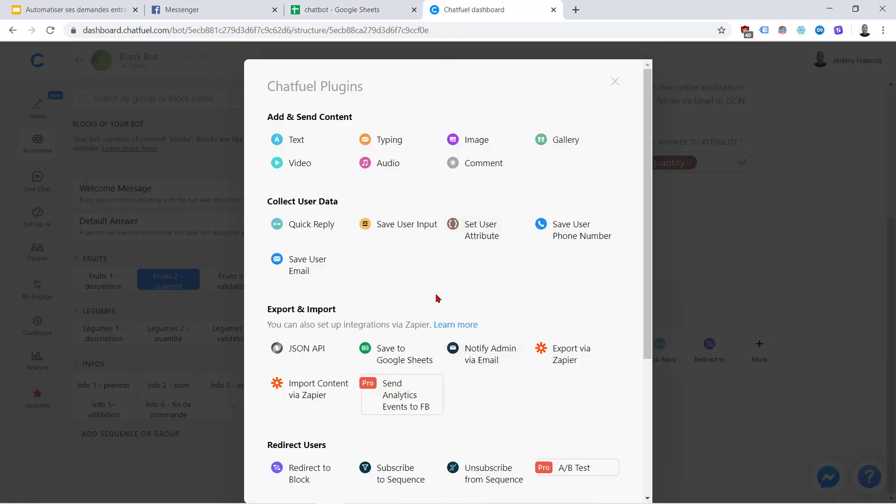
Add a Set User Attribute step setting choix to 'panier de fruits'
left_click(472, 238)
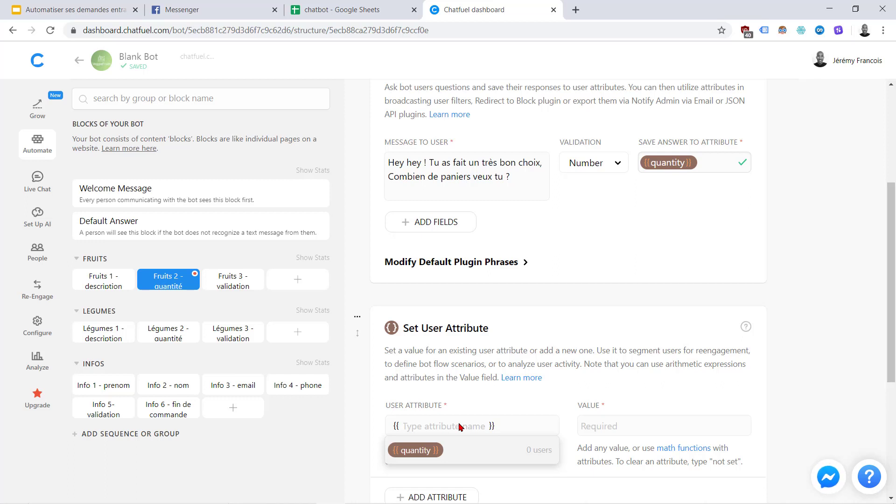
type("choix")
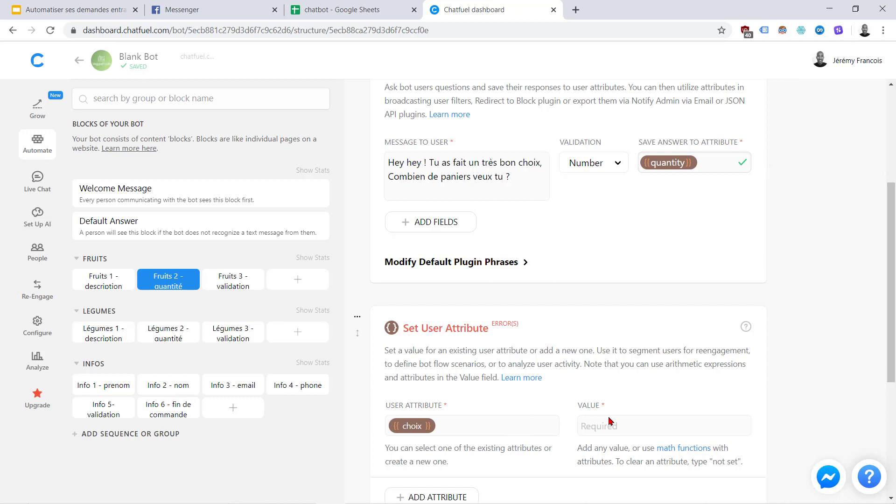
type("{{panier de fruits")
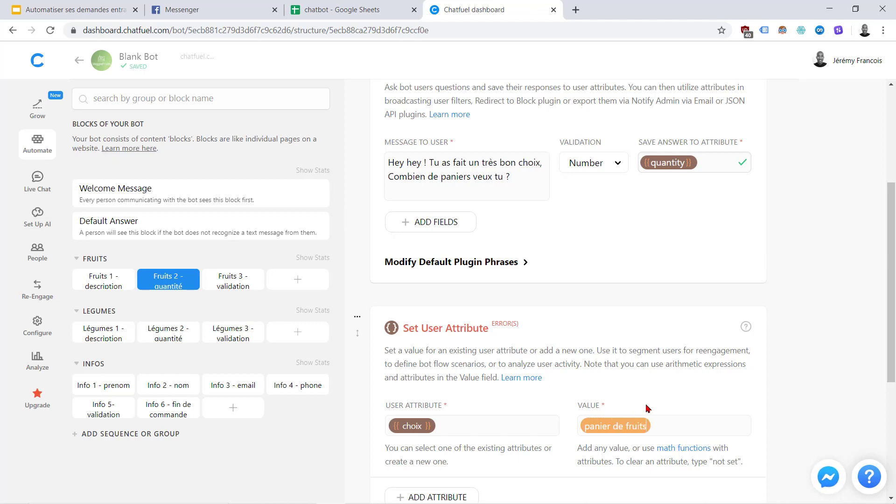
left_click(310, 9)
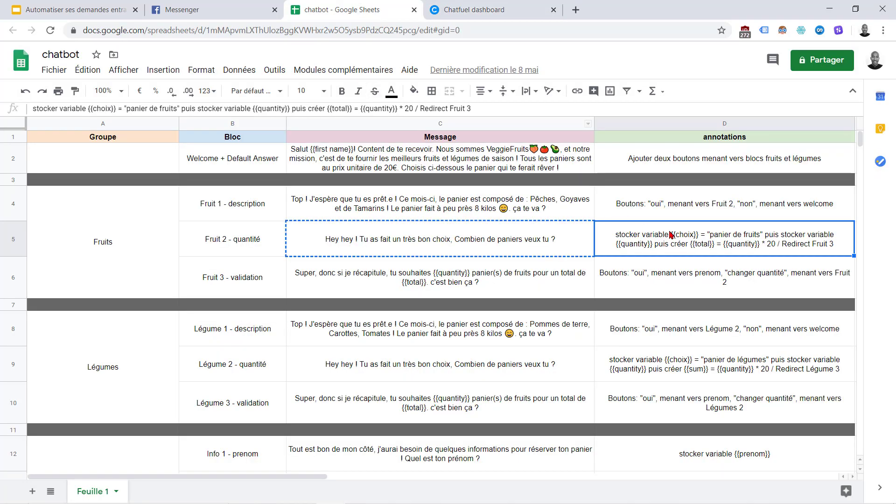
left_click(518, 7)
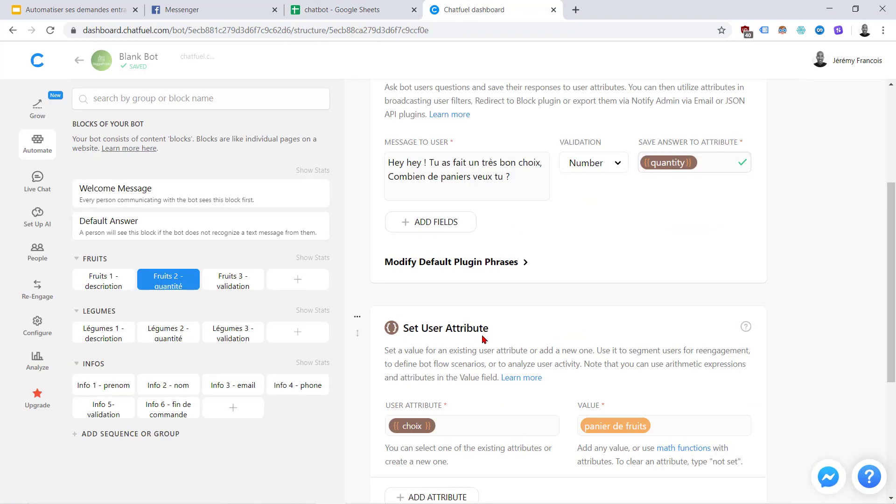
scroll(483, 340, "down", 4)
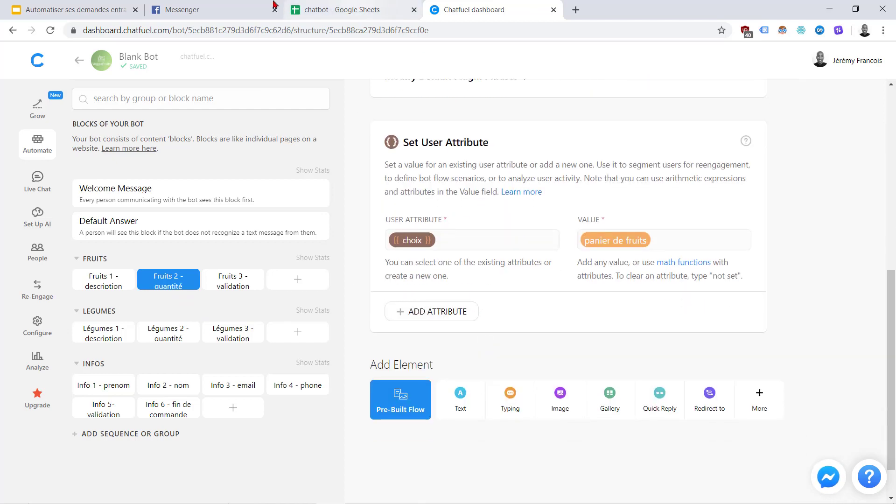
left_click(372, 5)
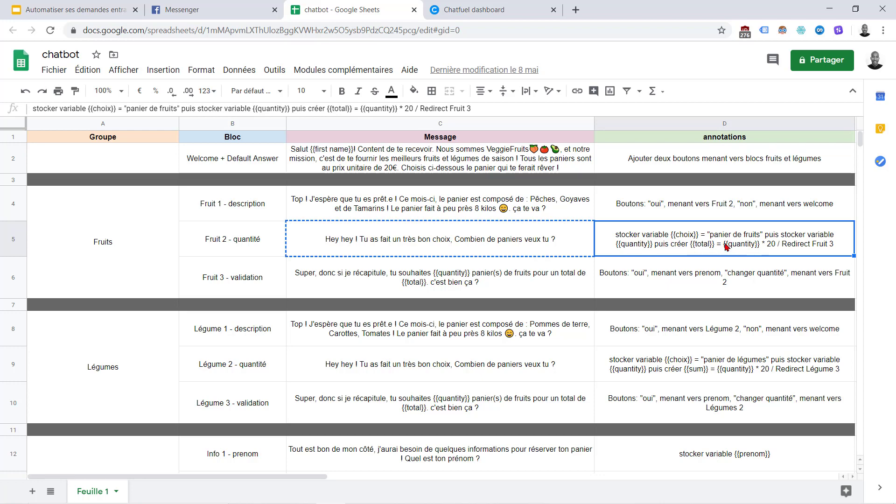
left_click(490, 10)
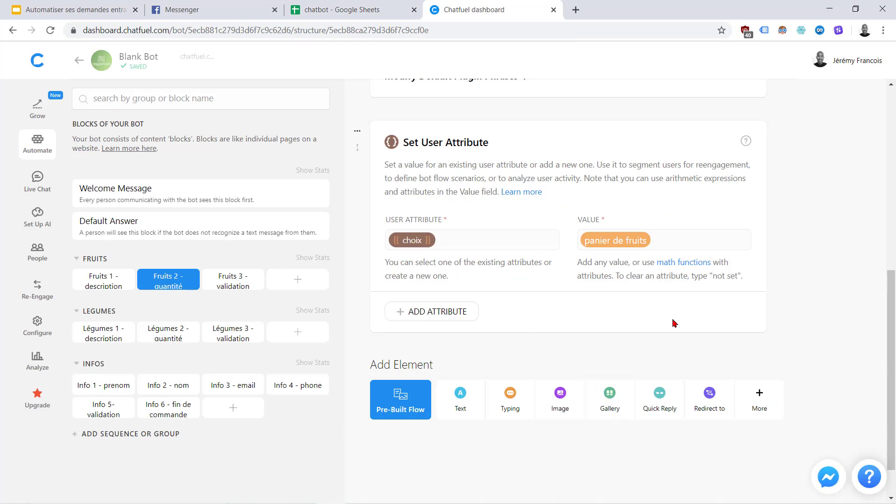
Add a second attribute, total, with the value {{quantity}}*20
left_click(451, 312)
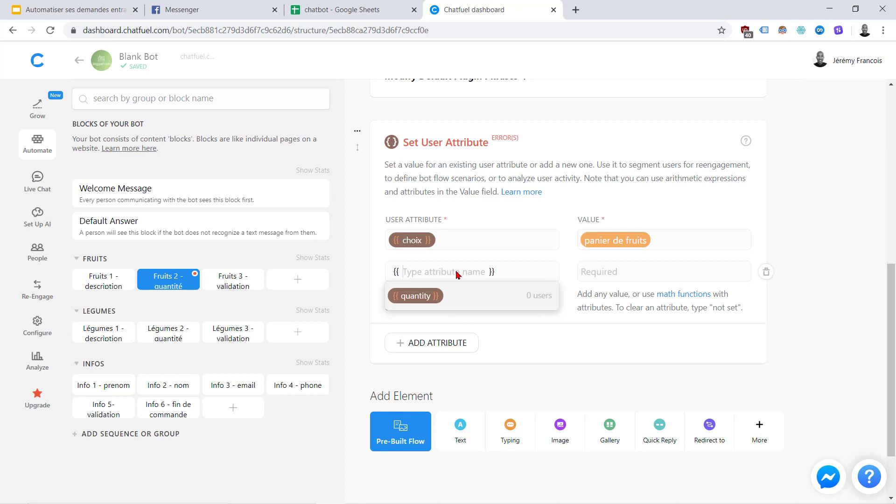
type("total")
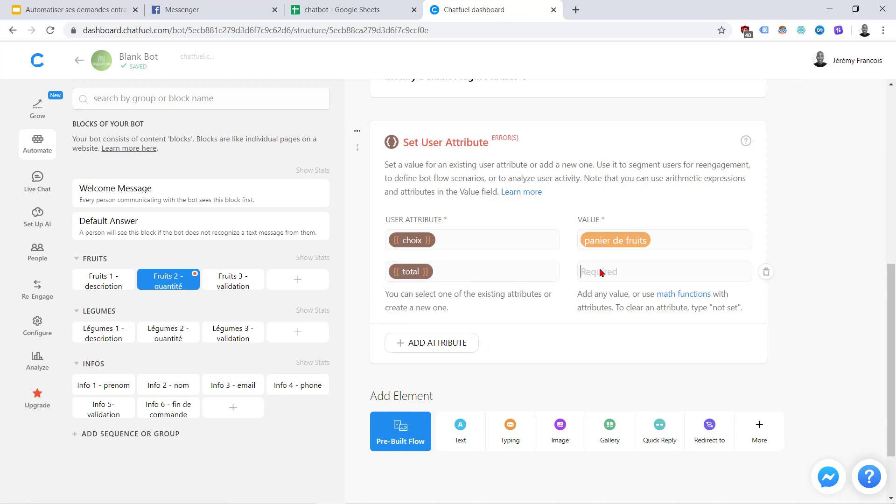
type("q")
key("BackSpace")
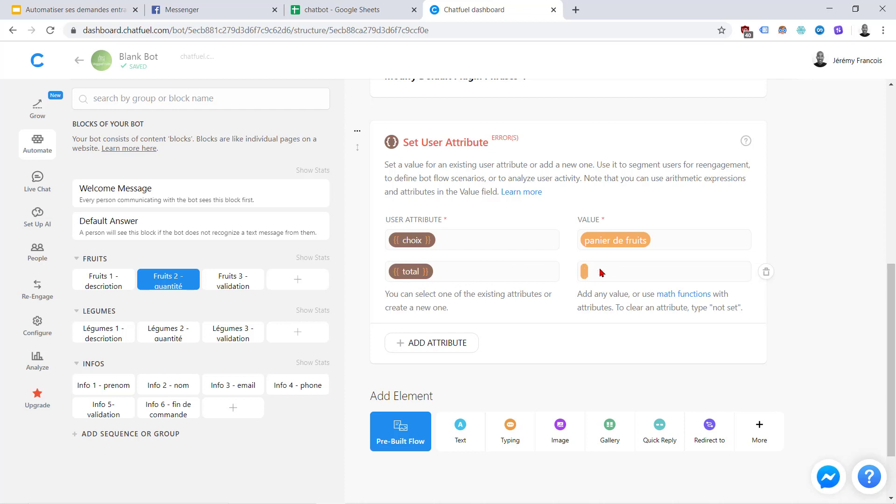
type("44")
key("BackSpace")
key("BackSpace")
type("{ ")
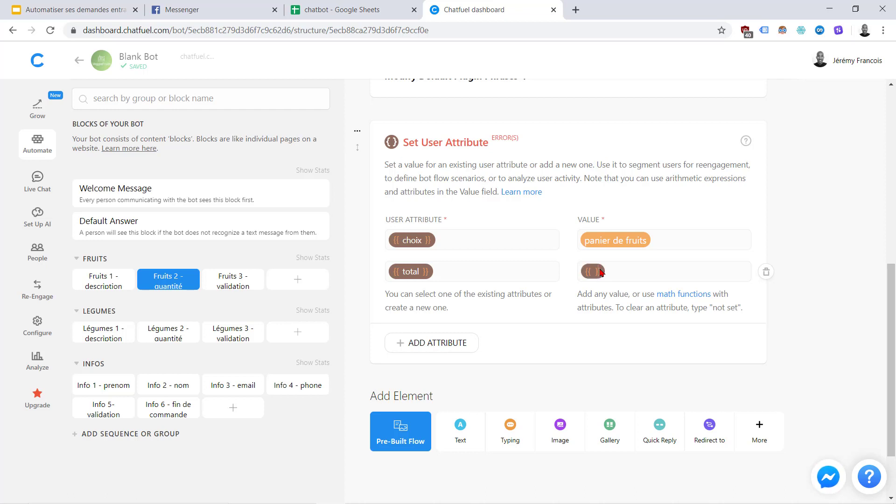
type("quantity")
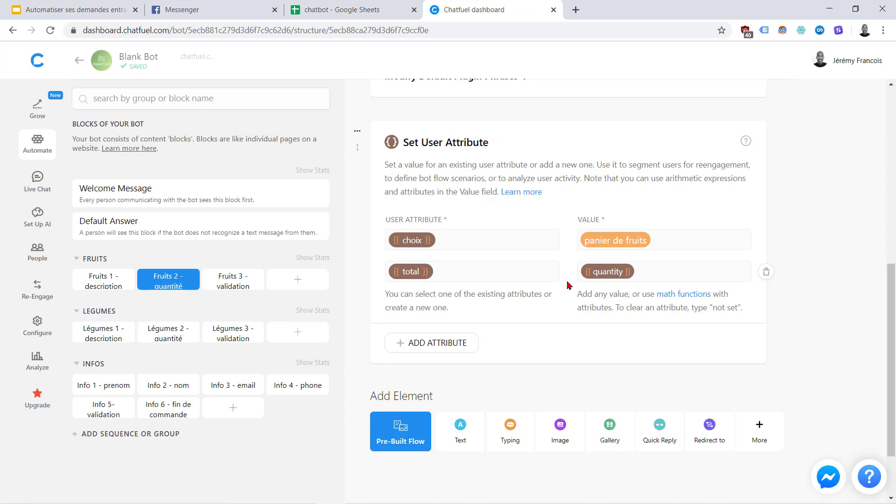
scroll(572, 287, "up", 5)
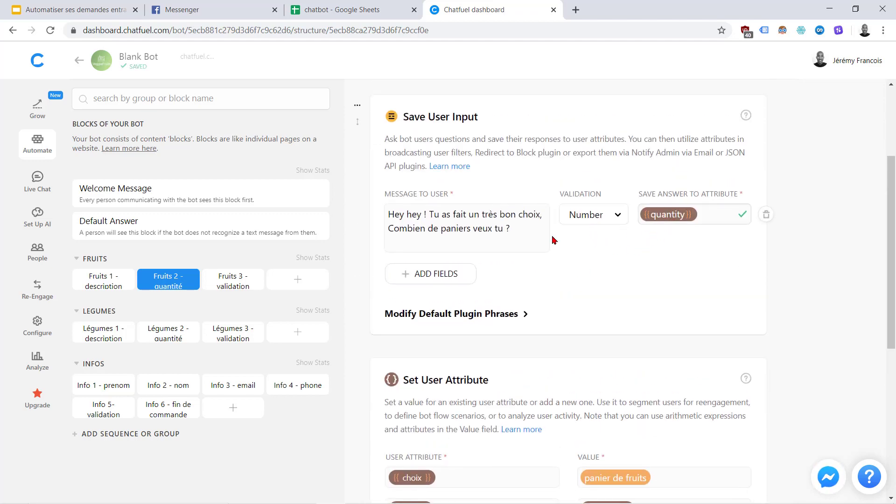
scroll(639, 277, "down", 5)
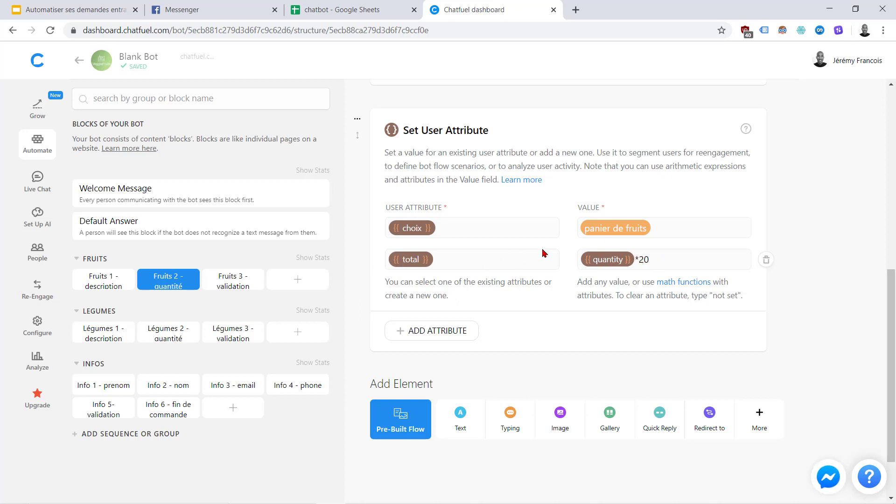
scroll(570, 244, "up", 4)
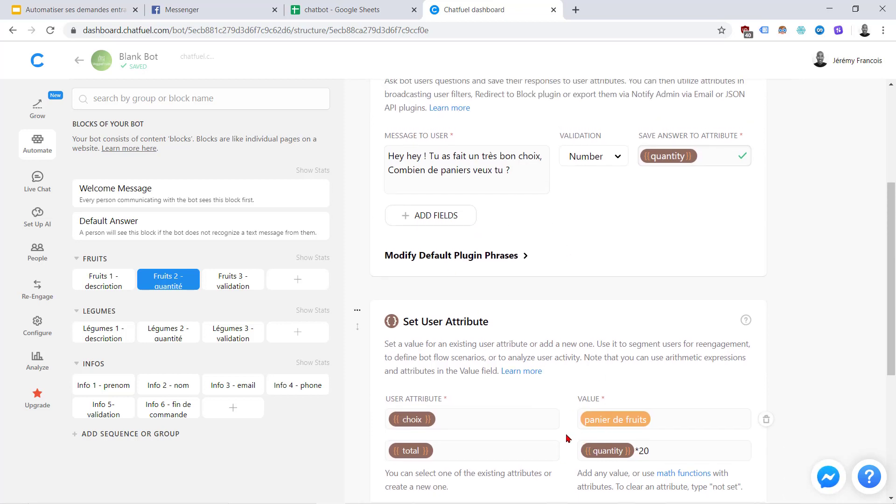
left_click(329, 5)
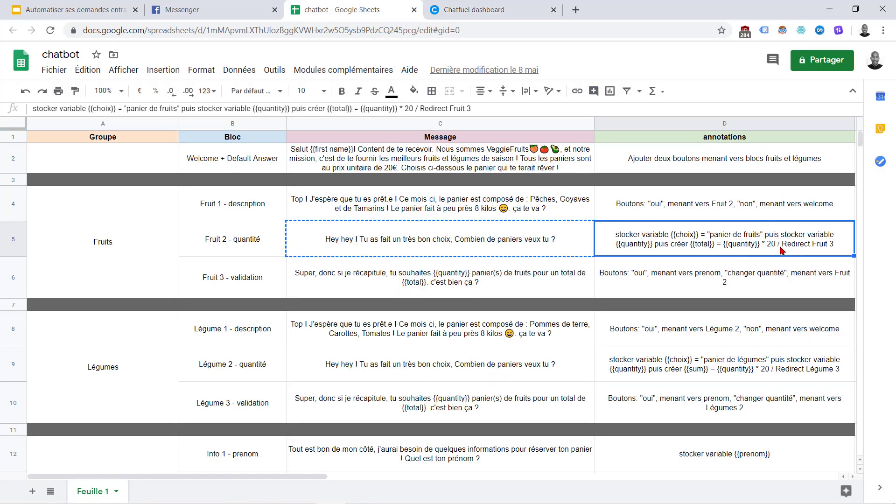
left_click(505, 14)
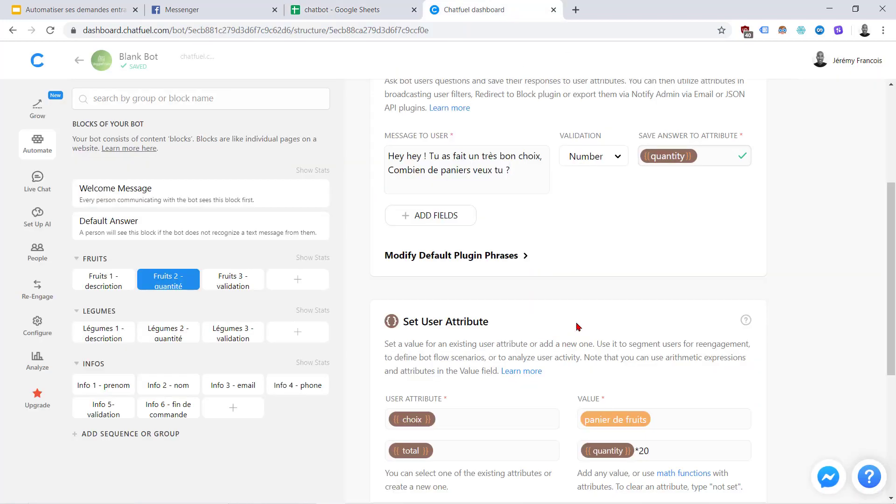
scroll(606, 402, "down", 5)
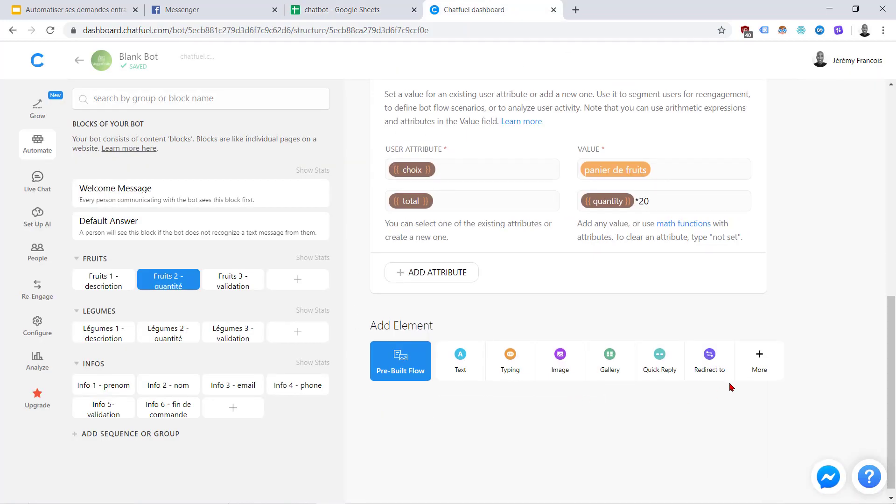
Add a Redirect to Block step sending users to Fruits 3 - validation
left_click(705, 366)
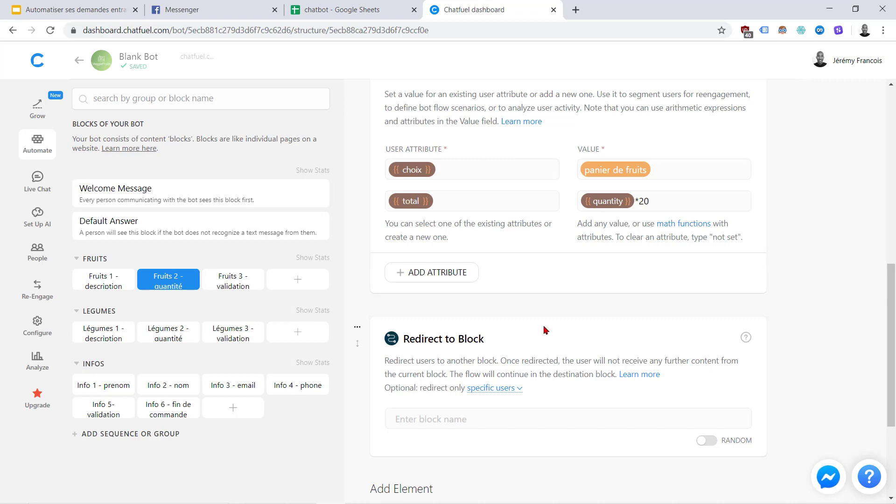
left_click(404, 415)
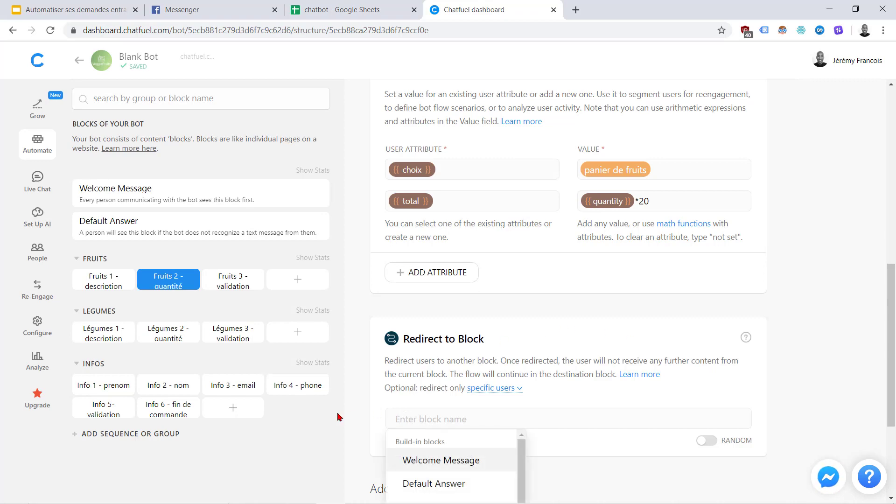
scroll(362, 408, "down", 2)
scroll(361, 407, "down", 2)
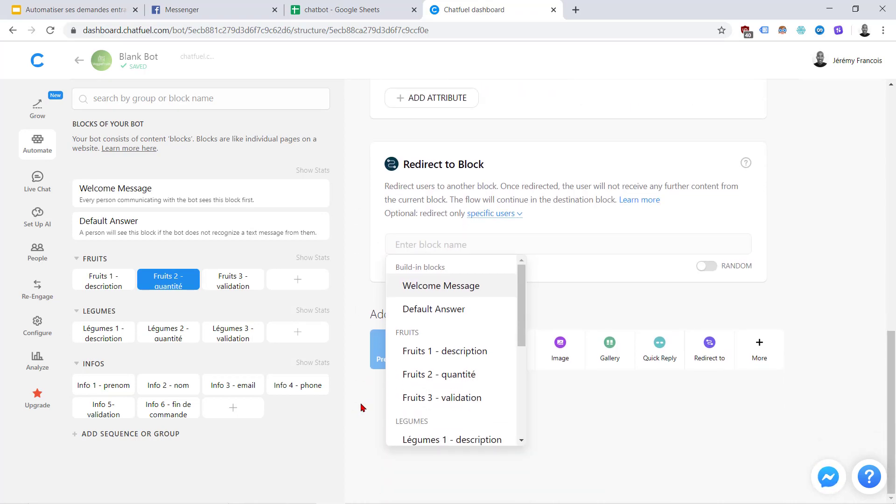
left_click(436, 399)
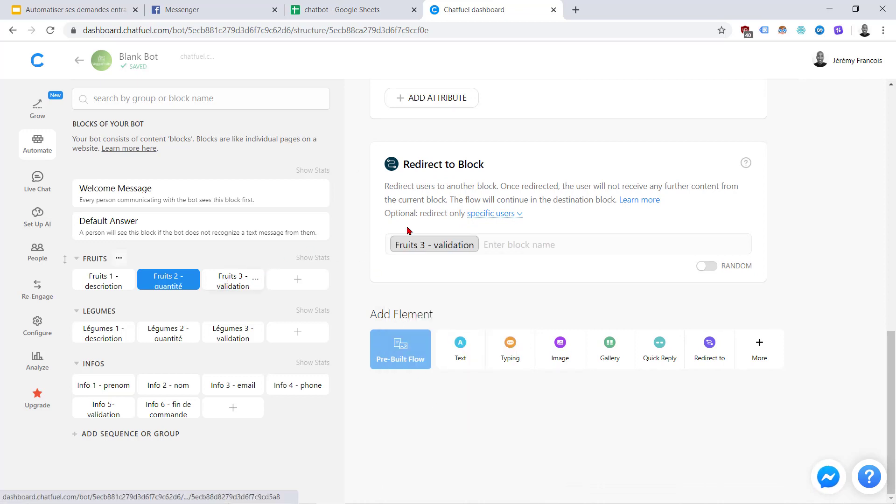
Open the Fruits 3 - validation block
scroll(420, 229, "up", 9)
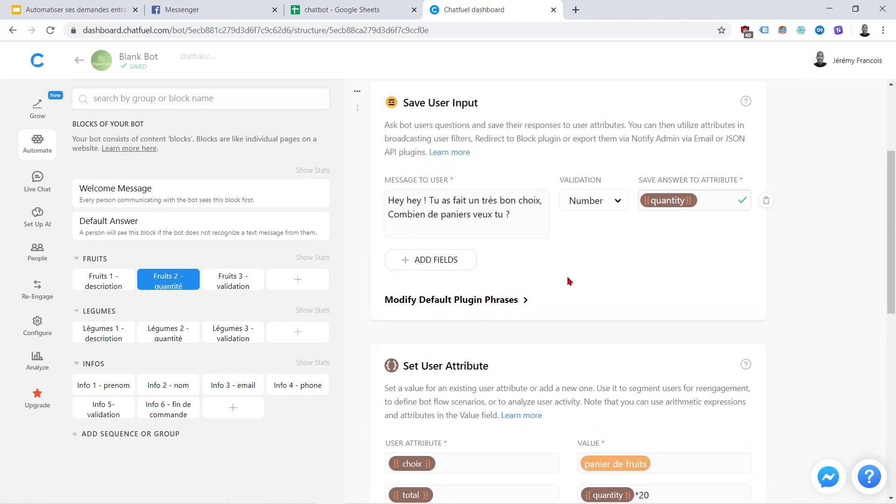
scroll(565, 282, "down", 3)
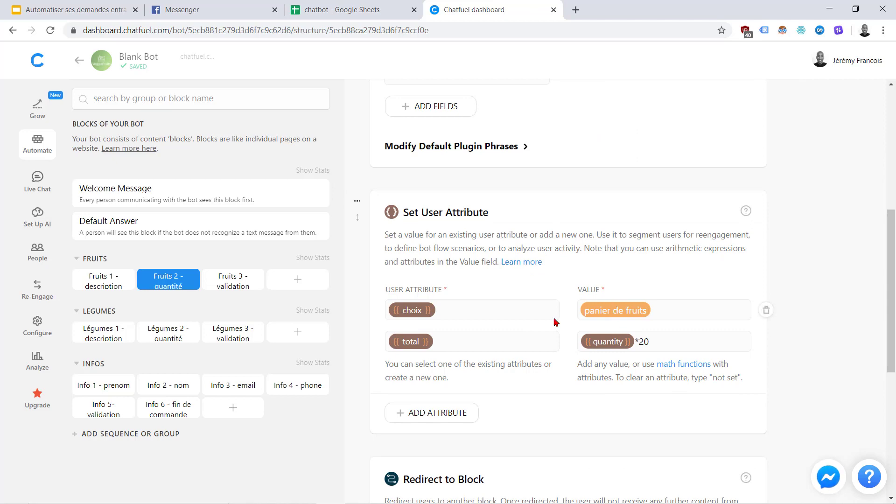
scroll(525, 397, "down", 5)
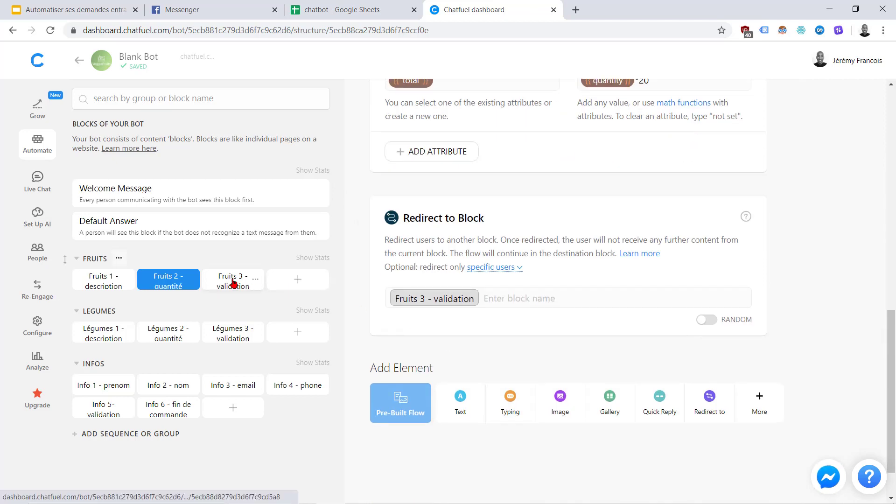
left_click(247, 286)
Copy the Fruit 3 recap message from spreadsheet cell C6
left_click(322, 6)
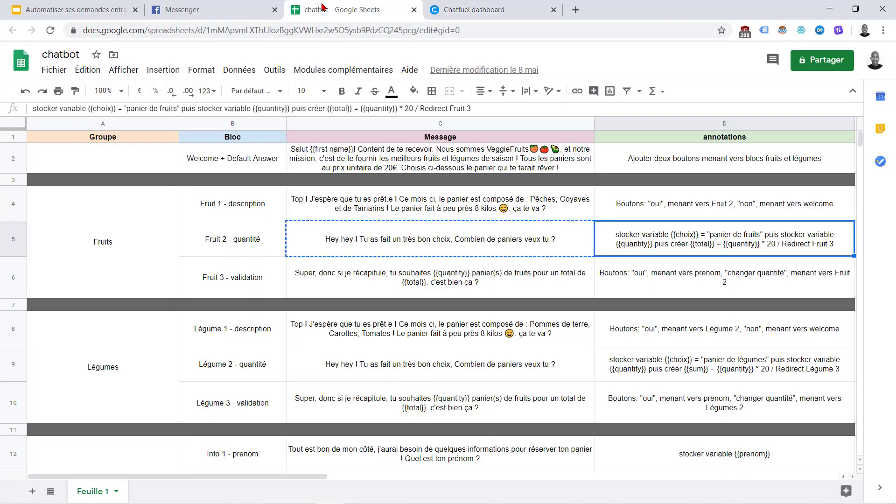
left_click(531, 276)
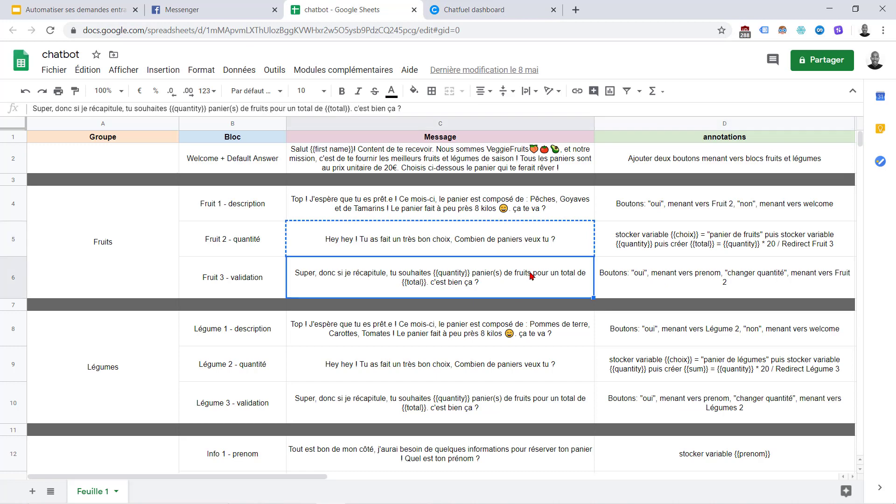
key("ctrl+c")
left_click(494, 6)
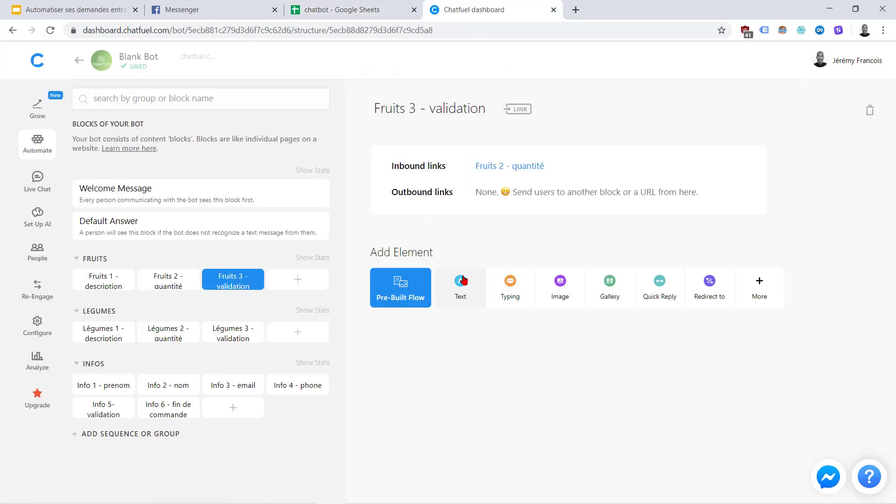
left_click(370, 6)
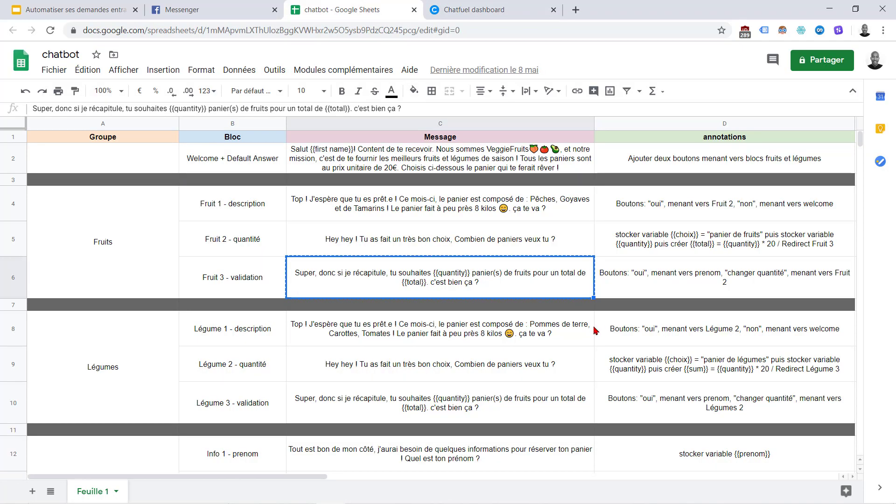
left_click(492, 7)
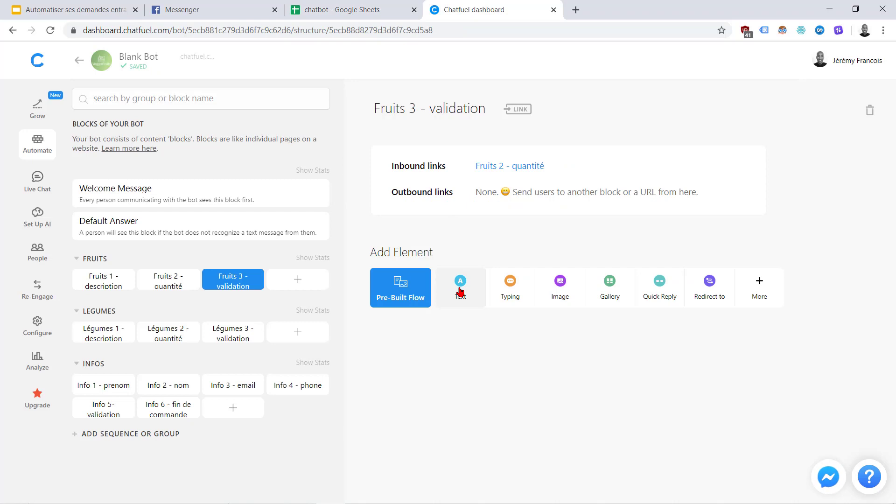
Add a text card with the pasted recap message, adding 'euros' after {{total}}
left_click(460, 285)
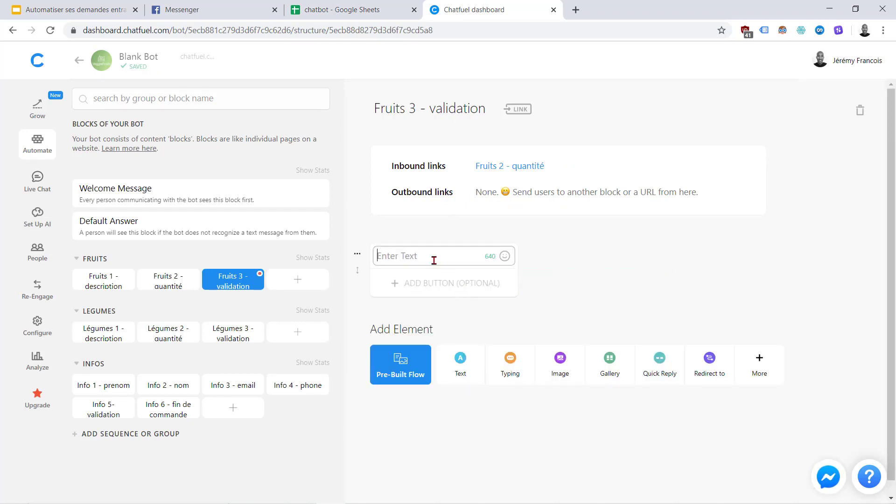
key("ctrl+v")
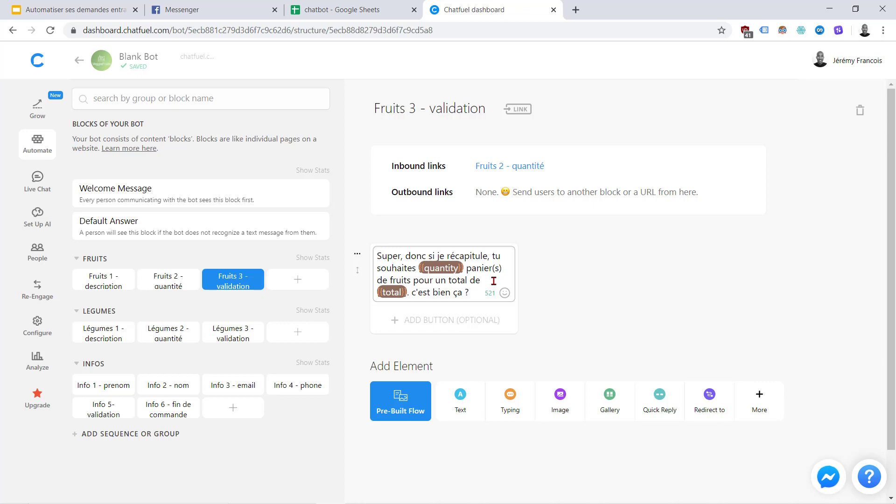
type("E")
key("BackSpace")
type("e")
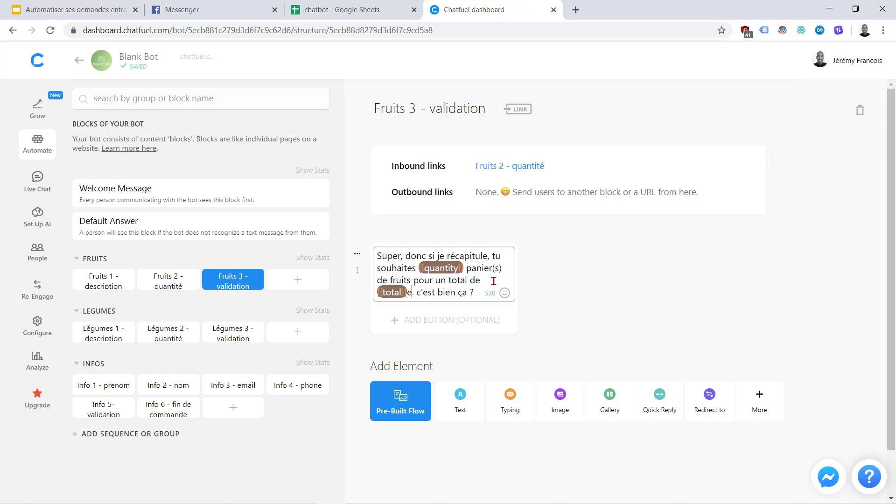
key("BackSpace")
type("euros")
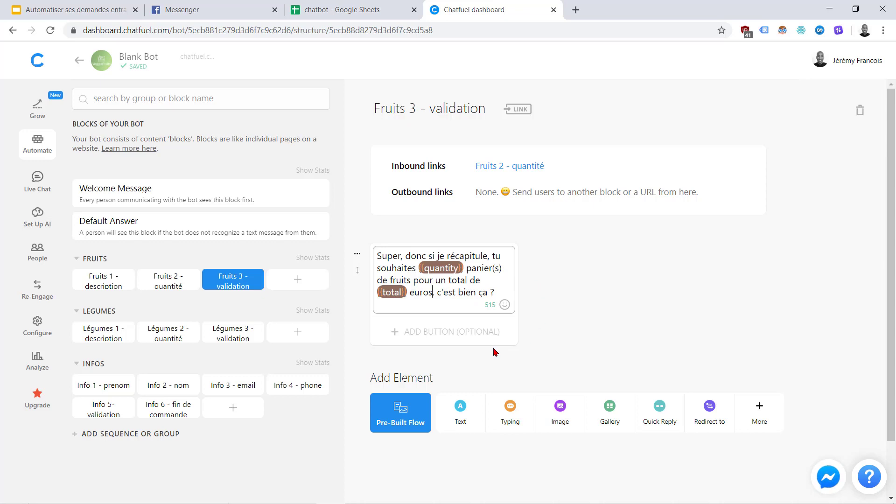
Add an 'oui' reply button that redirects to Info 1 - prenom
left_click(424, 332)
type("oui")
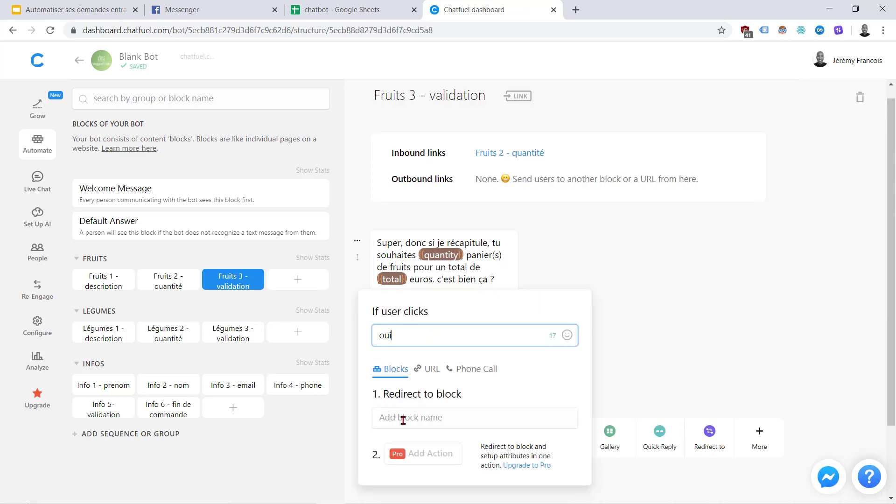
left_click(342, 8)
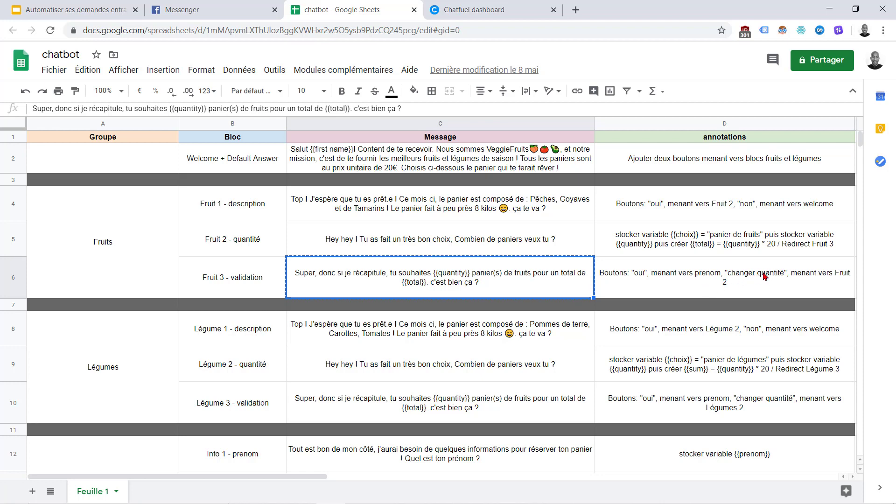
left_click(475, 8)
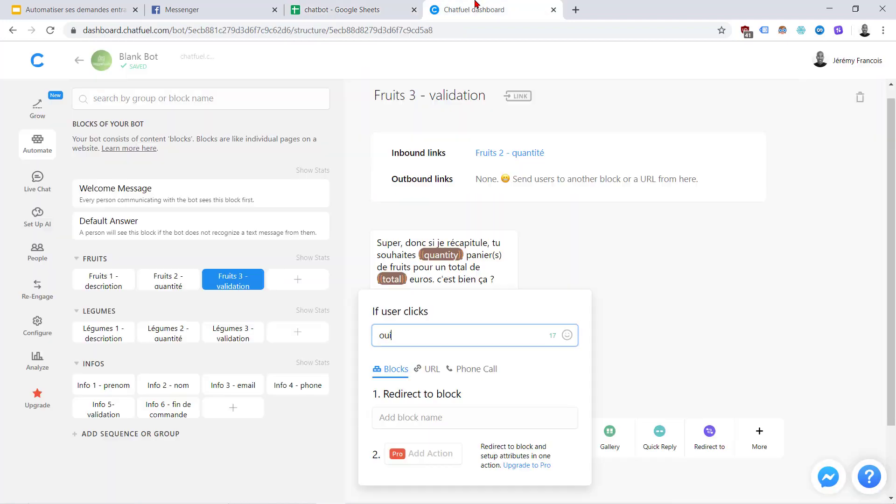
left_click(428, 417)
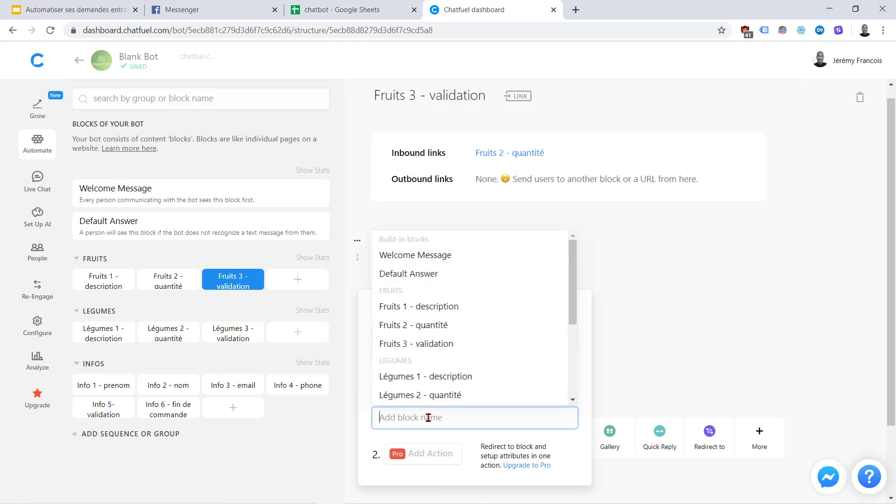
scroll(419, 377, "down", 3)
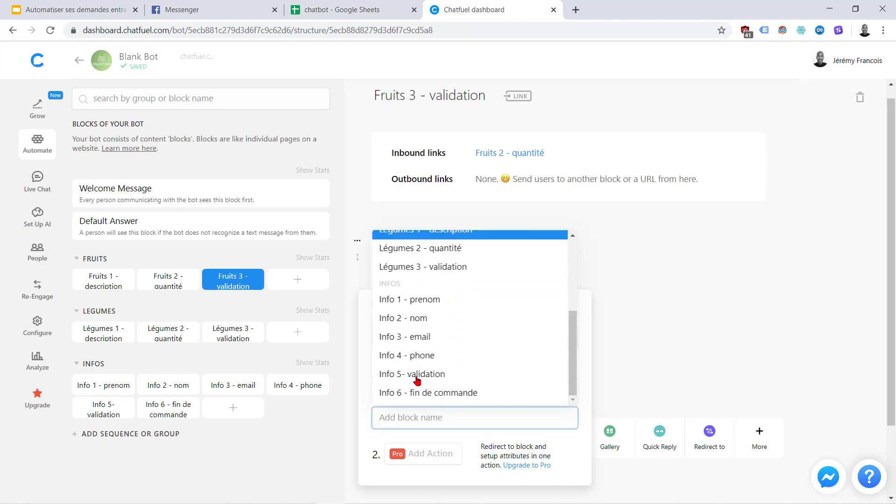
left_click(410, 300)
left_click(634, 383)
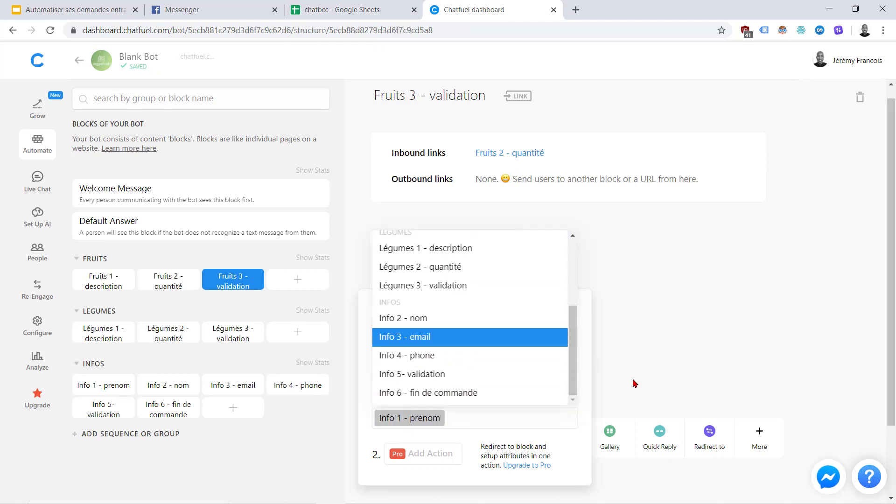
Add a 'changer quantité' reply button that leads back to Fruits 2 - quantité
left_click(416, 359)
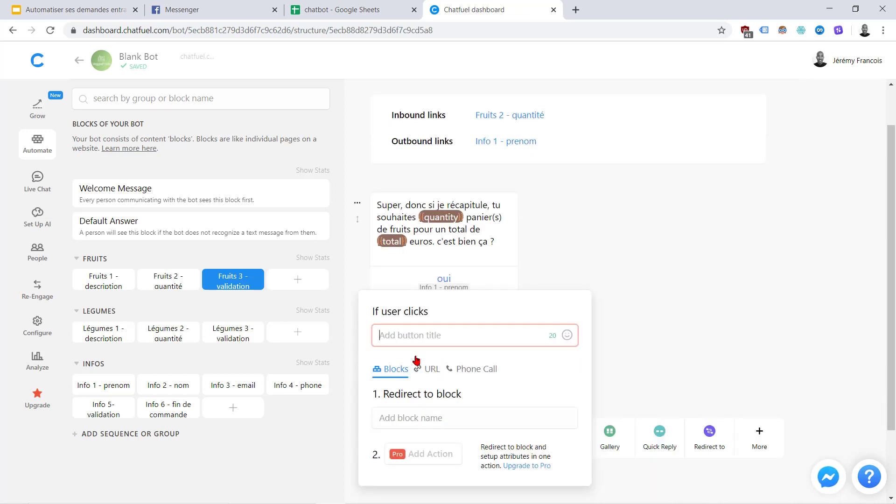
type("changer")
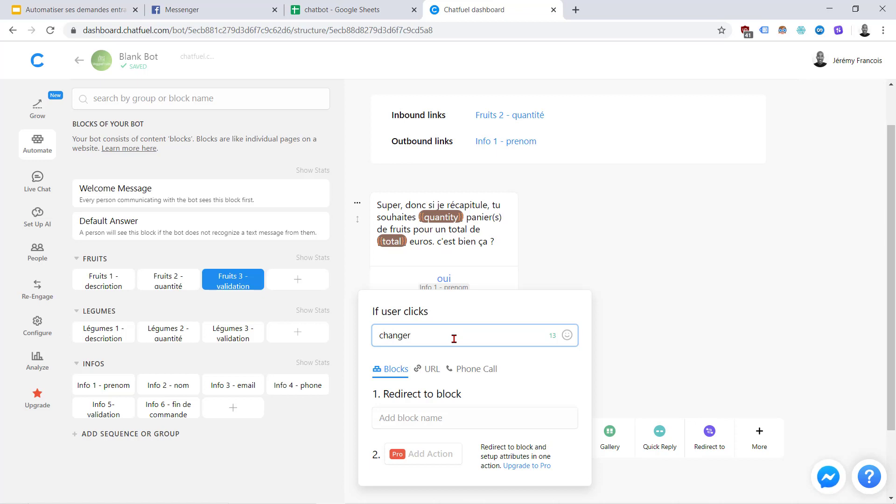
type(" quantité")
left_click(414, 419)
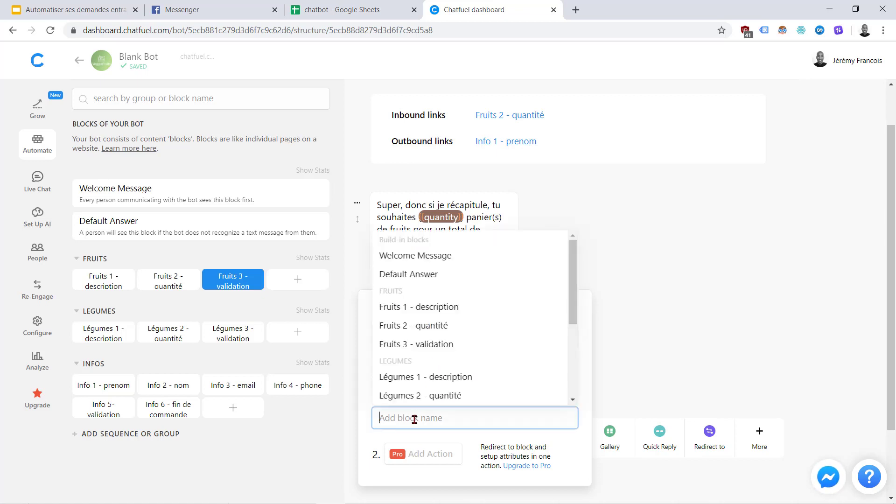
left_click(465, 332)
left_click(686, 357)
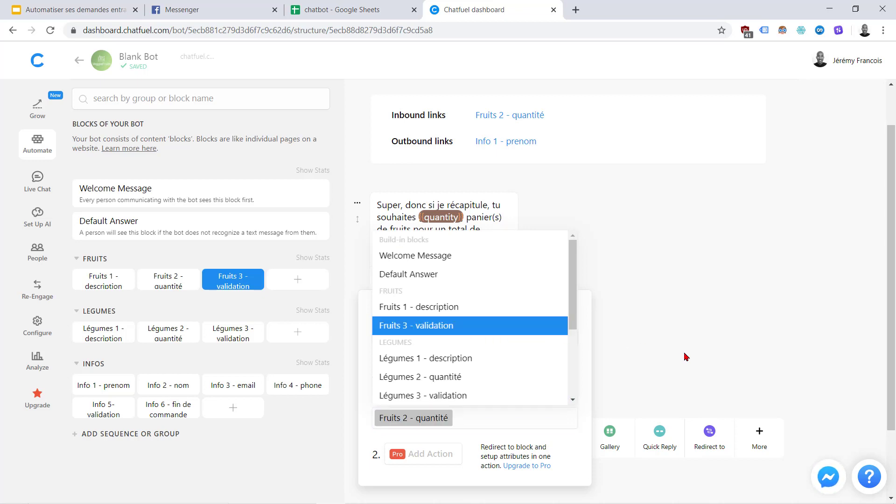
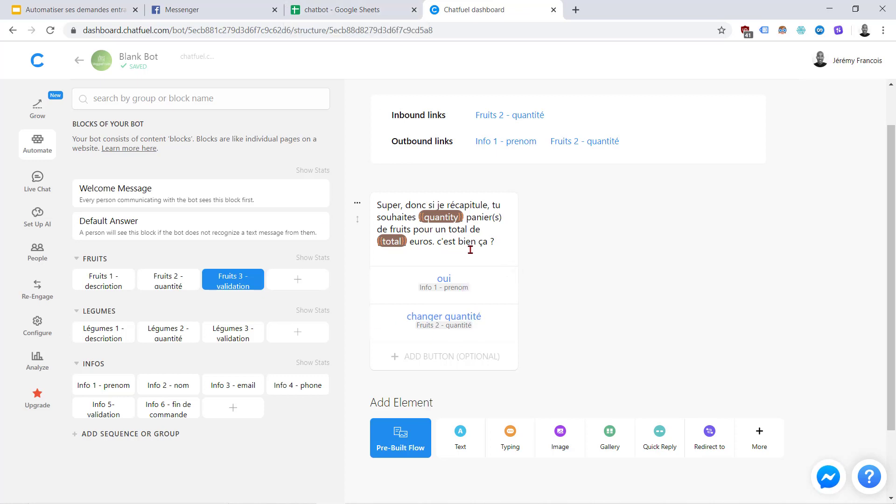
Copy the Légume 1 vegetable basket description from cell C8 of the chatbot spreadsheet
left_click(359, 6)
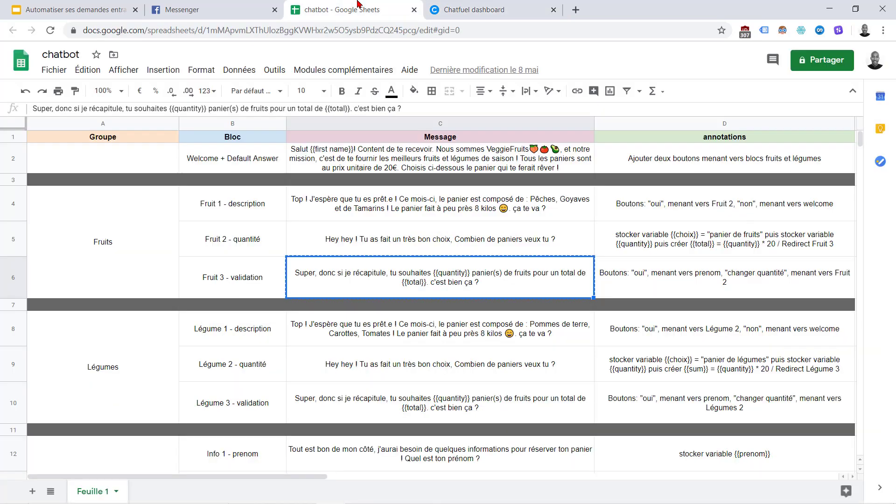
left_click(455, 4)
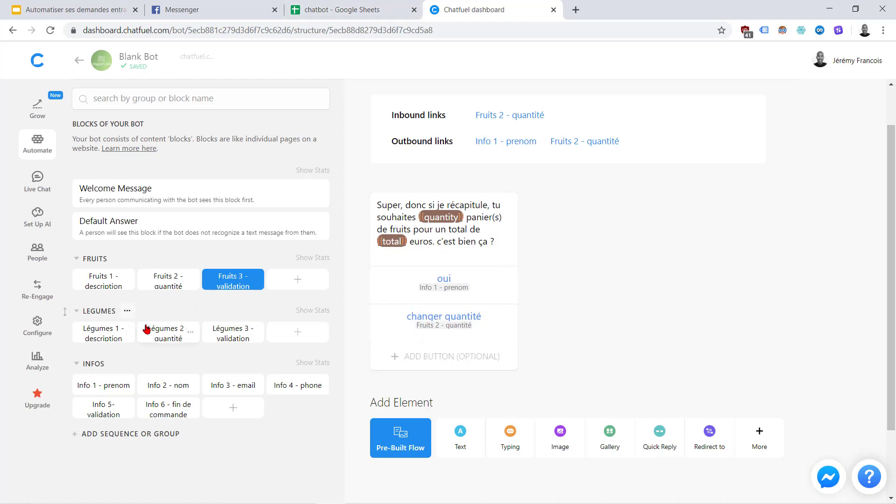
left_click(334, 5)
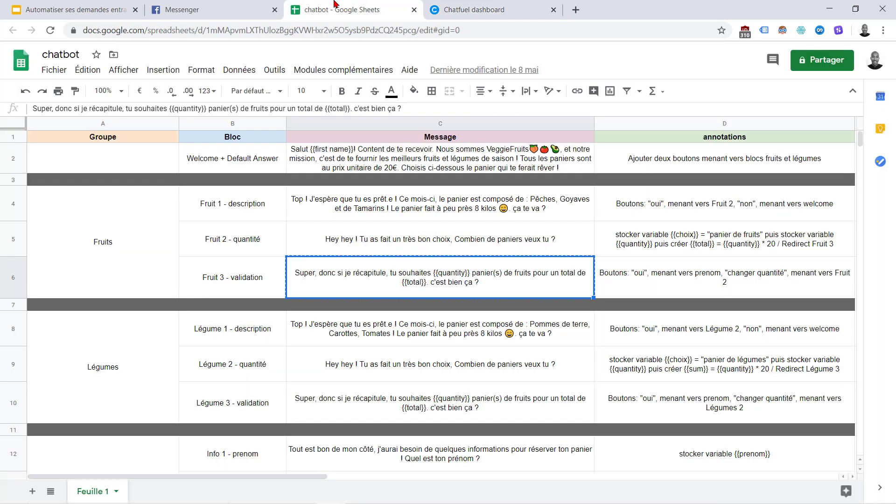
left_click(388, 325)
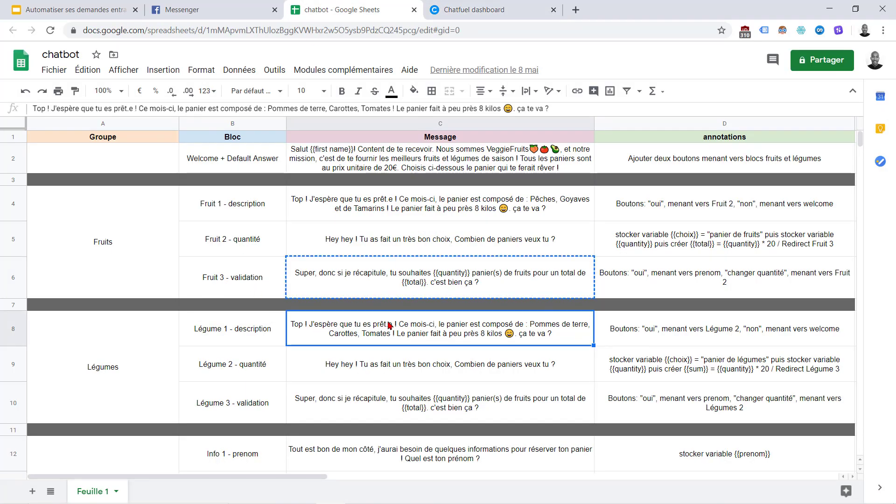
key("ctrl+c")
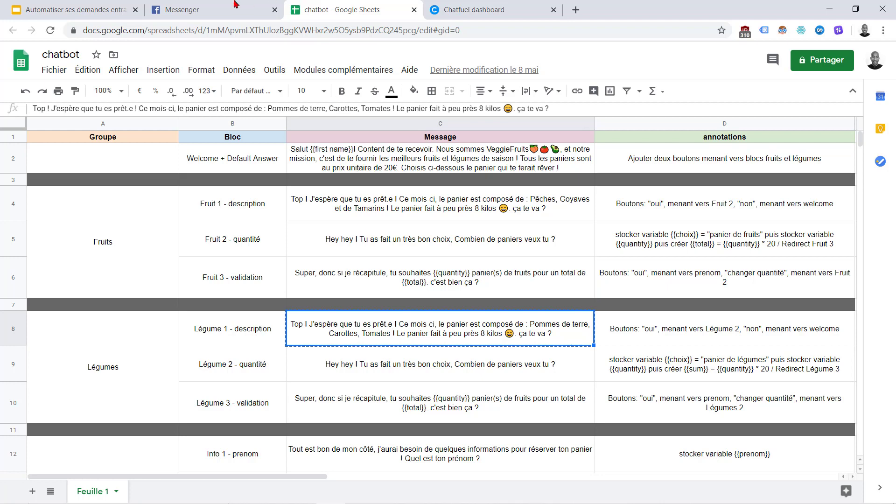
left_click(462, 7)
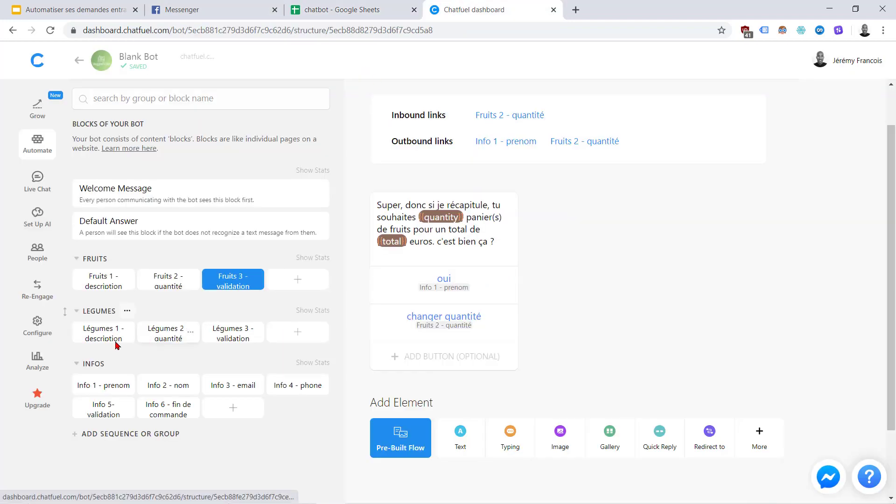
Paste the basket message into Légumes 1 - description with an 'oui' button to Légumes 2 - quantité
left_click(102, 337)
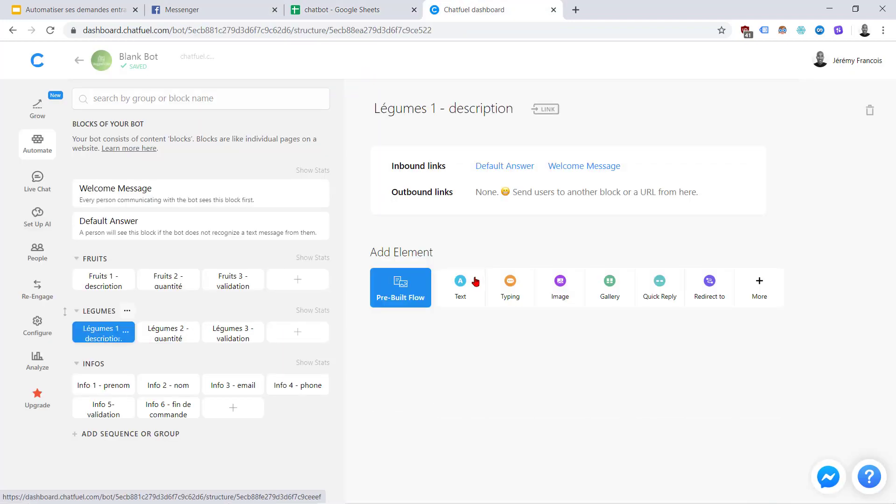
left_click(475, 281)
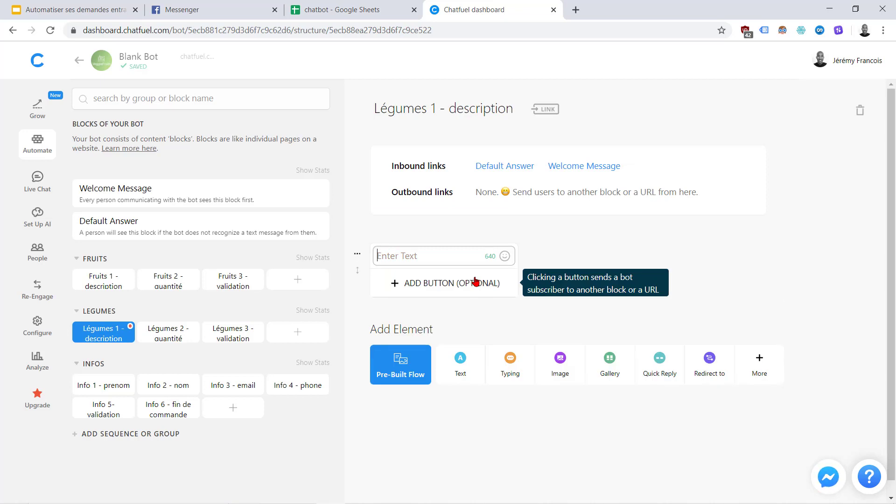
key("ctrl+v")
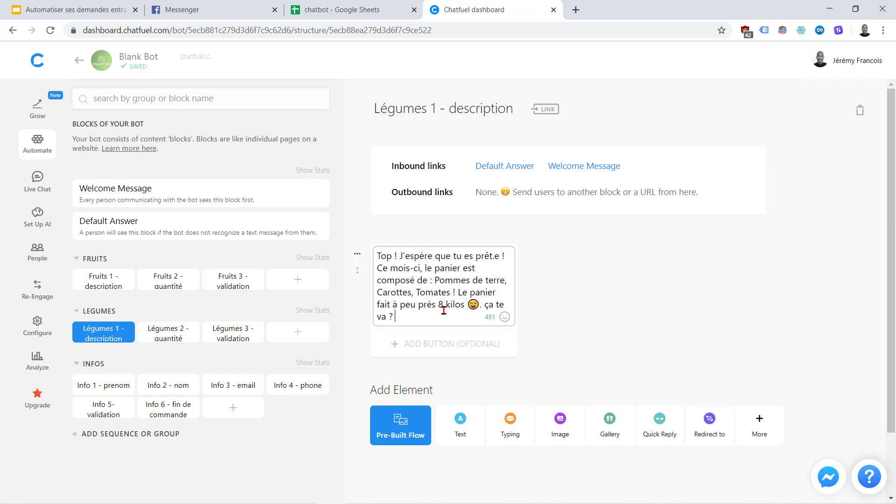
left_click(422, 344)
type("oui")
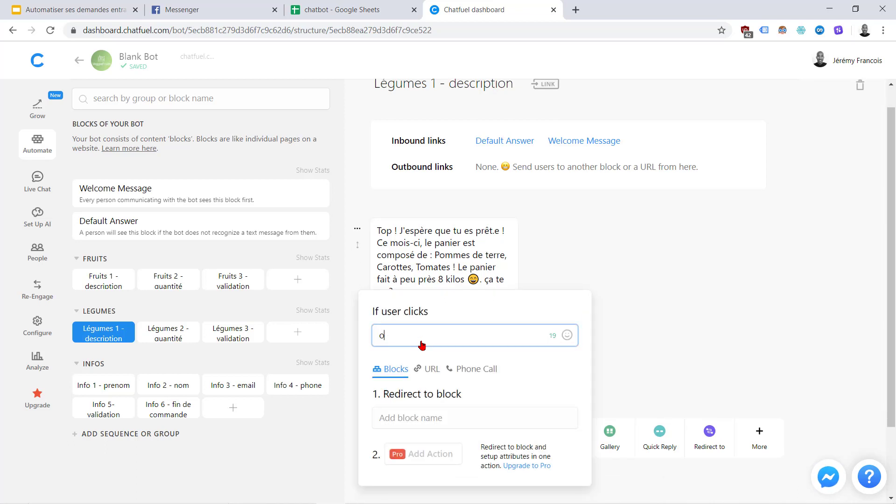
left_click(407, 414)
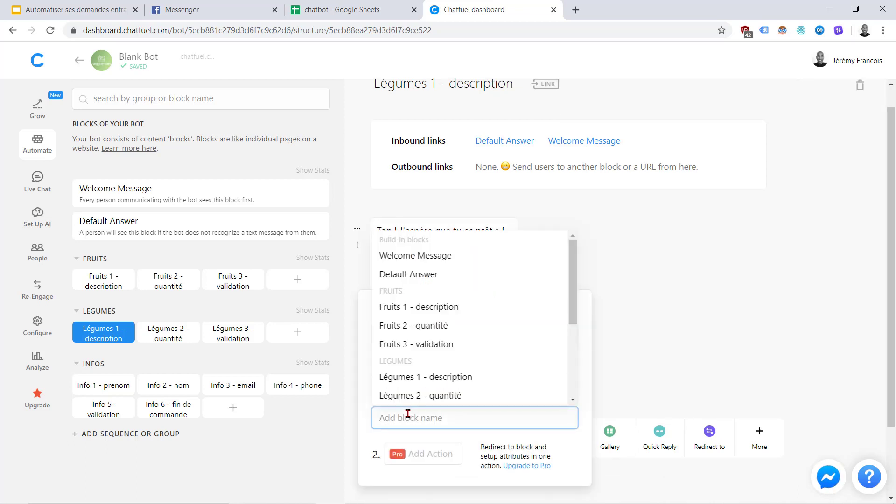
left_click(423, 395)
left_click(660, 385)
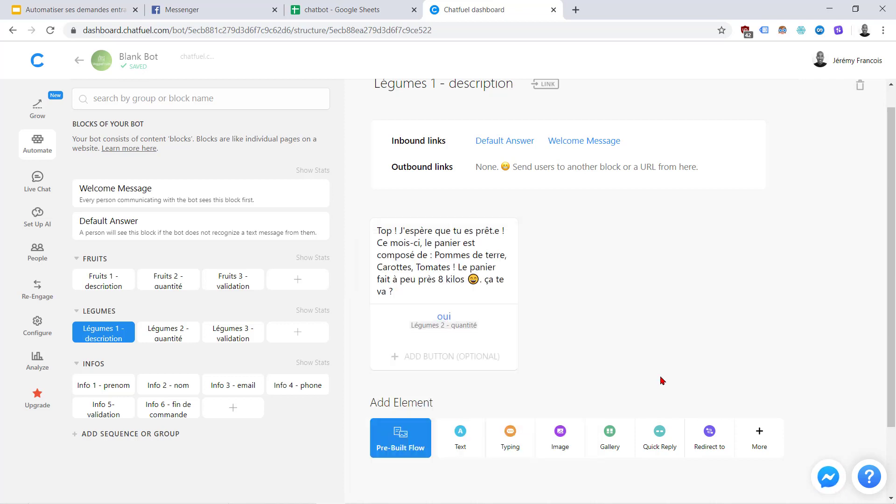
Add a 'non' reply button that leads to Welcome Message
left_click(425, 360)
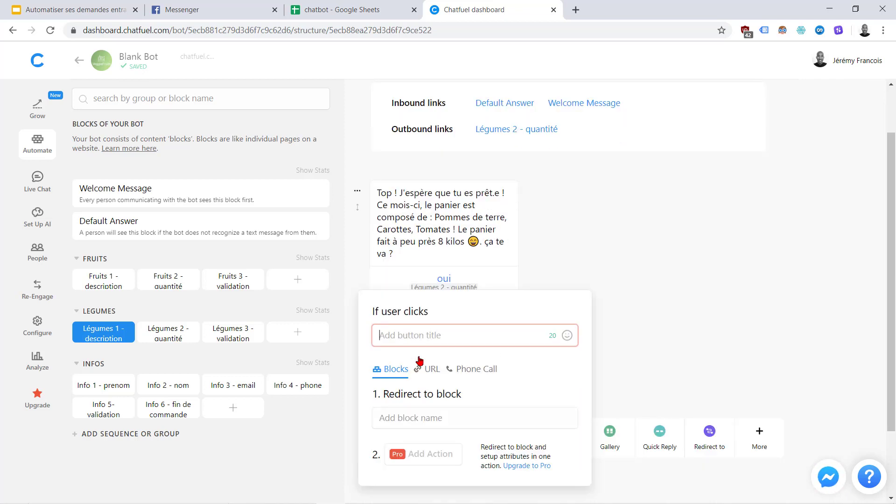
type("non")
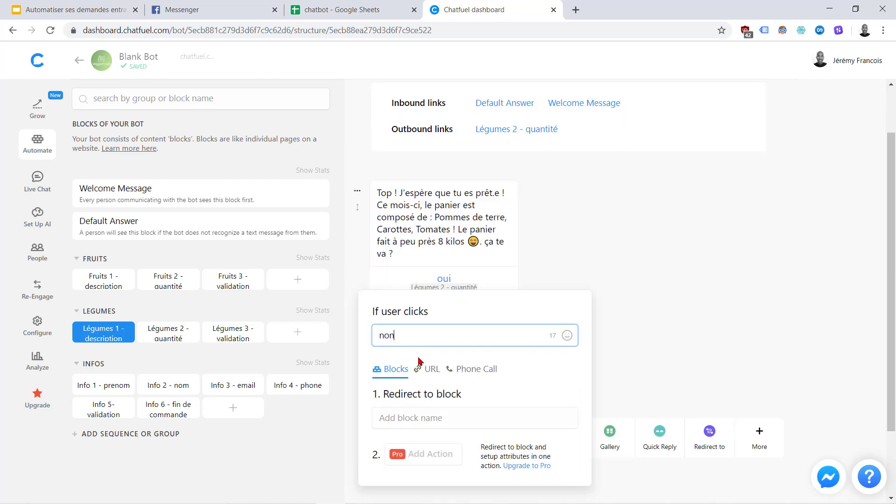
left_click(403, 419)
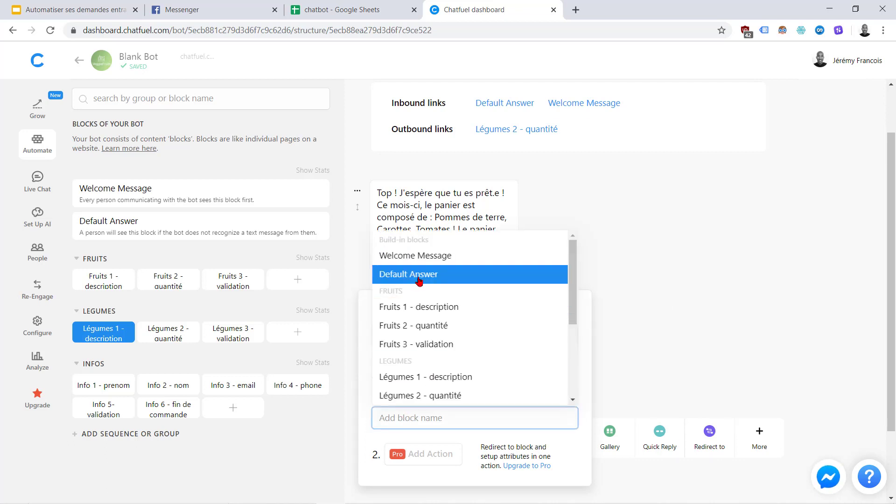
left_click(426, 257)
left_click(643, 144)
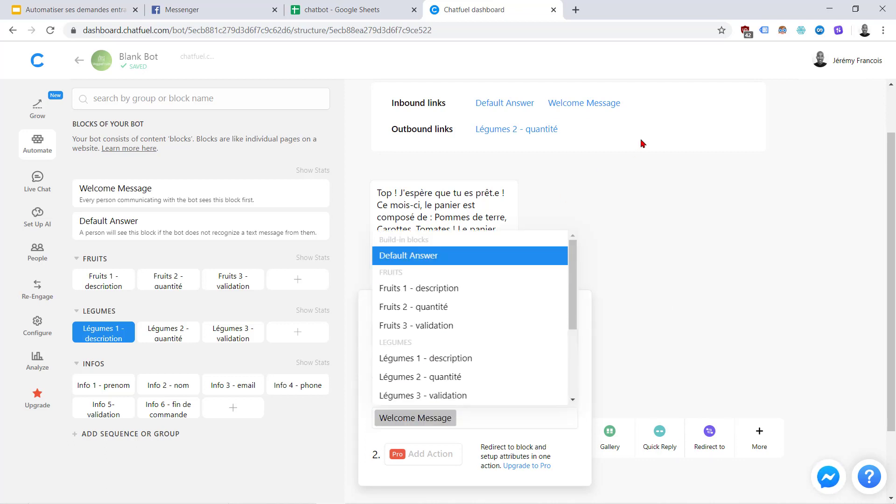
left_click(369, 5)
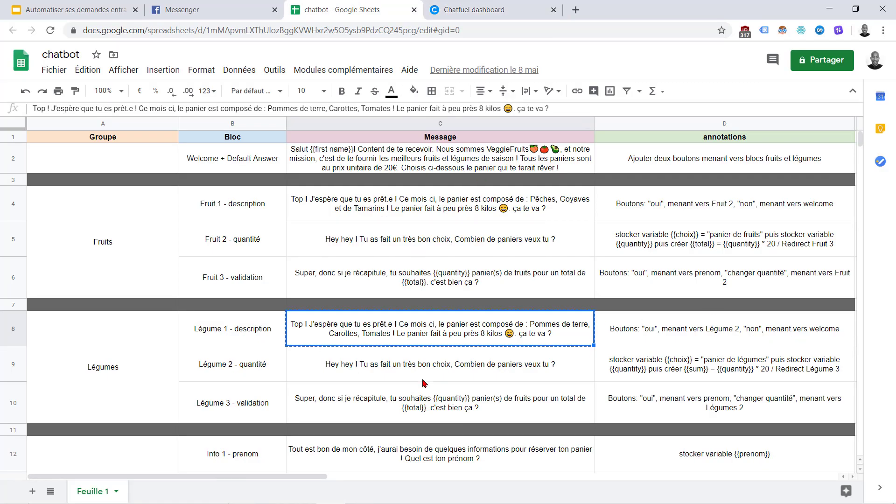
Copy the Légume 2 quantity question from cell C9
left_click(401, 363)
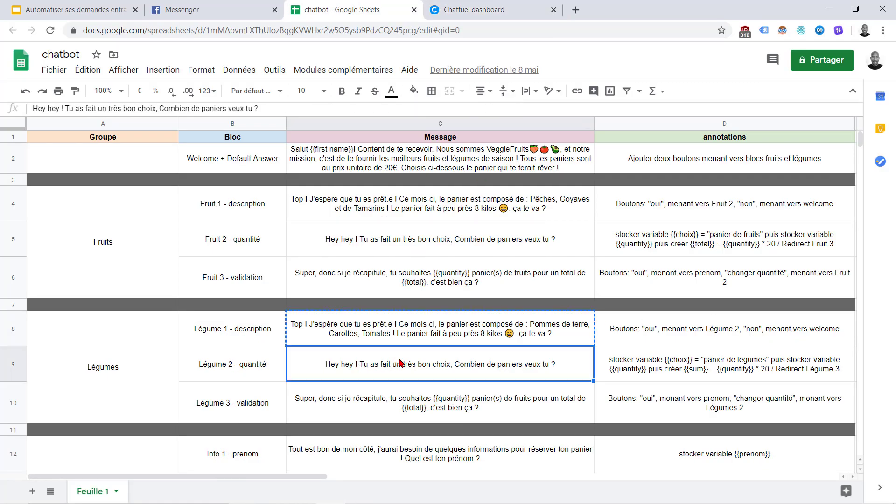
key("ctrl+c")
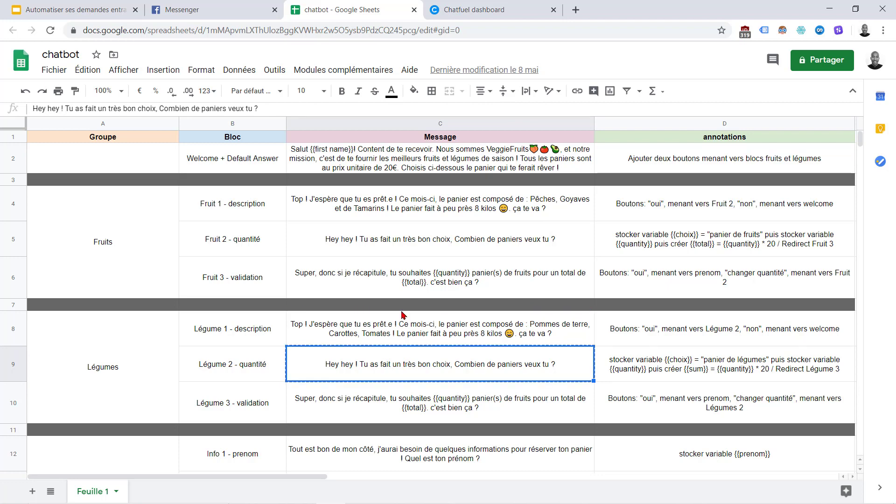
left_click(436, 5)
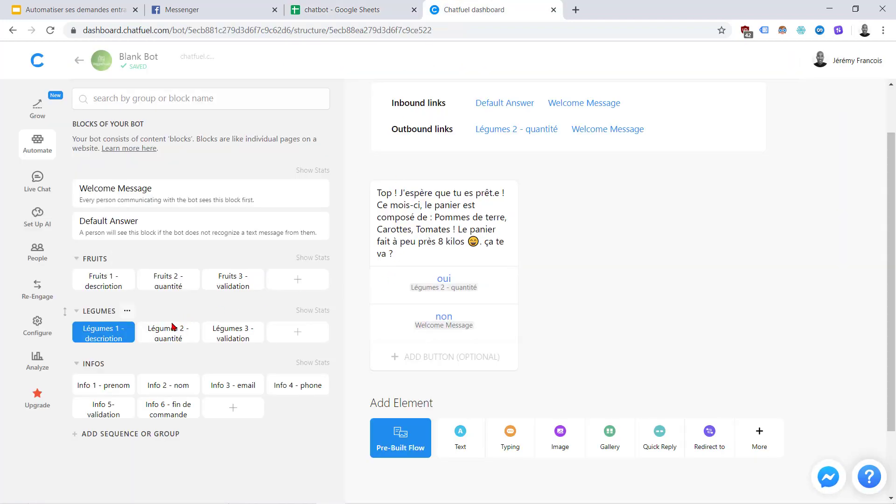
Open the Légumes 2 - quantité block and bring up the Chatfuel Plugins list
left_click(158, 336)
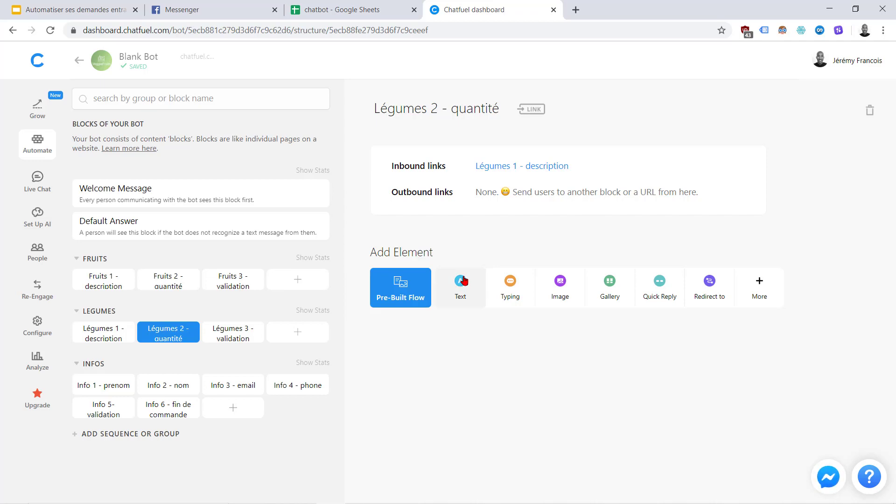
left_click(373, 10)
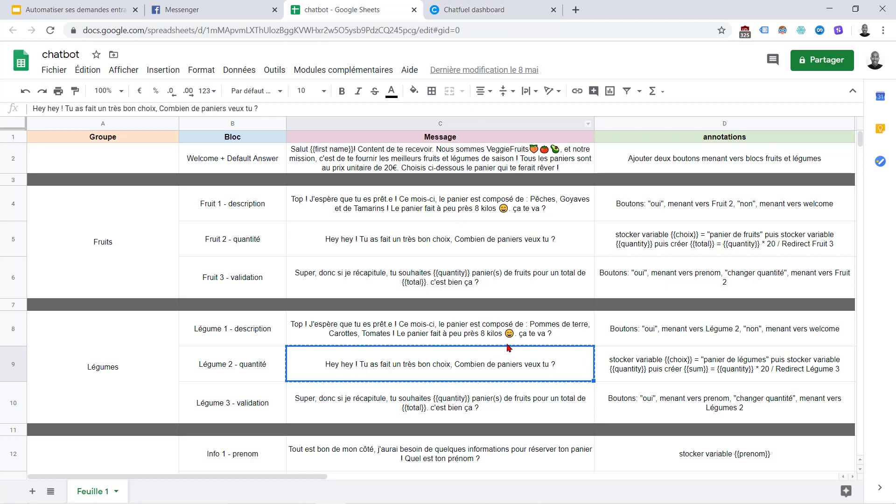
left_click(460, 5)
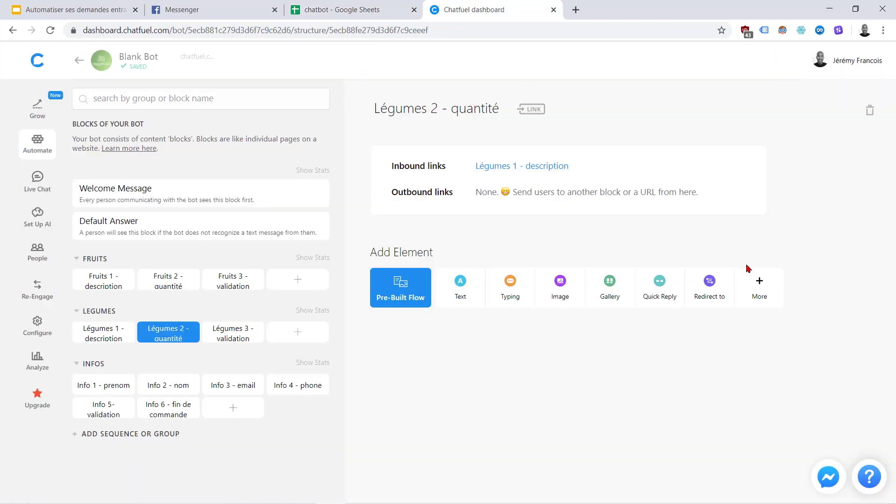
left_click(760, 284)
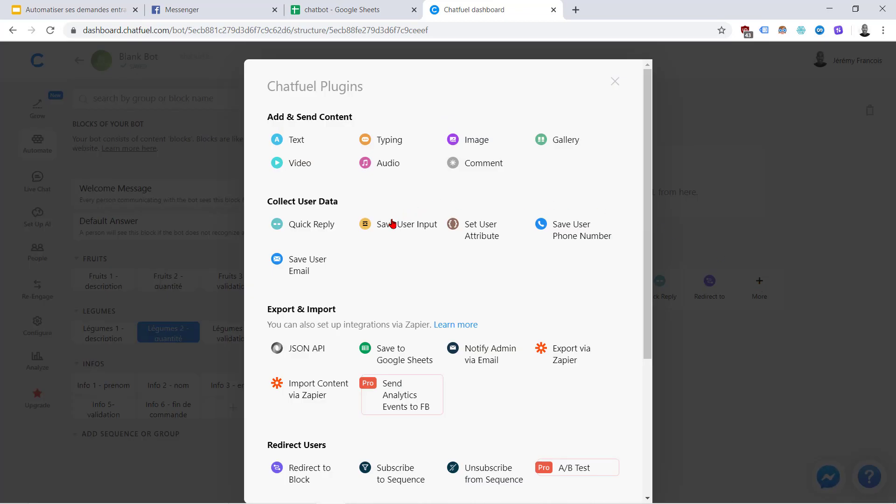
mouse_move(418, 232)
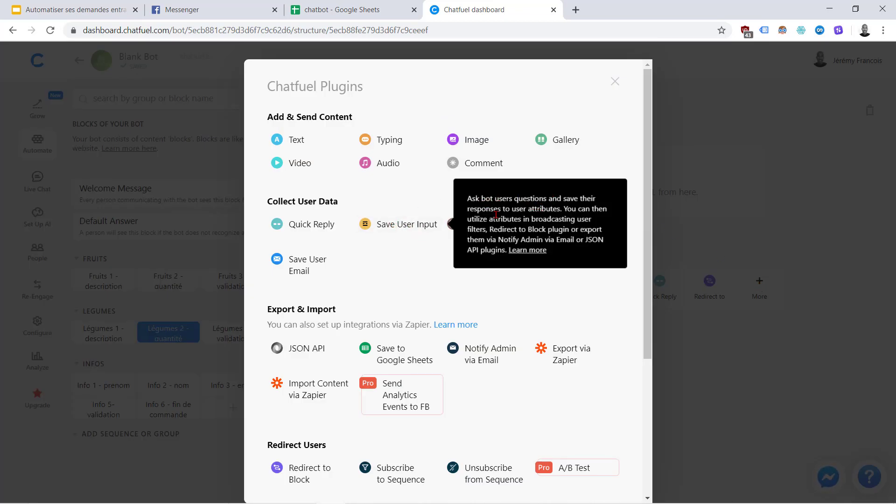
Add a Save User Input asking the pasted quantity question, with Number validation
left_click(402, 232)
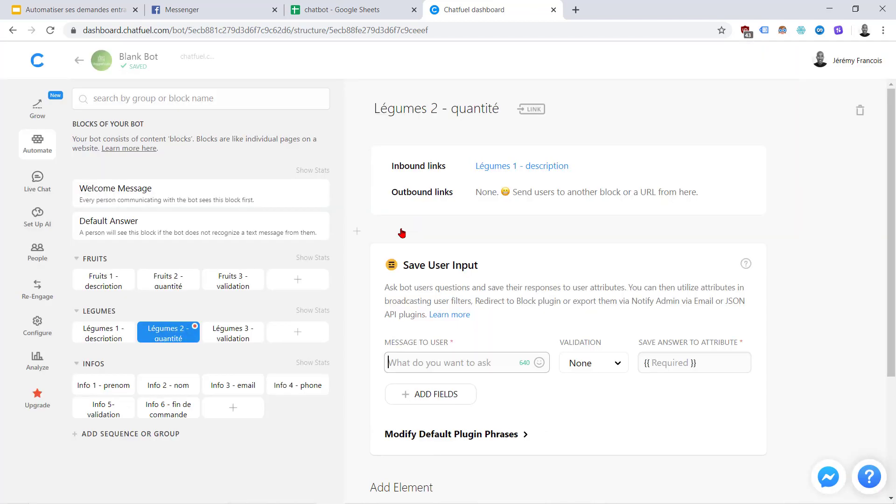
left_click(427, 357)
key("ctrl+v")
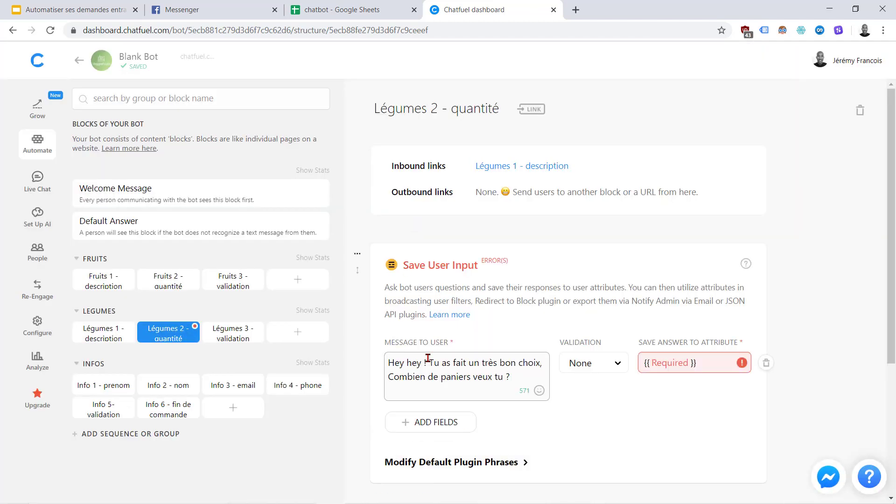
left_click(606, 368)
left_click(585, 434)
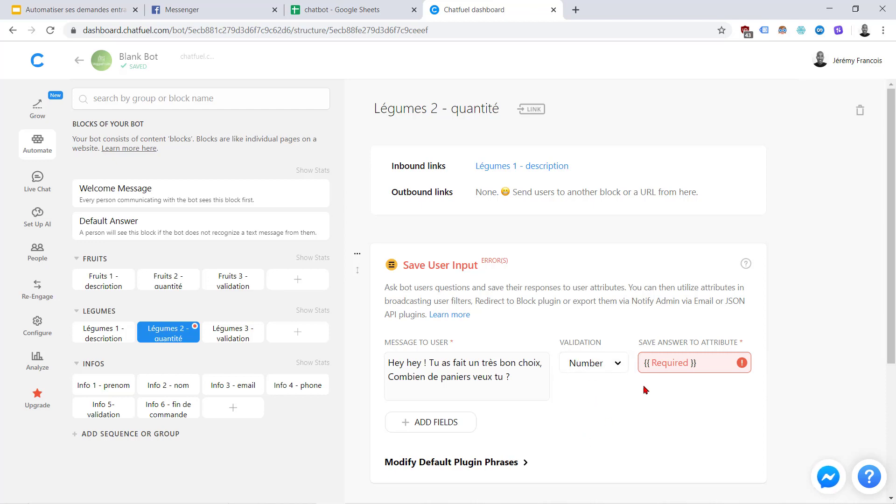
Save the answer to the attribute quantity, replacing the initial choix
left_click(672, 362)
left_click(374, 4)
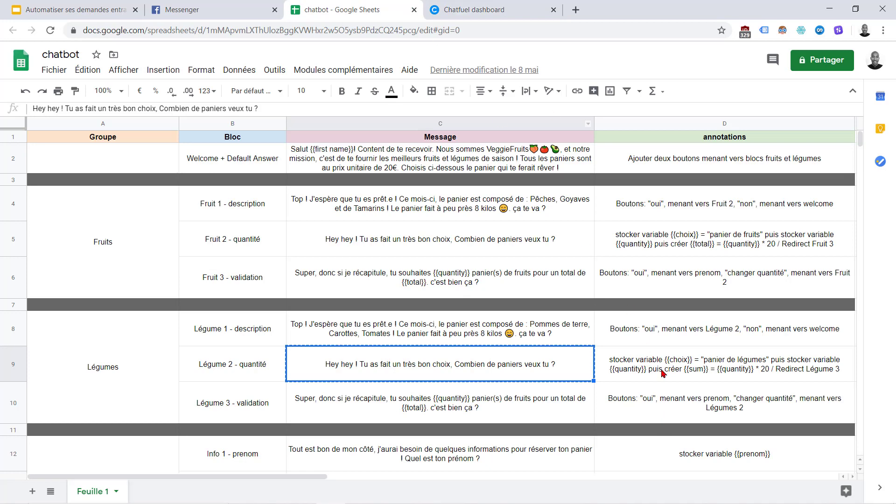
left_click(487, 6)
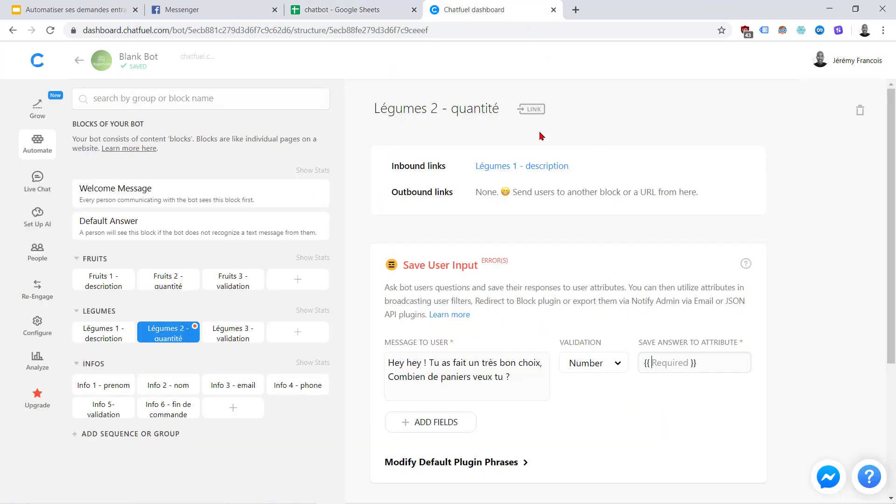
type("choix")
key("Return")
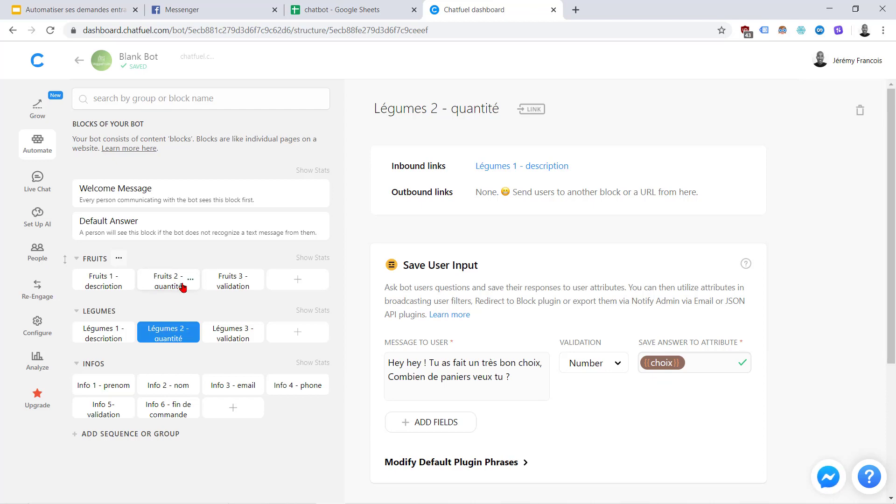
left_click(352, 11)
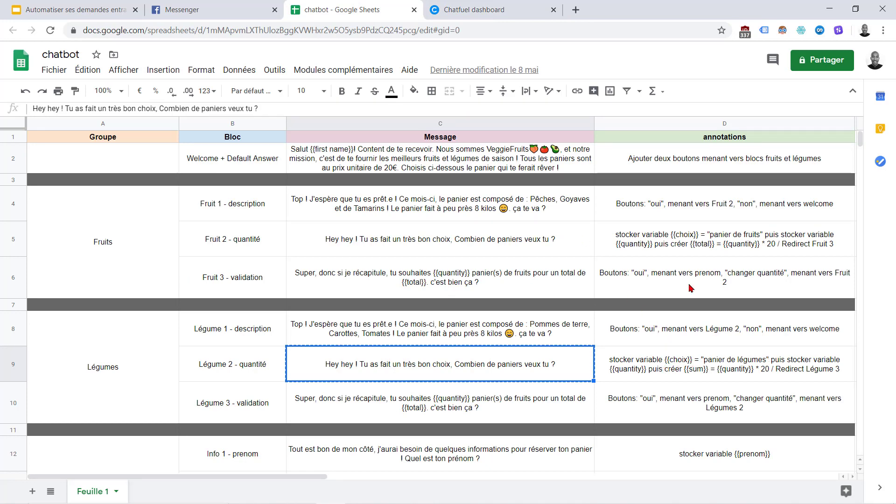
left_click(471, 11)
left_click(672, 363)
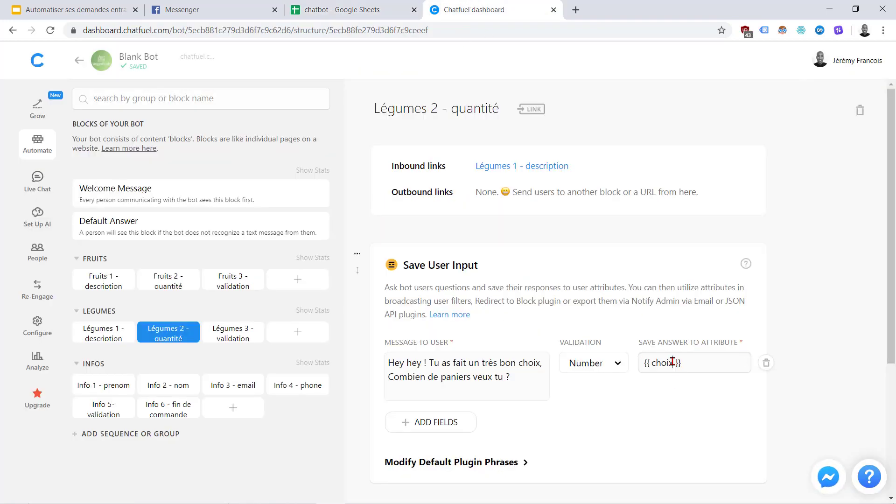
key("BackSpace")
key("BackSpace")
key("BackSpace")
key("BackSpace")
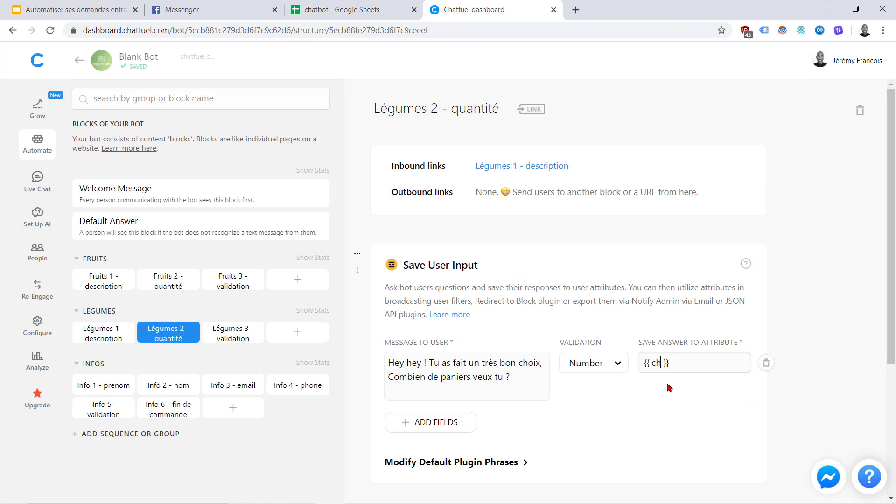
type("quantity")
left_click(670, 387)
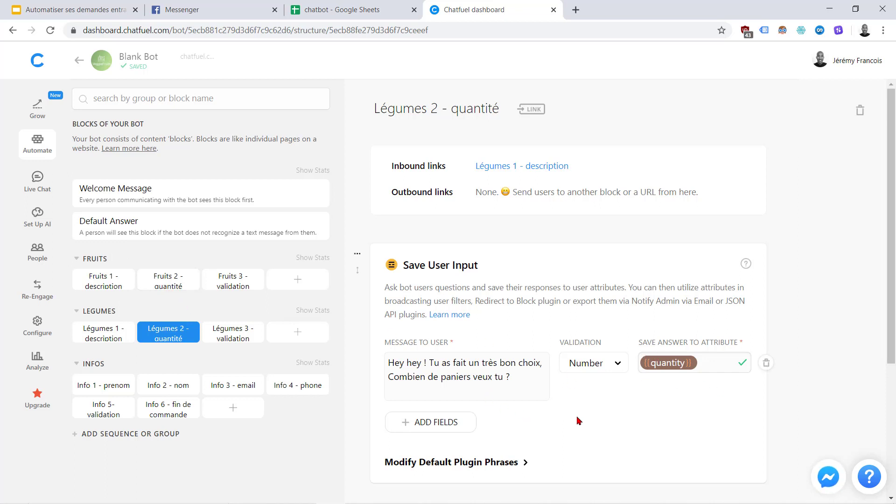
Add a Set User Attribute step setting choix to 'panier de légumes'
scroll(580, 421, "down", 4)
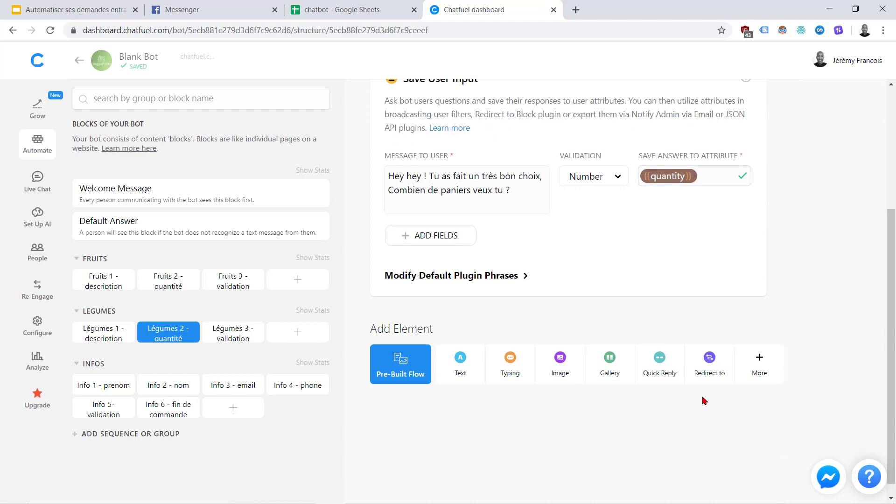
left_click(753, 372)
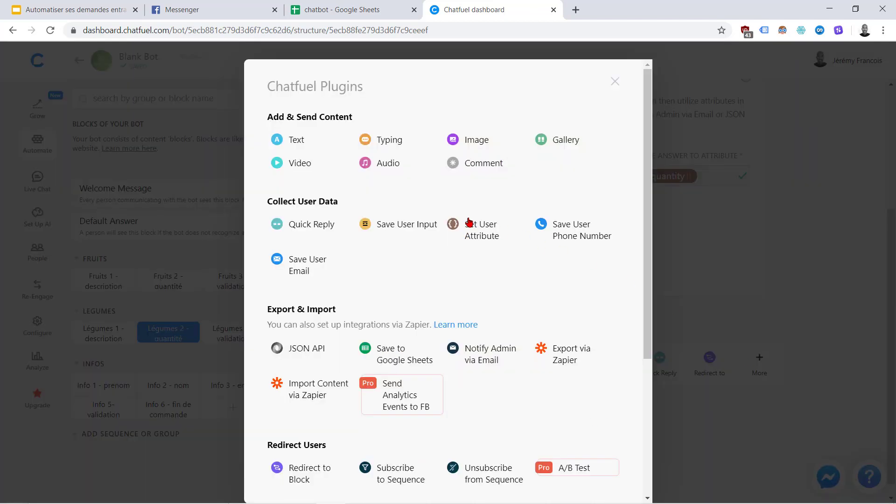
left_click(486, 229)
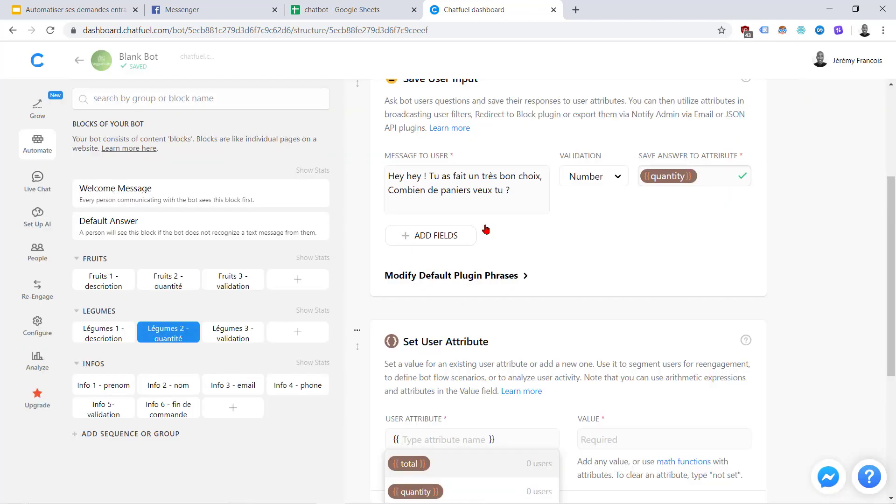
scroll(606, 356, "down", 3)
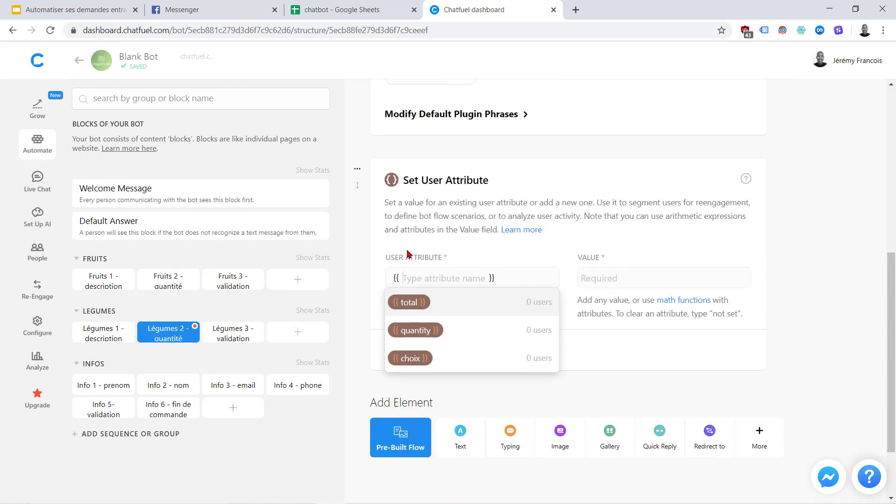
left_click(422, 360)
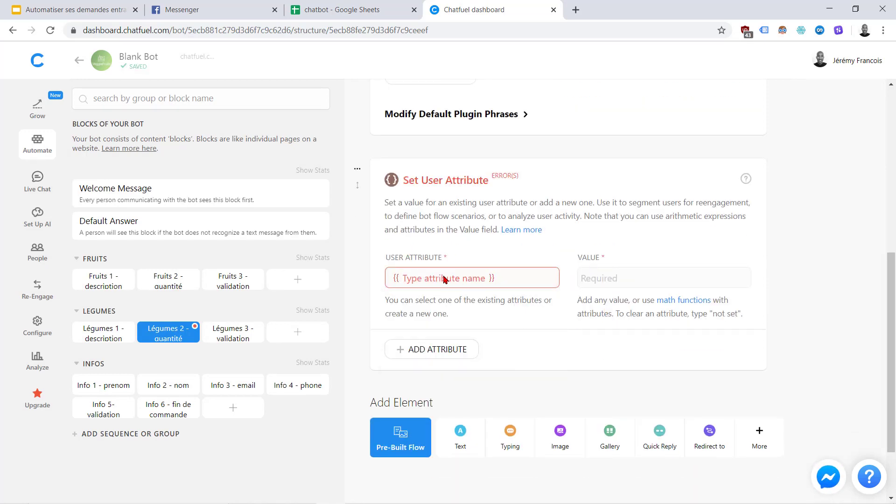
left_click(458, 280)
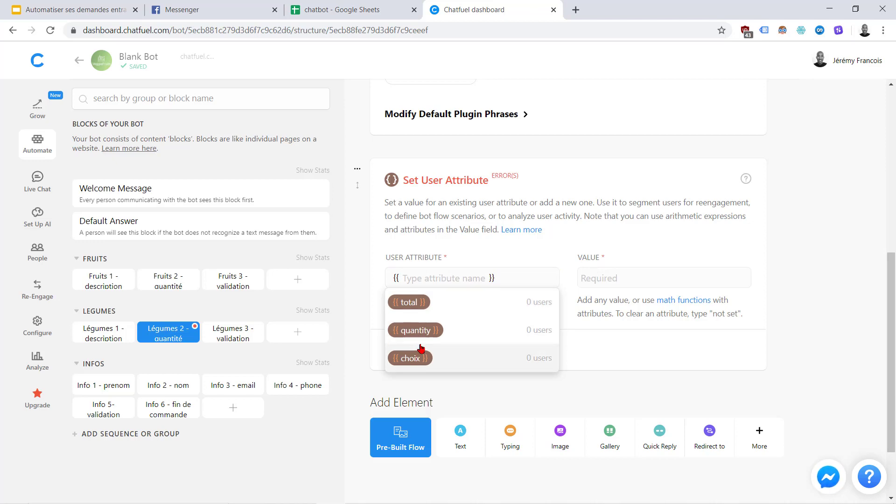
scroll(610, 272, "up", 5)
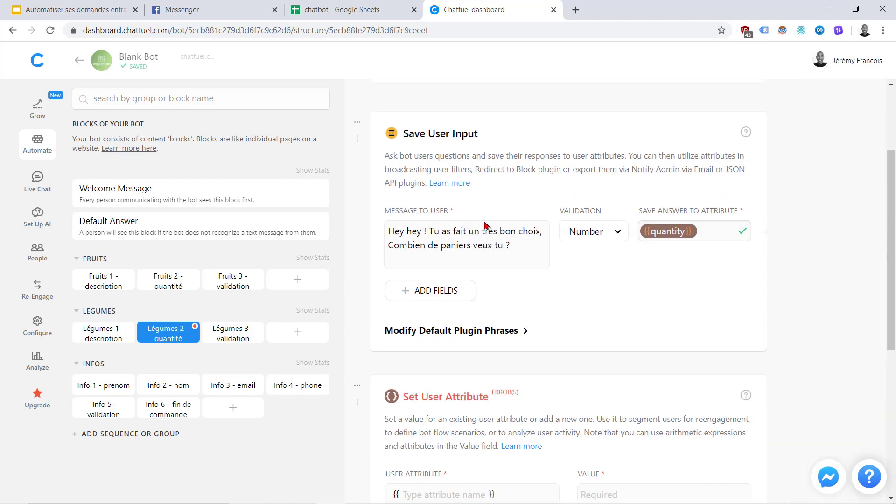
left_click(617, 313)
scroll(560, 402, "down", 5)
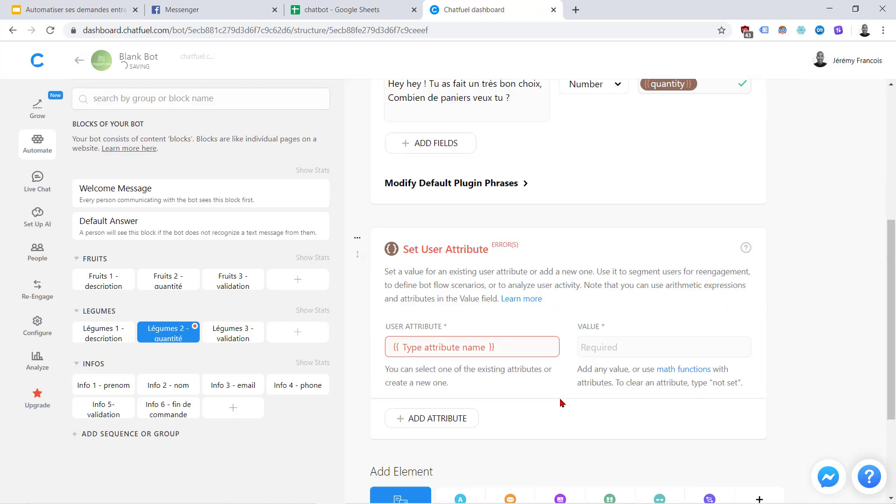
left_click(421, 290)
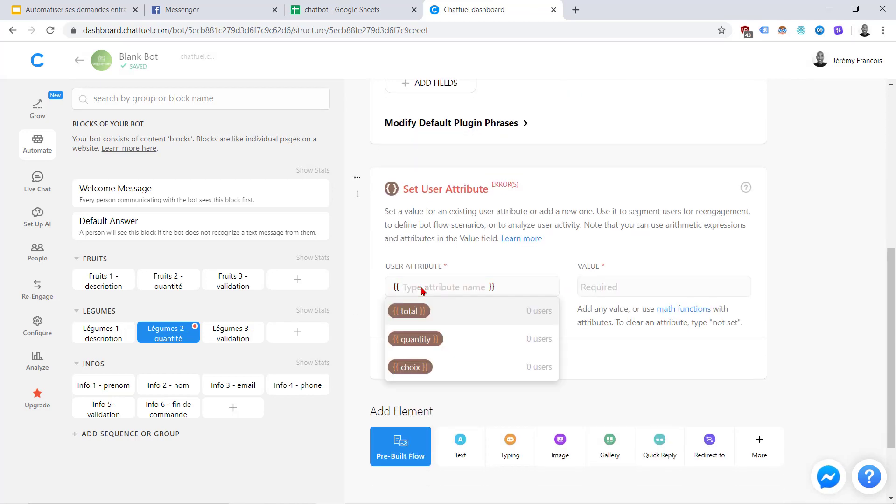
type("choix")
key("Return")
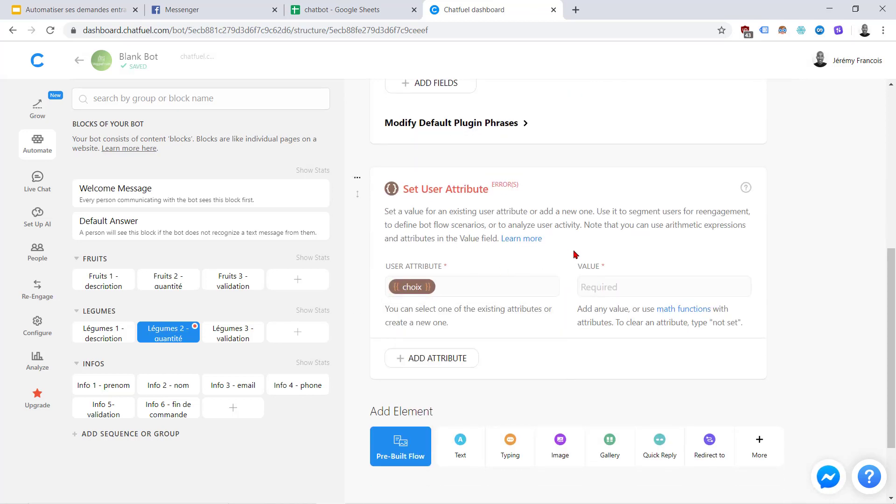
left_click(613, 289)
type("panier")
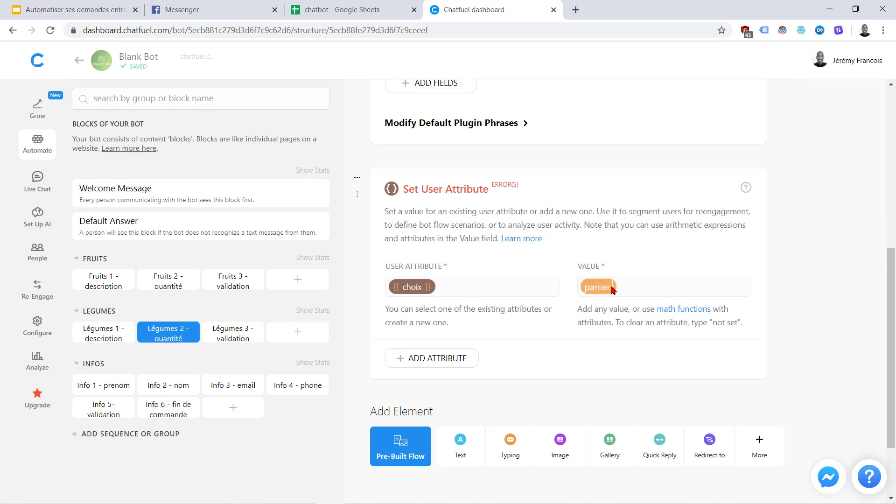
type(" de légumes")
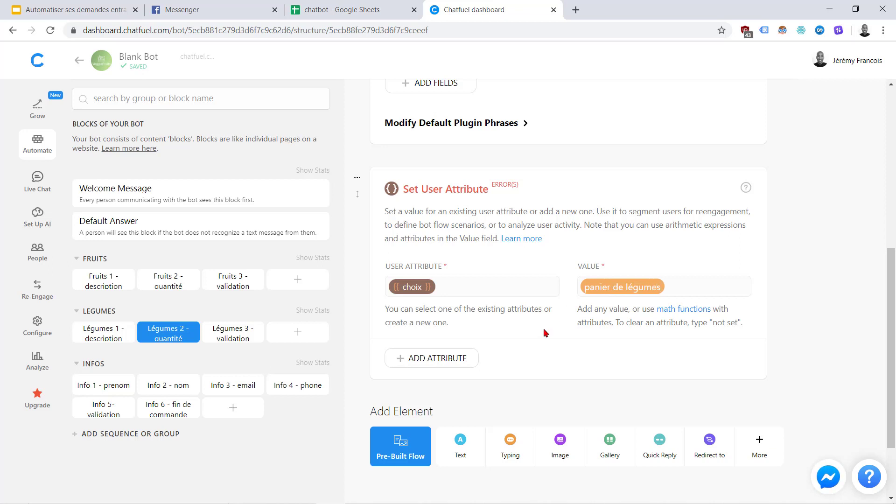
Set a second attribute total to {{quantity}}*20
left_click(454, 357)
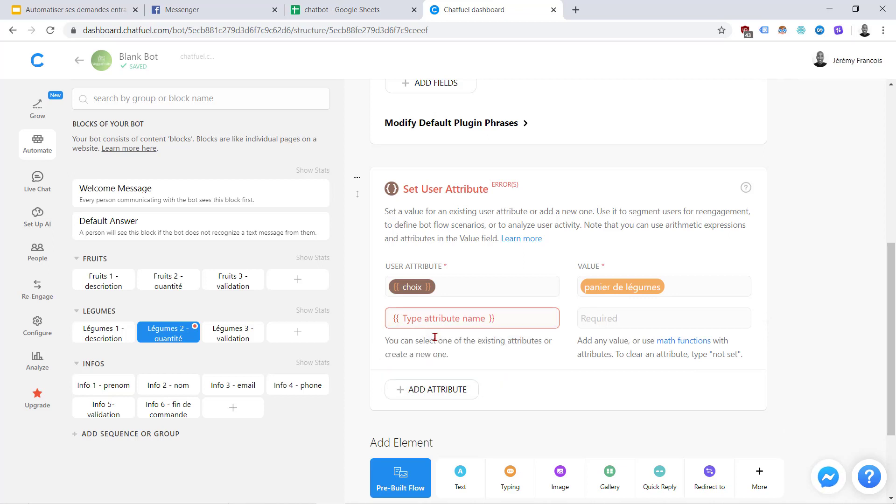
left_click(474, 318)
type("tot")
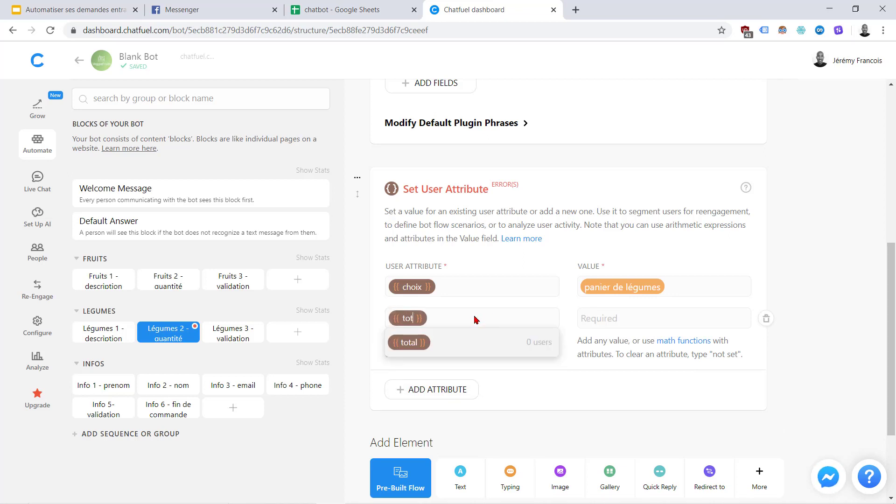
type("al")
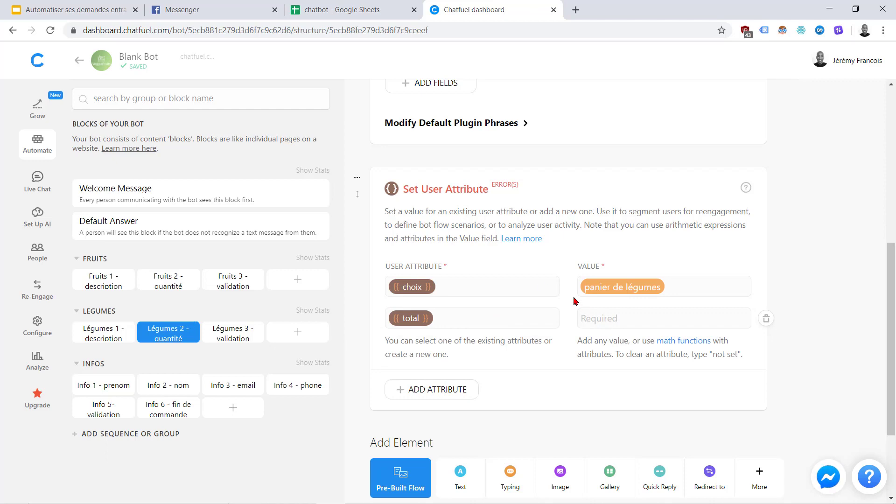
left_click(379, 4)
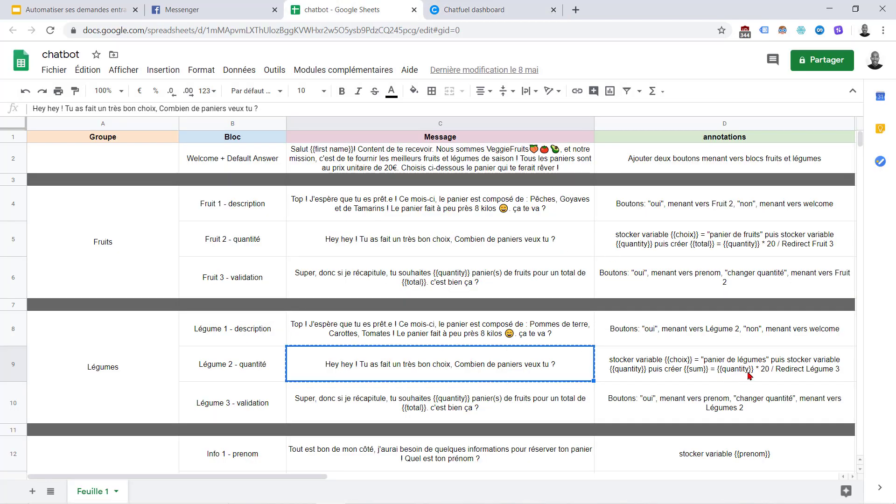
left_click(453, 3)
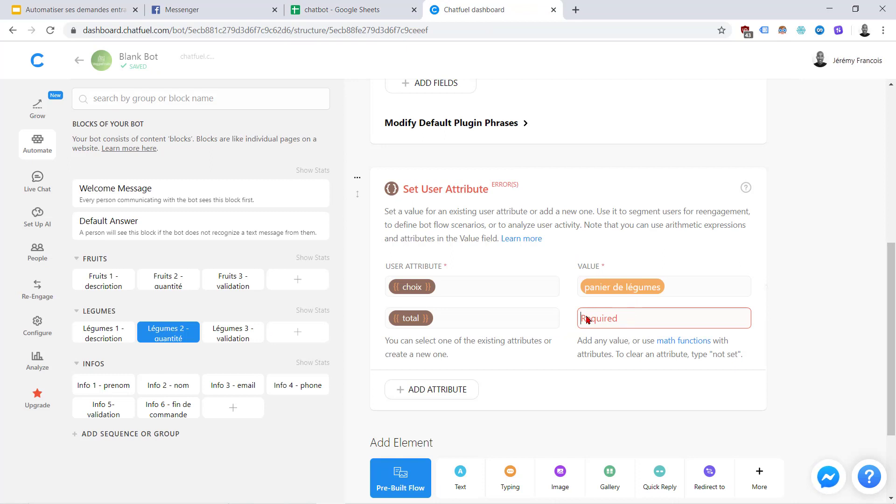
left_click(607, 327)
type("44")
key("BackSpace")
key("BackSpace")
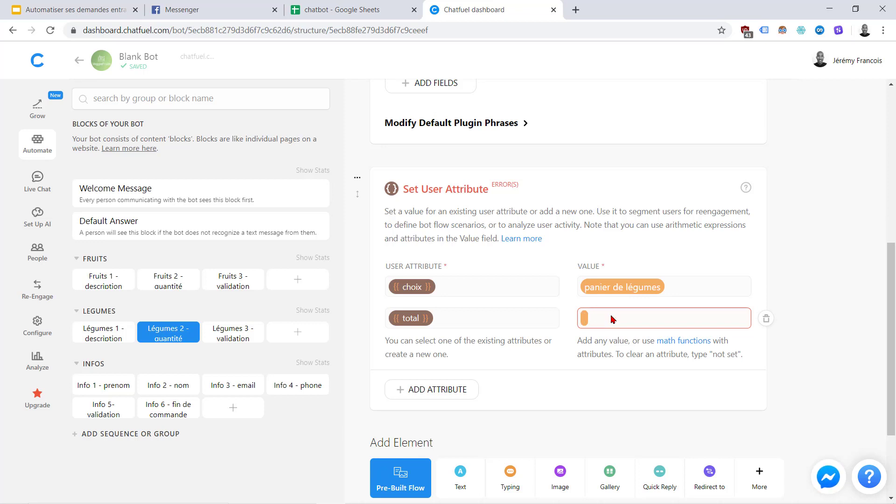
type("{{")
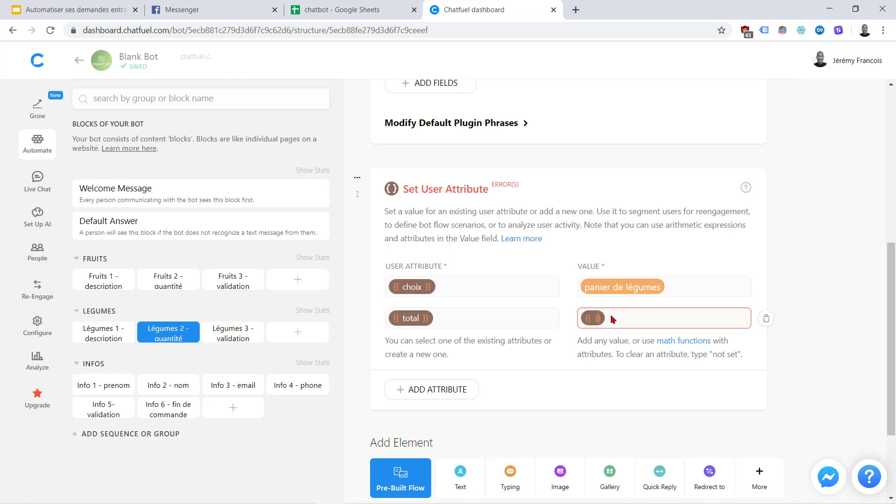
type("quantity")
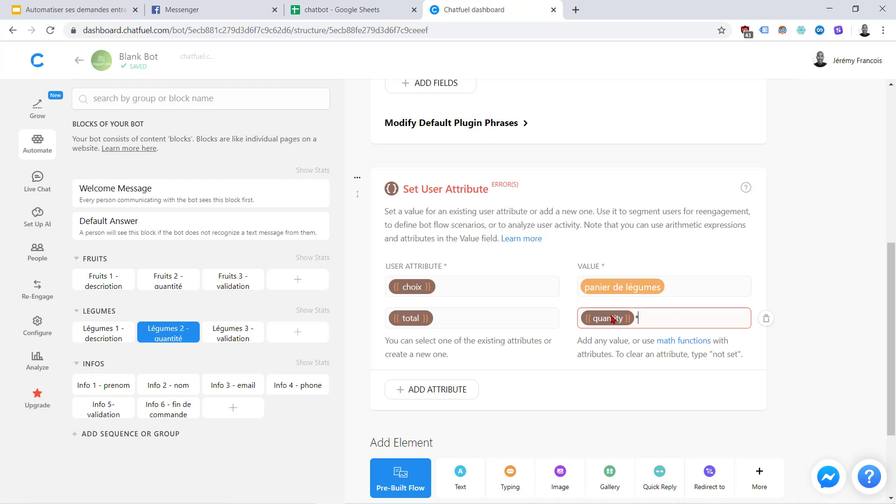
left_click(569, 362)
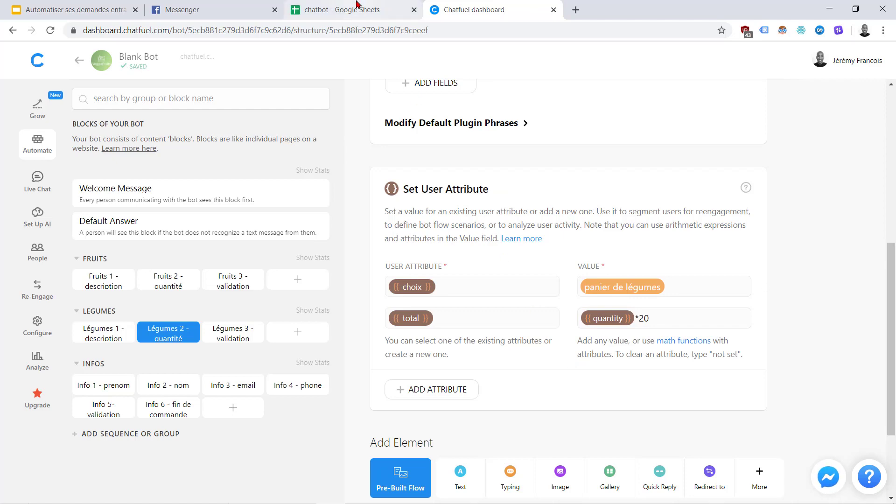
Redirect the block to Légumes 3 - validation and open that block
left_click(335, 9)
left_click(729, 365)
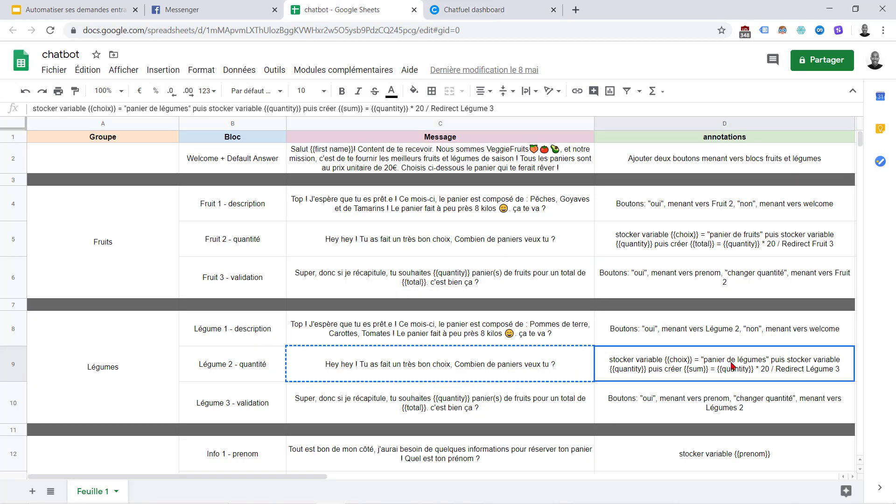
left_click(472, 6)
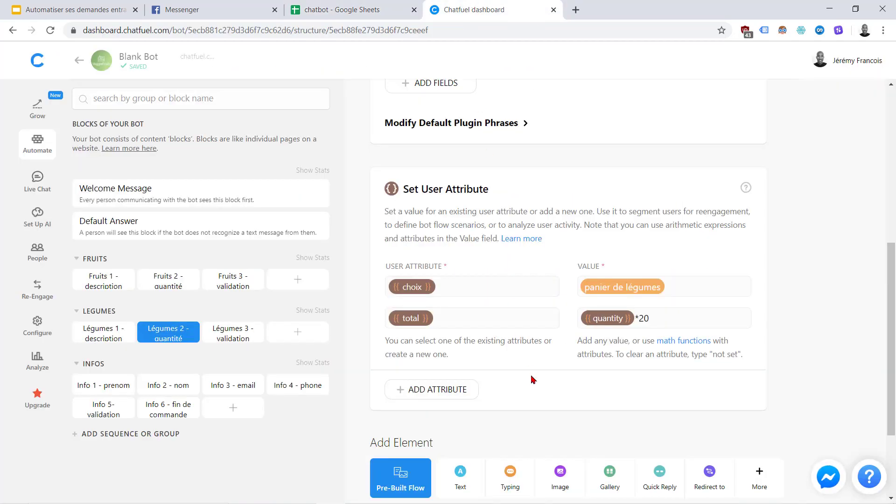
left_click(708, 475)
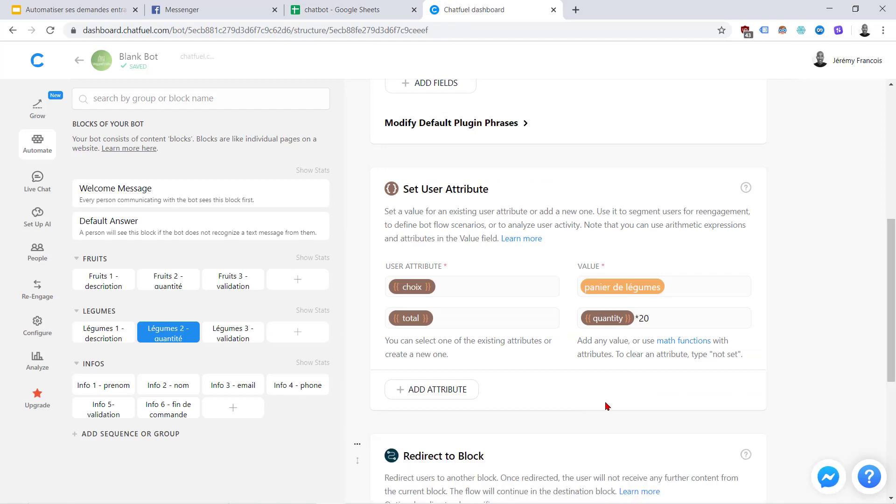
scroll(561, 377, "down", 6)
left_click(440, 264)
scroll(455, 411, "down", 3)
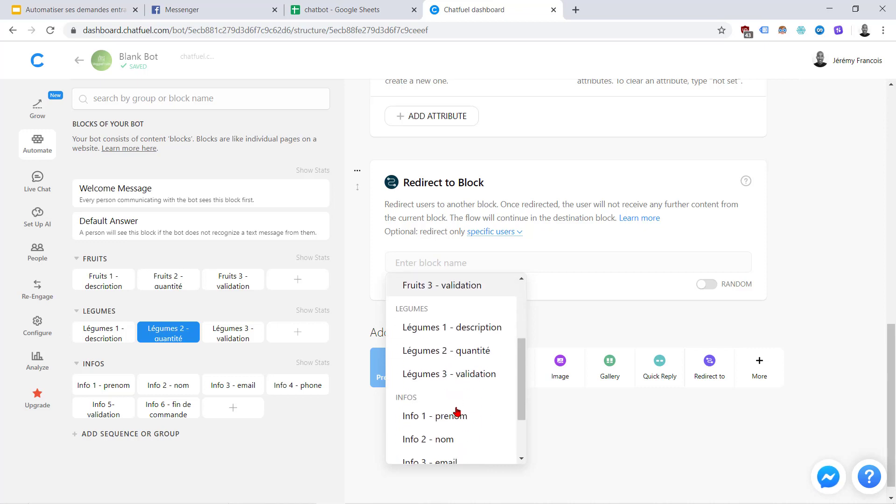
scroll(456, 411, "down", 1)
left_click(418, 348)
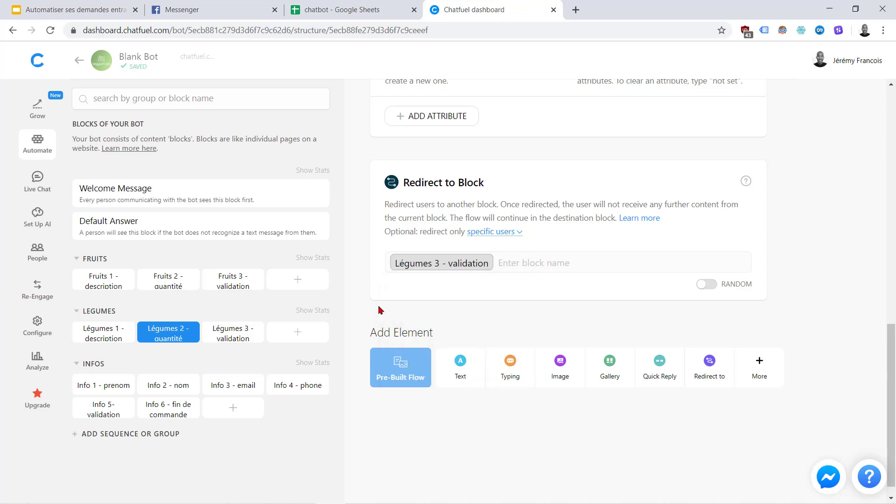
left_click(221, 333)
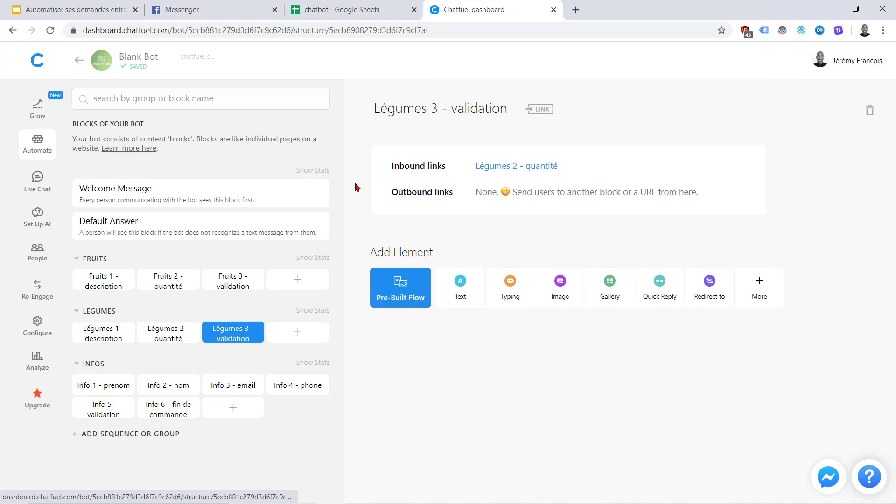
Add a text card with the recap message from C10, appending 'euros.'
left_click(347, 6)
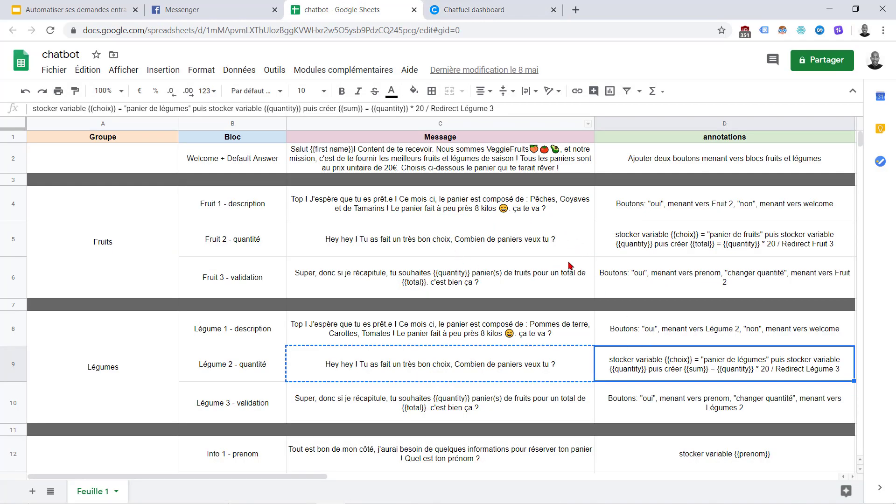
left_click(487, 412)
key("ctrl+c")
left_click(493, 6)
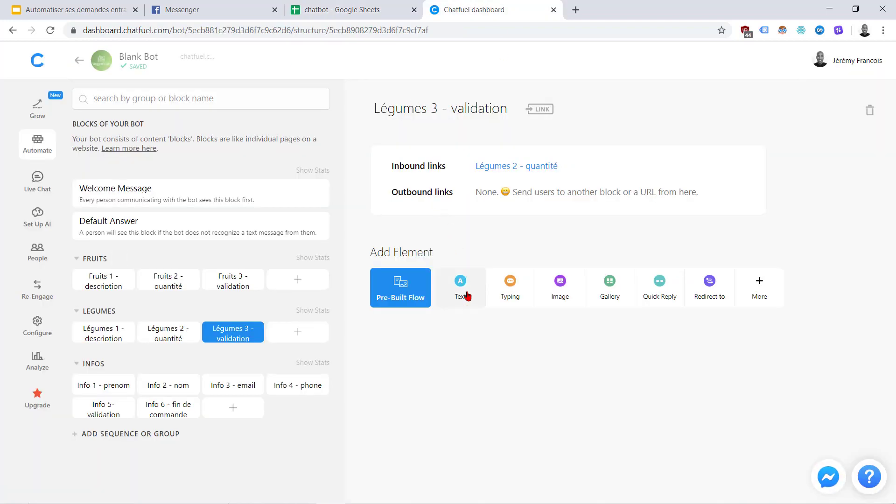
left_click(467, 296)
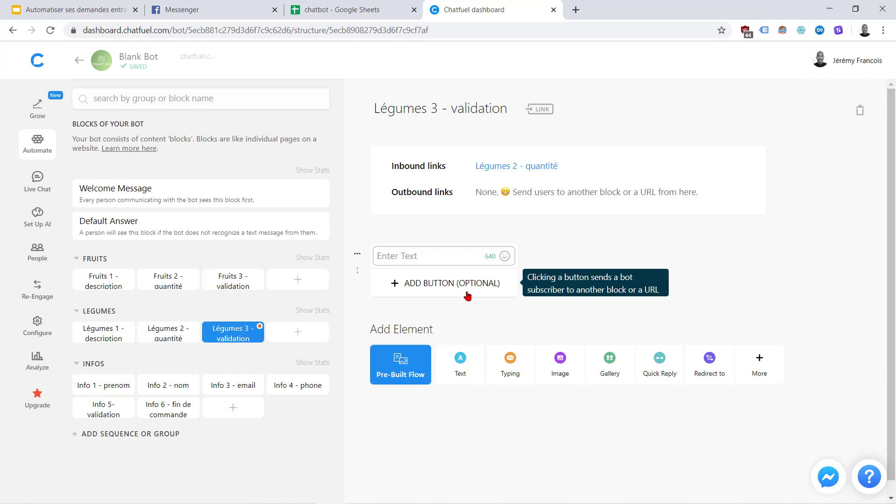
key("ctrl+v")
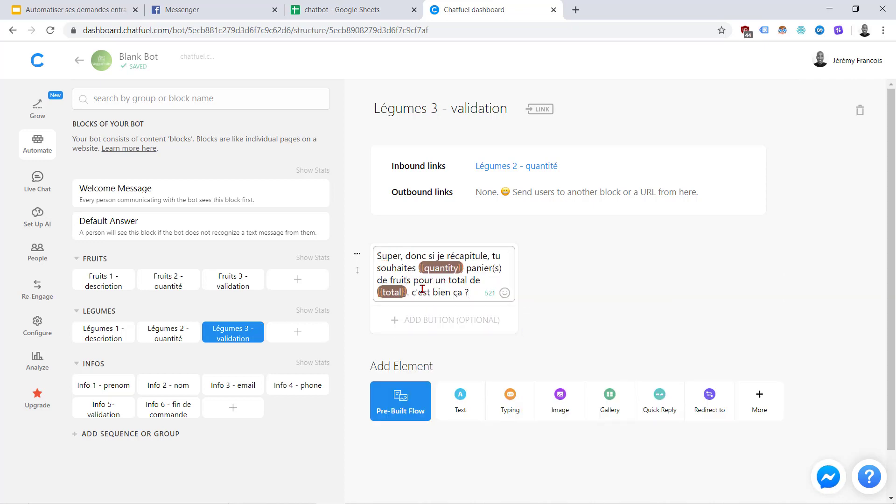
type("euros.")
left_click(360, 331)
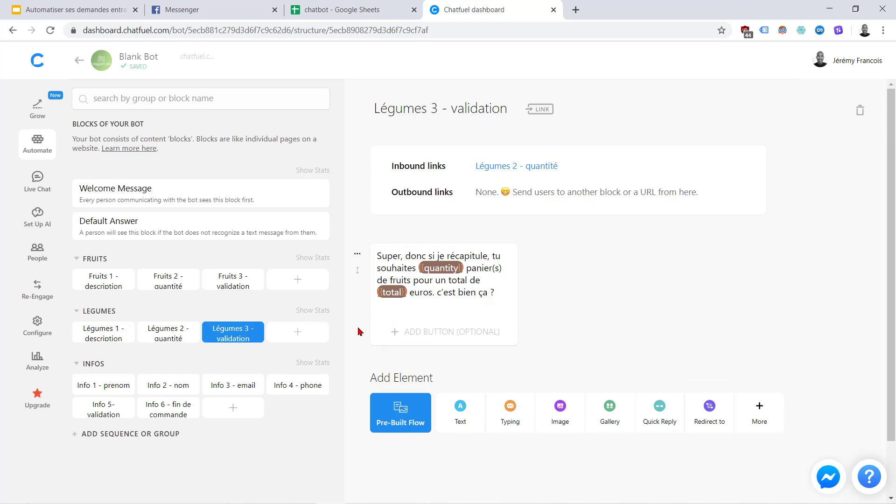
Add an 'oui' reply button that leads to Info 1 - prenom
left_click(405, 330)
type("oui")
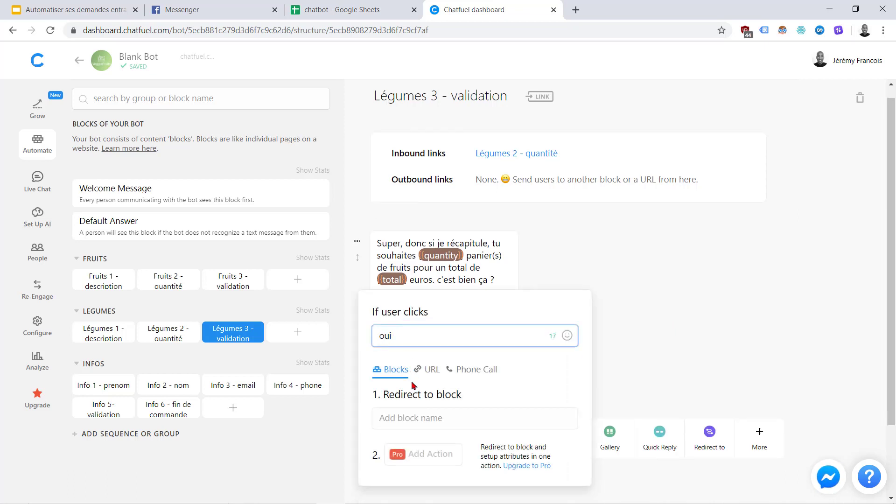
left_click(410, 418)
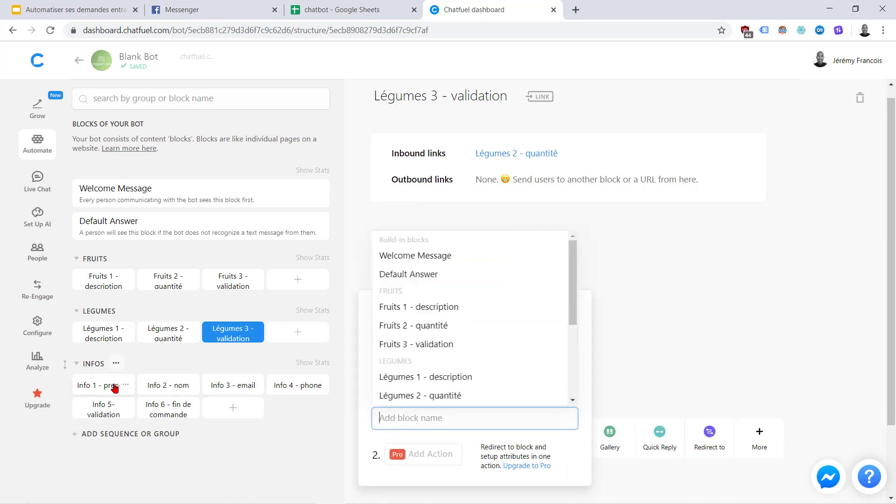
scroll(442, 333, "down", 3)
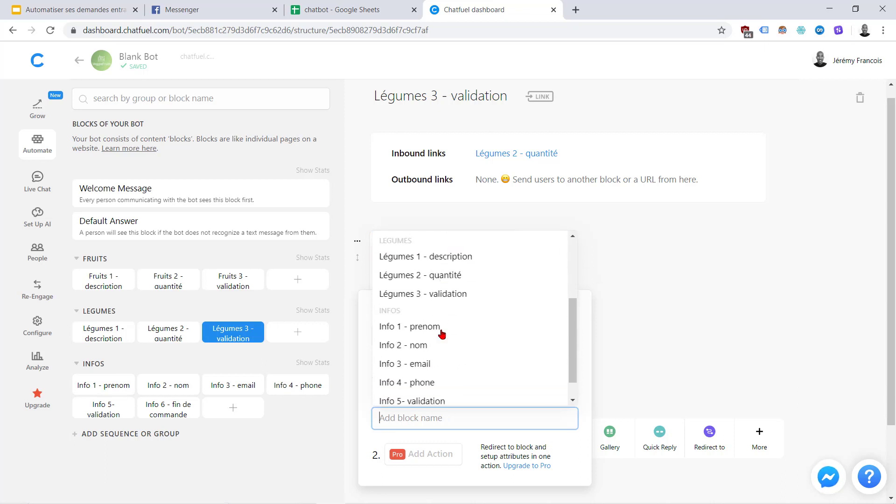
left_click(416, 305)
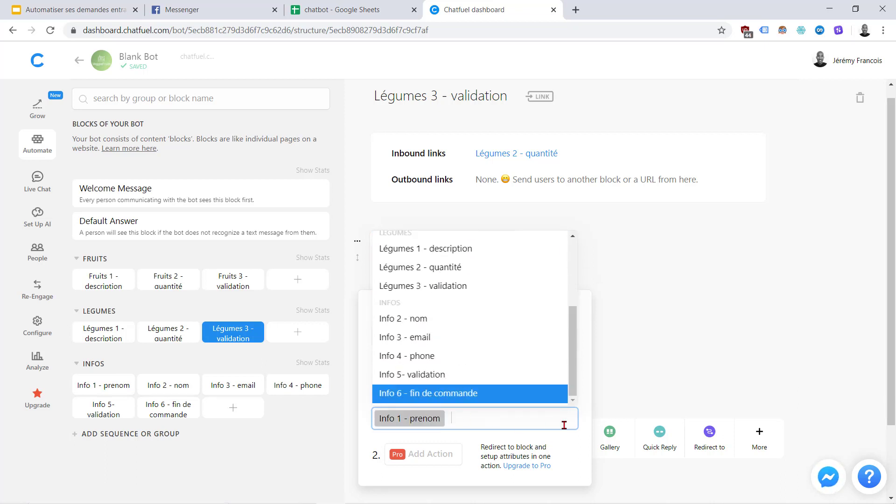
left_click(629, 402)
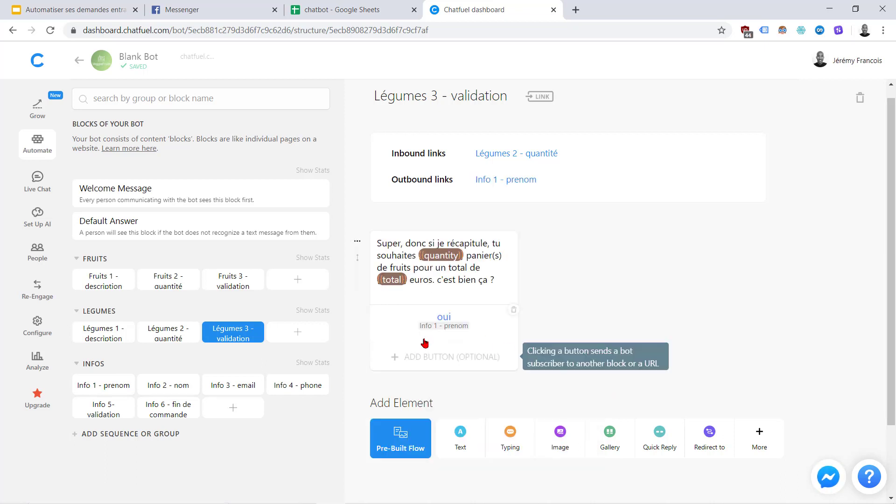
Add a 'changer quantité' button back to Légumes 2 - quantité, then open Info 1 - prenom
left_click(419, 354)
type("changer quantité")
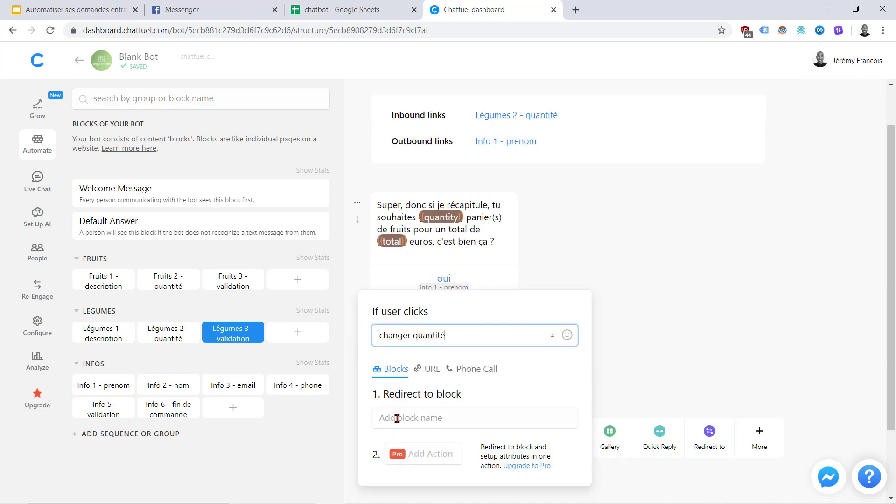
left_click(397, 418)
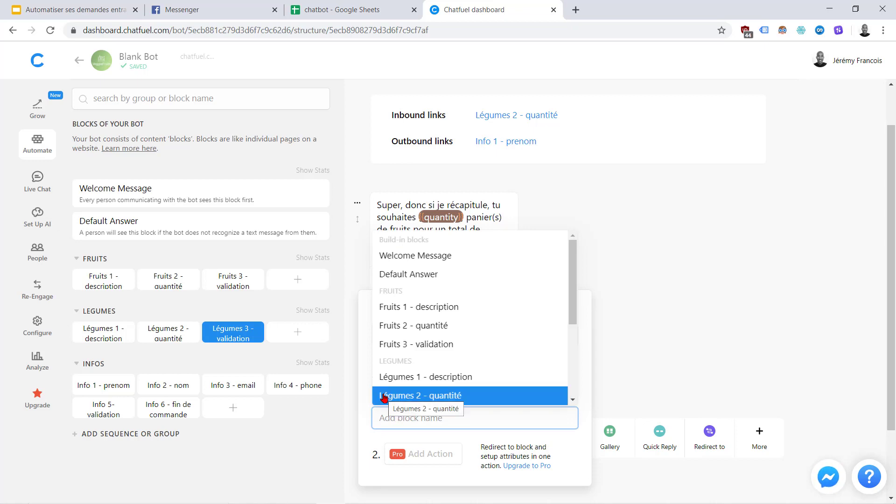
scroll(429, 386, "down", 2)
scroll(429, 387, "down", 1)
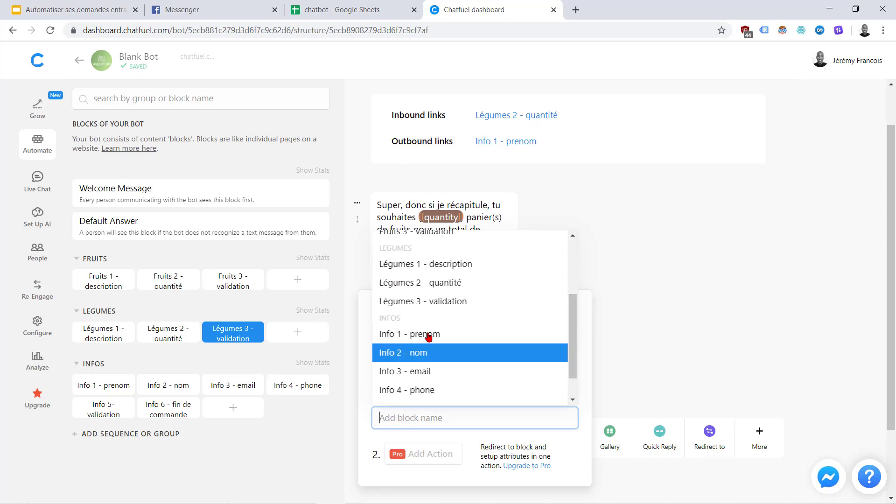
left_click(443, 285)
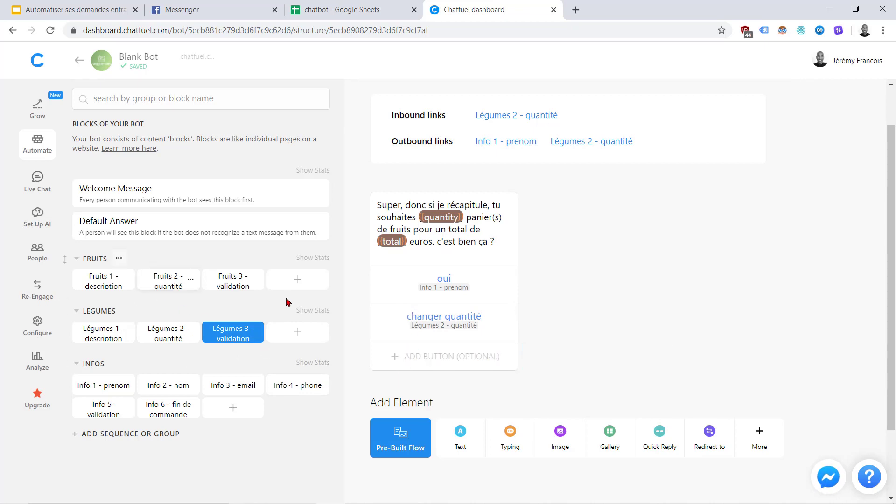
left_click(100, 391)
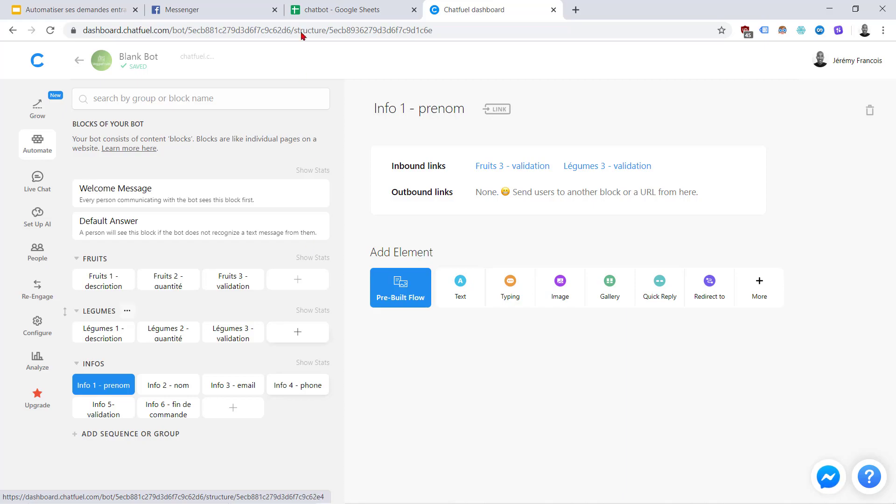
Copy the first-name question for Info 1 - prenom from cell C12
left_click(310, 6)
scroll(409, 366, "down", 8)
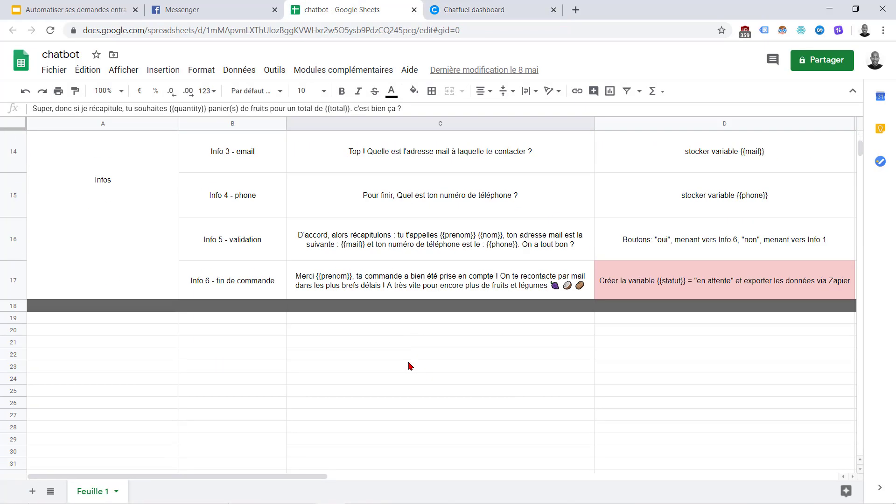
scroll(409, 366, "up", 5)
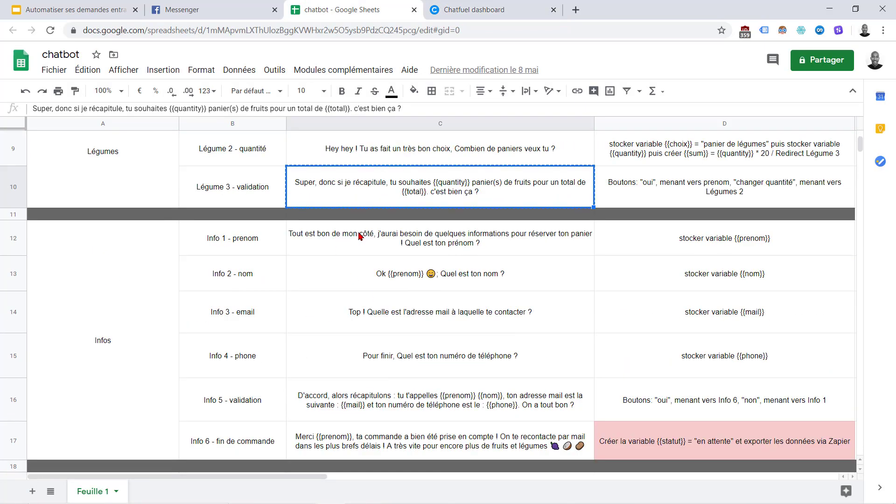
left_click(376, 235)
key("ctrl+c")
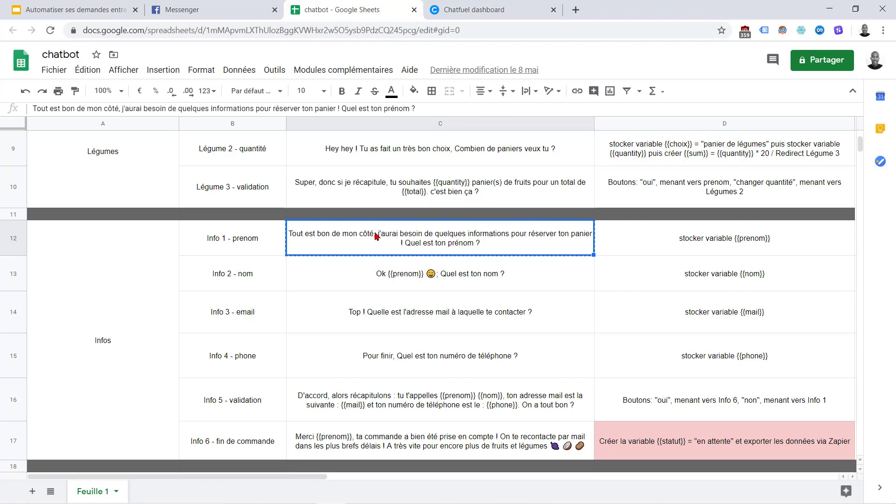
left_click(460, 8)
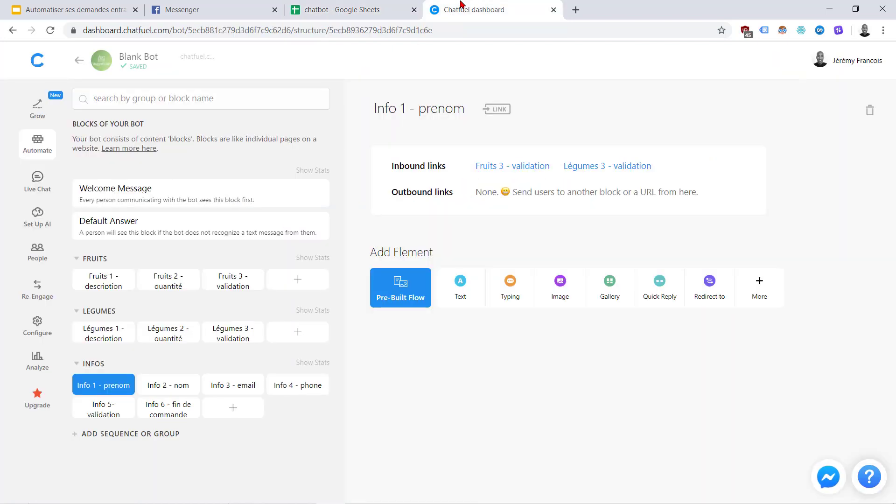
Add a Save User Input asking the first name, no validation, saved to prenom
left_click(758, 284)
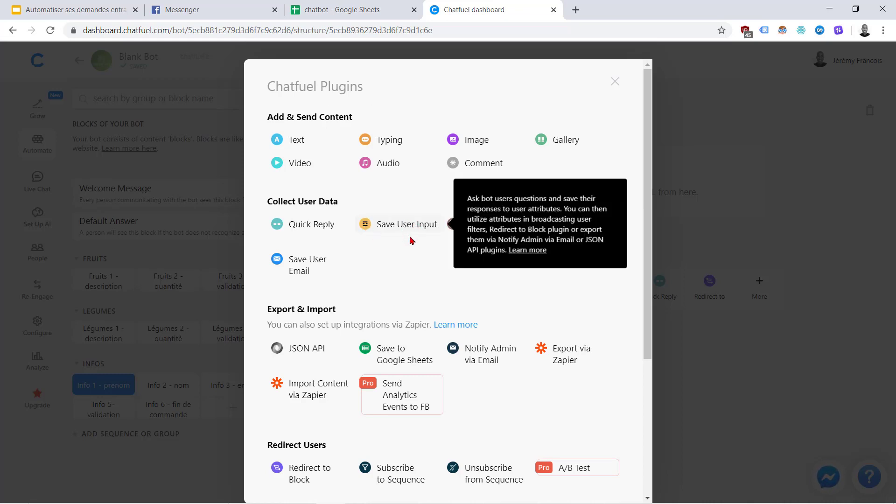
mouse_move(407, 233)
left_click(406, 225)
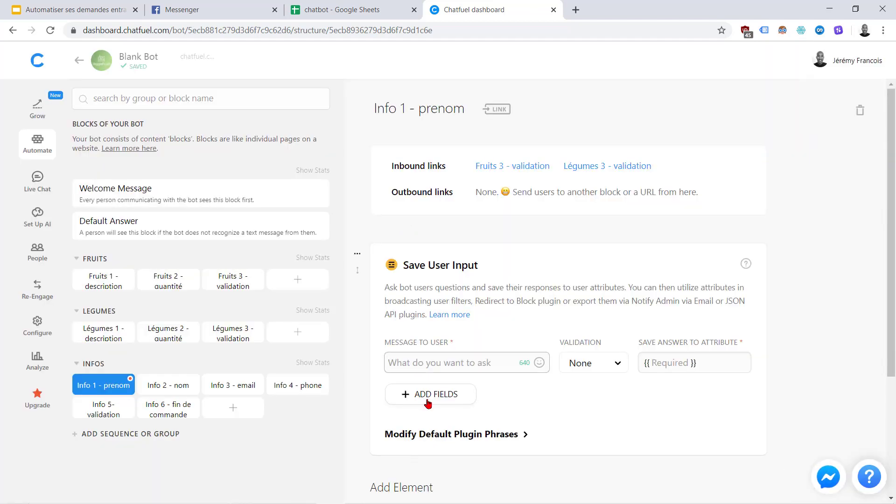
key("ctrl+v")
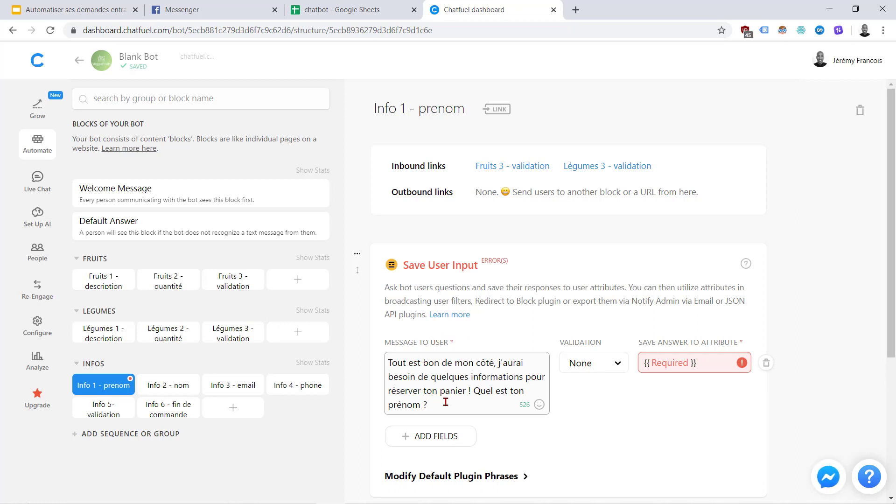
left_click(616, 366)
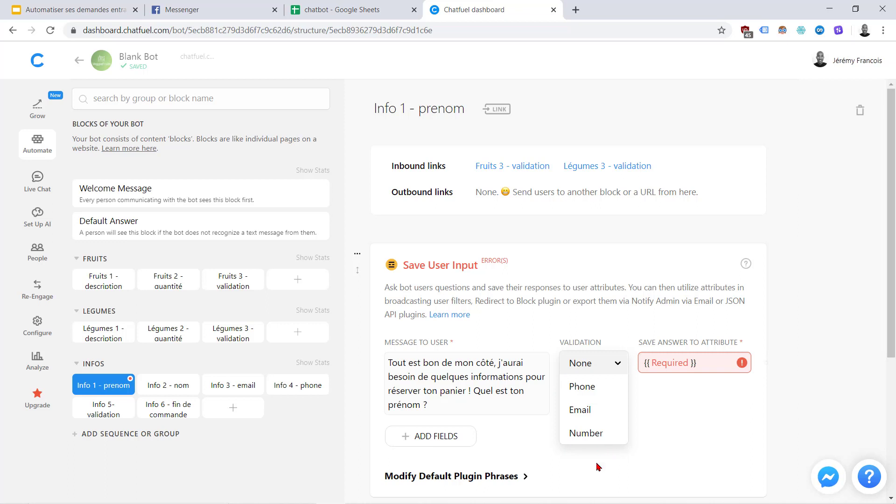
left_click(643, 442)
left_click(662, 362)
type("prenom")
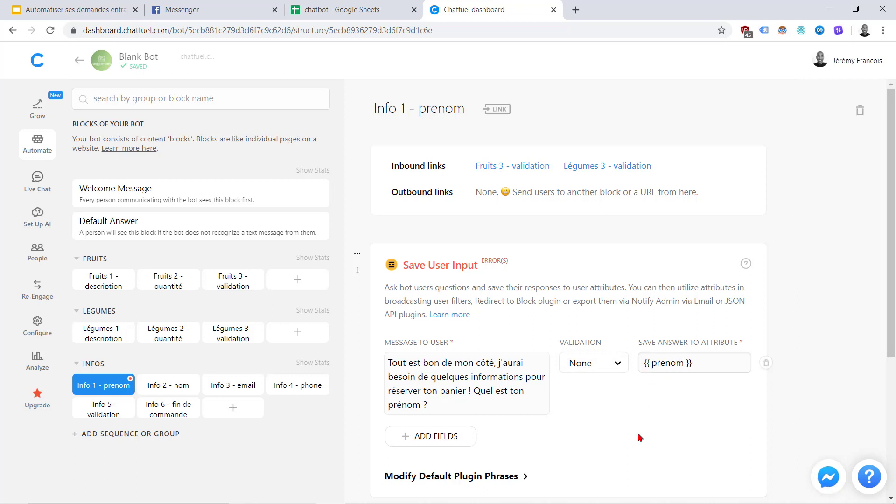
left_click(639, 437)
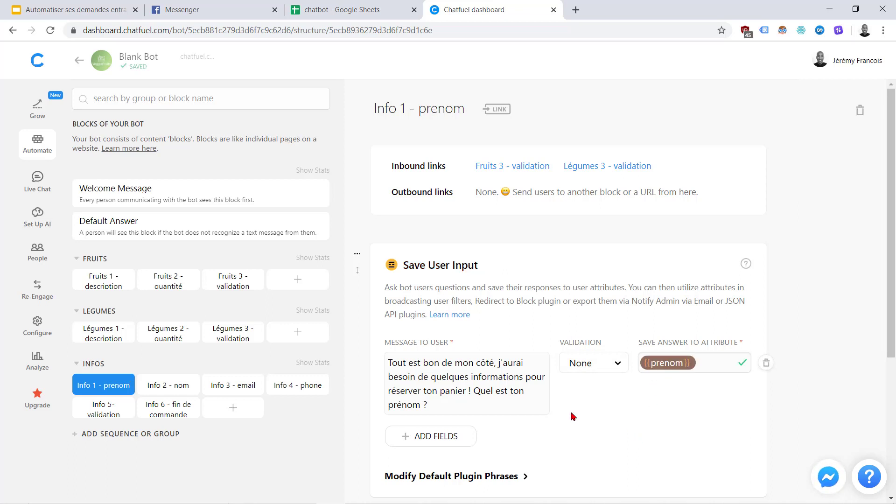
Add a redirect from Info 1 - prenom to Info 2 - nom
scroll(569, 414, "down", 3)
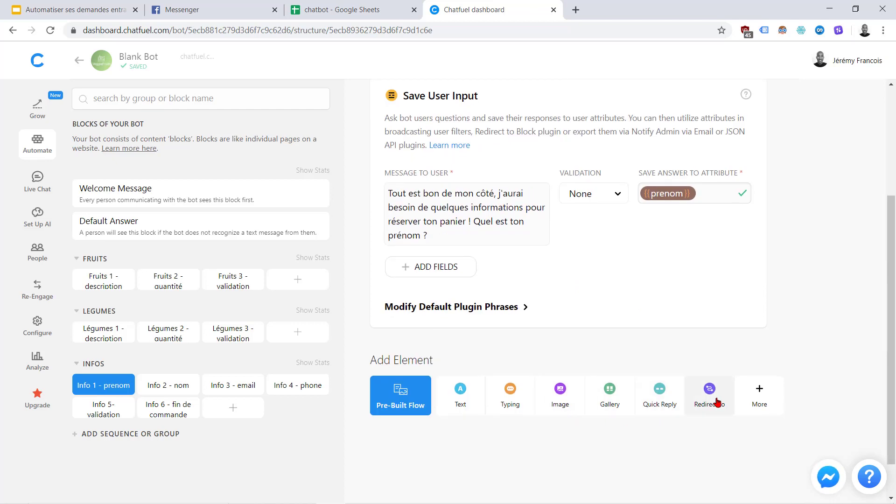
left_click(334, 9)
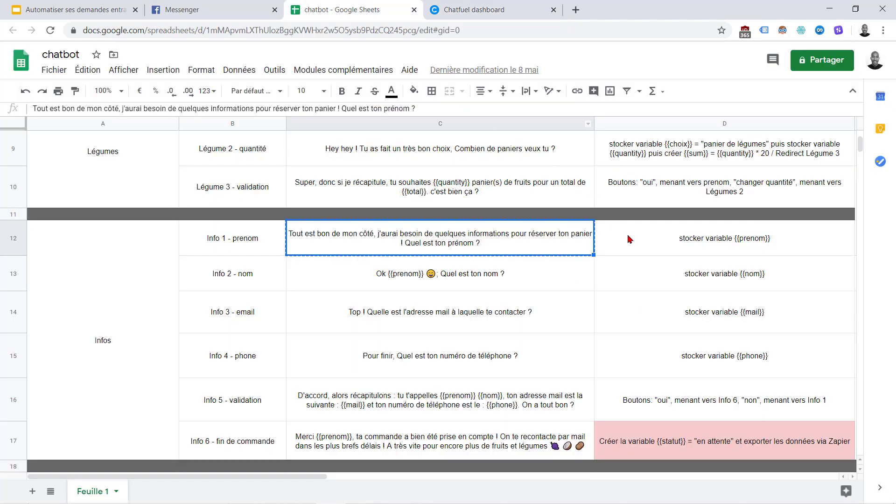
left_click(461, 4)
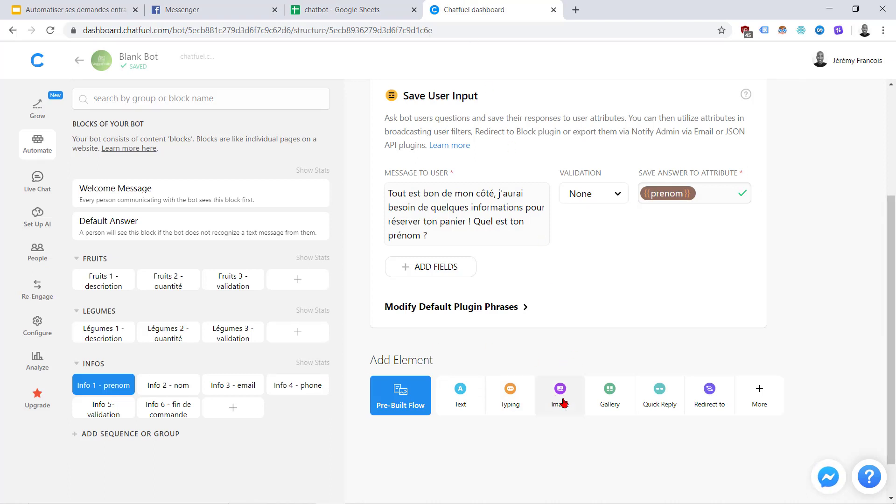
left_click(708, 397)
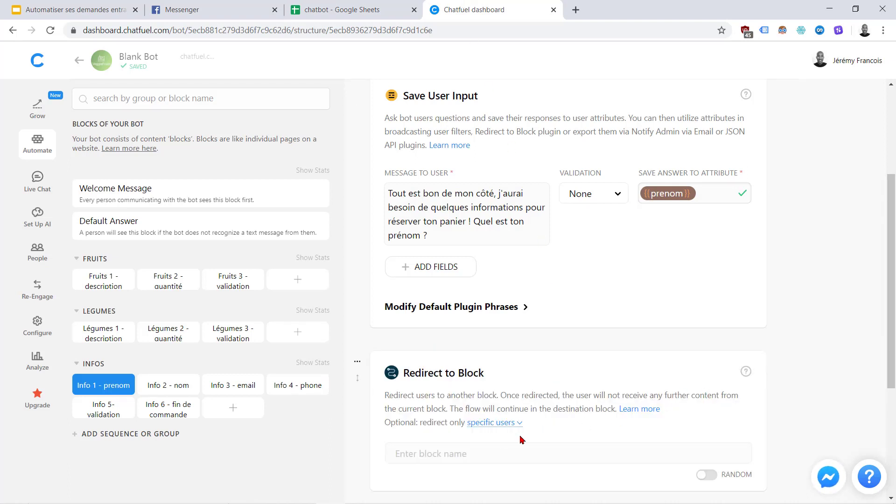
left_click(482, 451)
scroll(480, 450, "down", 4)
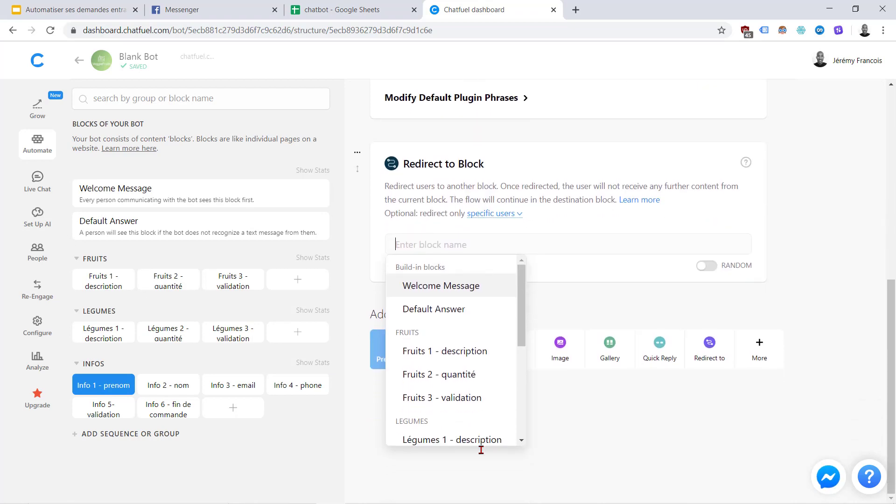
scroll(455, 416, "down", 4)
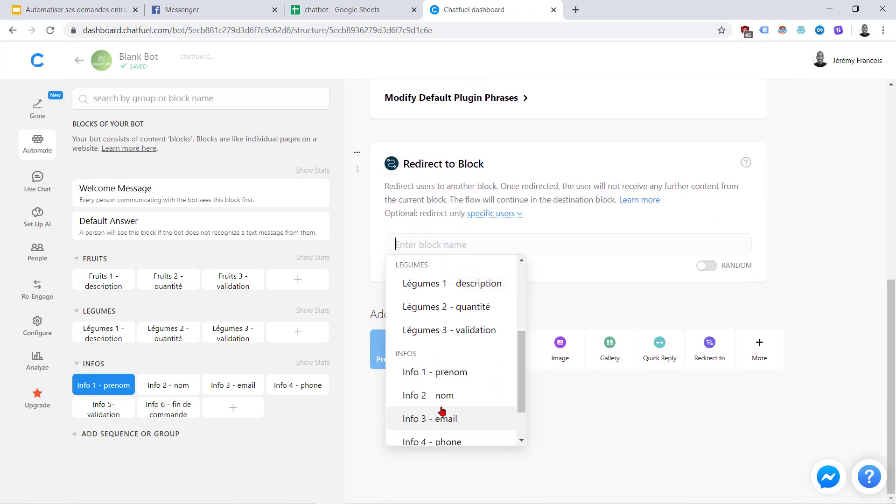
left_click(423, 396)
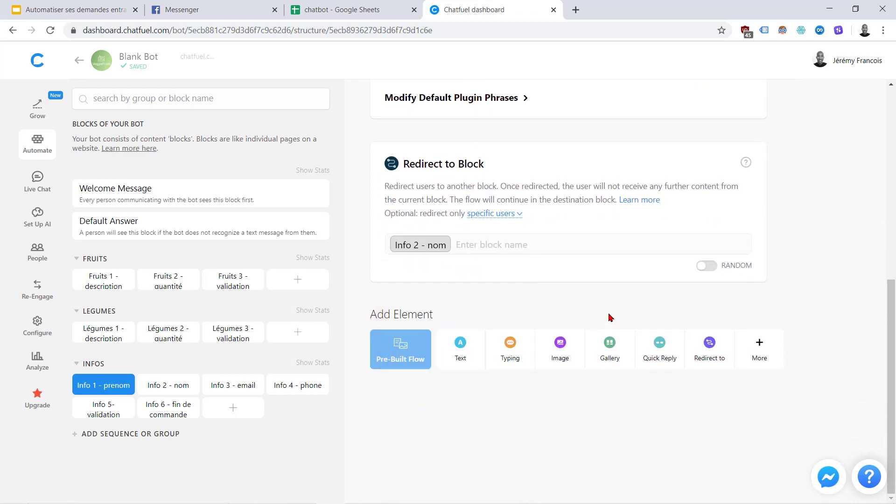
Add a typing pause of about one second
scroll(613, 316, "up", 1)
scroll(614, 316, "up", 3)
scroll(589, 250, "down", 3)
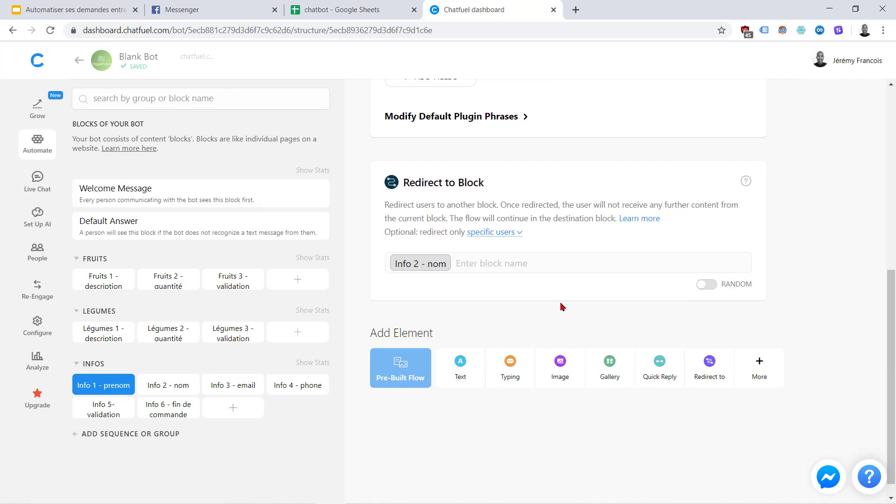
left_click(518, 364)
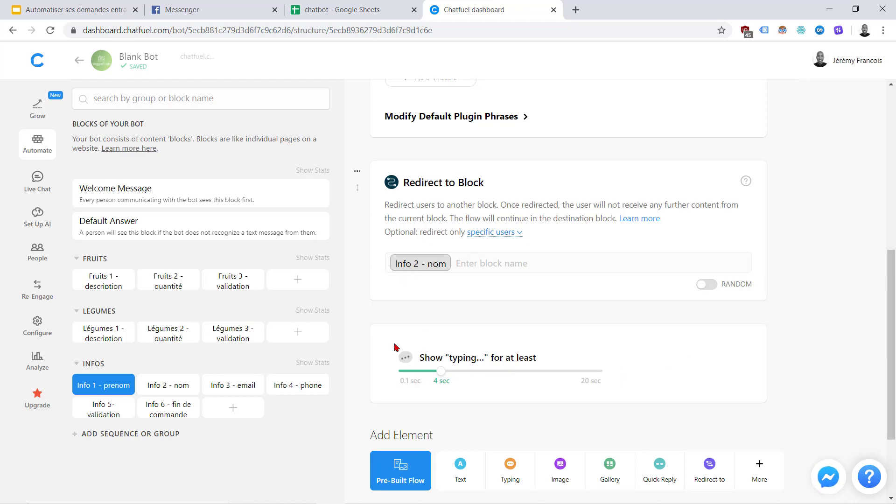
left_click_drag(441, 377, 413, 378)
Open the Info 2 - nom block and copy its message from cell C13
scroll(382, 411, "up", 4)
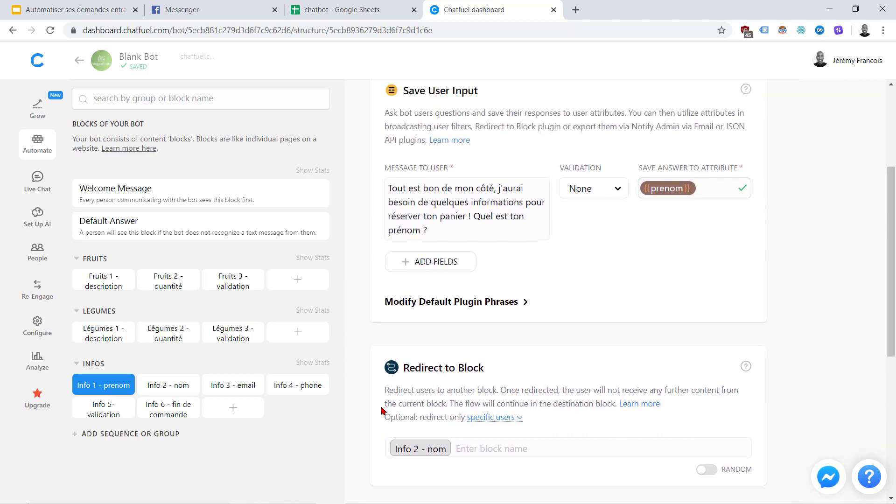
left_click(157, 390)
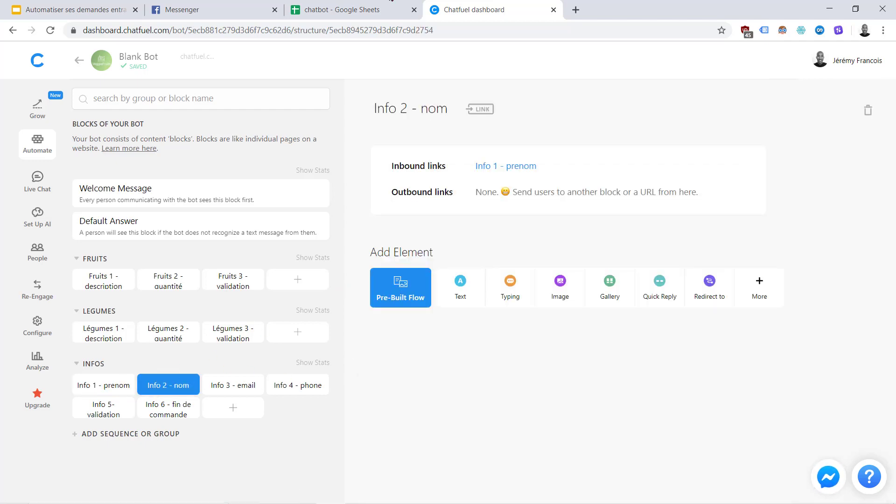
left_click(341, 9)
left_click(507, 279)
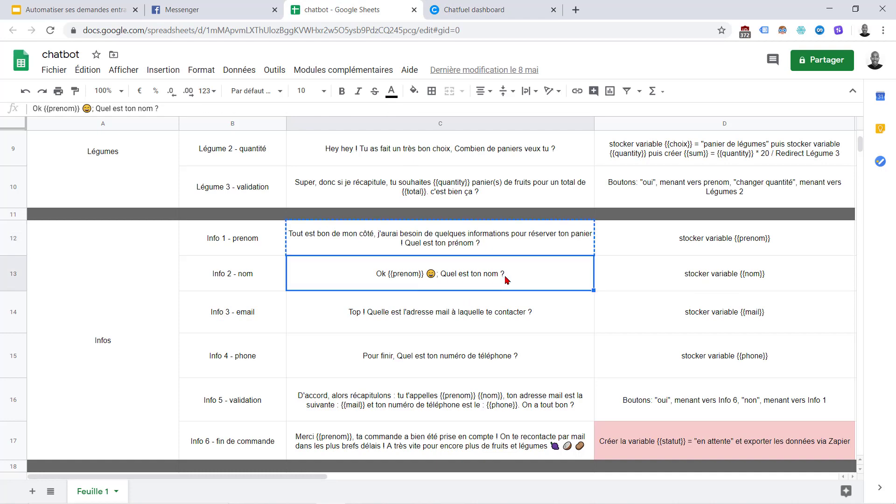
key("ctrl+c")
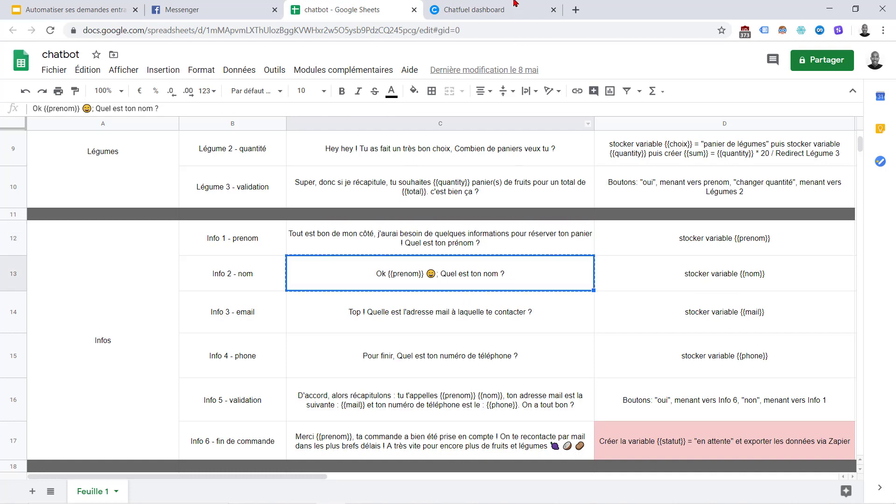
left_click(471, 9)
Add a Save User Input that asks the pasted name question and saves the answer to {{nom}}
left_click(773, 291)
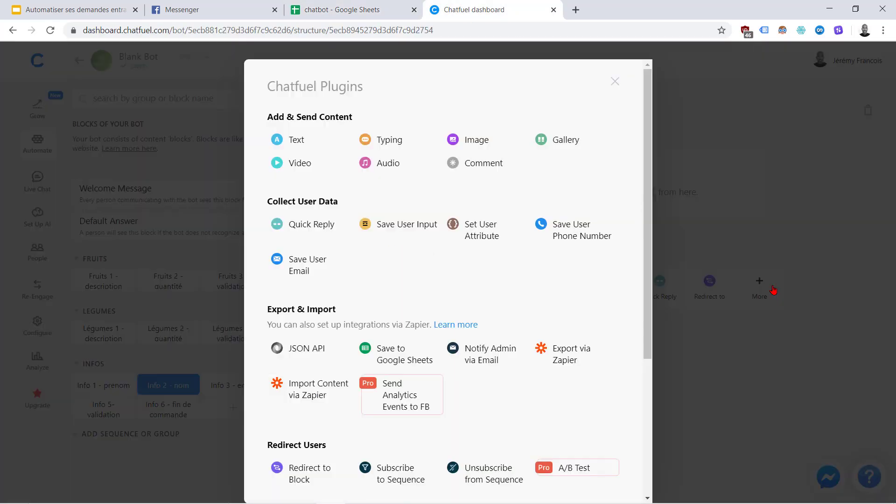
mouse_move(443, 232)
left_click(400, 226)
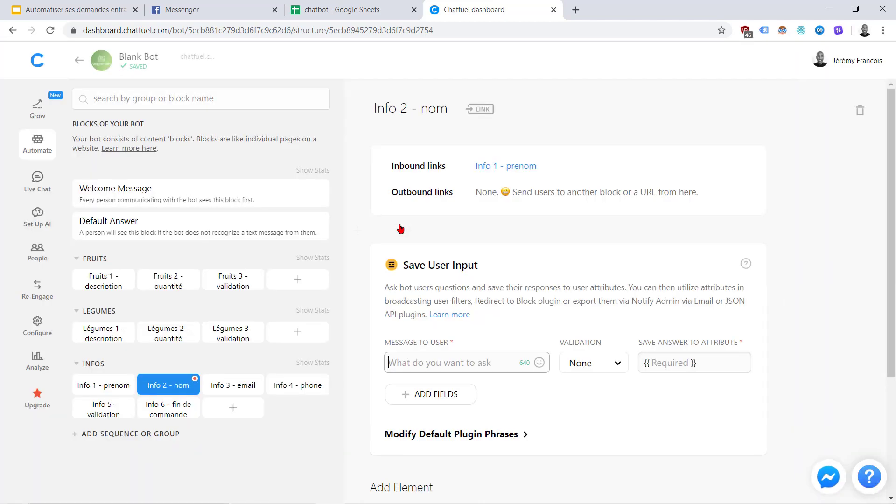
left_click(435, 356)
key("ctrl+v")
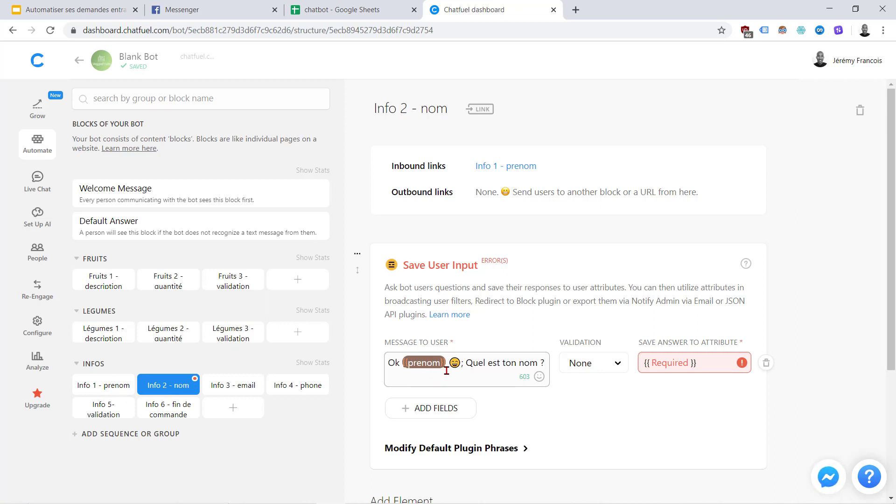
left_click(646, 363)
type("nom")
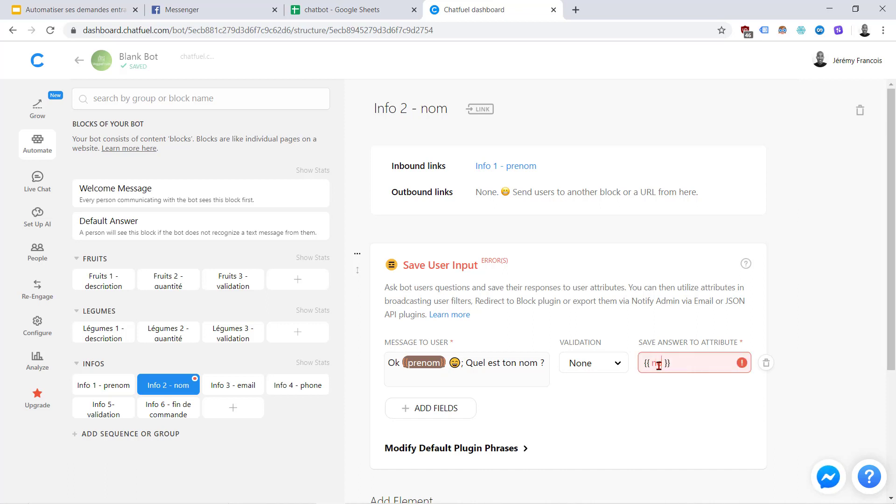
left_click(620, 419)
Add a 1-second typing pause and a Redirect to Block step after the question
scroll(621, 419, "down", 4)
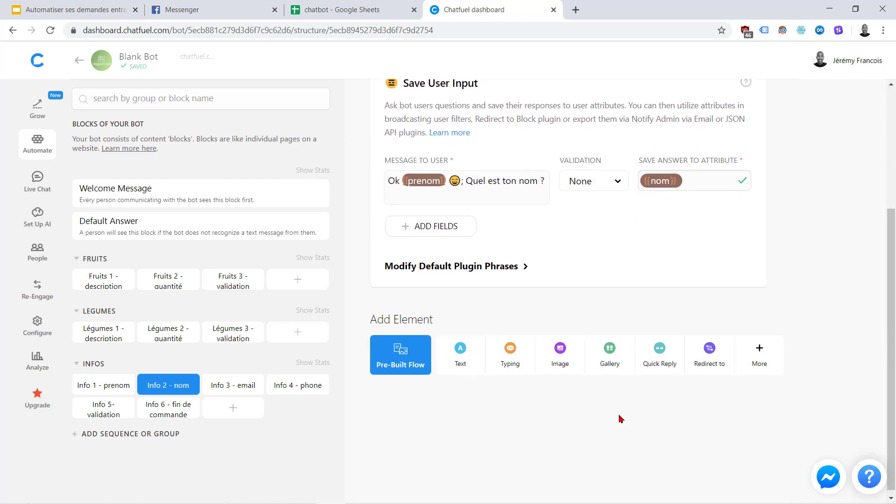
left_click(510, 353)
left_click_drag(432, 358, 413, 361)
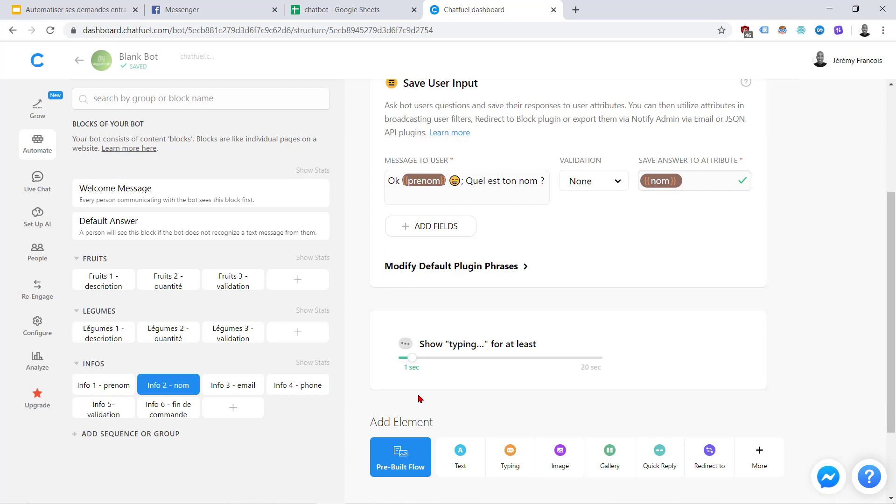
left_click(709, 452)
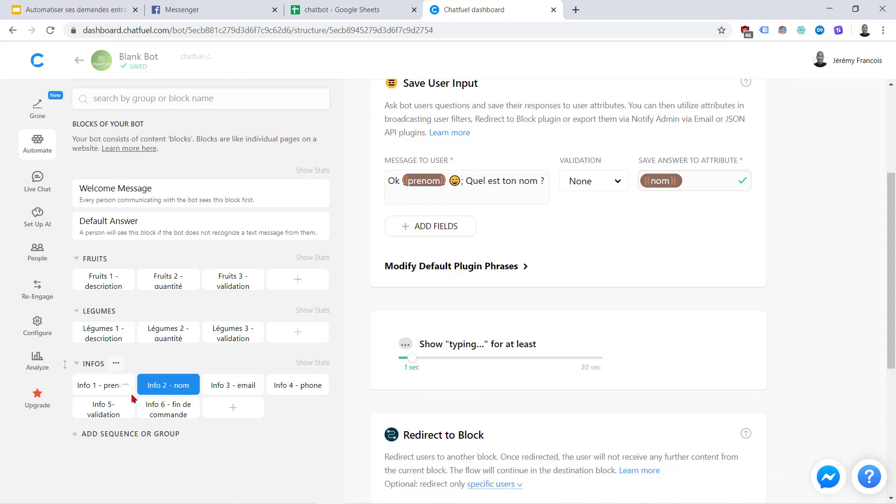
In Info 1 - prenom, move the Redirect to Block card below the Typing card
left_click(111, 386)
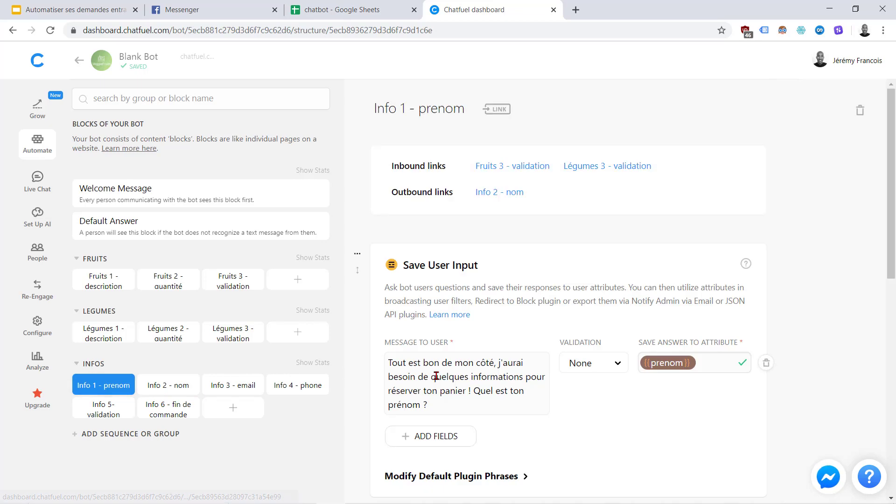
scroll(439, 374, "down", 6)
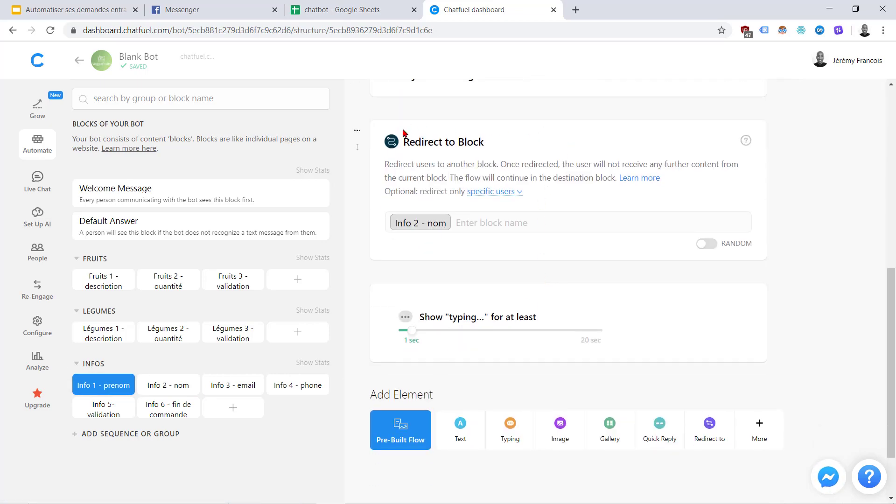
left_click_drag(409, 142, 410, 275)
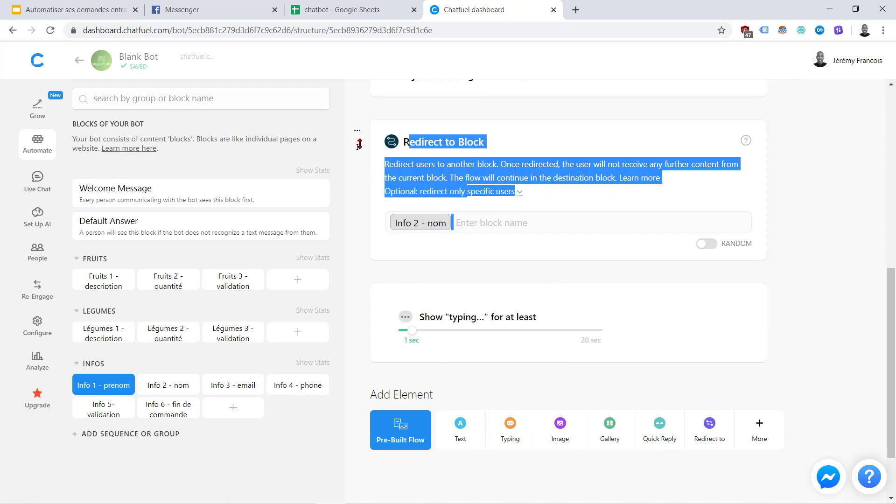
left_click(369, 213)
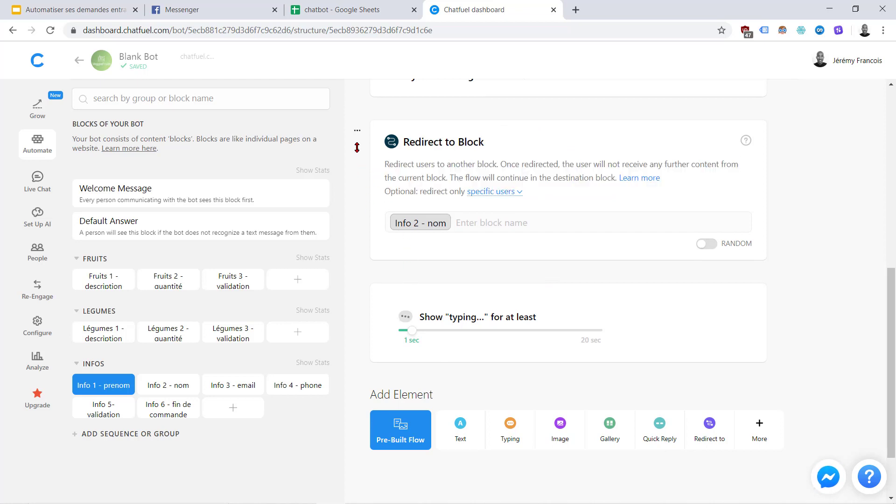
left_click_drag(357, 148, 373, 312)
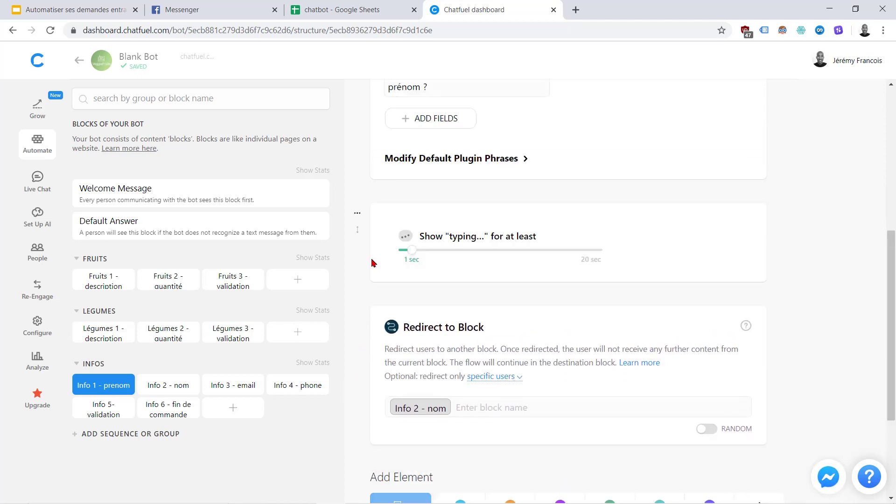
scroll(374, 263, "up", 3)
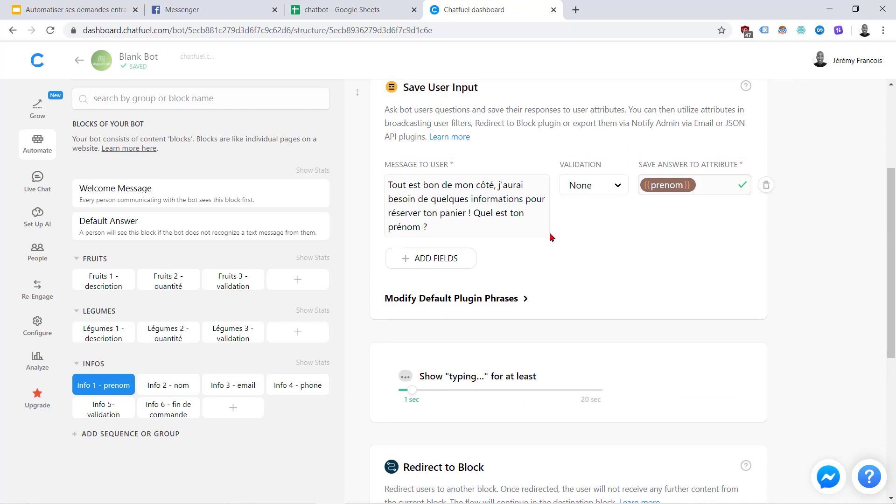
scroll(552, 238, "down", 1)
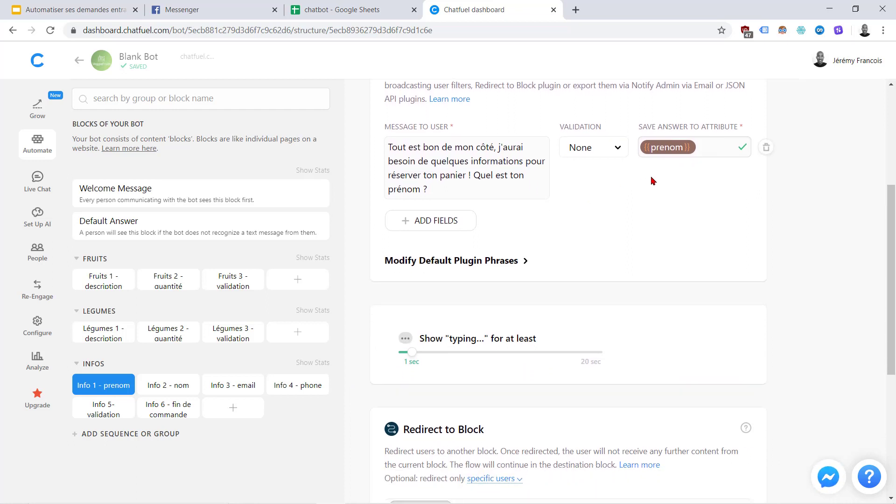
scroll(501, 259, "down", 3)
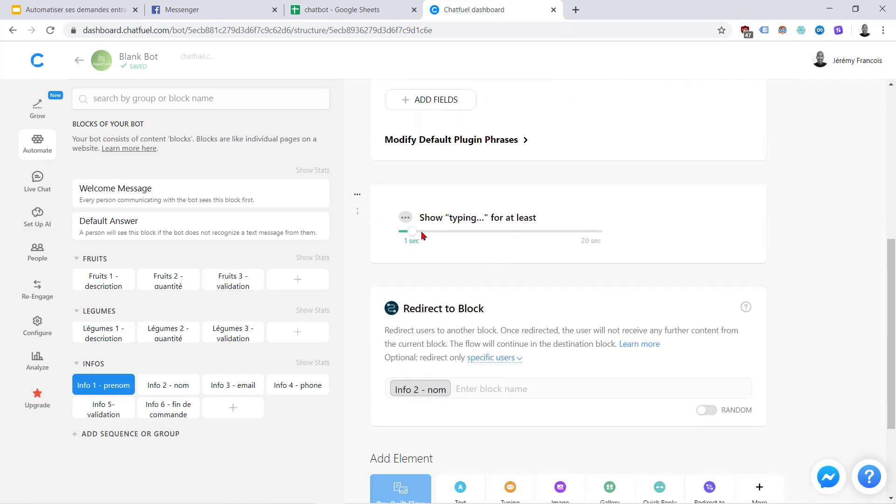
Point the Info 2 - nom redirect to Info 3 - email, then open Info 3 - email
left_click(152, 394)
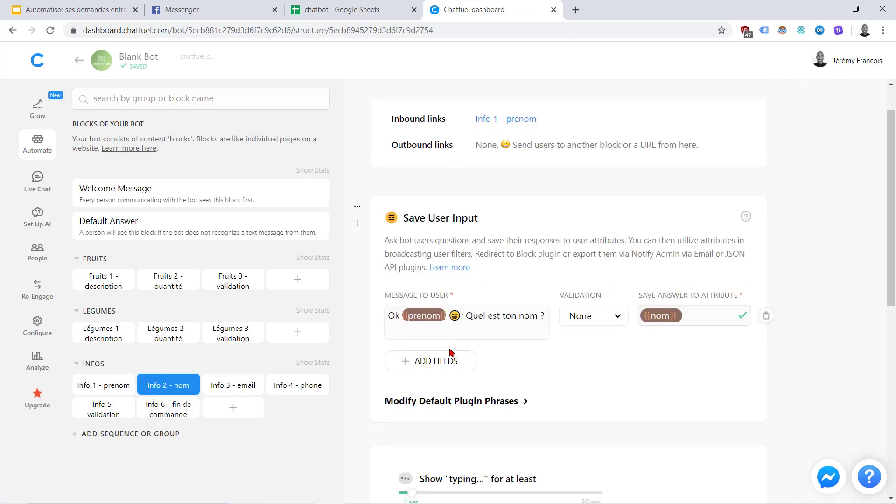
scroll(451, 351, "down", 5)
scroll(451, 352, "down", 2)
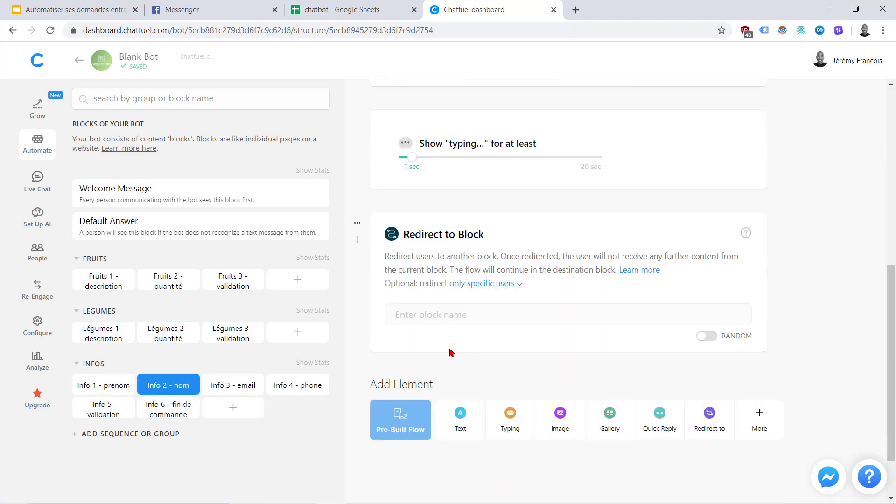
left_click(413, 318)
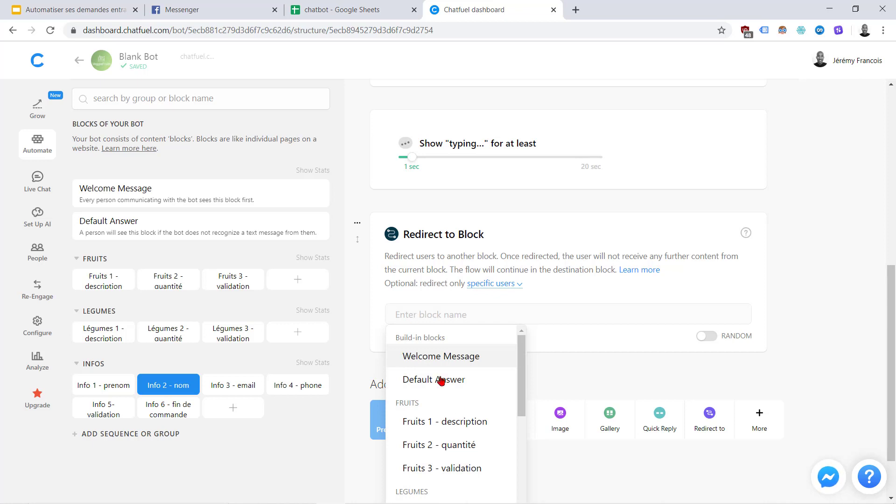
scroll(423, 455, "down", 3)
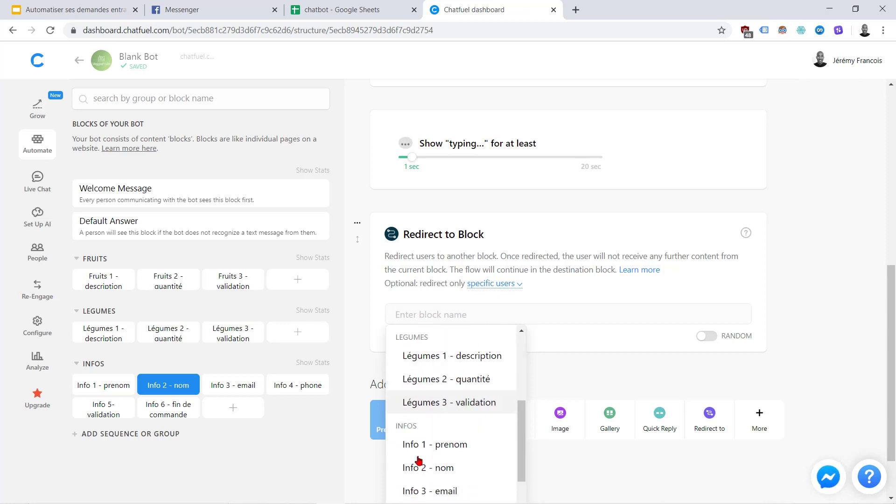
scroll(423, 458, "down", 1)
left_click(414, 434)
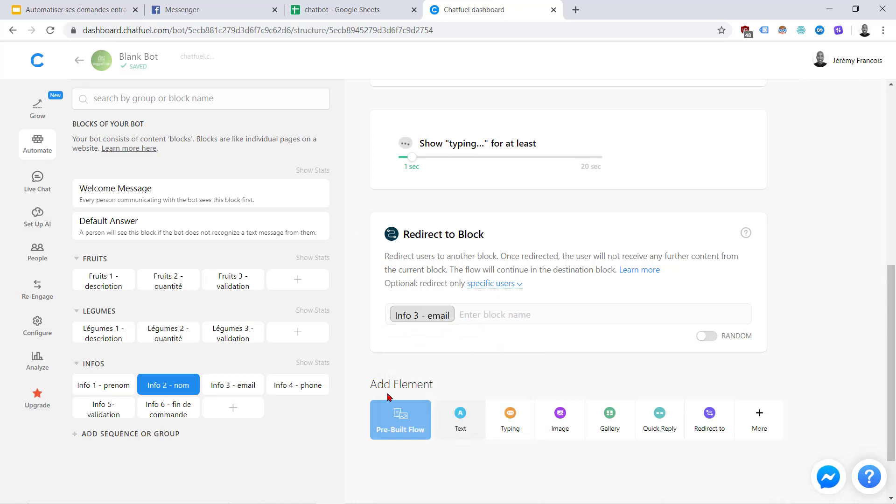
left_click(218, 391)
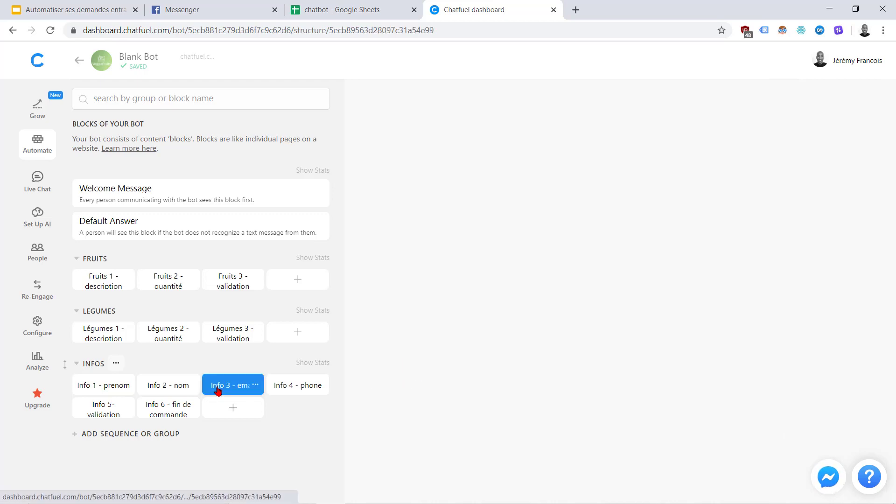
Copy the Info 3 - email question from spreadsheet cell C14 and go back to Chatfuel
left_click(357, 7)
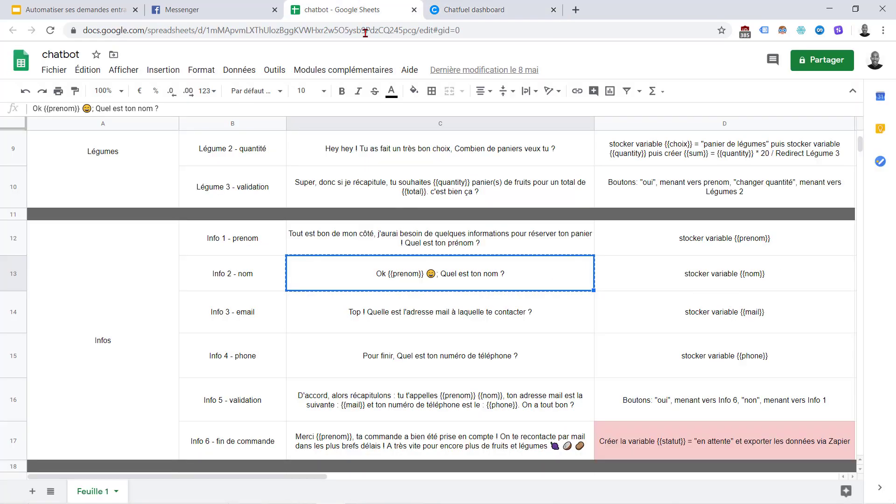
left_click(510, 321)
key("ctrl+c")
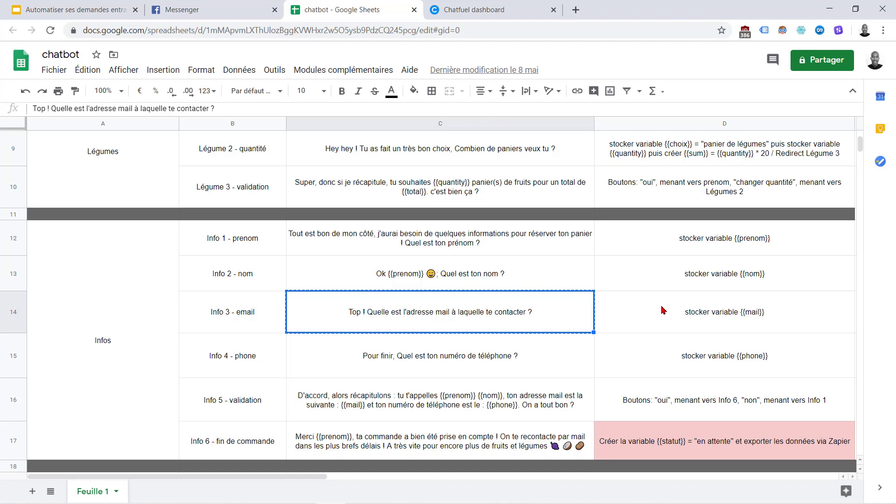
left_click(462, 9)
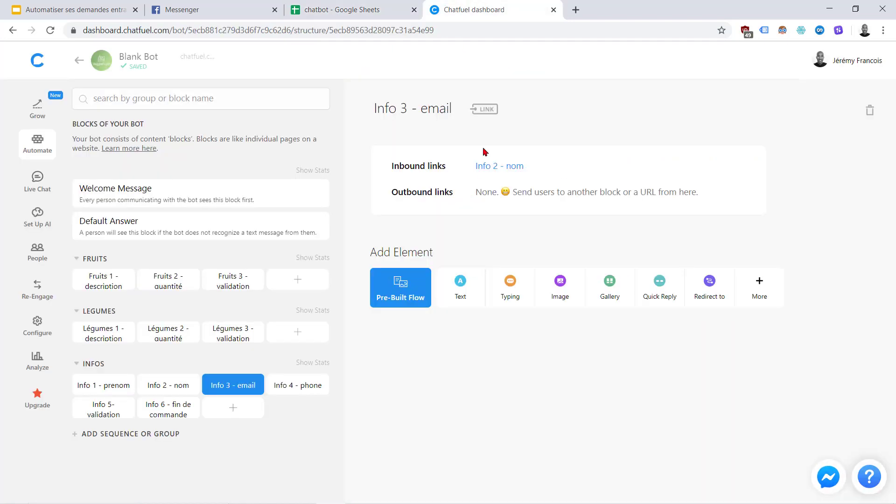
Add a Save User Input with the pasted e-mail question, Email validation, saved to {{mail}}
left_click(760, 285)
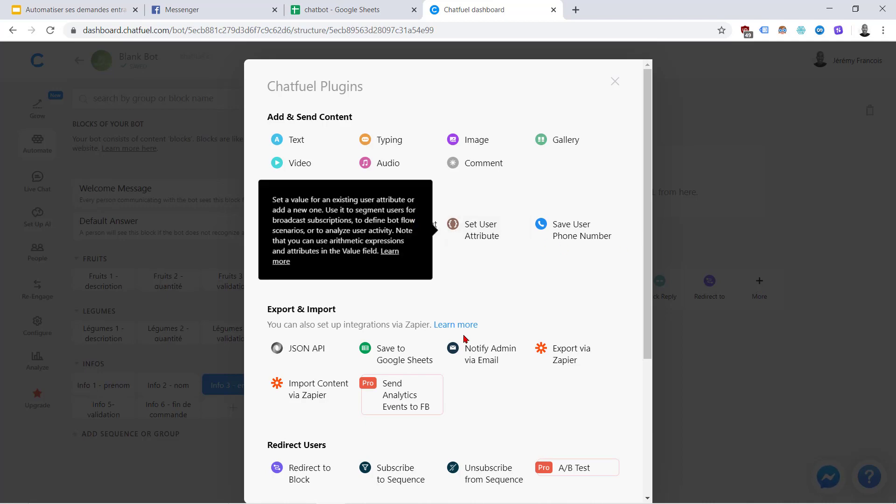
left_click(386, 234)
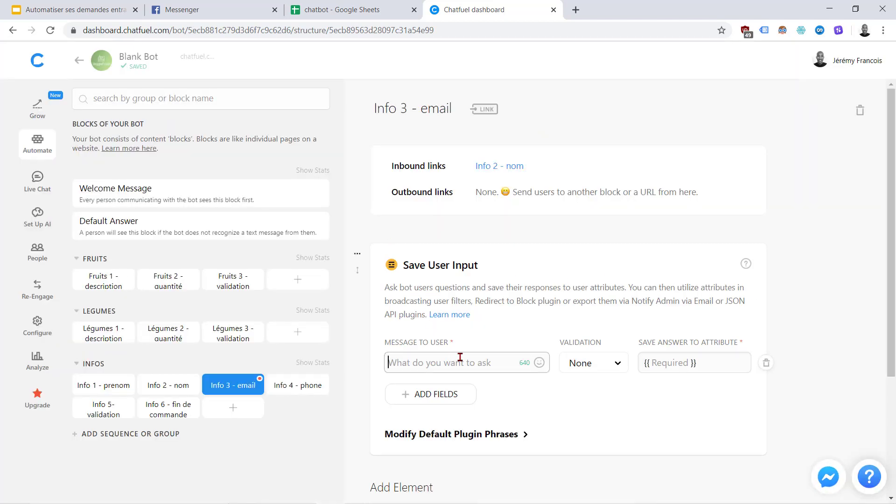
key("ctrl+v")
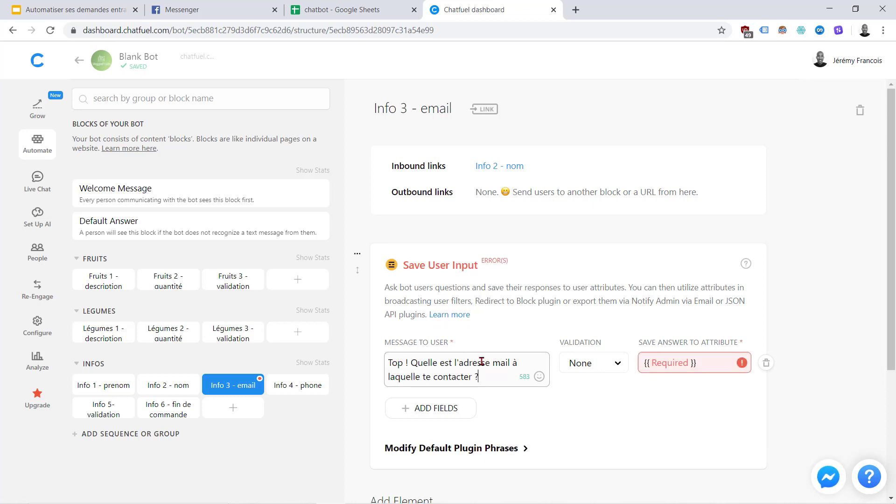
left_click(579, 363)
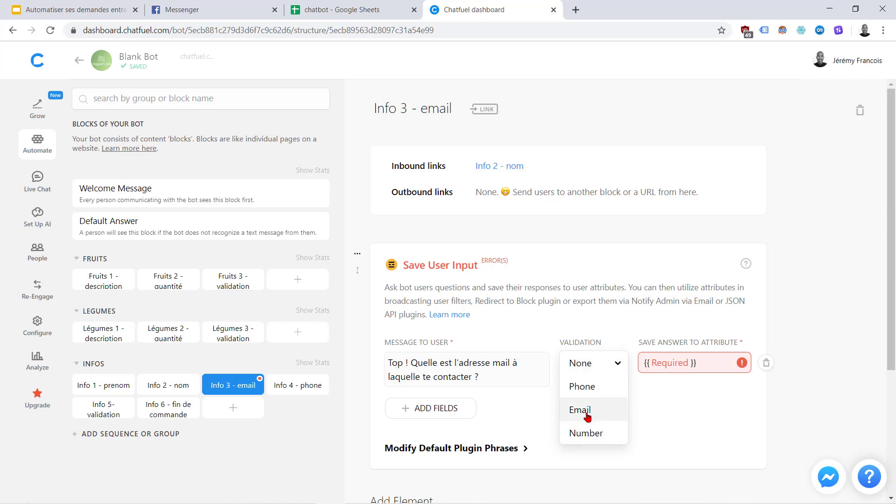
left_click(580, 411)
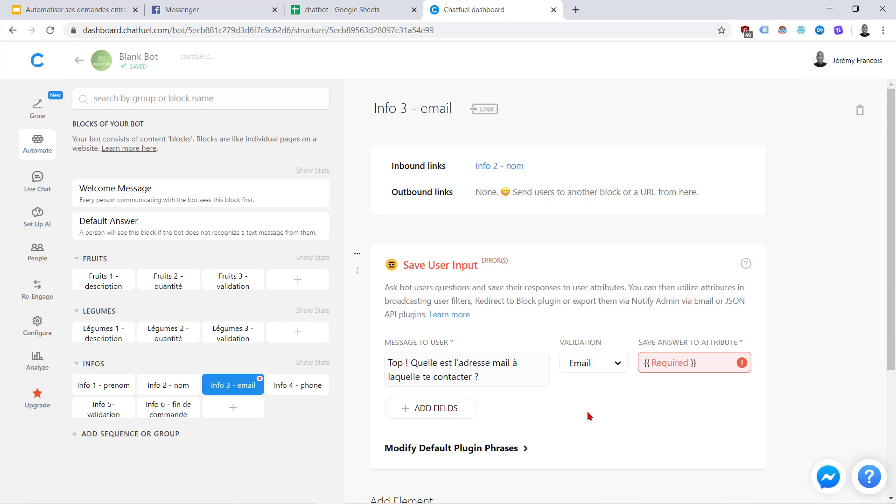
left_click(660, 360)
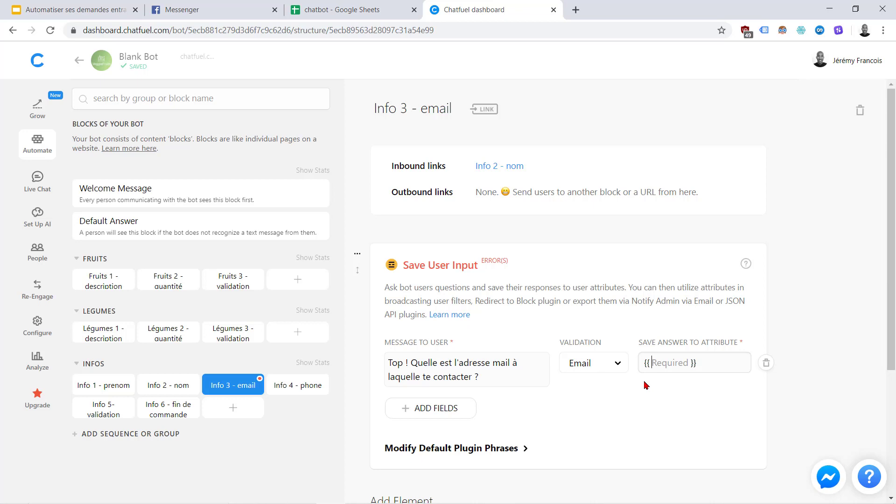
type("mail")
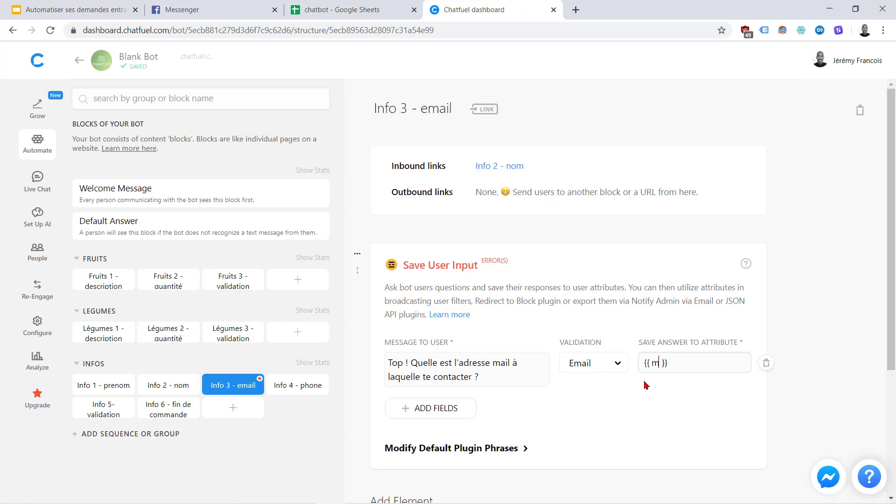
key("Return")
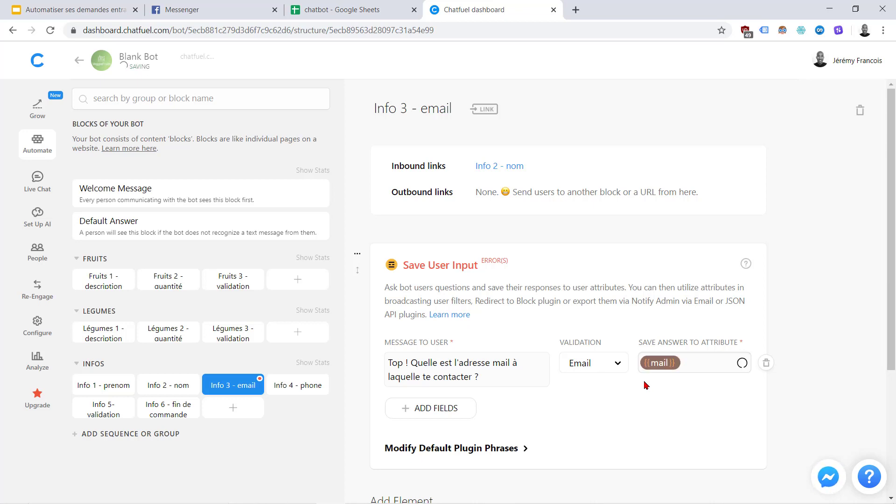
scroll(567, 404, "down", 4)
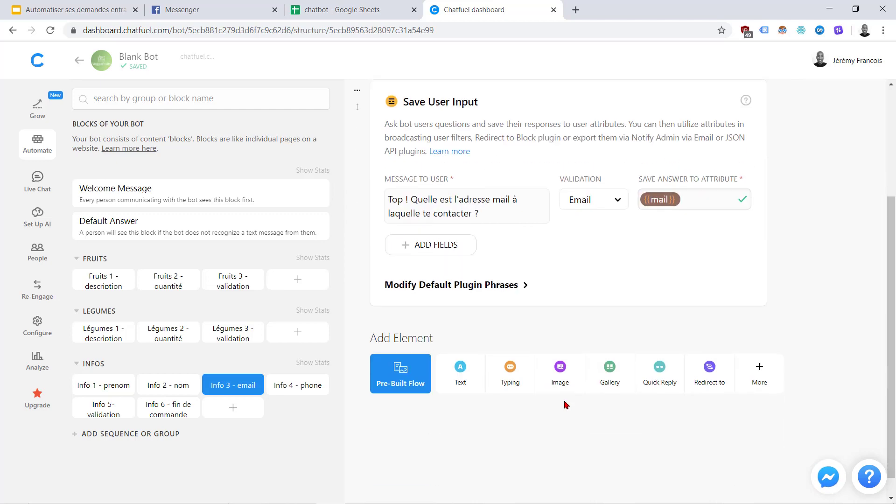
Add a 1.1 sec typing pause and a redirect to Info 4 - phone, then open that block
left_click(514, 355)
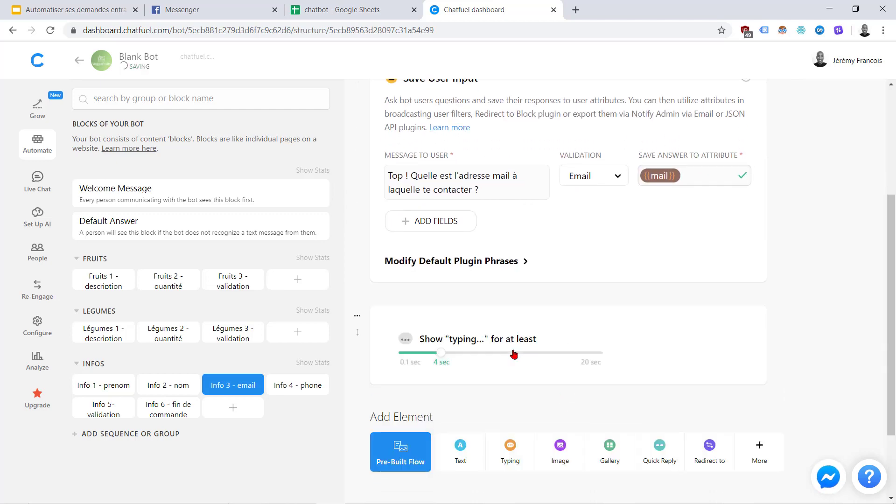
left_click_drag(442, 357, 416, 357)
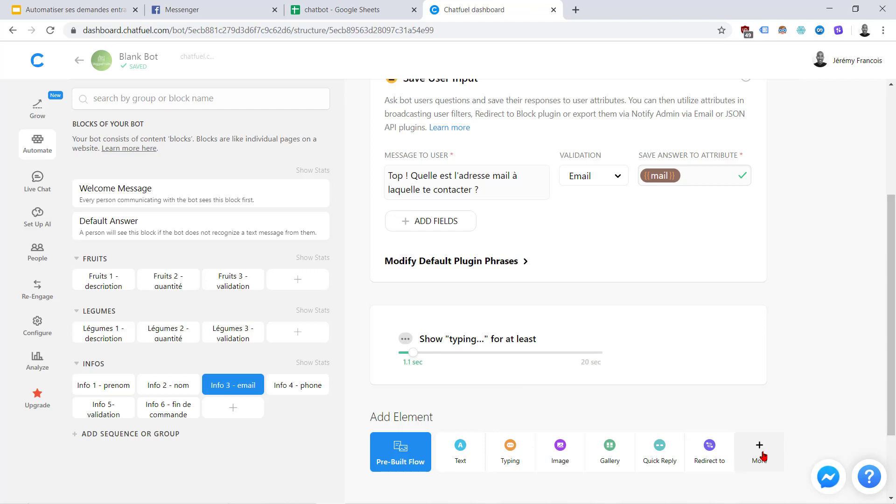
left_click(709, 449)
scroll(544, 391, "down", 4)
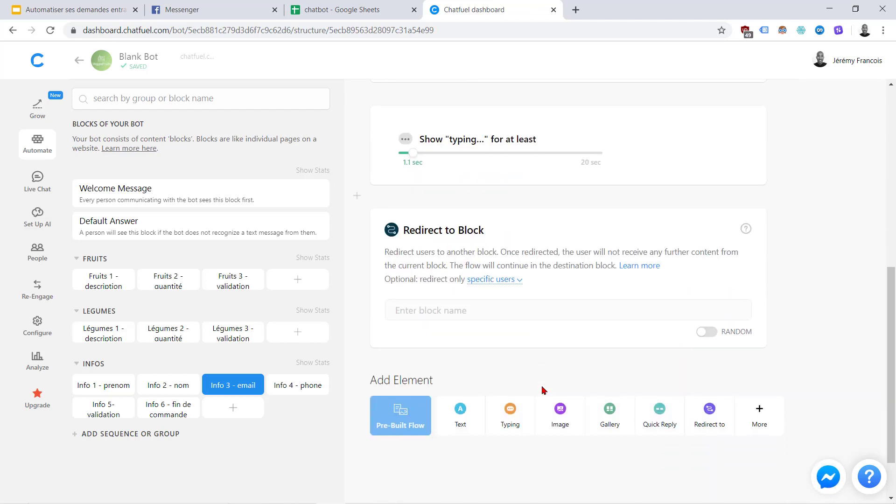
left_click(434, 305)
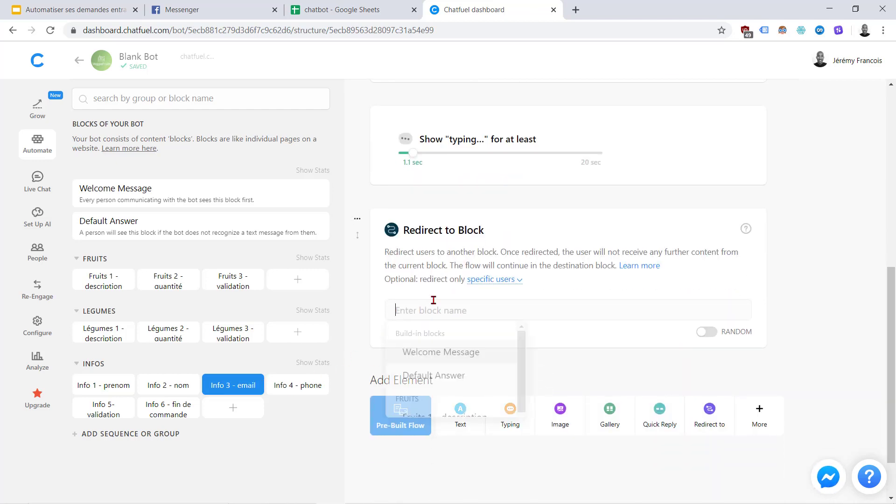
scroll(449, 396, "down", 5)
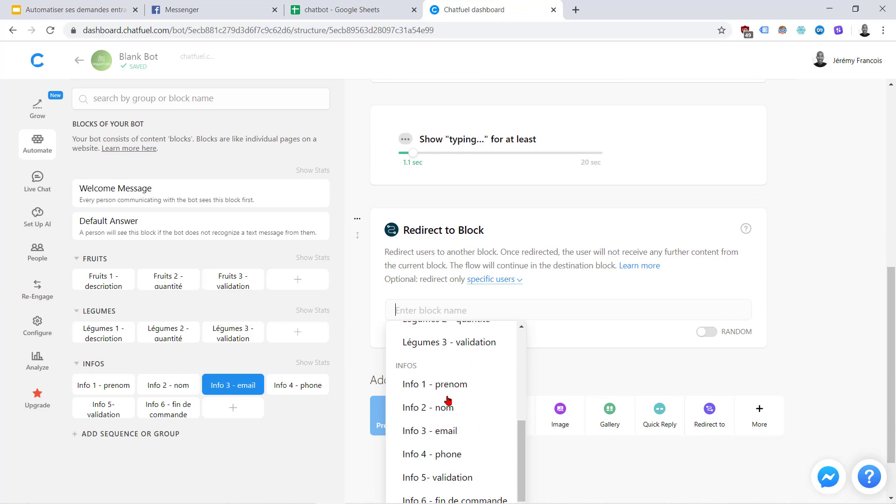
left_click(431, 458)
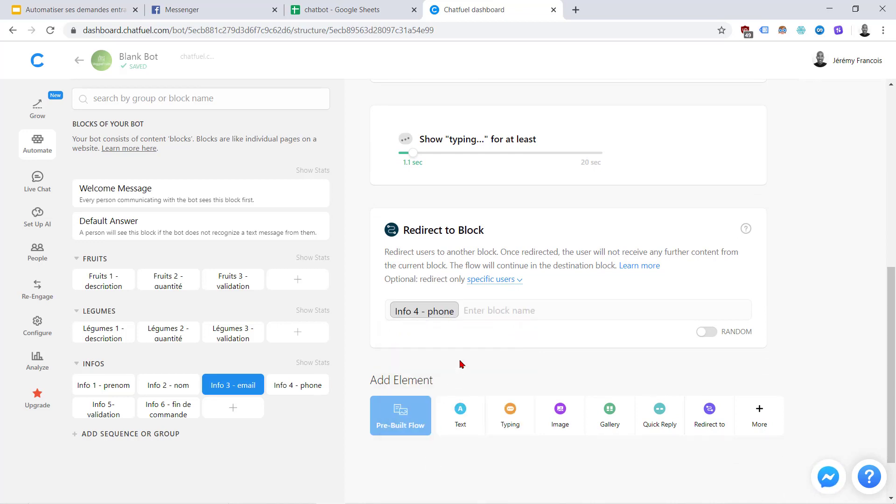
left_click(284, 386)
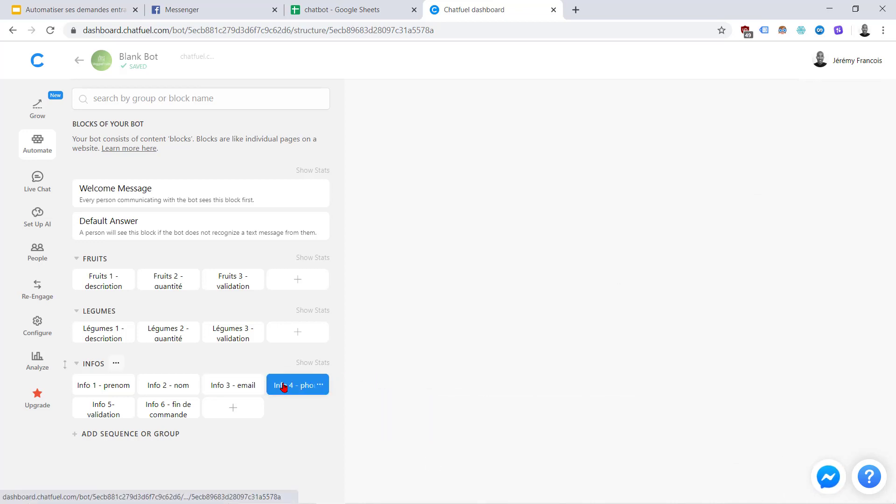
Copy the Info 4 - phone question from spreadsheet cell C15 and return to Chatfuel
left_click(357, 9)
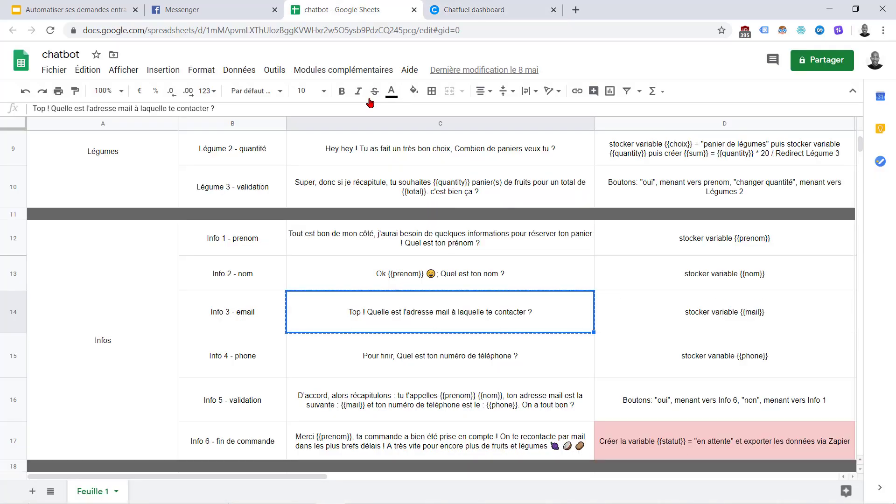
left_click(529, 350)
key("ctrl+c")
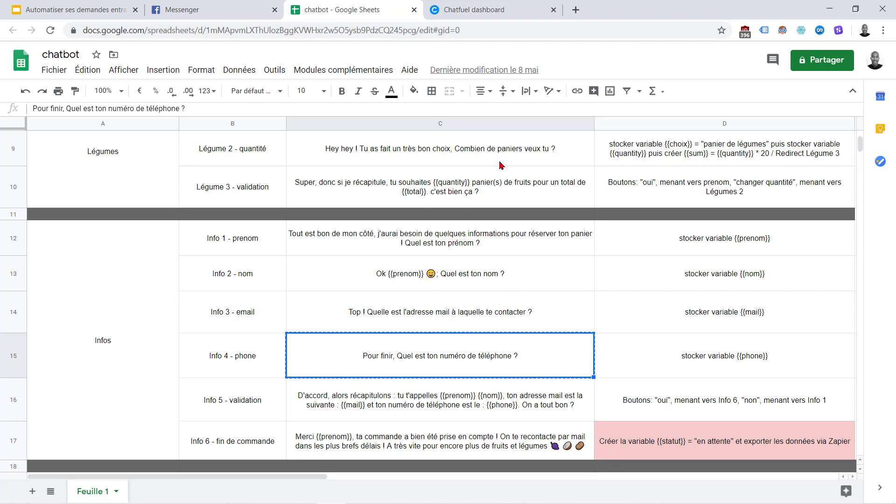
left_click(491, 11)
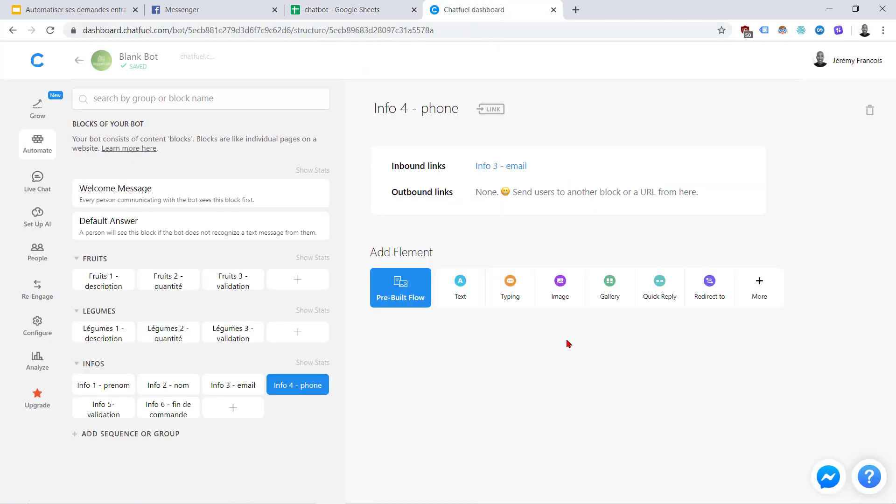
Add a Save User Input with the pasted phone question, Phone validation, saved to {{phone}}
left_click(779, 283)
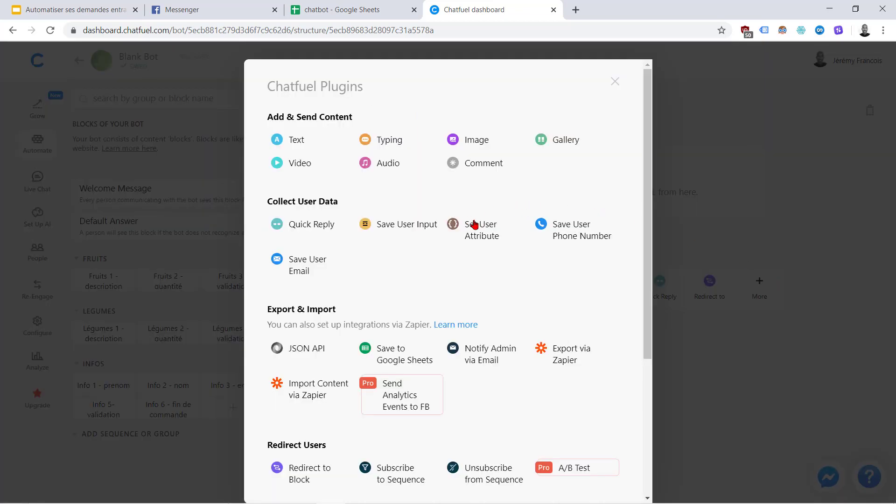
left_click(411, 225)
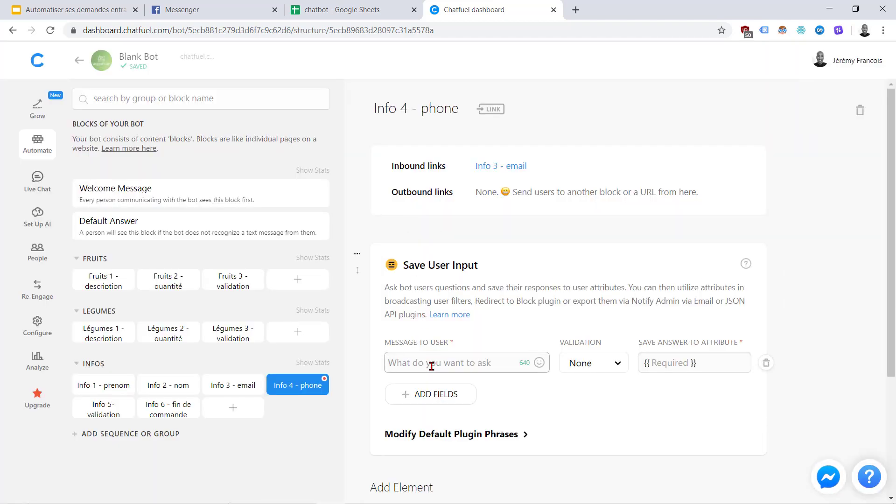
key("ctrl+v")
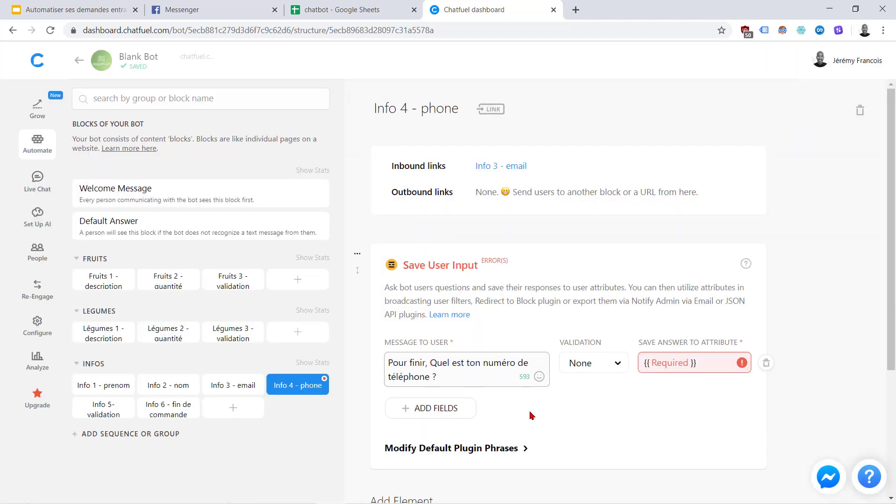
left_click(544, 406)
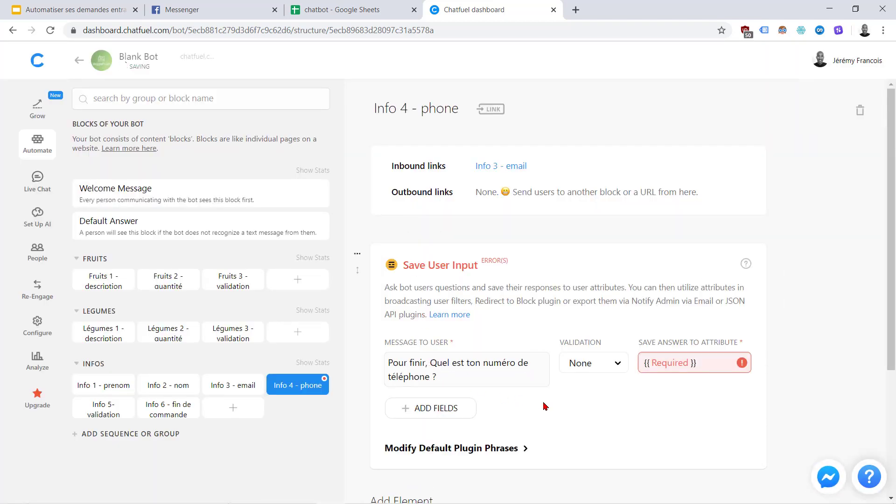
left_click(612, 366)
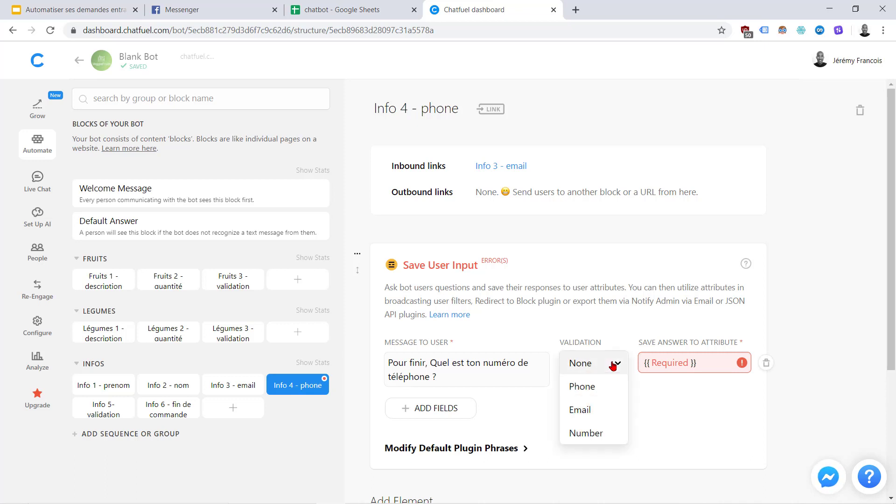
left_click(594, 392)
left_click(658, 363)
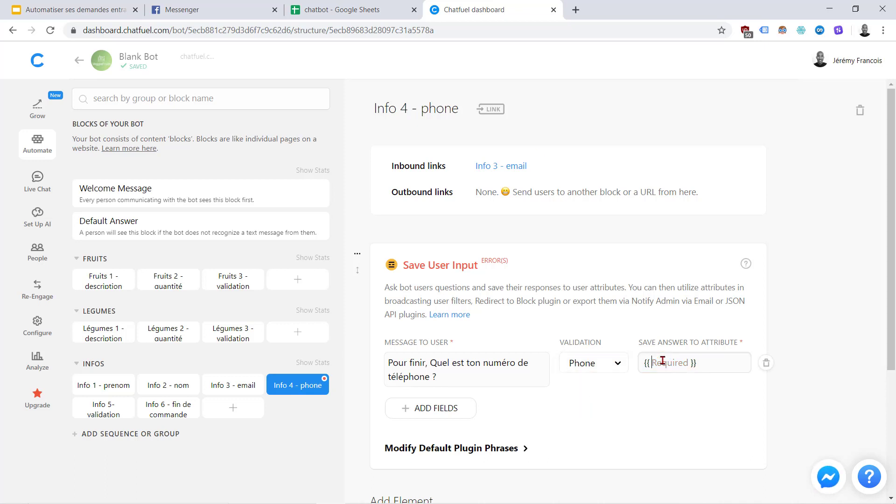
left_click(353, 3)
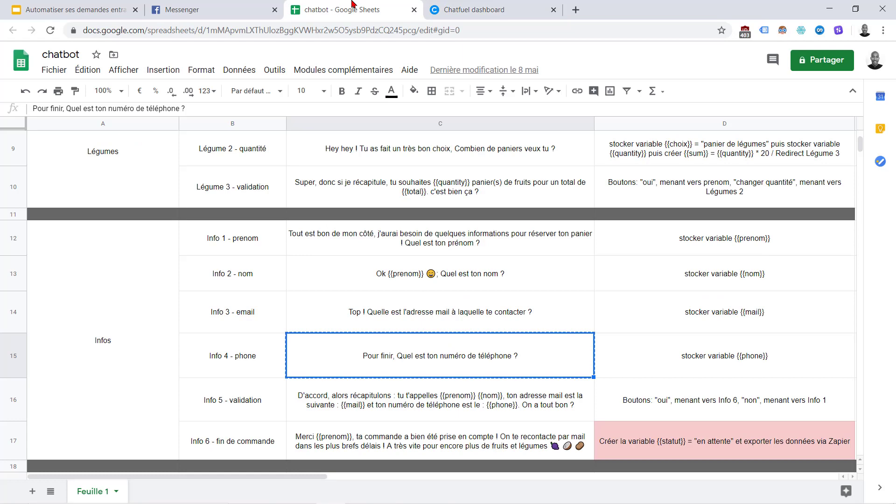
left_click(461, 4)
type("phone")
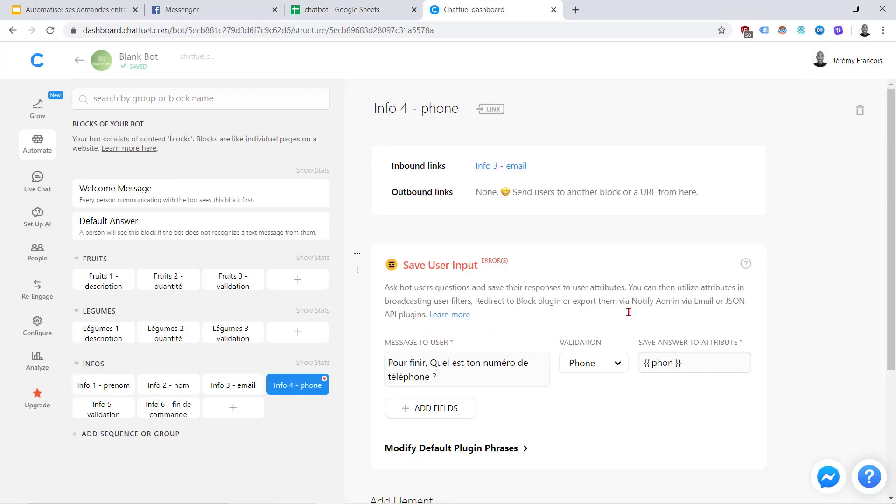
left_click(635, 416)
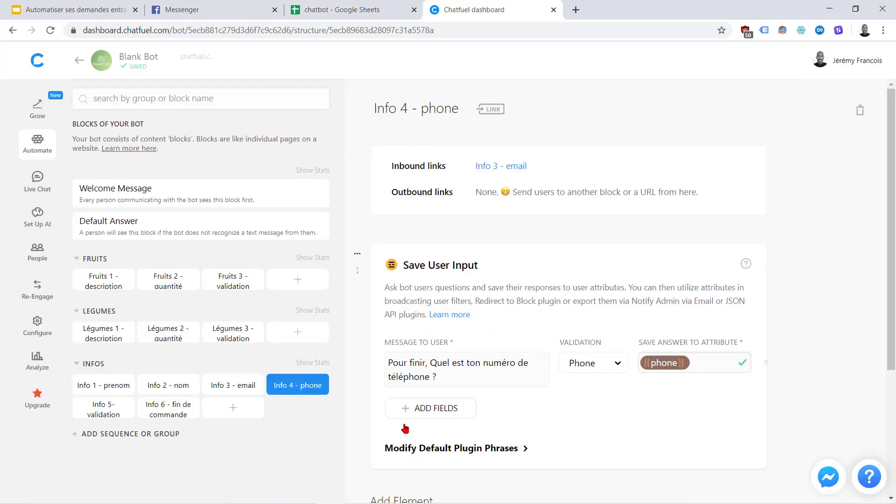
Follow the phone question with a 4 sec typing pause and a redirect to Info 5- validation
scroll(630, 415, "down", 4)
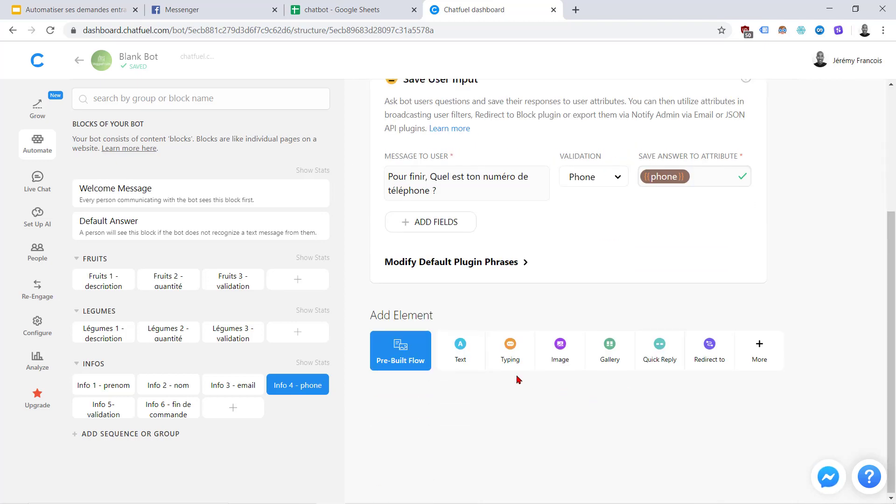
left_click(511, 355)
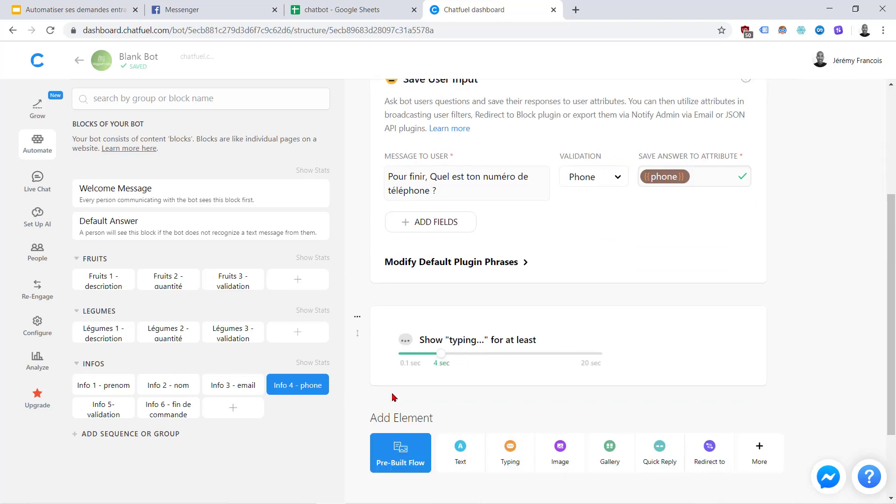
scroll(390, 399, "down", 2)
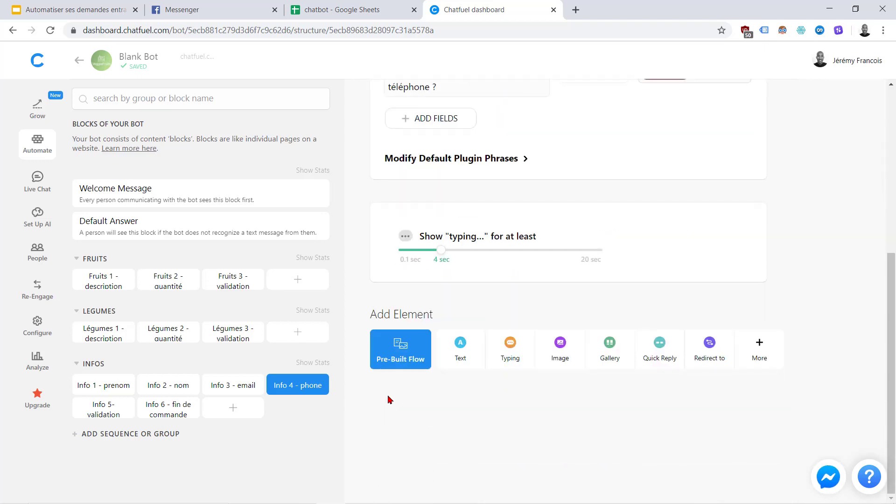
left_click(714, 356)
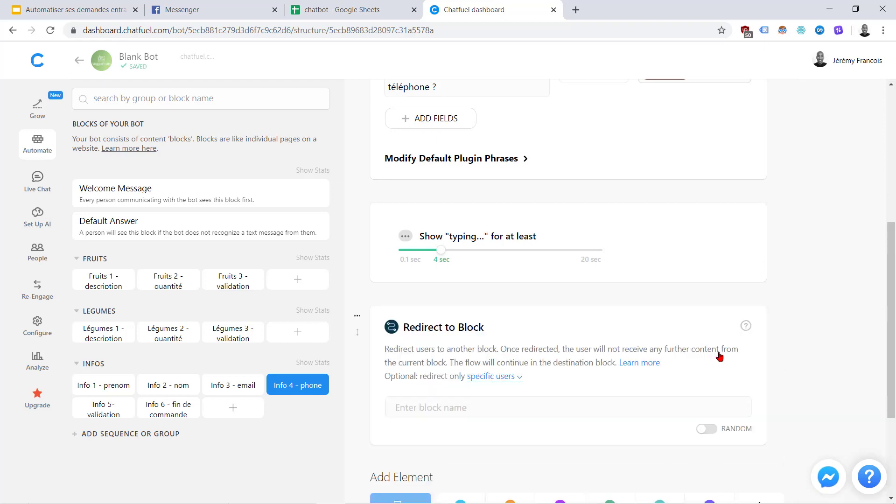
left_click(481, 409)
scroll(574, 418, "down", 3)
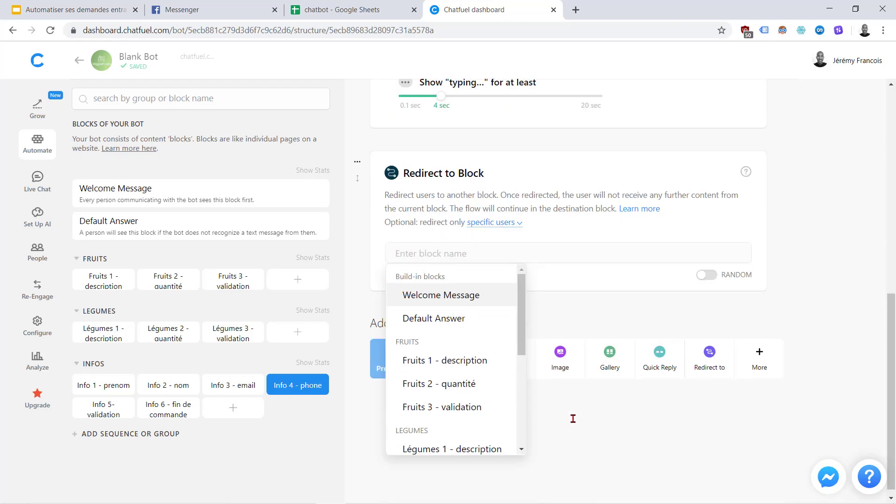
scroll(476, 404, "down", 3)
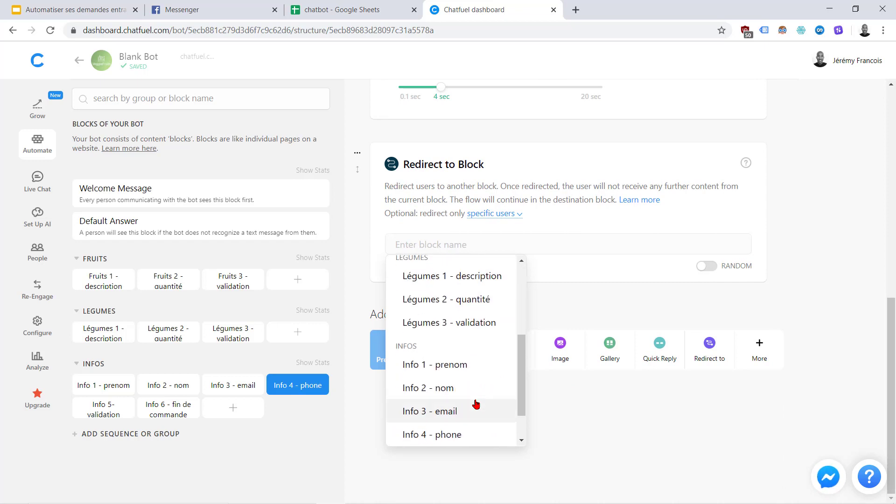
scroll(476, 405, "down", 1)
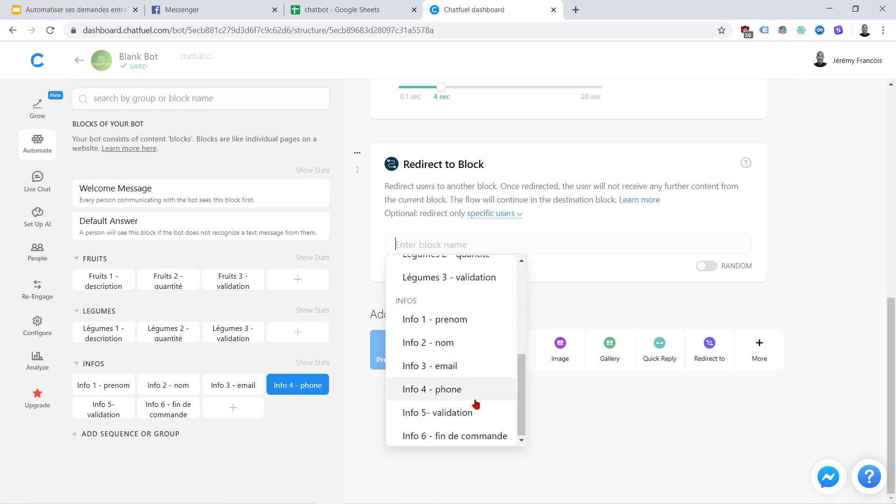
left_click(437, 413)
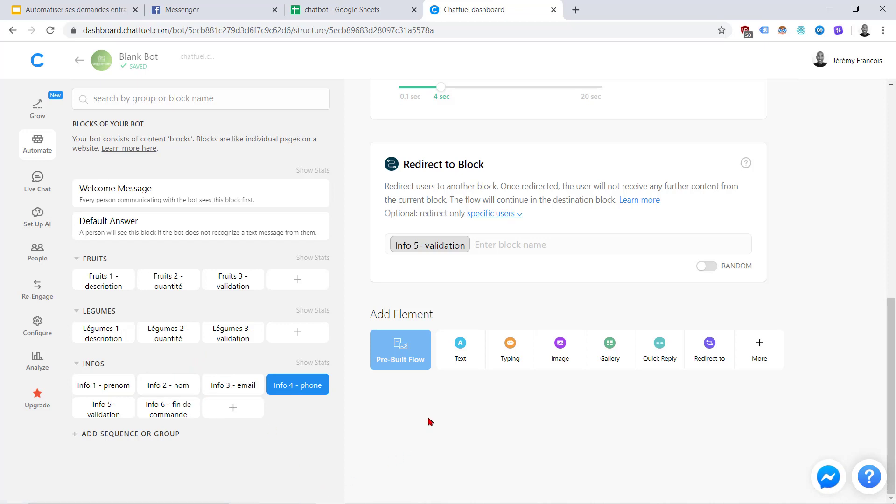
left_click(360, 6)
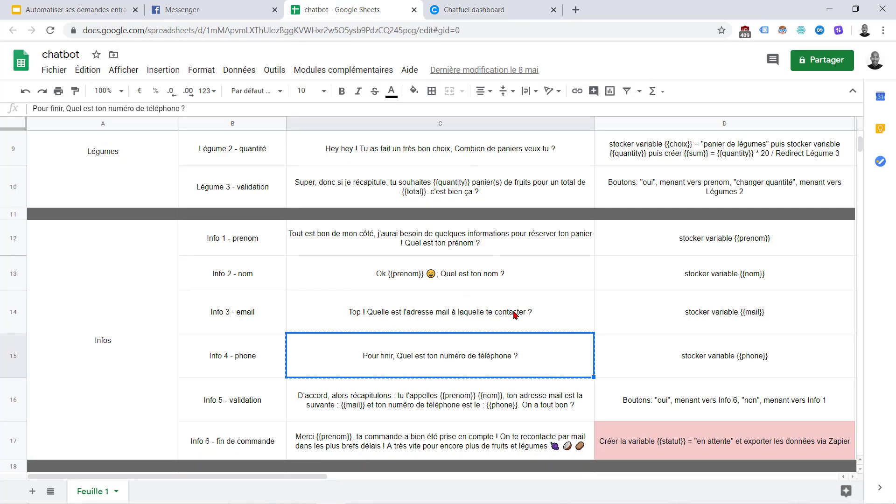
left_click(408, 403)
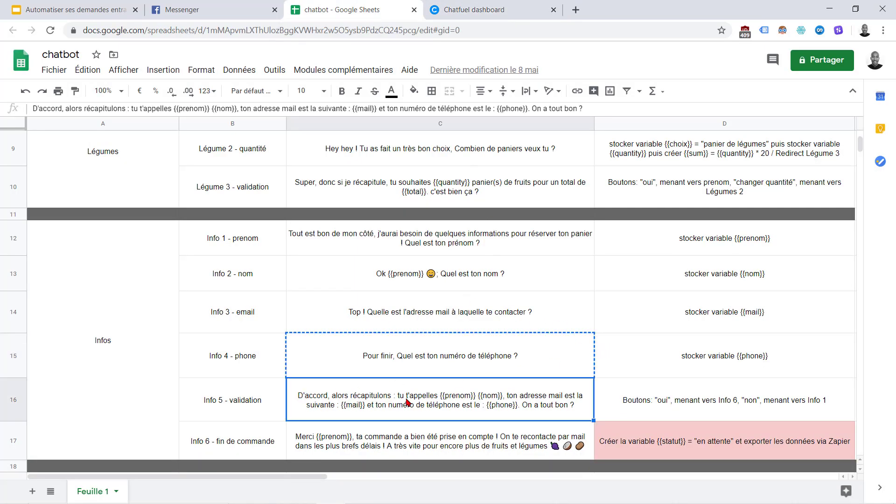
key("ctrl+c")
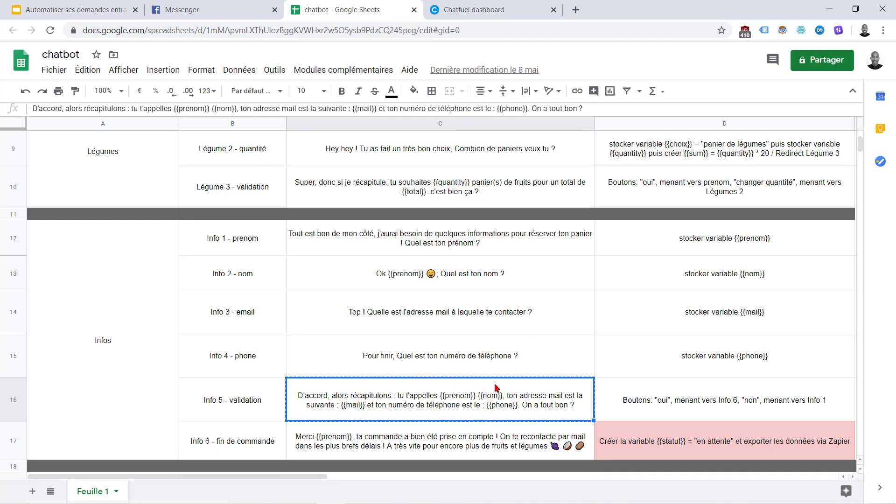
left_click(425, 6)
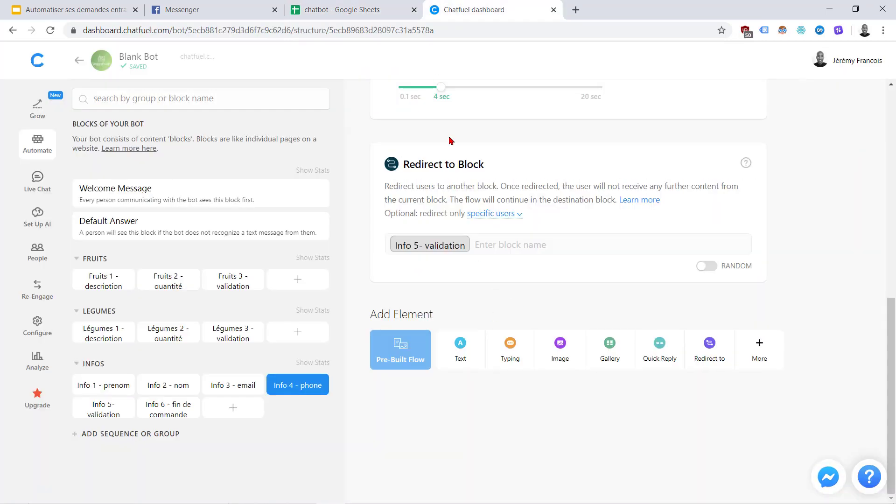
left_click(325, 5)
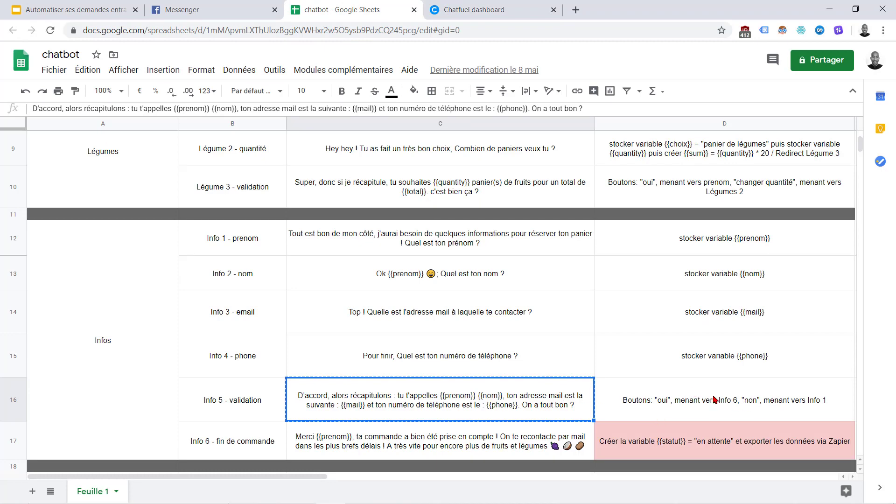
left_click(497, 9)
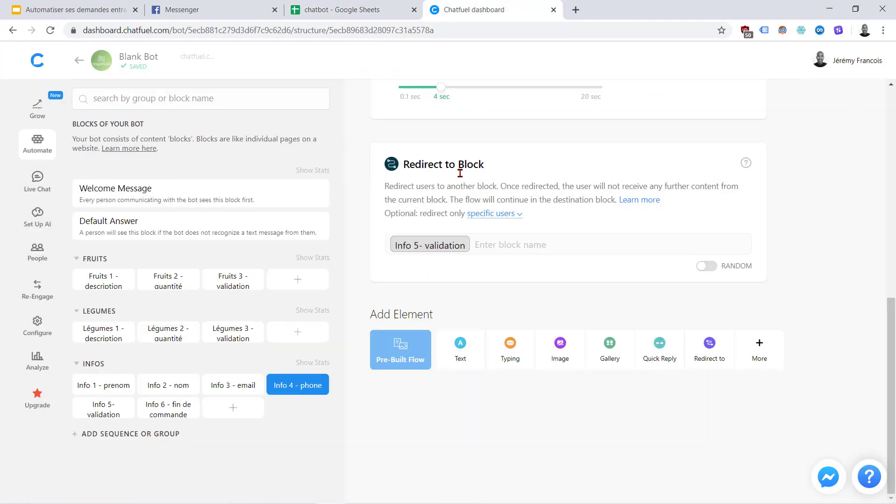
left_click(461, 350)
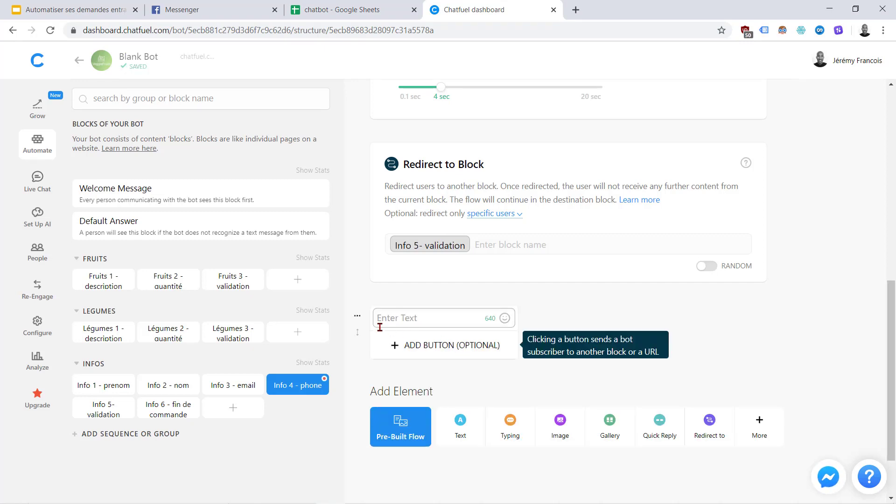
left_click(372, 381)
left_click(473, 344)
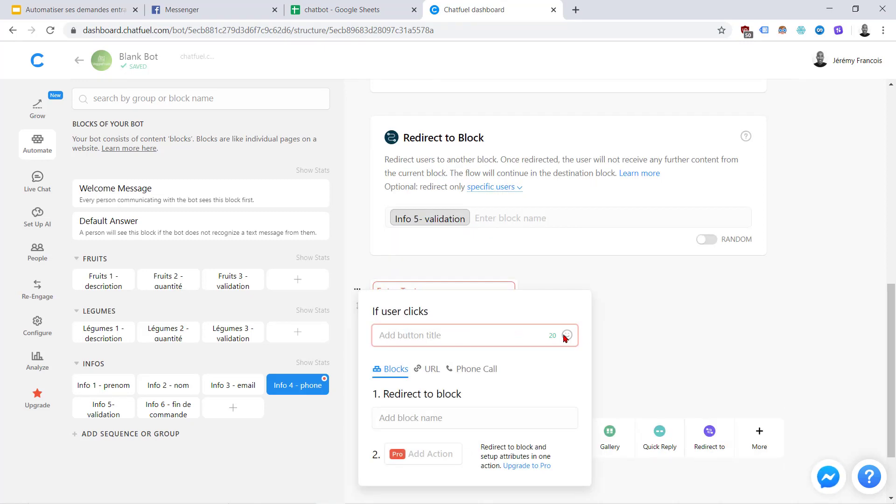
left_click(604, 336)
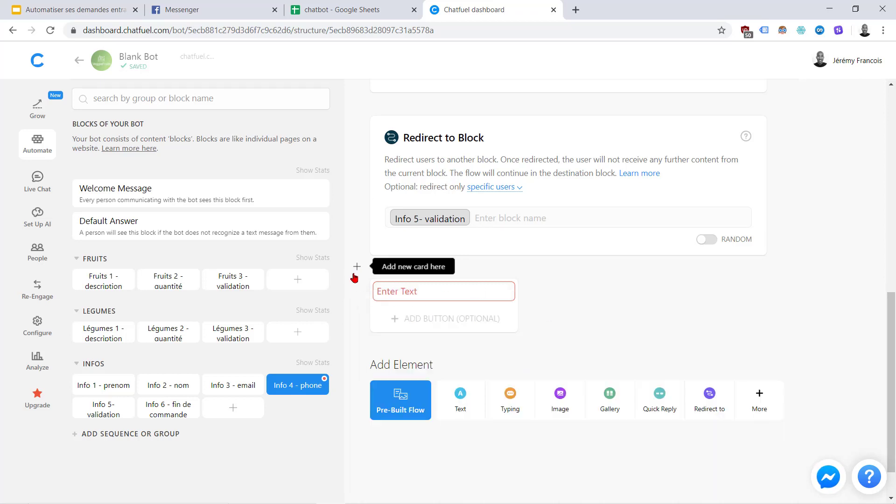
left_click(358, 291)
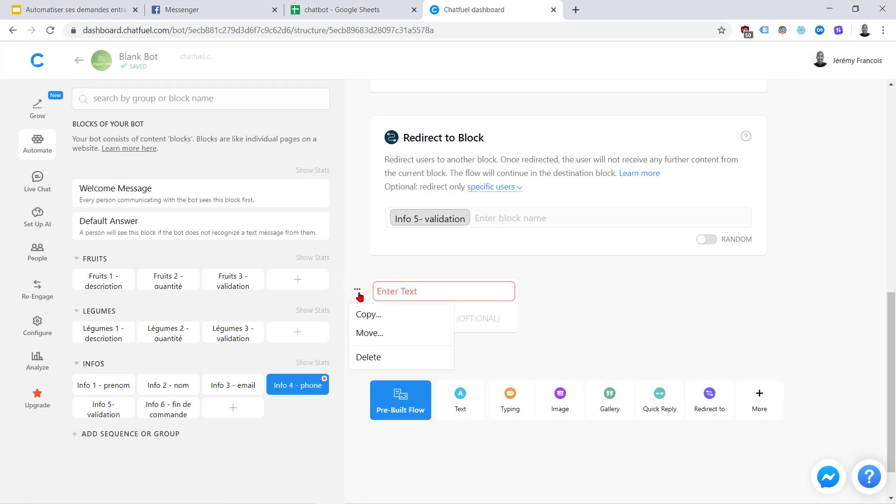
left_click(378, 358)
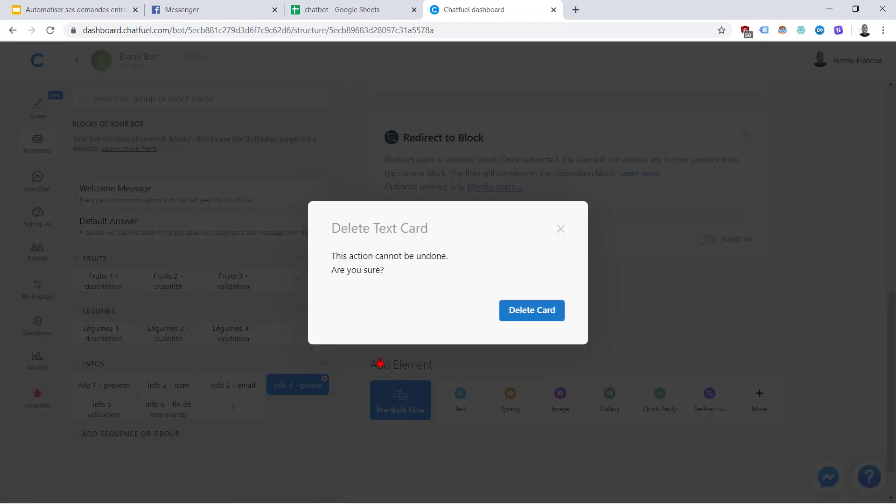
left_click(535, 311)
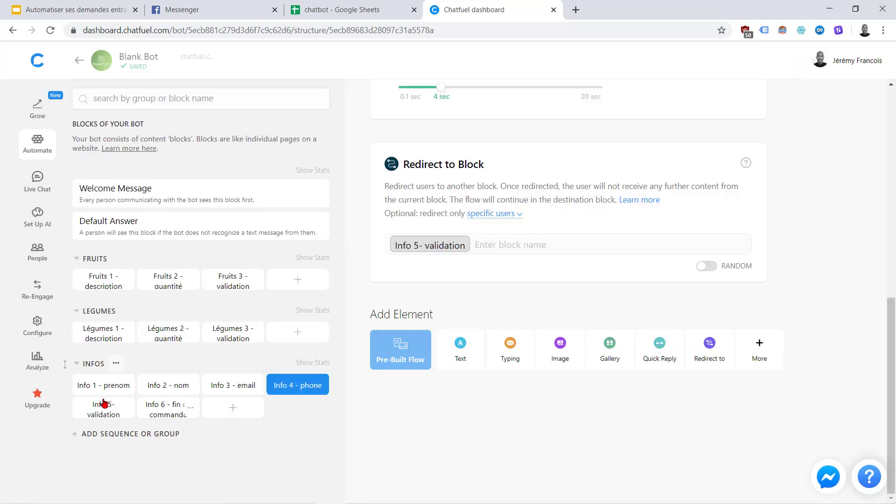
Paste the recap message into Info 5- validation and add an 'oui' reply to Info 6 - fin de commande
left_click(91, 406)
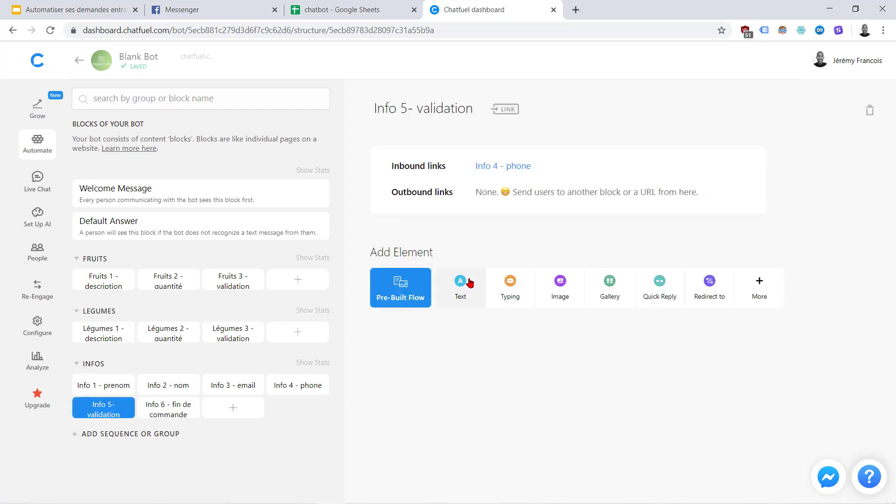
left_click(469, 282)
key("ctrl+v")
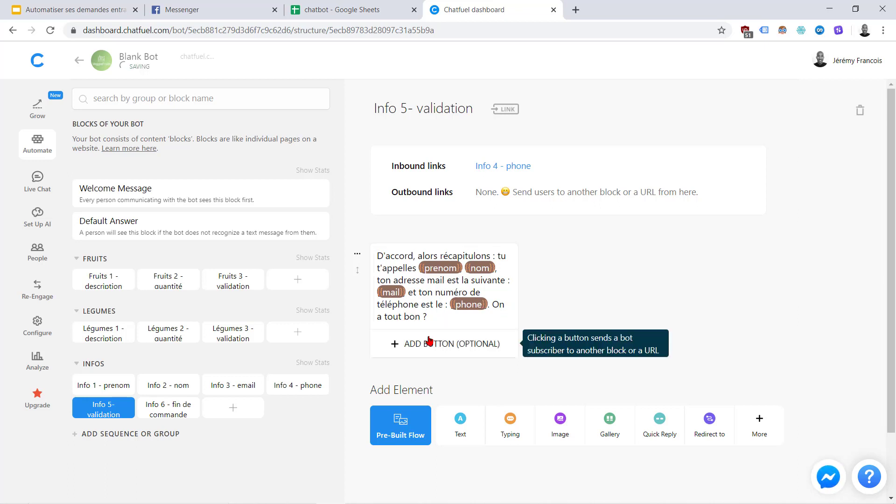
left_click(430, 343)
type("oui")
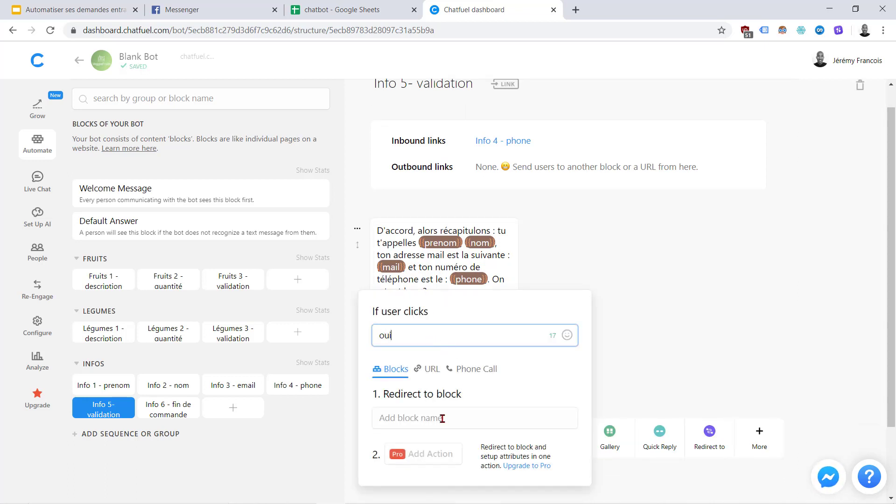
left_click(444, 418)
scroll(521, 373, "down", 4)
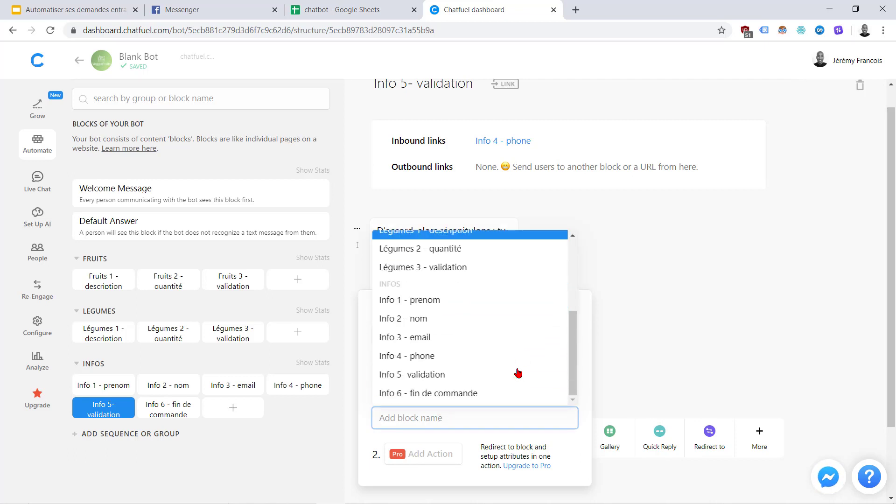
left_click(404, 393)
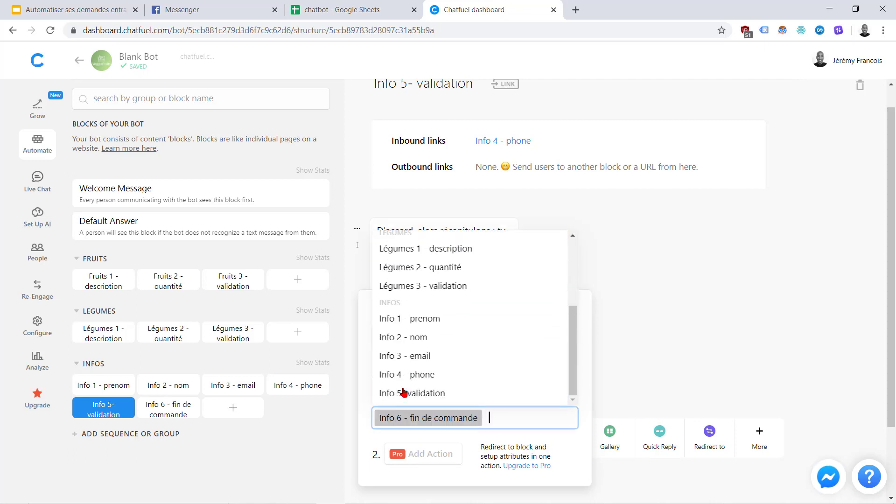
left_click(629, 401)
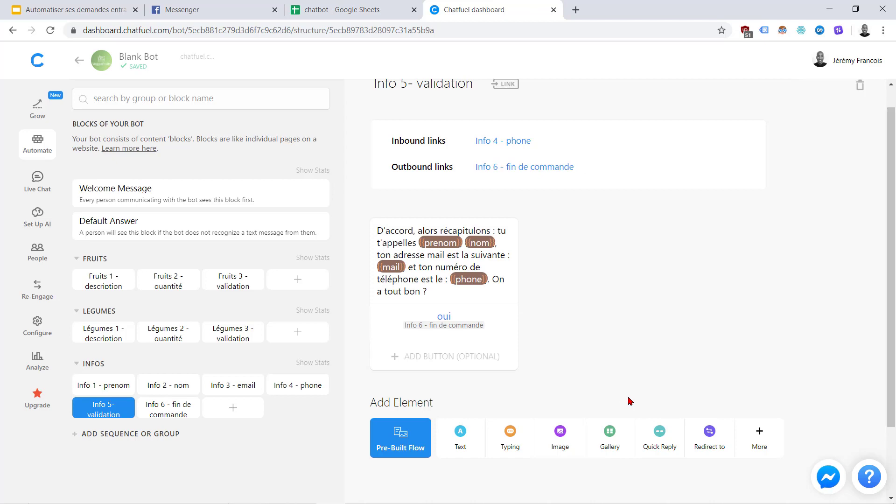
Add a 'non' reply to the recap that sends users back to Info 1 - prenom
left_click(336, 8)
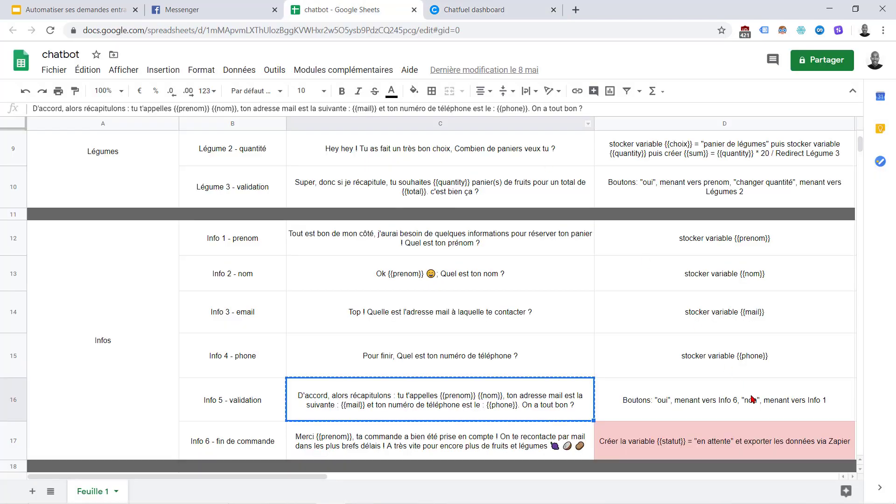
left_click(441, 7)
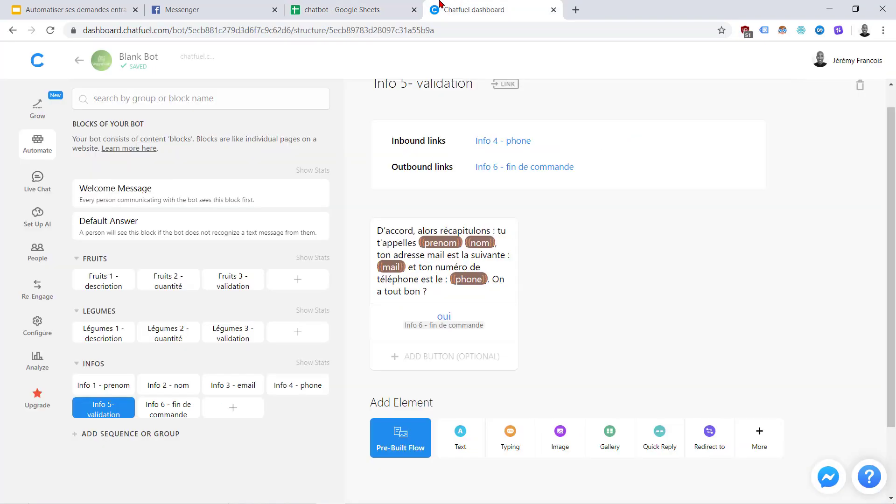
left_click(438, 357)
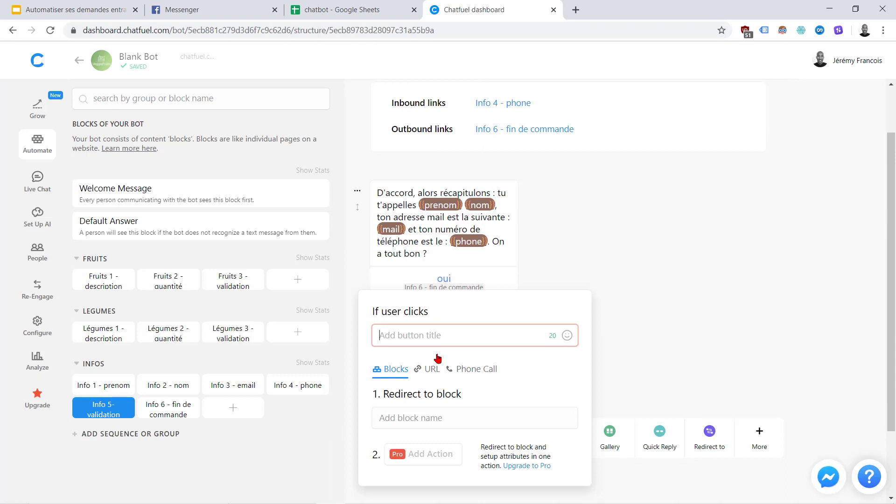
type("oui")
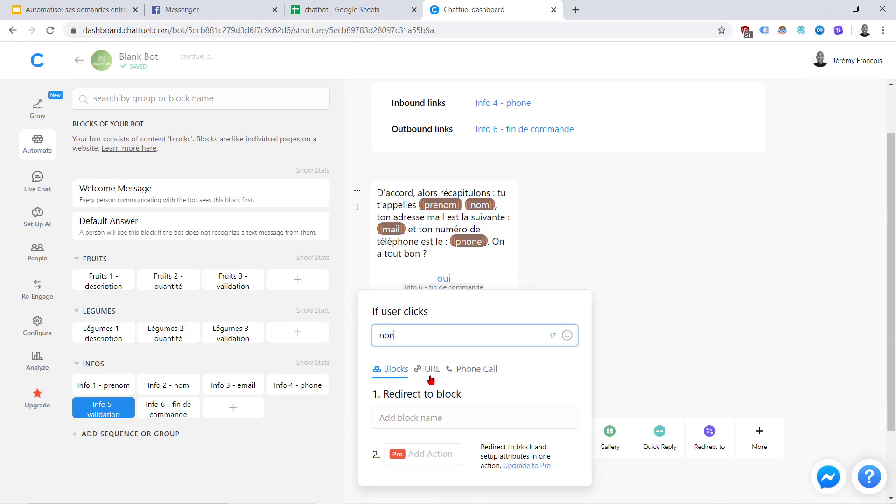
left_click(417, 418)
scroll(506, 336, "down", 3)
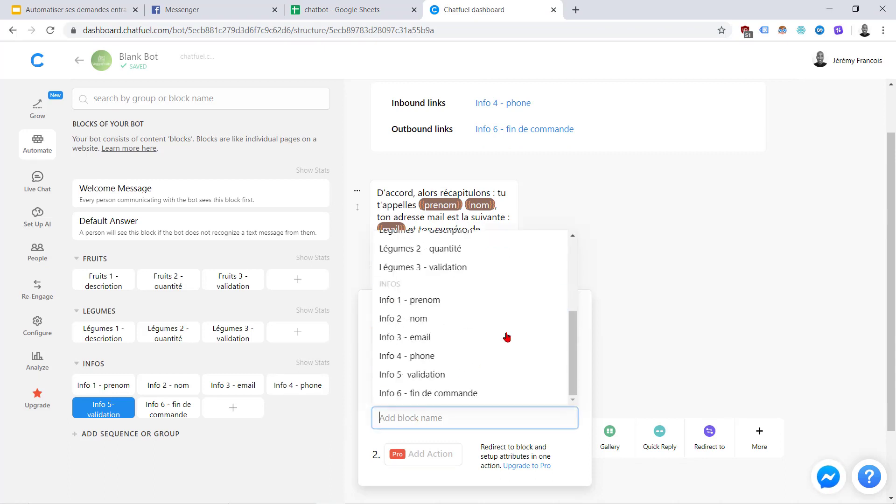
left_click(413, 301)
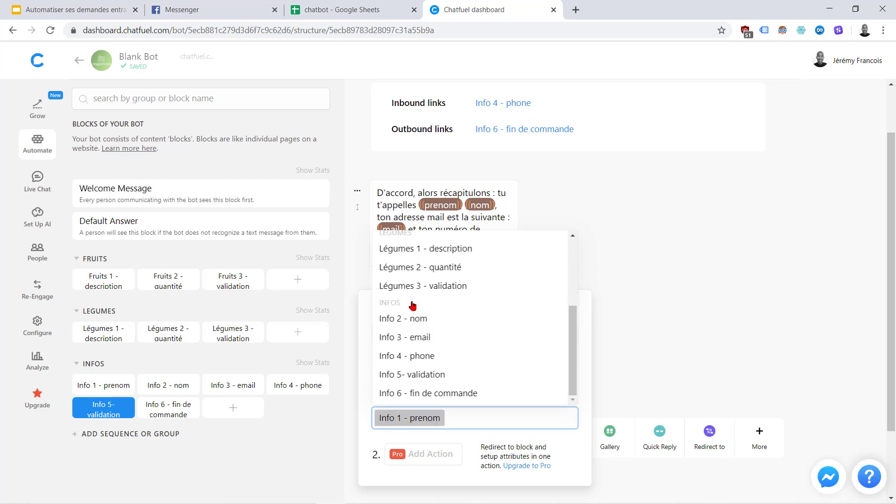
left_click(630, 351)
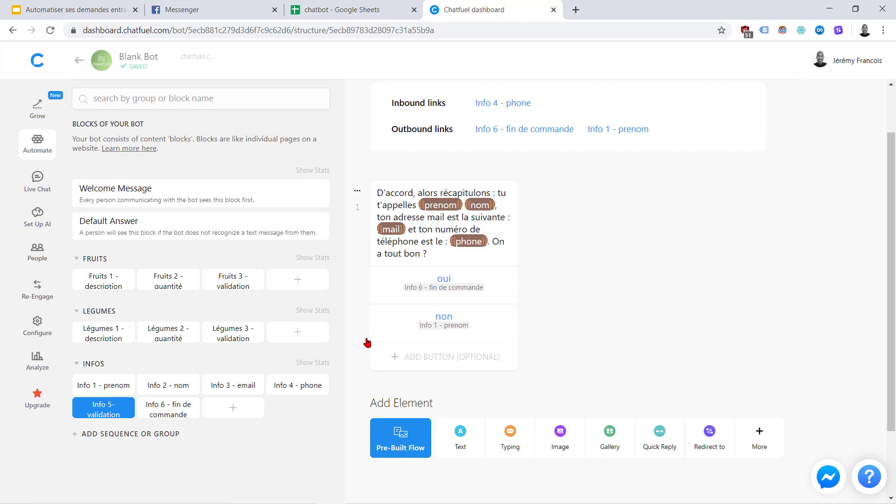
Open Info 6 - fin de commande and copy its planned message from cell C17
left_click(164, 408)
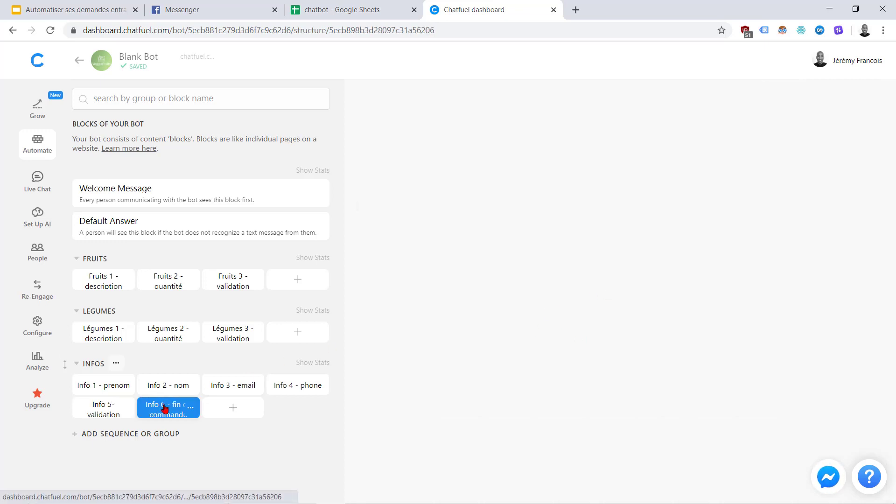
left_click(361, 6)
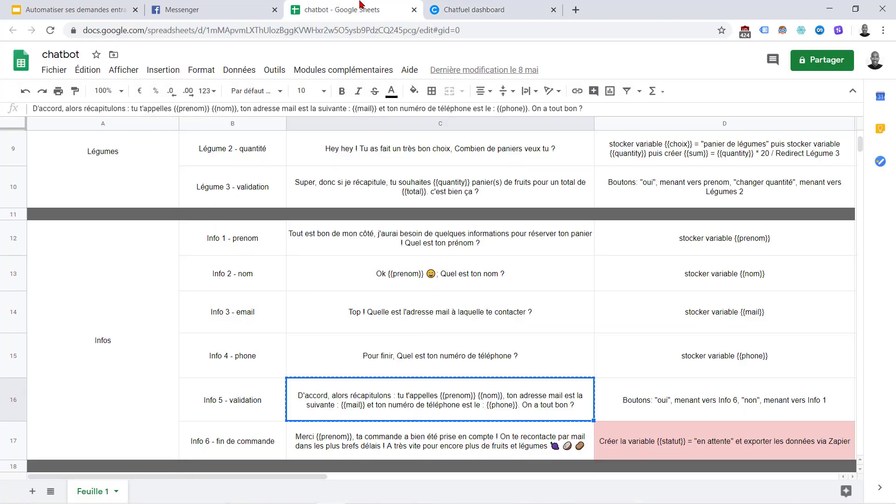
left_click(445, 443)
key("ctrl+c")
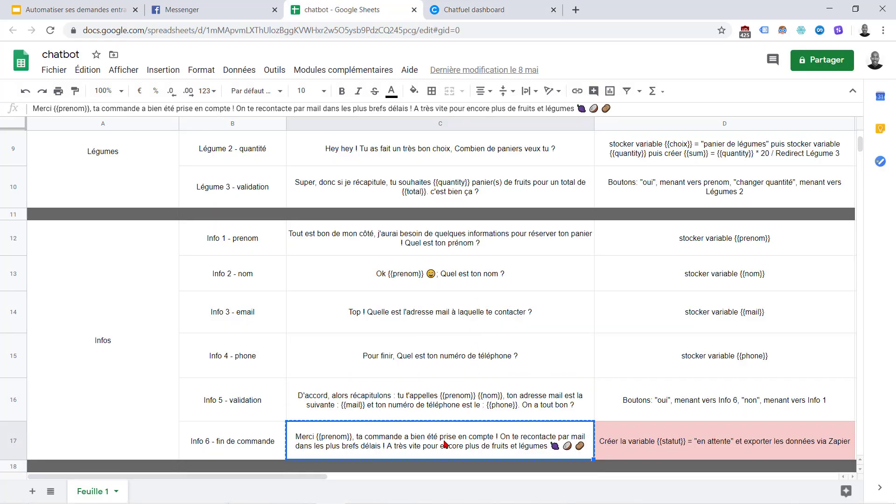
Add a Text element to Info 6 - fin de commande holding the thank-you message pasted from the sheet
left_click(516, 2)
left_click(360, 3)
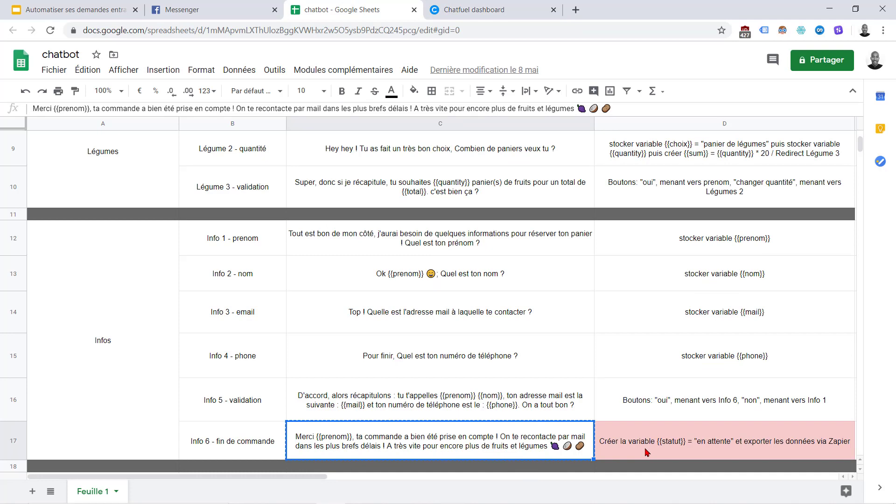
left_click(476, 4)
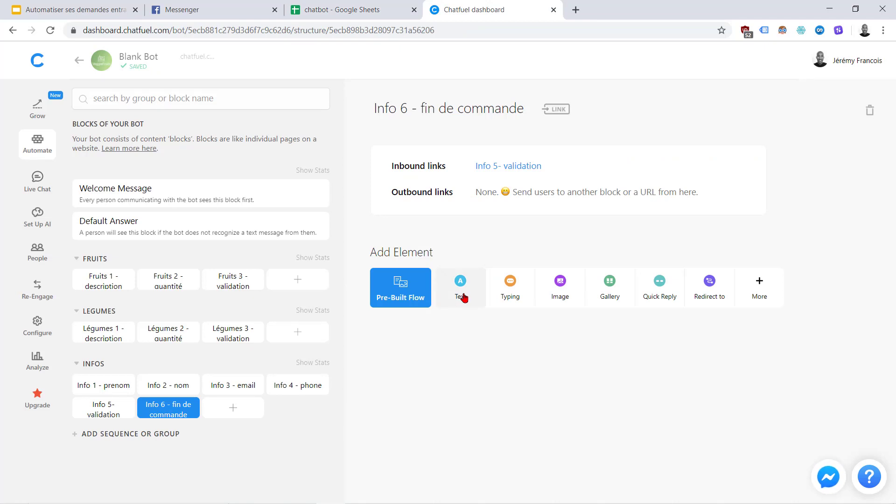
left_click(459, 297)
key("ctrl+v")
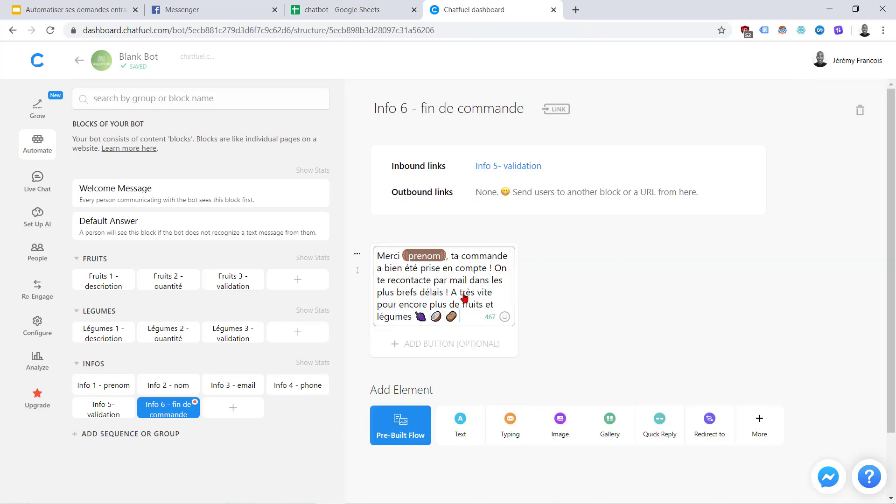
left_click(591, 317)
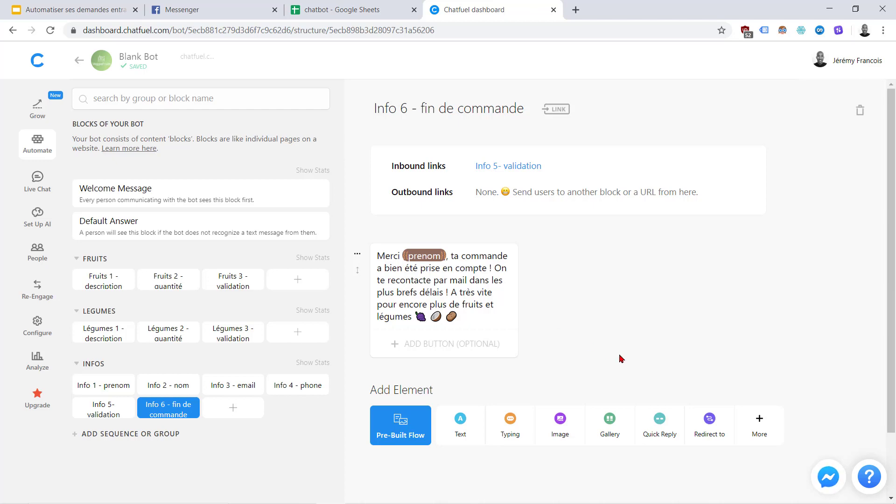
left_click(380, 6)
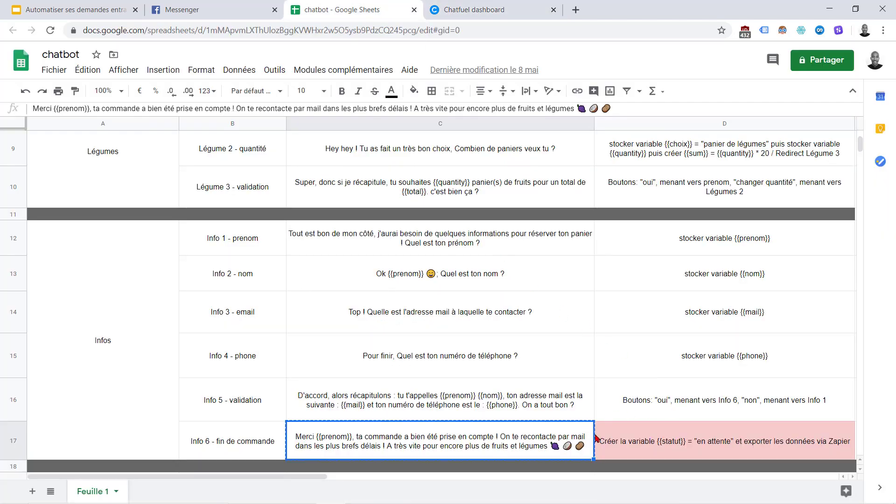
left_click(490, 6)
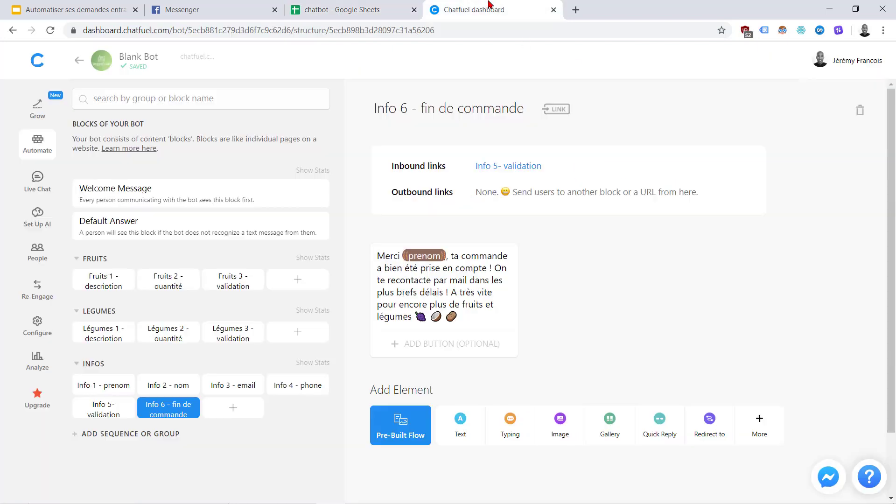
Add a Set User Attribute element to Info 6 setting statut to 'en attente de paiement'
left_click(767, 429)
left_click(480, 236)
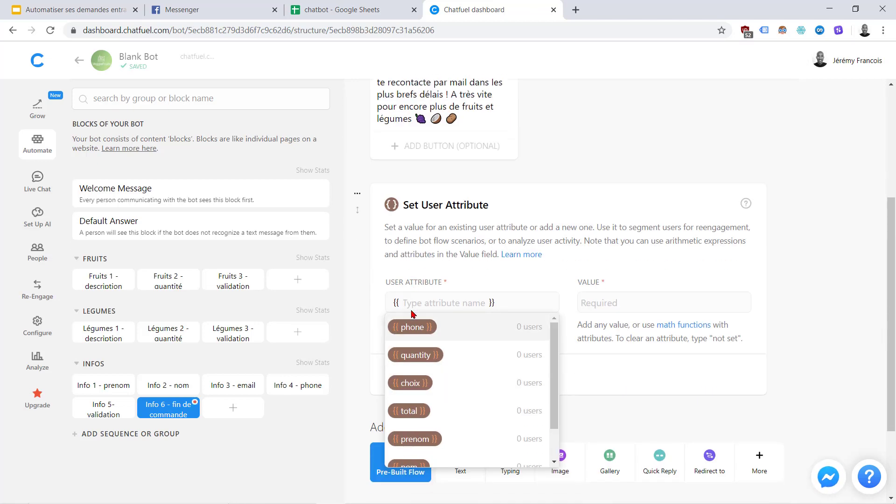
type("statut")
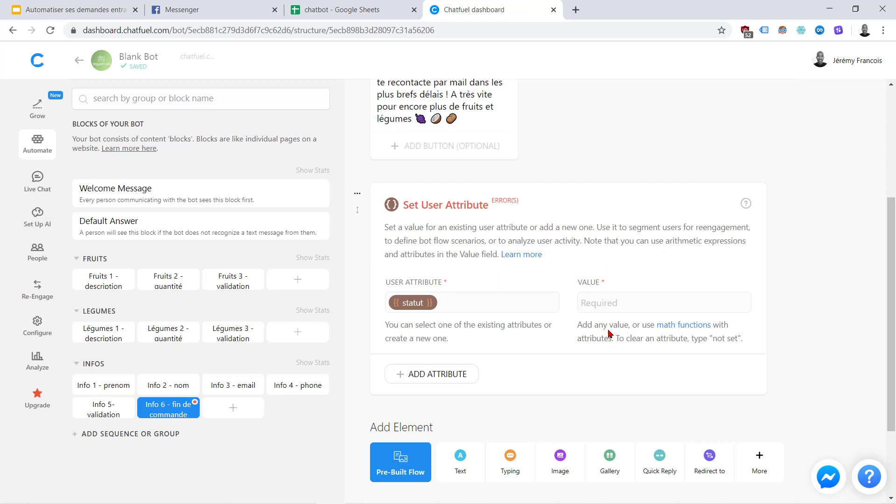
type("en attente")
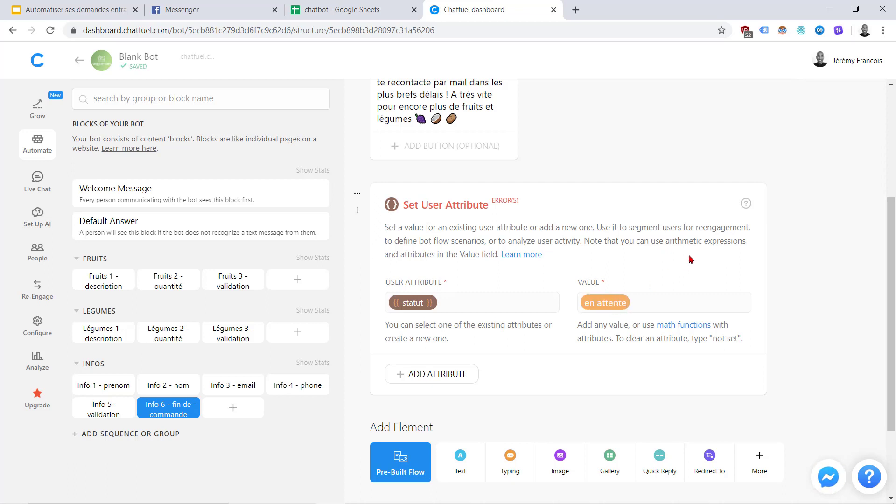
left_click(344, 6)
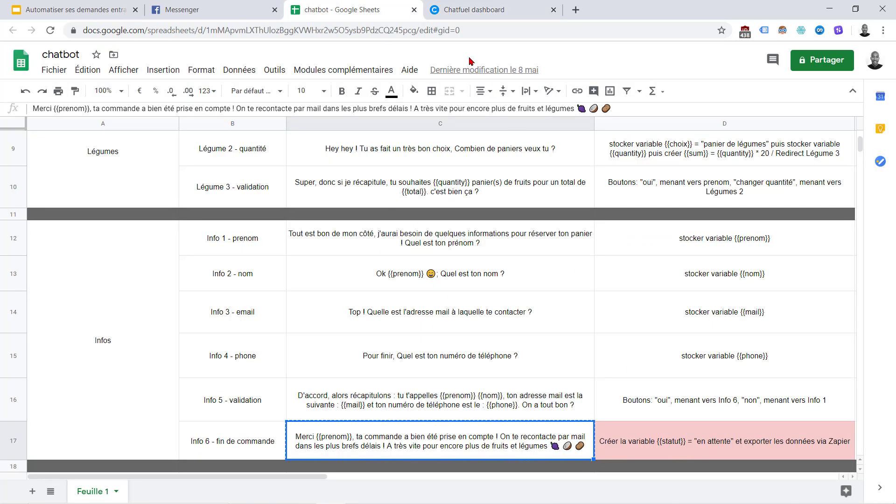
left_click(482, 4)
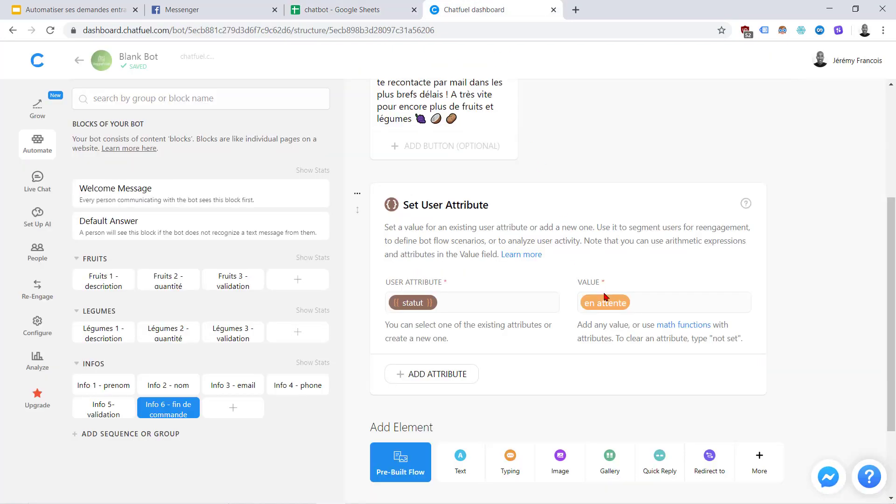
left_click(626, 303)
type("de paiement")
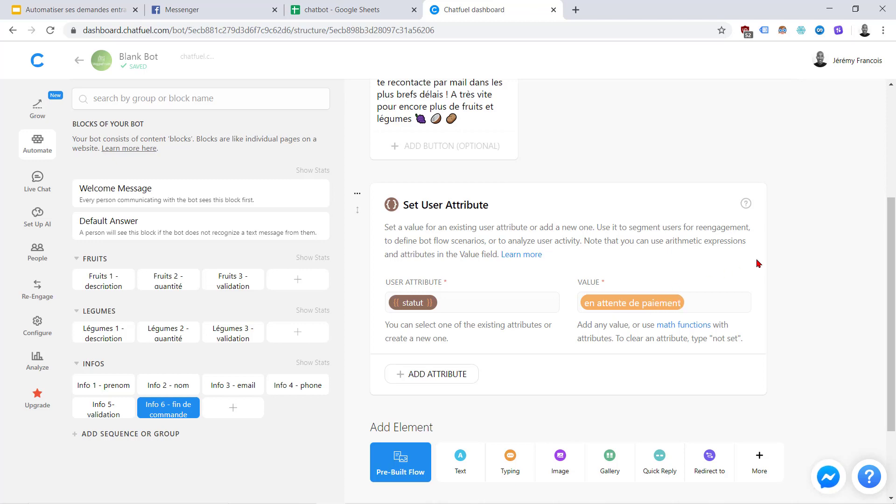
left_click(360, 4)
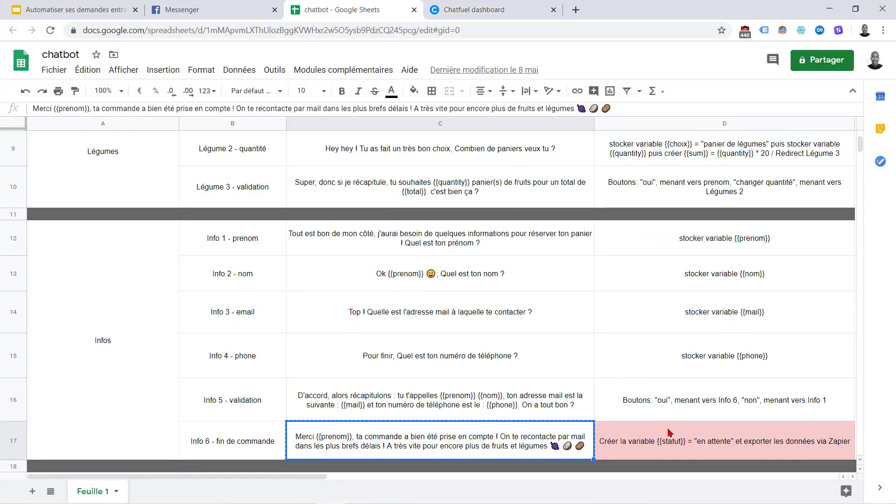
Append 'de paiement' after 'en attente' in the D17 note's statut value
double_click(733, 444)
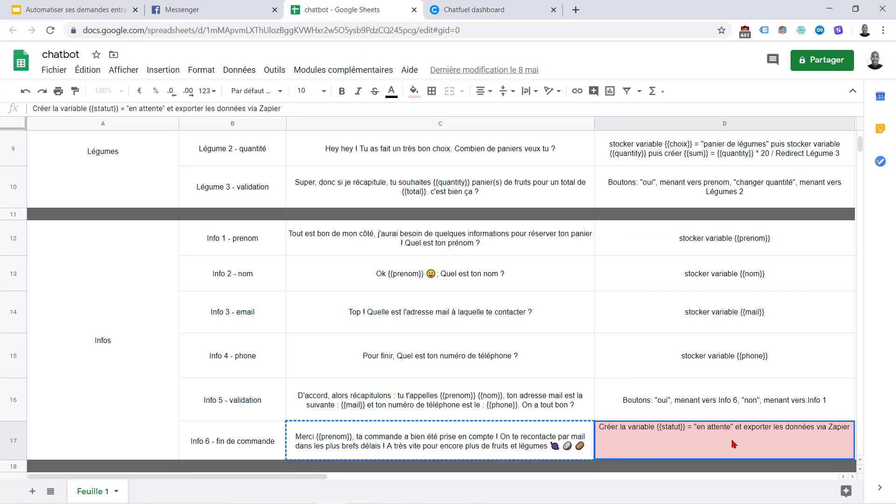
left_click(731, 428)
type("de paiement")
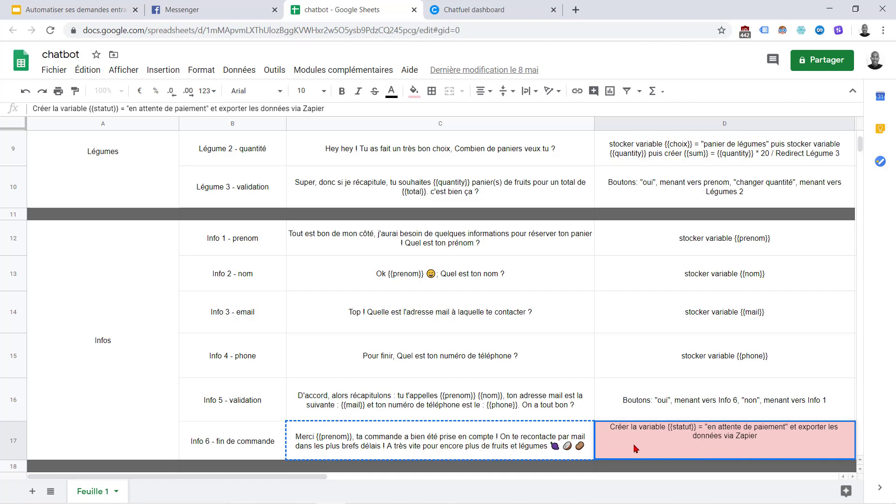
left_click(511, 434)
Add an Export via Zapier plugin to Info 6, then bring up the Welcome Message block
left_click(492, 7)
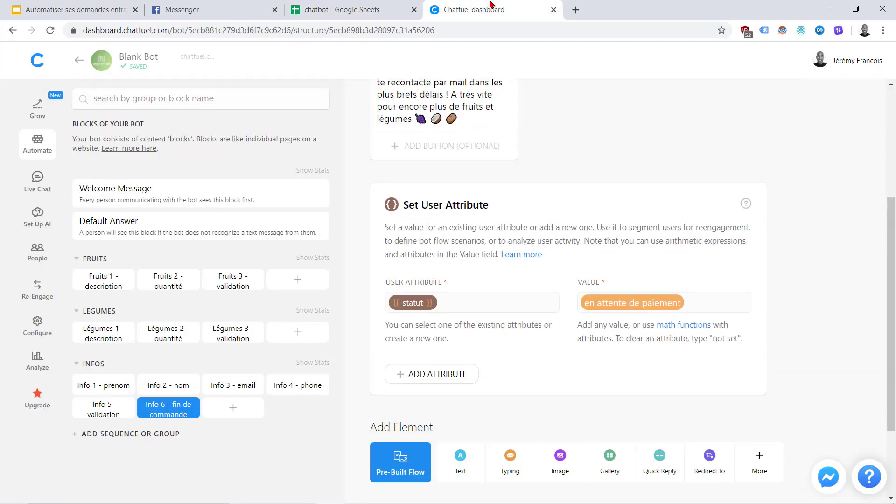
scroll(613, 413, "down", 3)
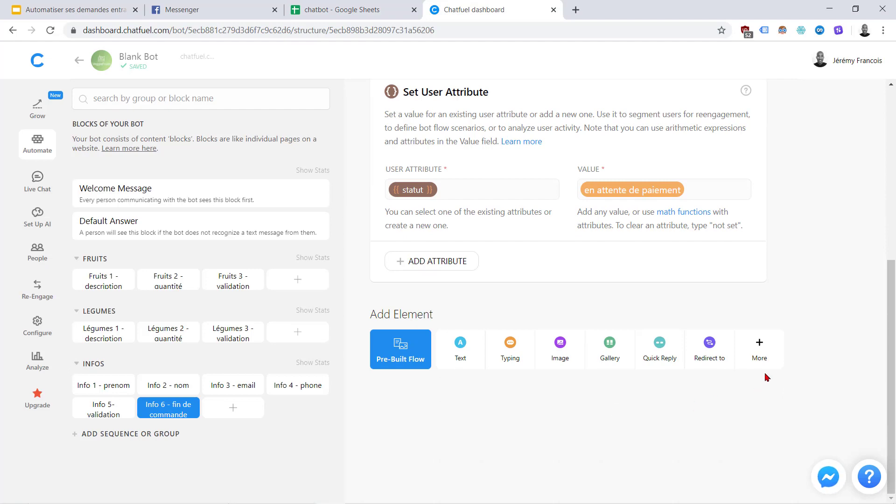
left_click(768, 358)
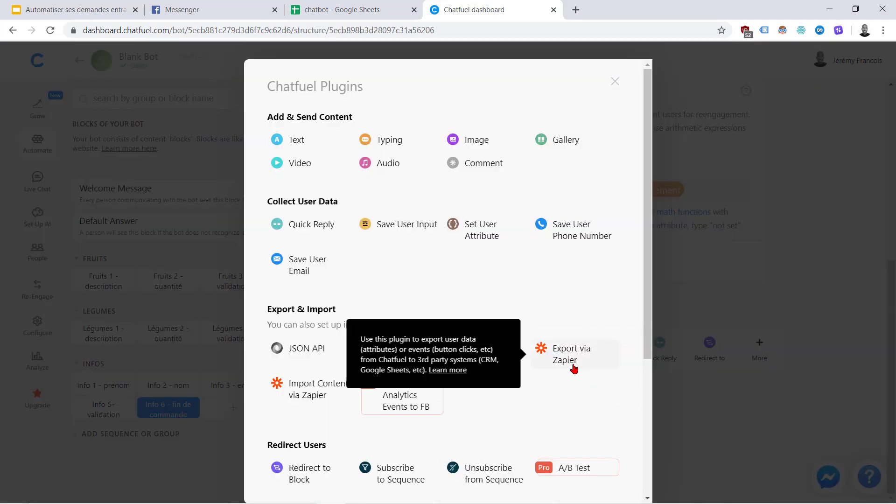
left_click(574, 367)
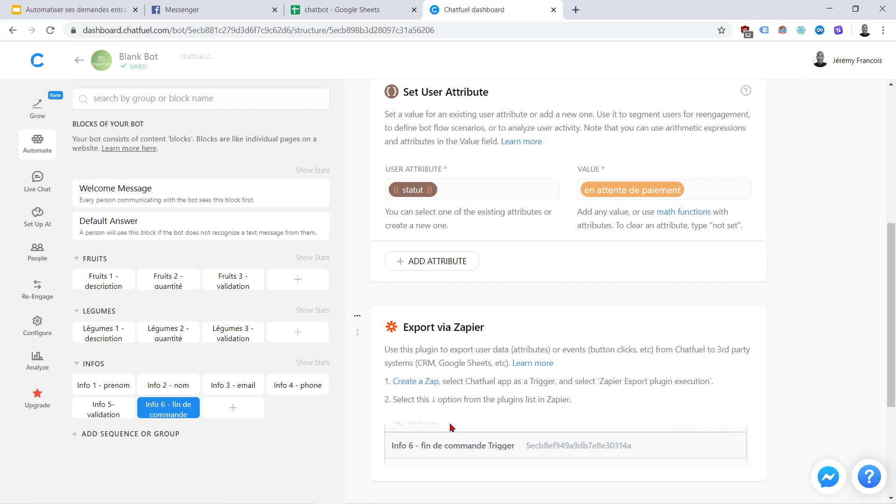
scroll(452, 427, "down", 3)
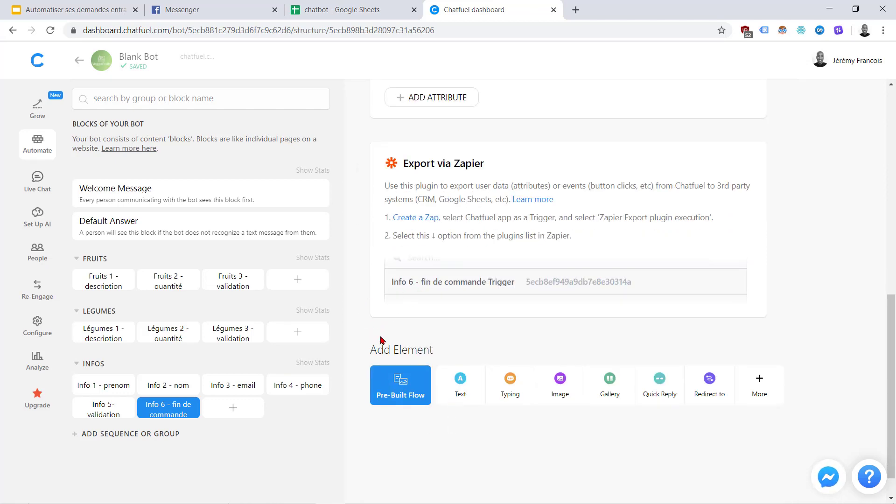
scroll(362, 341, "up", 10)
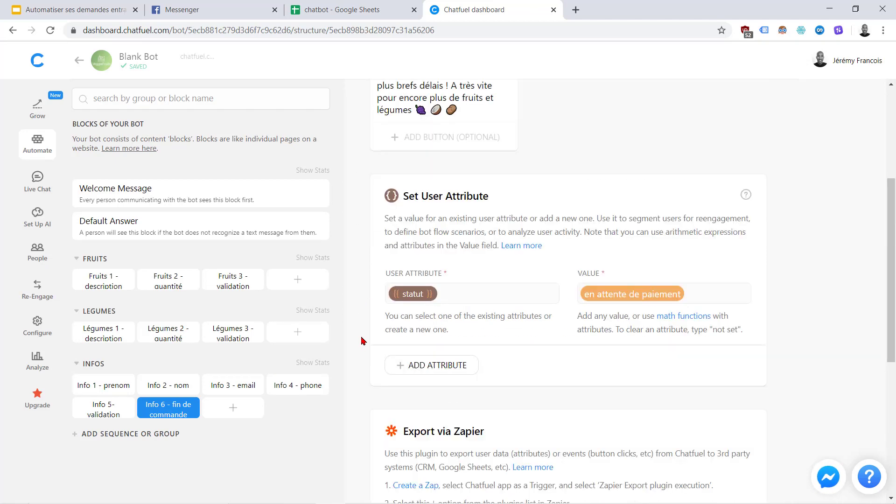
left_click(160, 201)
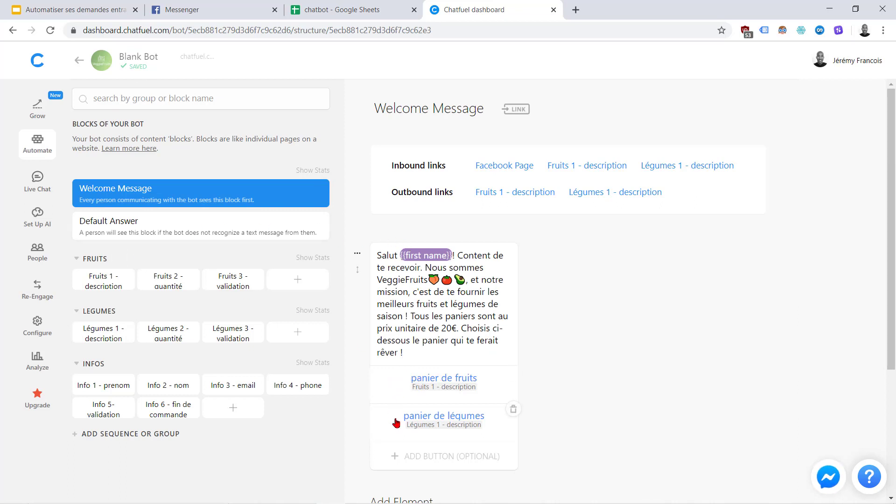
Review Fruits 1 - description, Fruits 2 - quantité and Fruits 3 - validation, ending on Info 1 - prenom
left_click(96, 282)
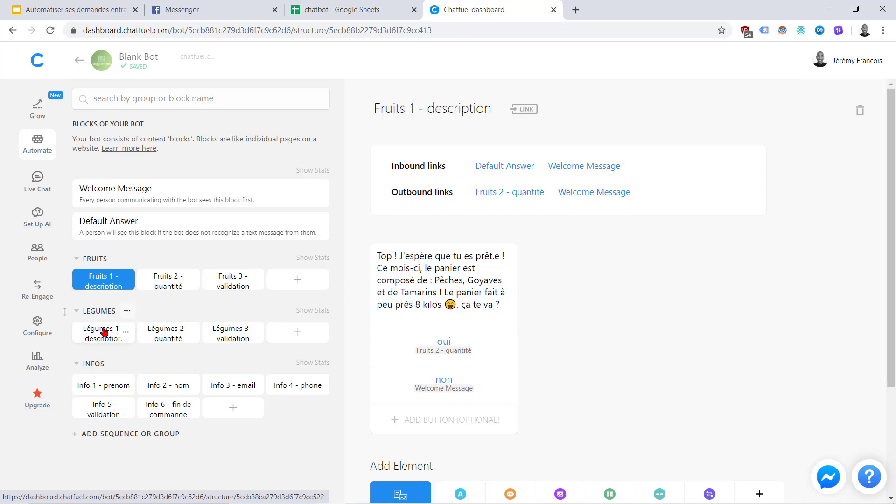
left_click(163, 280)
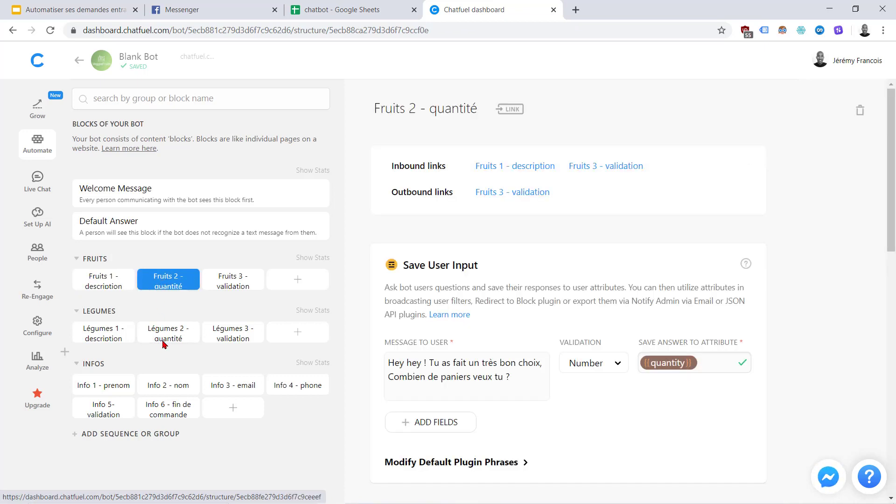
left_click(223, 280)
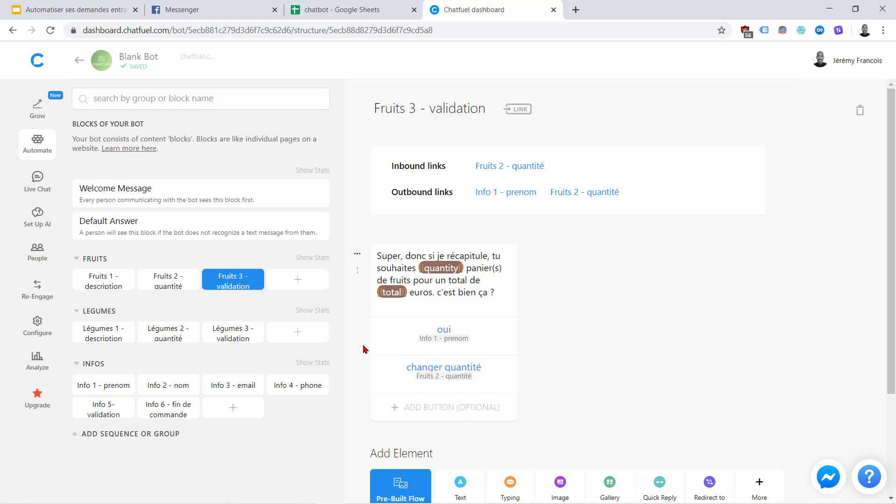
scroll(365, 349, "down", 3)
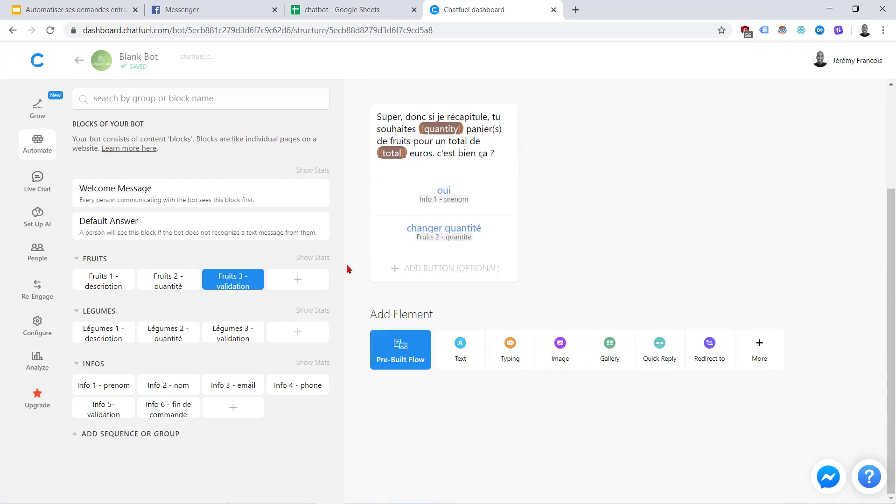
left_click(101, 388)
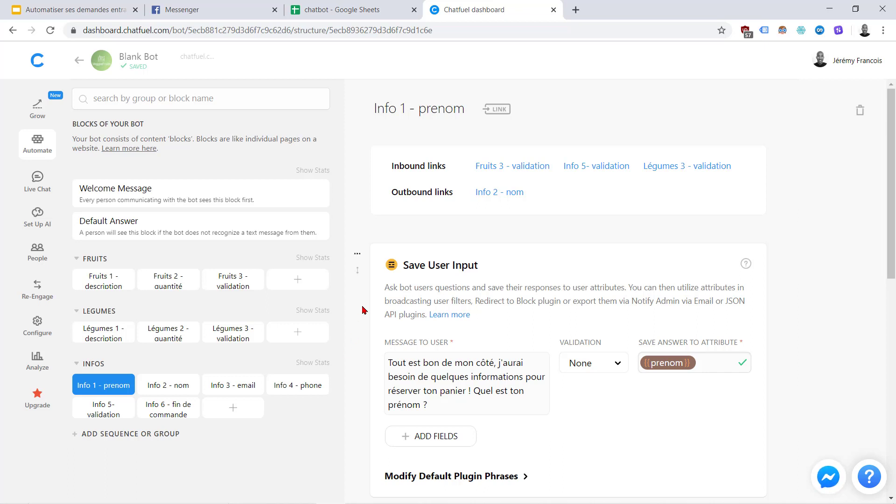
left_click(233, 5)
Reload Messenger, find VeggieFruits by searching 'veggie', and start the chat with Démarrer
left_click(47, 35)
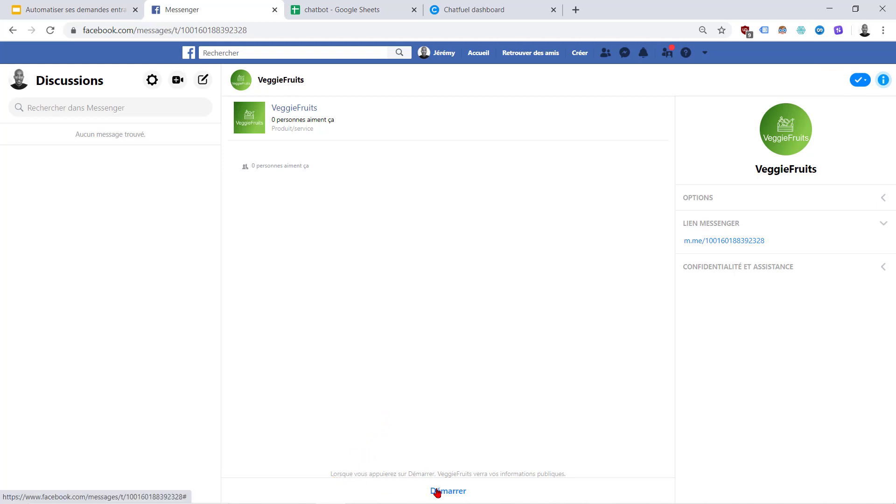
left_click(135, 105)
type("veggie")
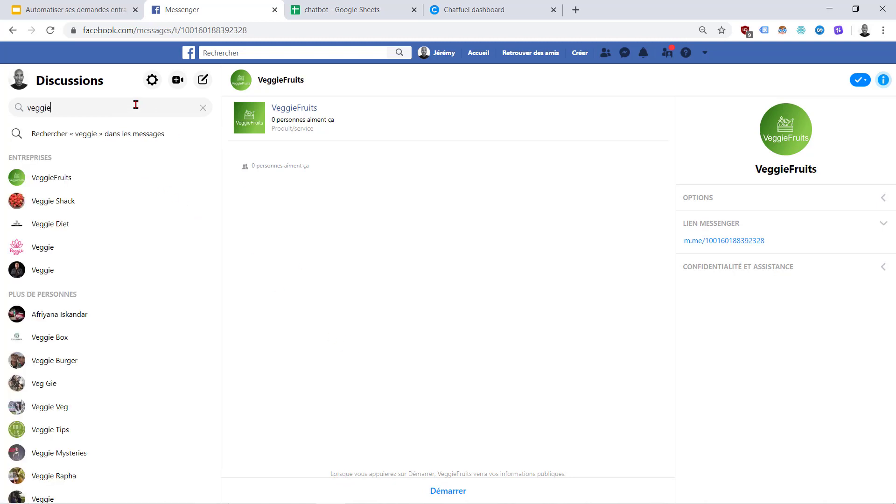
left_click(78, 181)
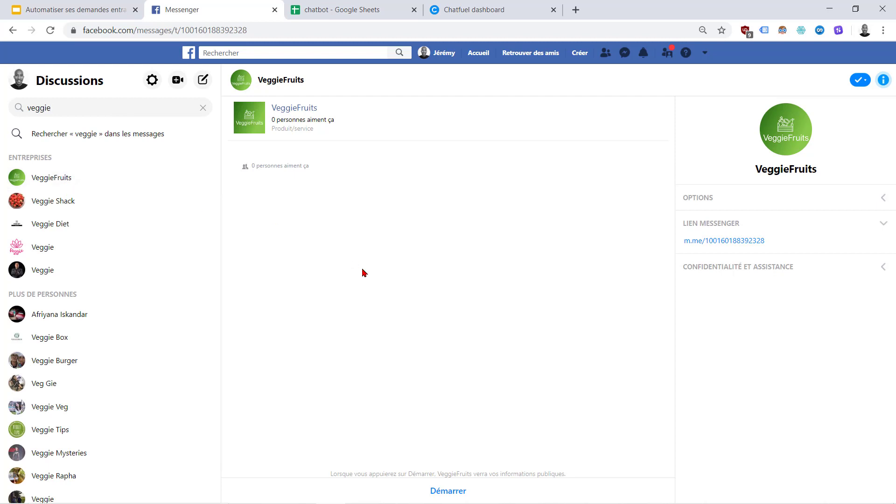
left_click(444, 492)
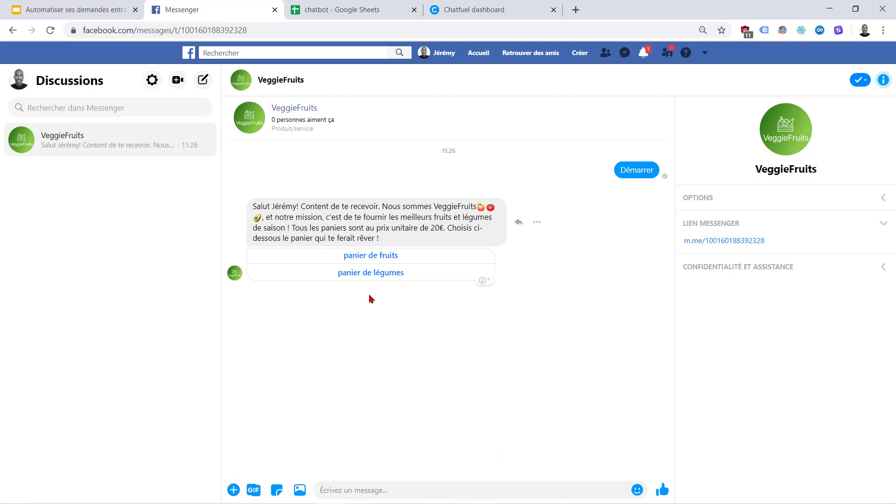
Pick panier de fruits, accept it, order 3 baskets and confirm the 60-euro total with oui
left_click(393, 258)
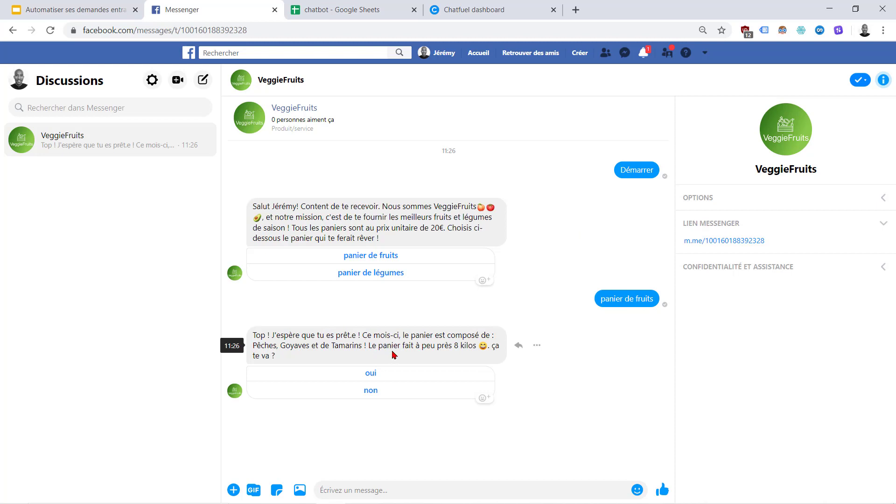
left_click(372, 379)
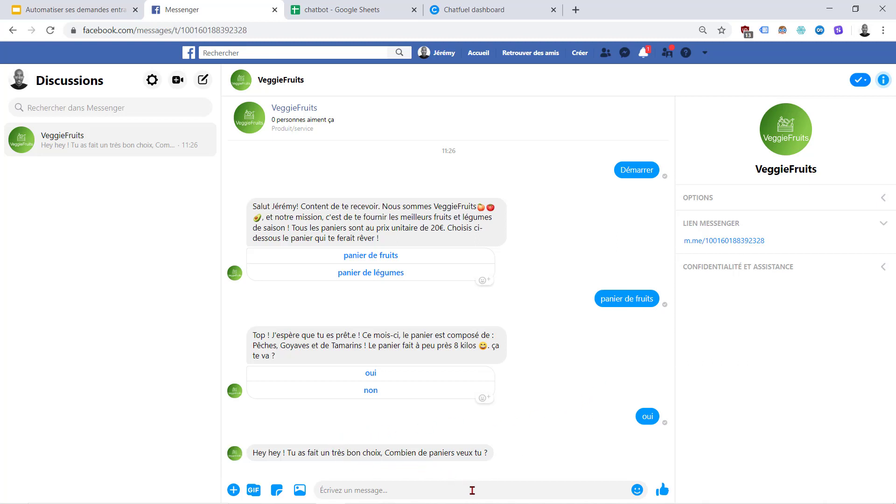
type("3")
left_click(659, 489)
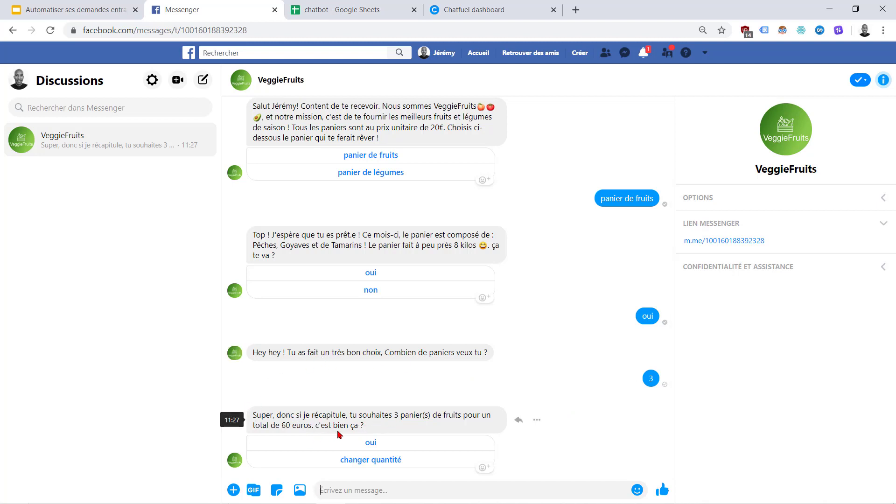
left_click(376, 445)
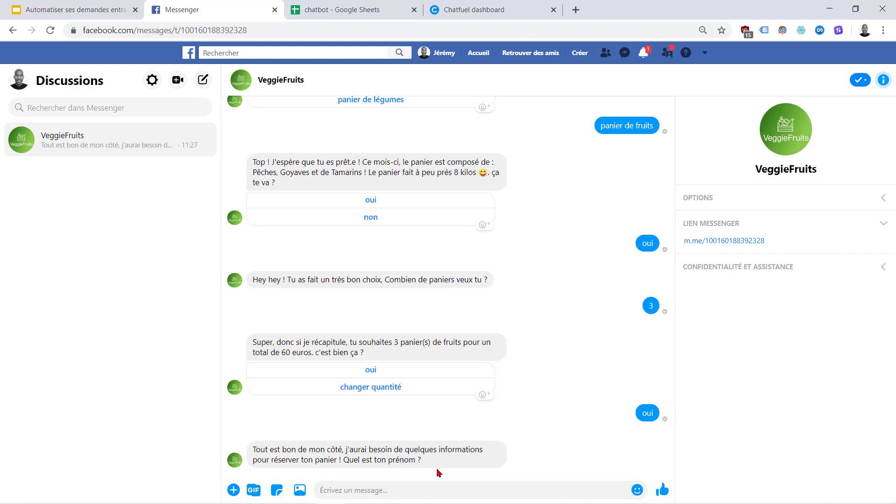
Send the bot a first name, last name, e-mail address and phone number, one per message
key("Return")
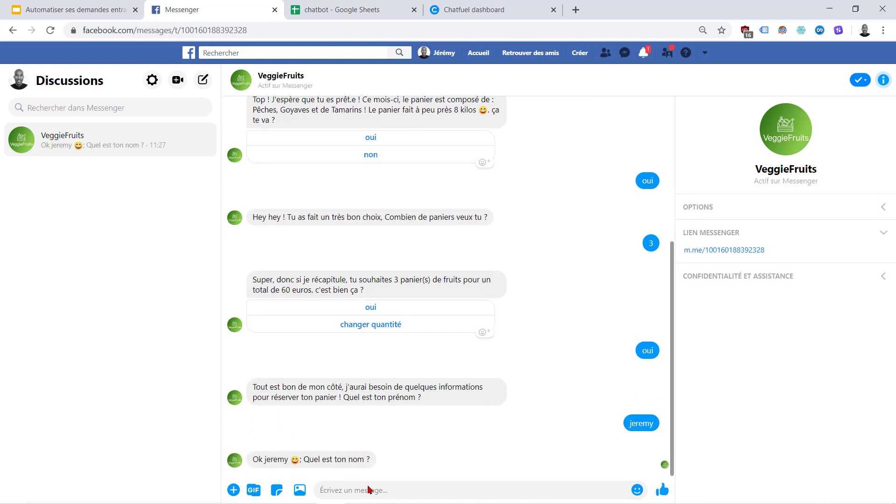
key("Return")
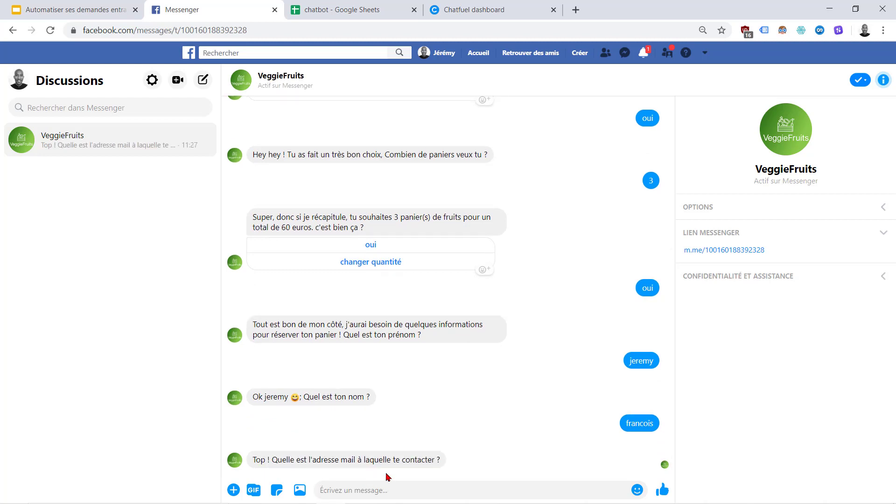
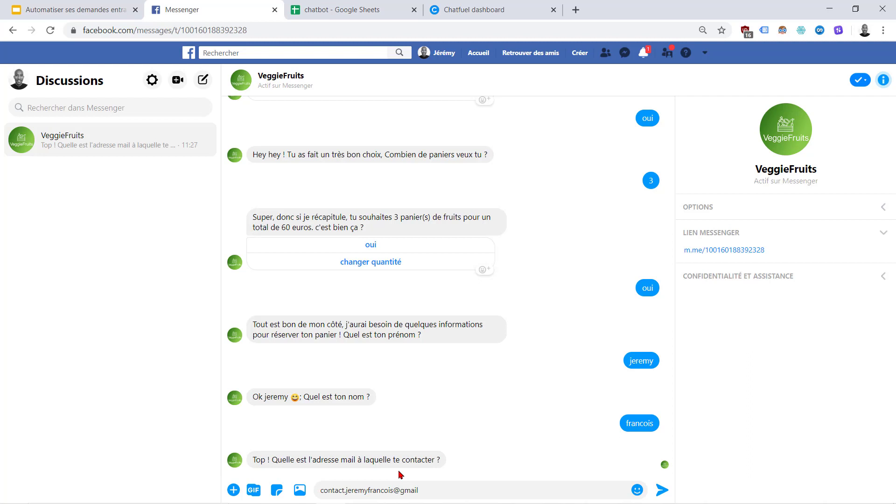
key("Return")
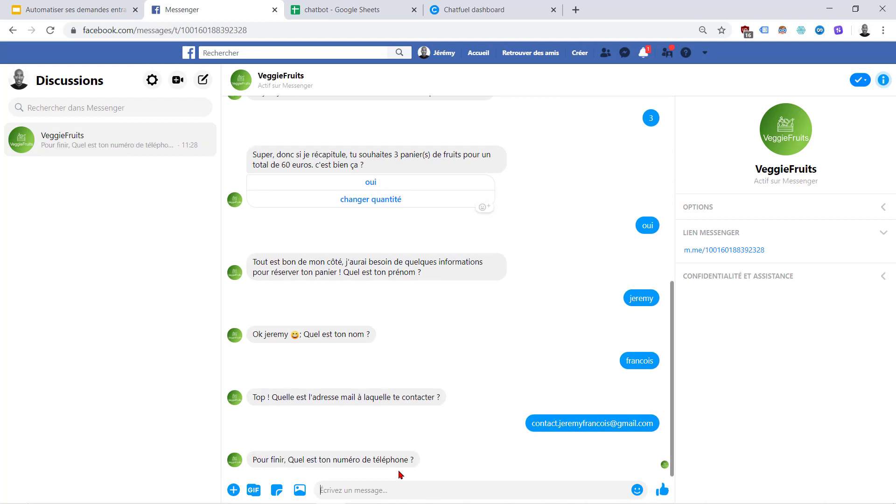
type("123456")
key("Return")
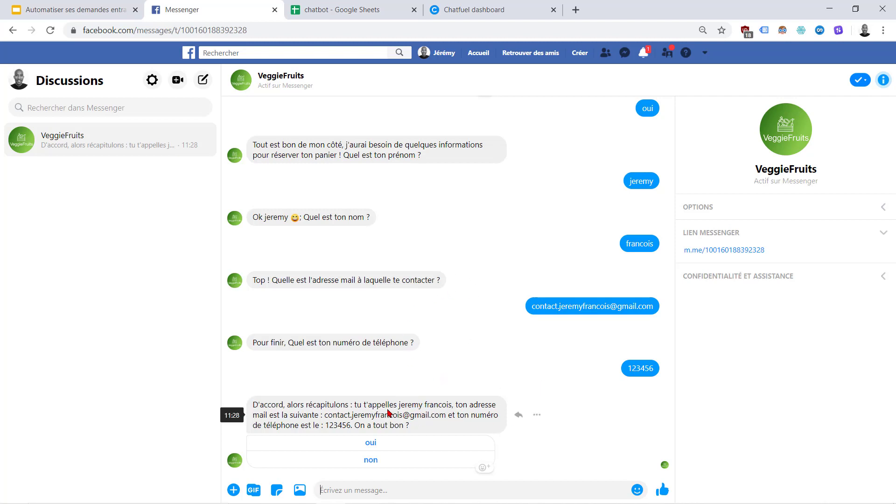
Confirm the recapped details with oui, send a thank-you, and return to the course slides
left_click(372, 444)
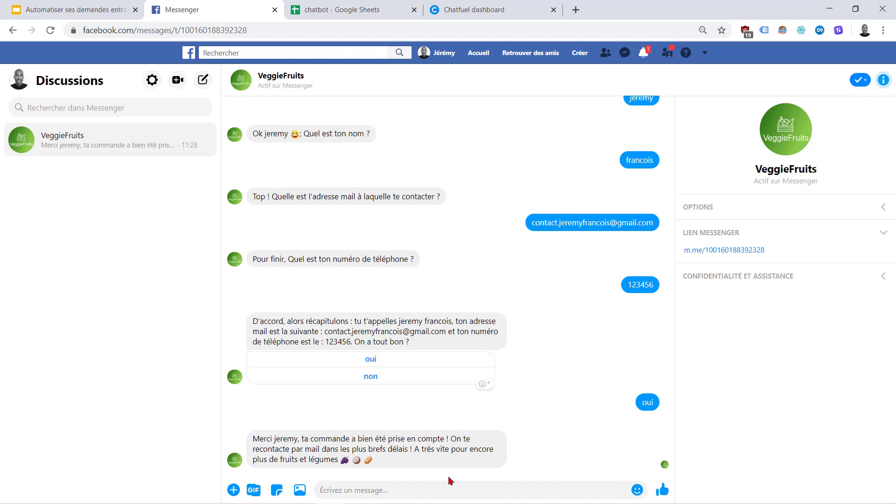
type("merci !!")
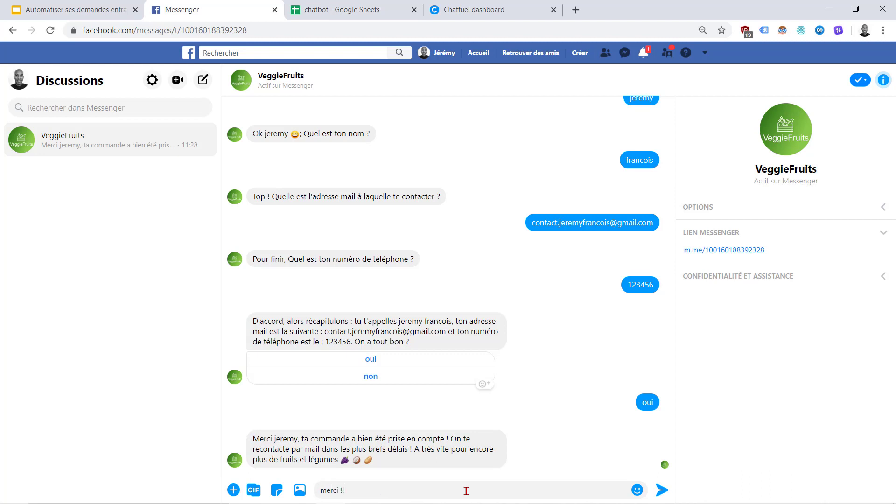
key("Return")
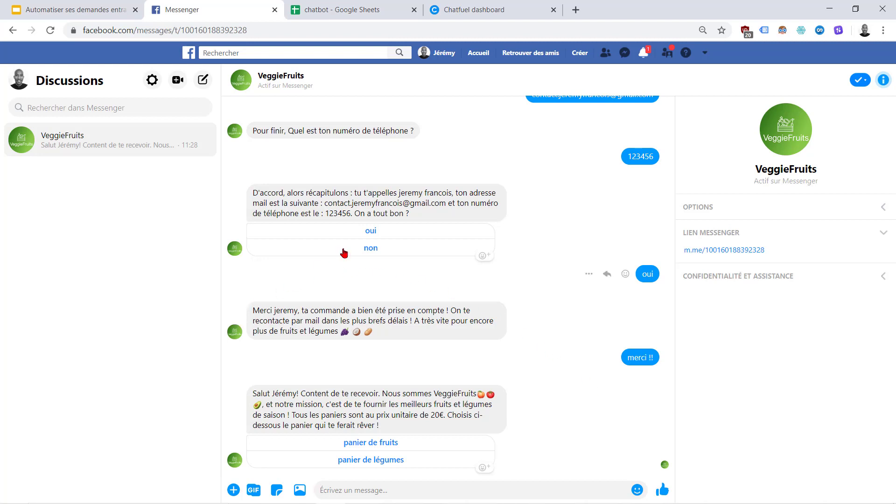
left_click(91, 5)
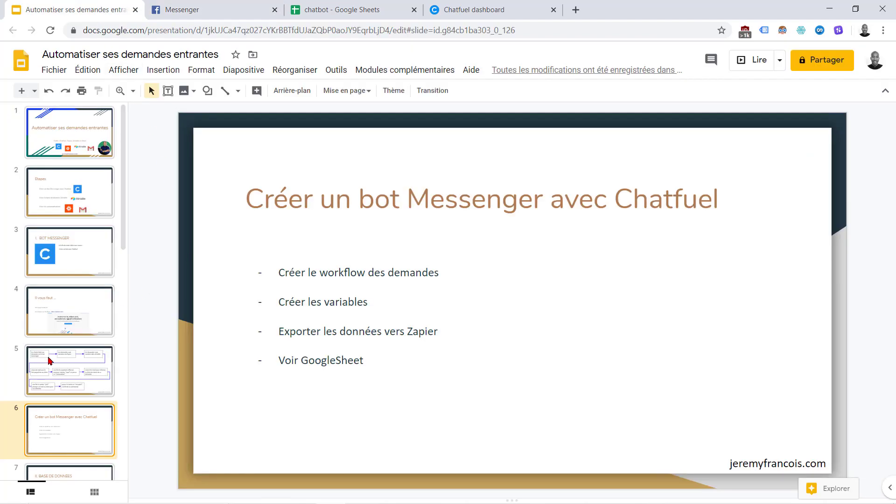
scroll(49, 360, "down", 3)
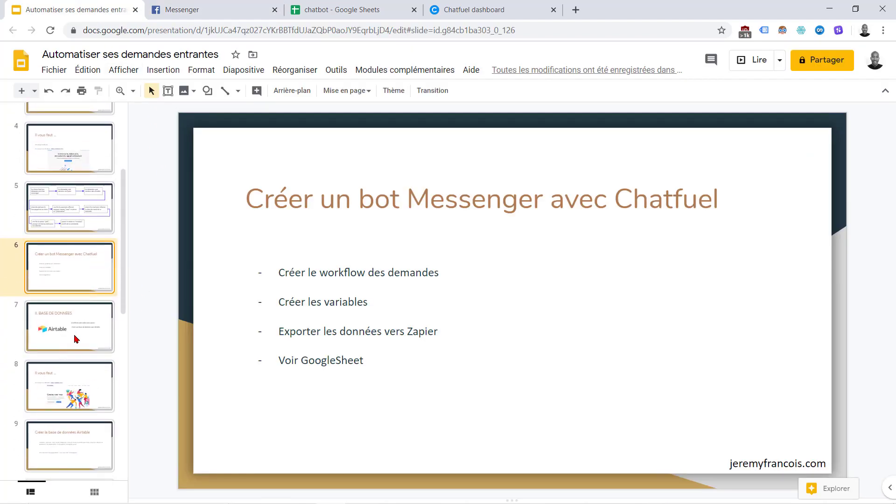